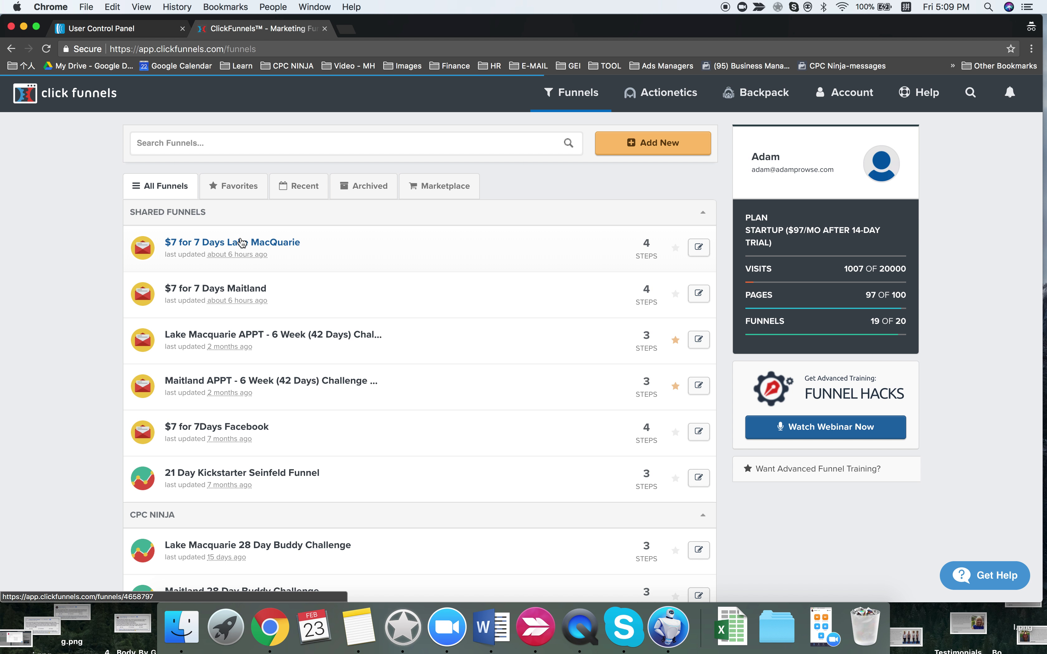
- Glance at the Aweber Tutorial task in Asana, then bring up the AWeber account overview
key("ctrl+Left")
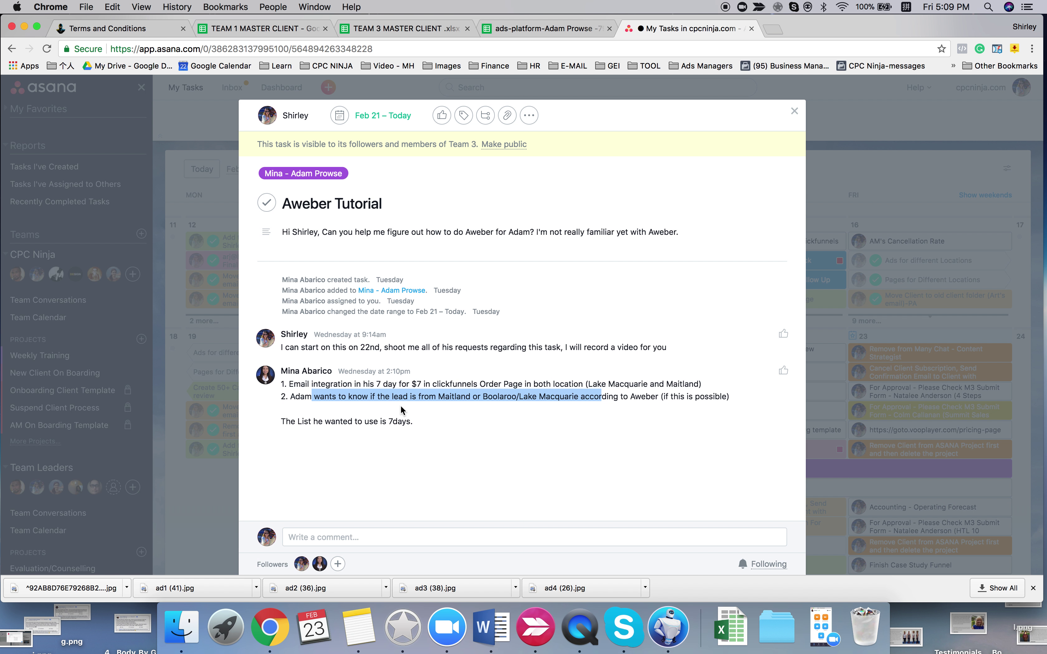
key("ctrl+Right")
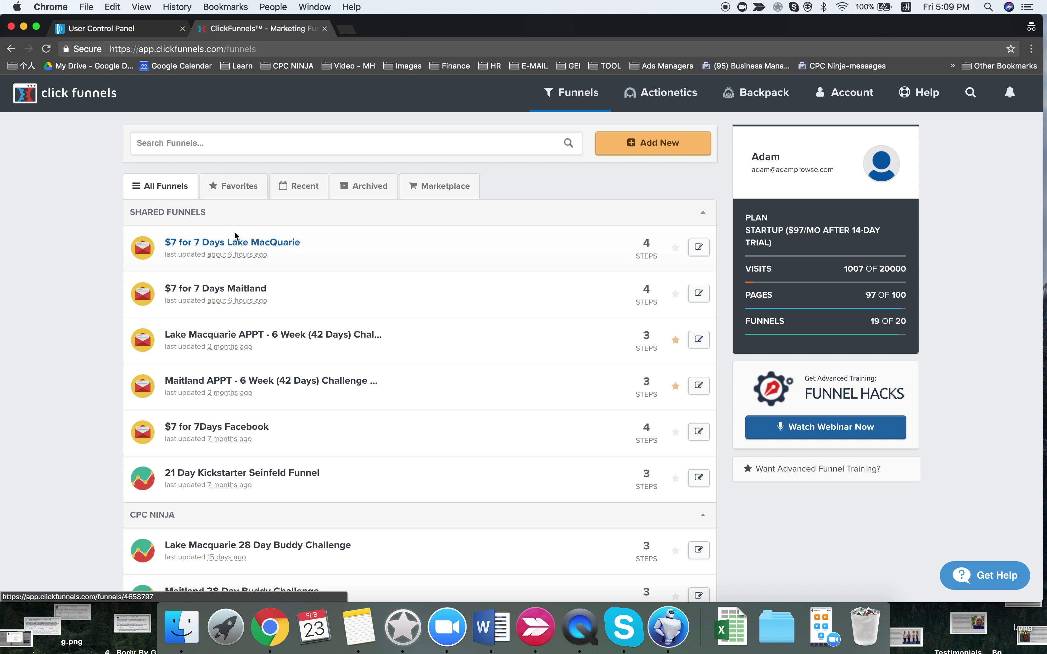
key("ctrl+shift+Tab")
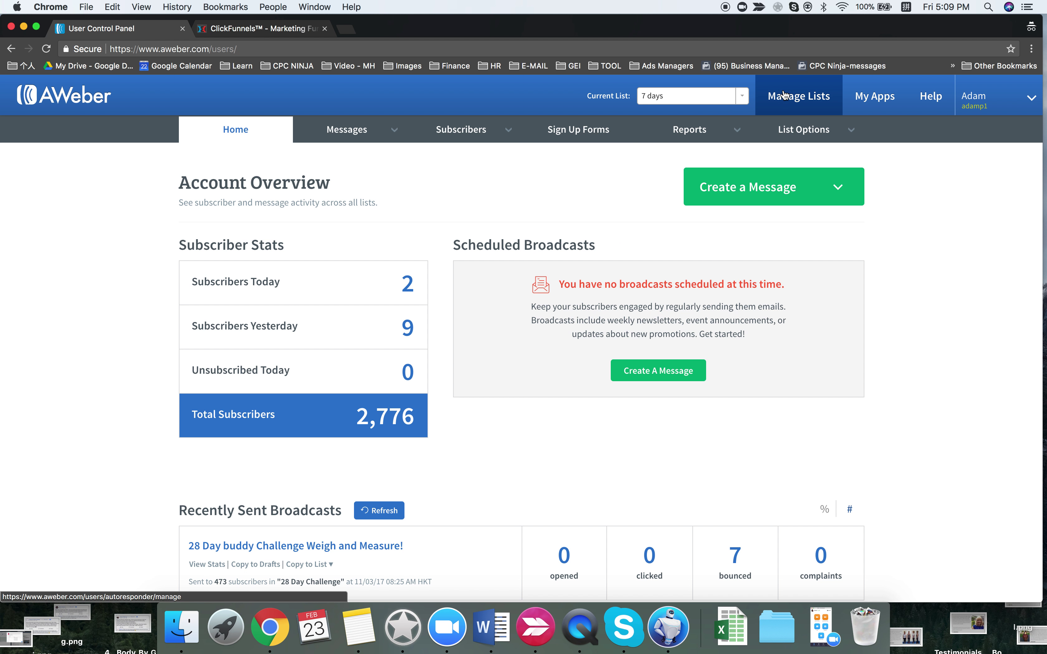
- Check the 7 days list's settings, then return to the AWeber account home
left_click(795, 130)
left_click(789, 155)
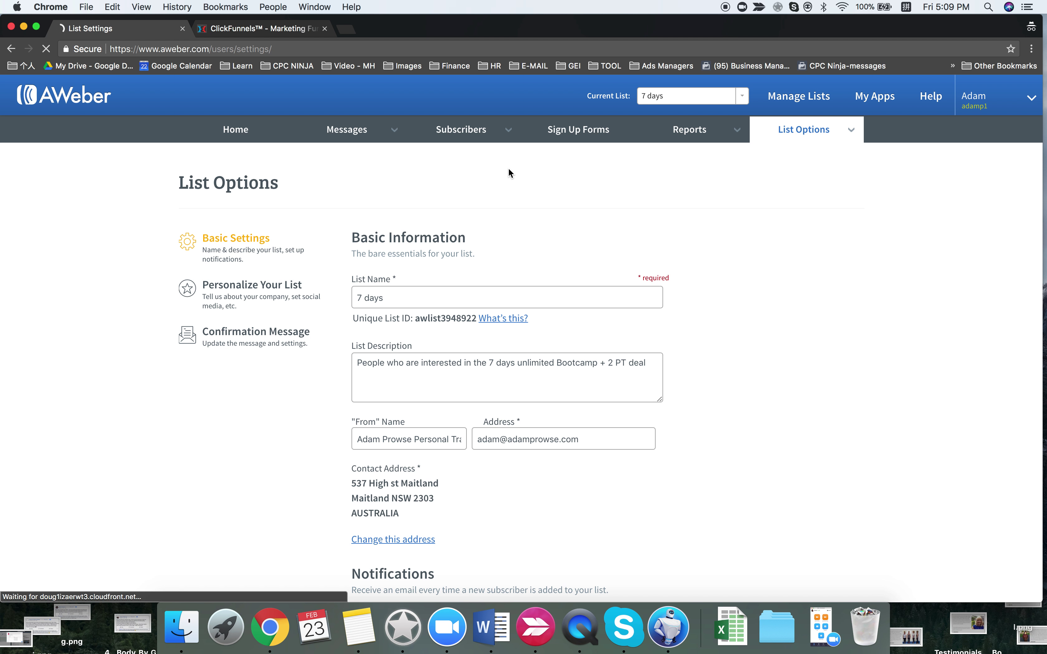
left_click(253, 130)
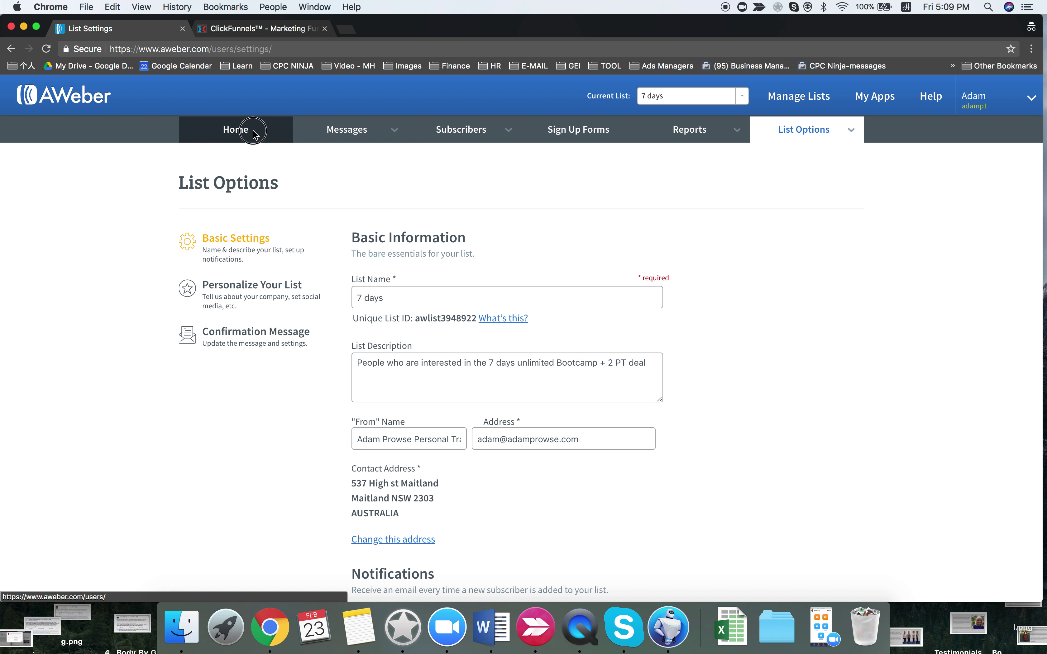
- Browse the Manage Lists table, including the 7 days list with 67 subscribers
left_click(791, 103)
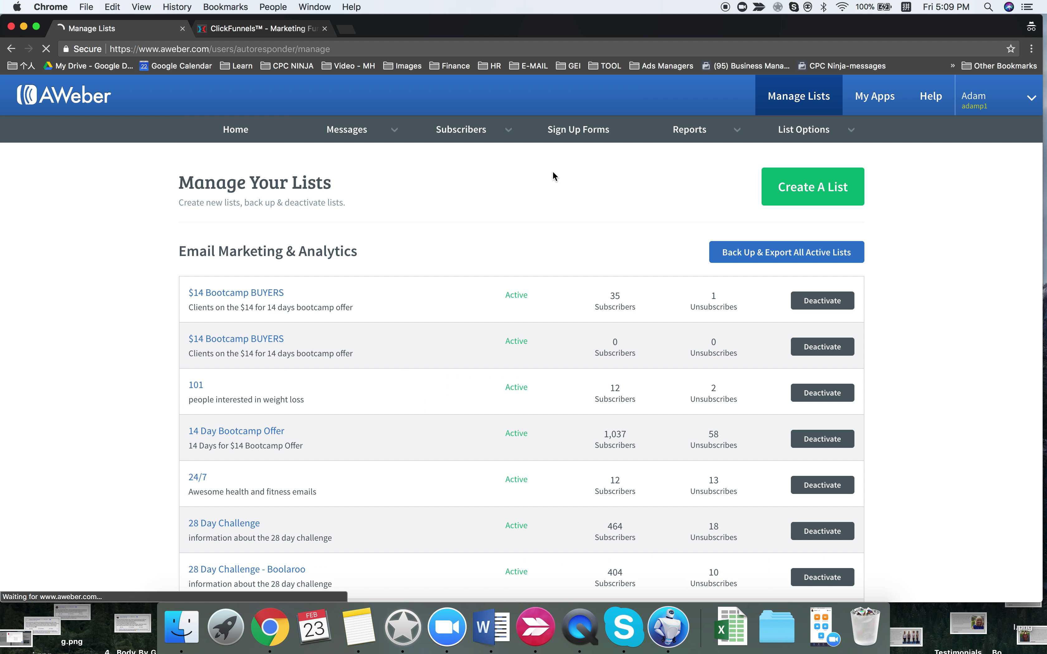
scroll(420, 360, "down", 10)
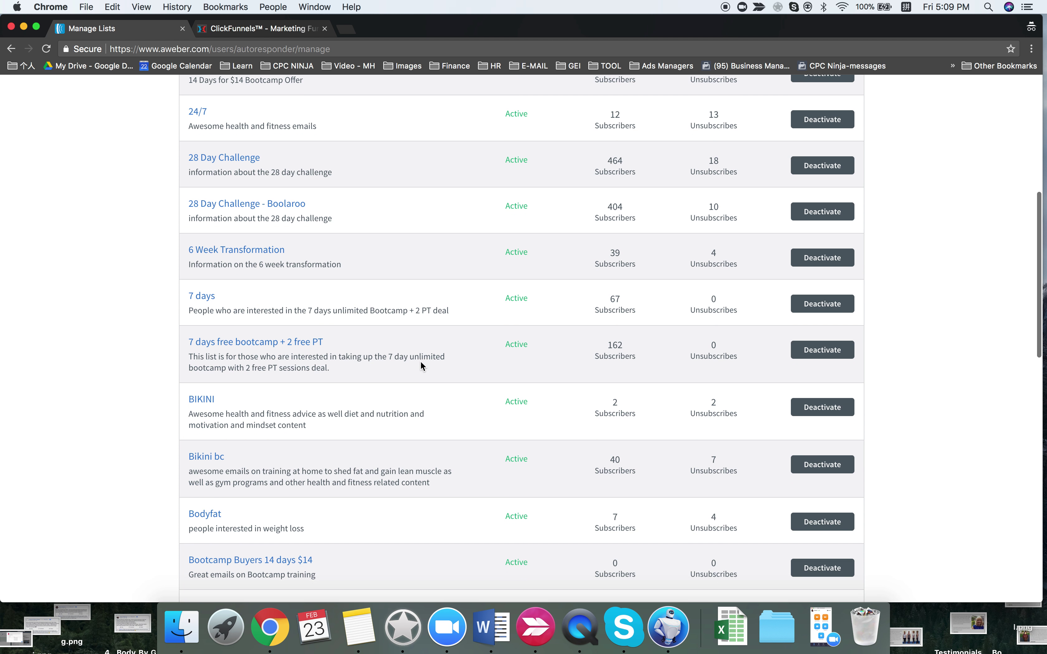
scroll(421, 362, "up", 7)
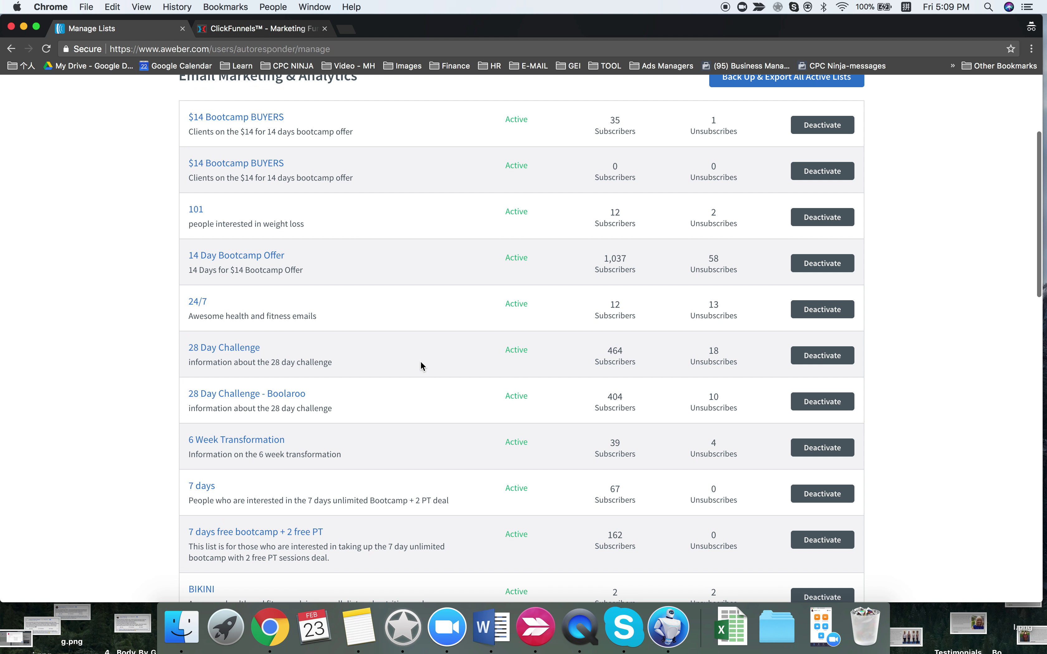
scroll(420, 366, "down", 1)
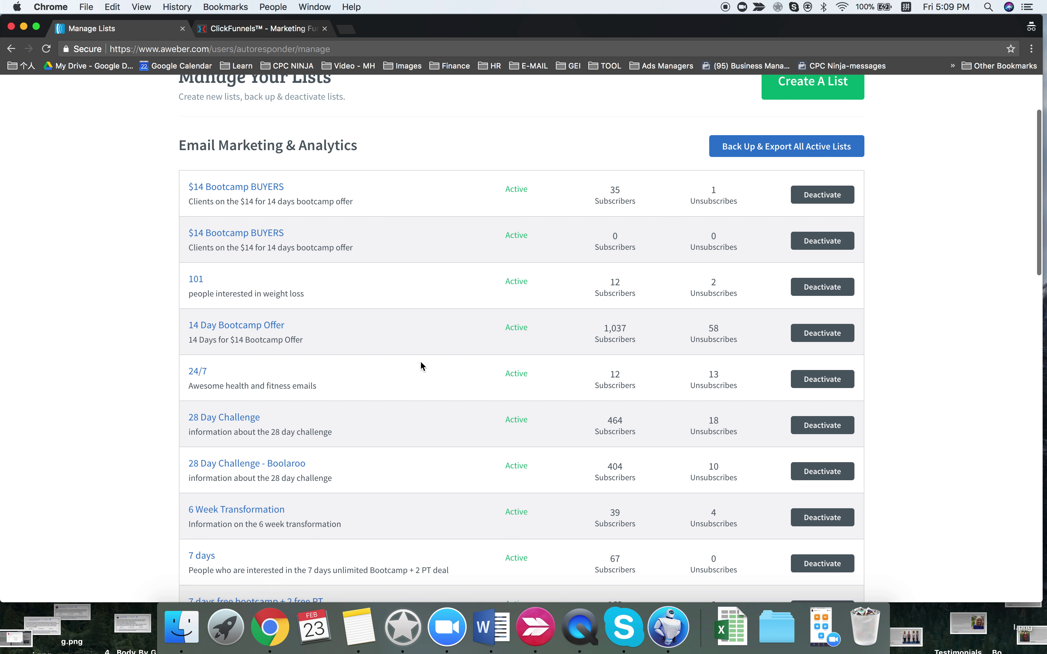
scroll(421, 366, "down", 8)
scroll(422, 366, "down", 13)
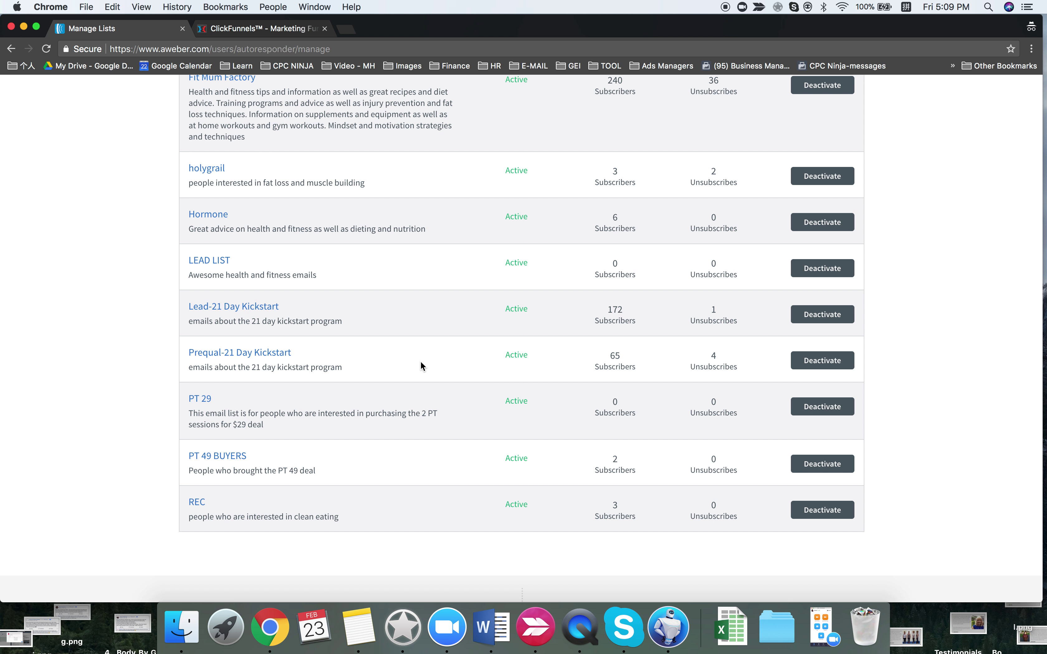
scroll(421, 365, "up", 10)
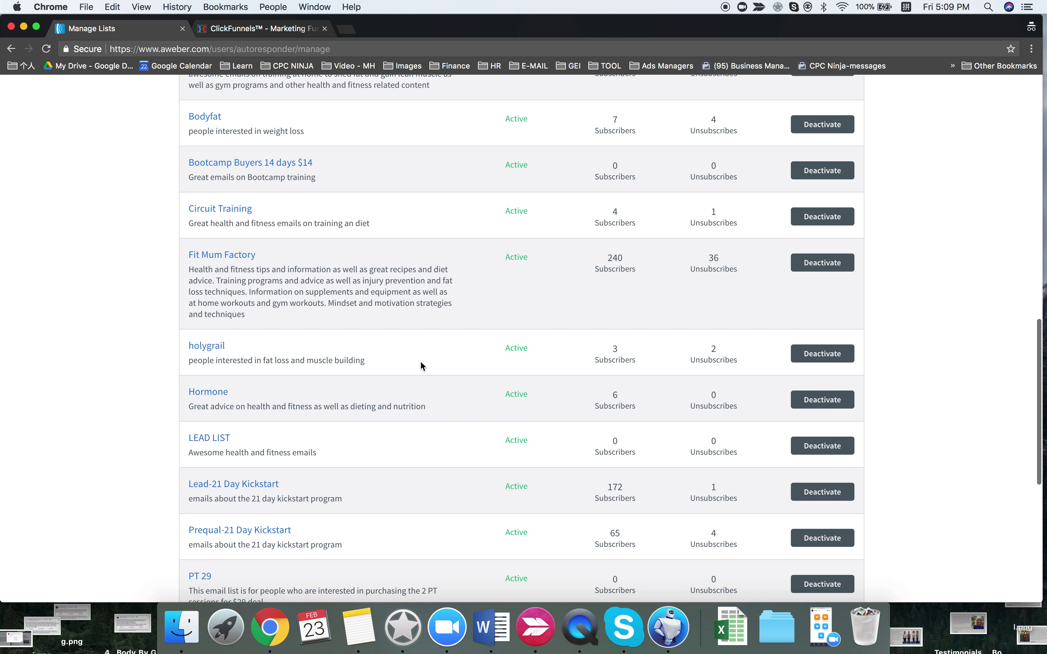
scroll(422, 366, "up", 9)
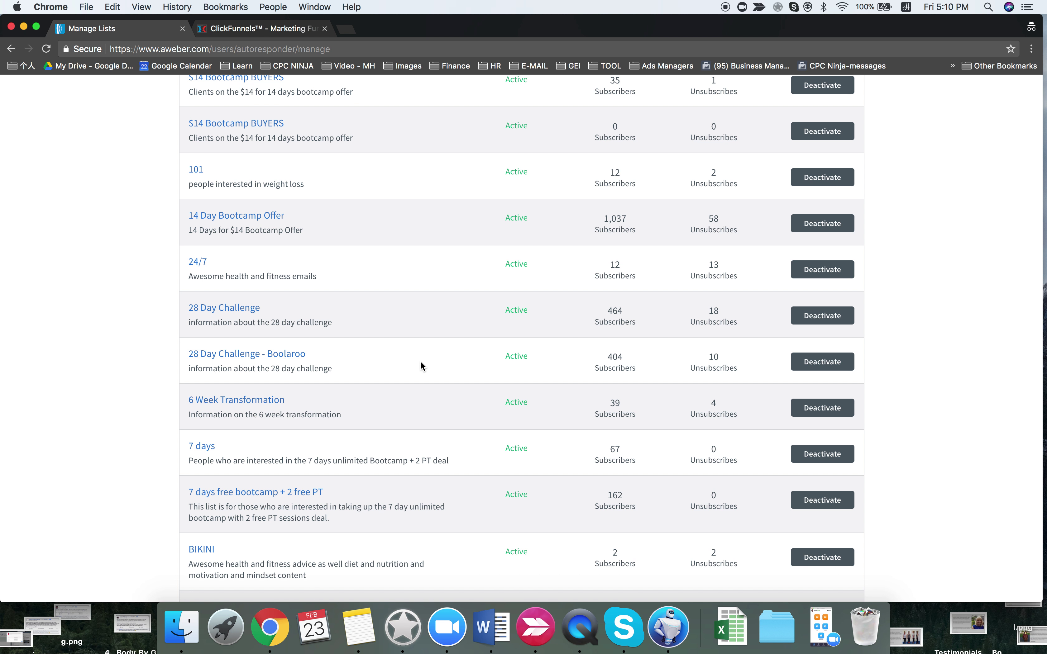
scroll(420, 363, "up", 3)
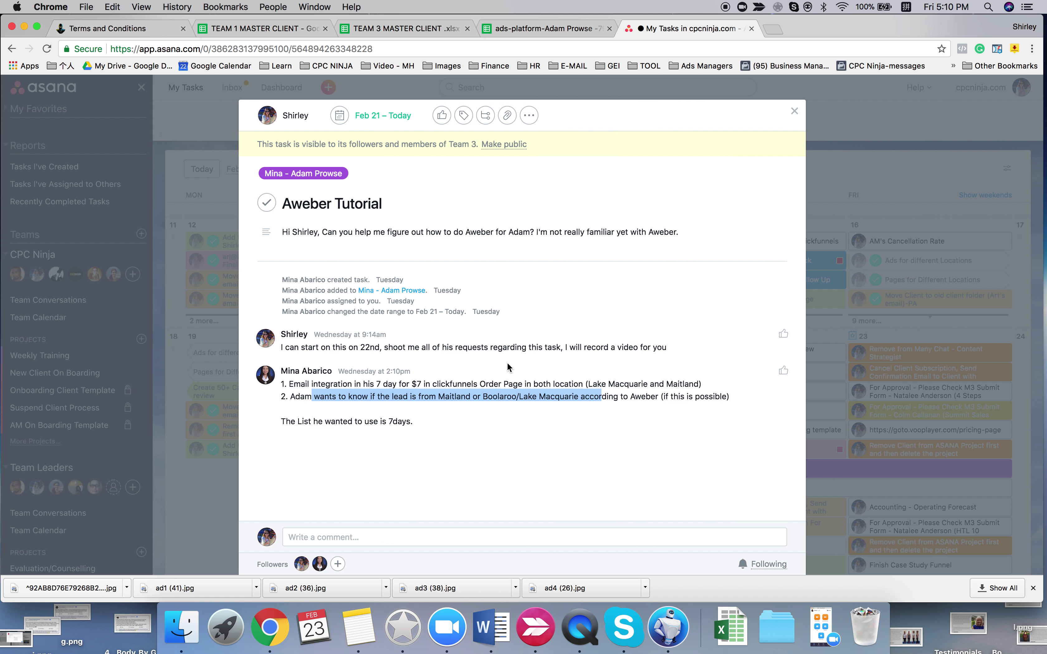
- Reread the Asana comment naming which list to use, then return to the Lake MacQuarie funnel
left_click(424, 401)
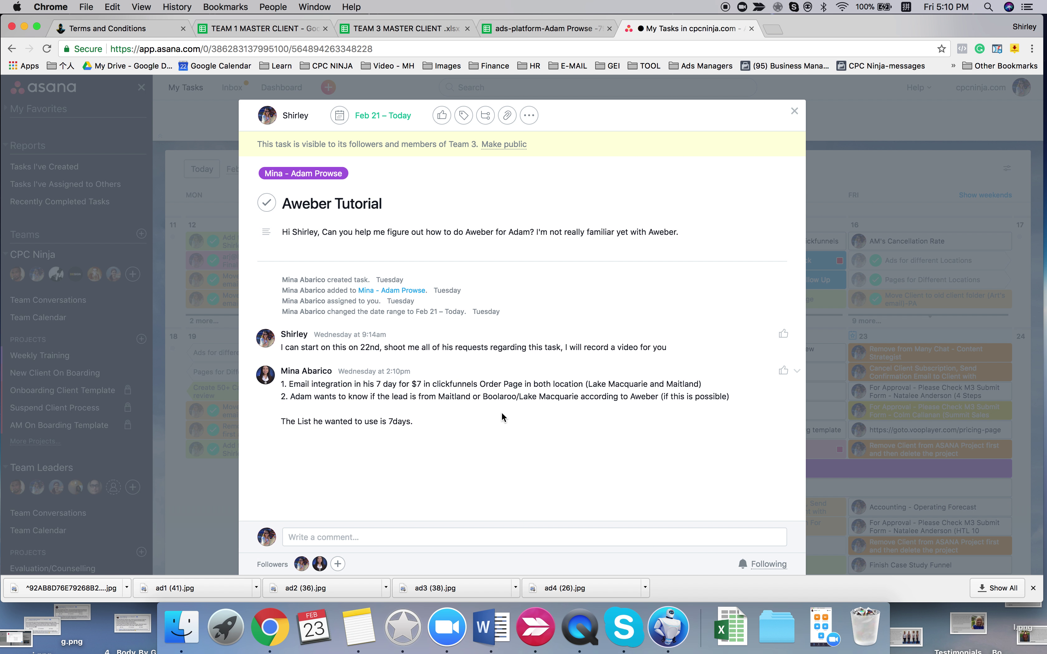
left_click_drag(298, 421, 379, 419)
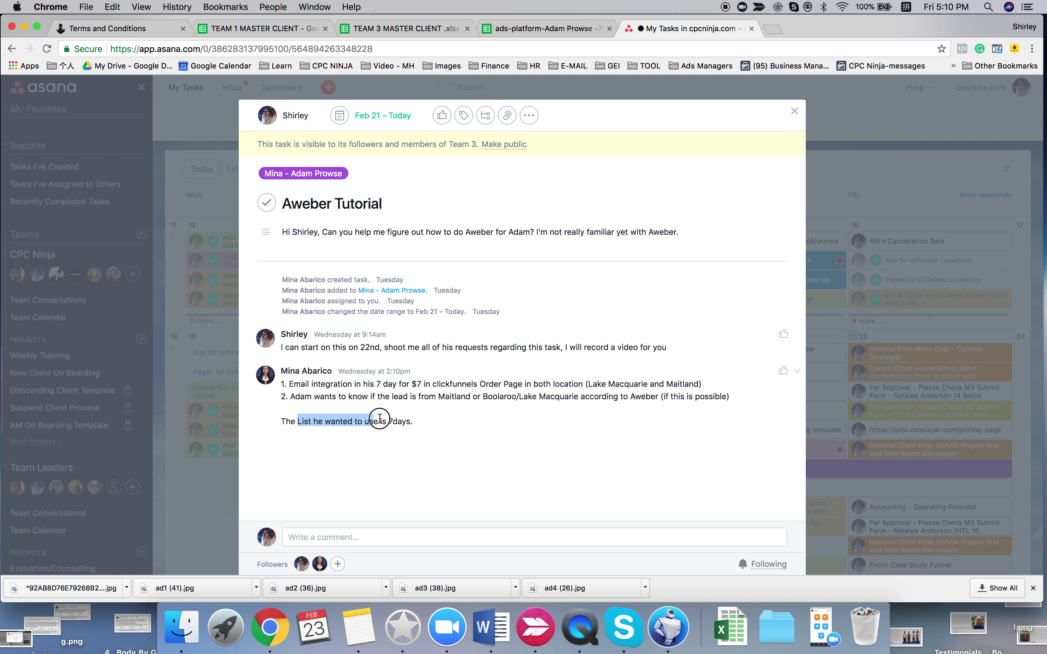
left_click(416, 423)
key("ctrl+Right")
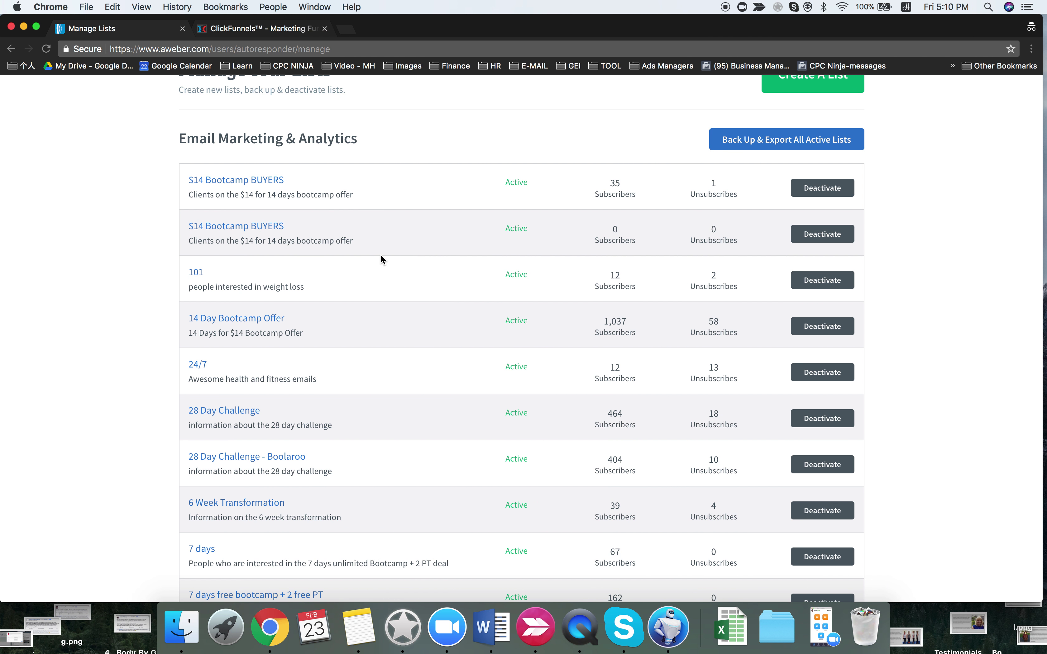
left_click(245, 30)
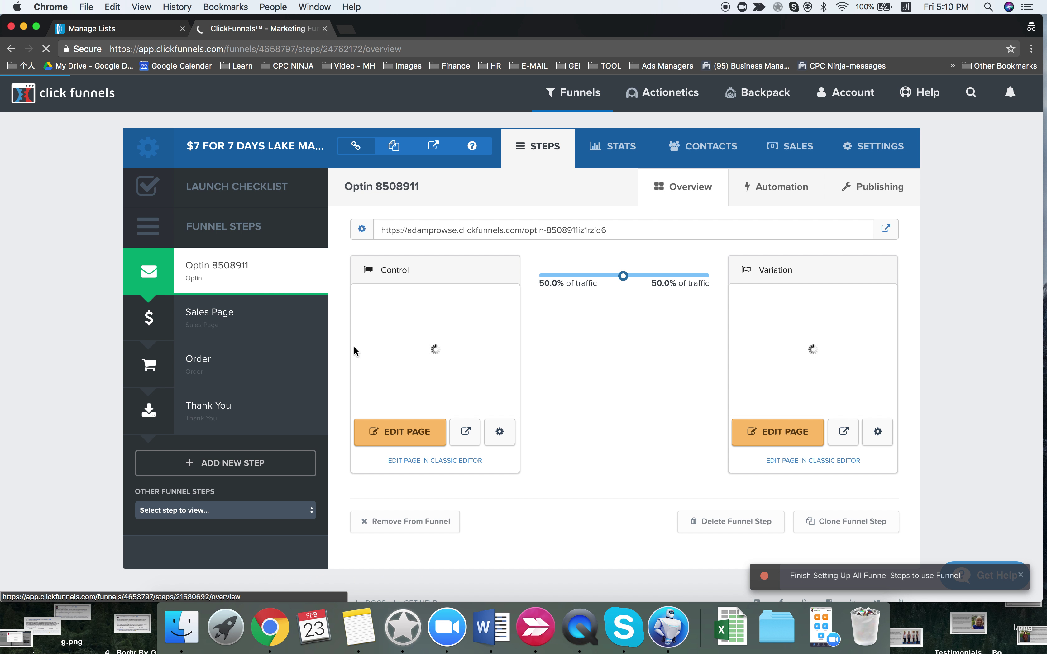
- Open the Lake MacQuarie opt-in page in the editor and check its email integration
left_click(422, 437)
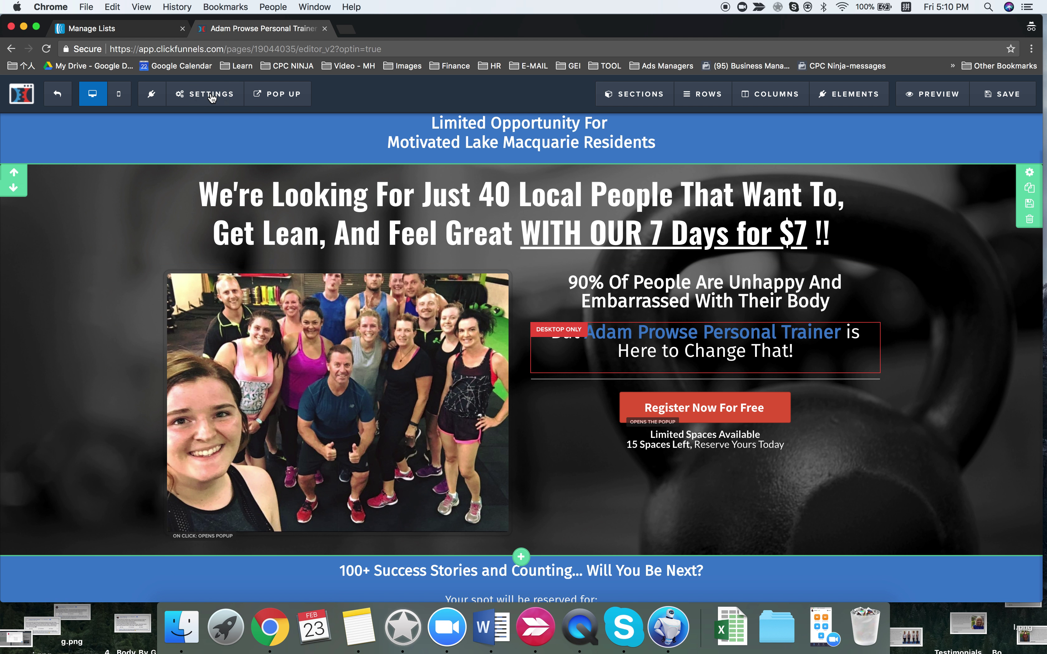
mouse_move(212, 96)
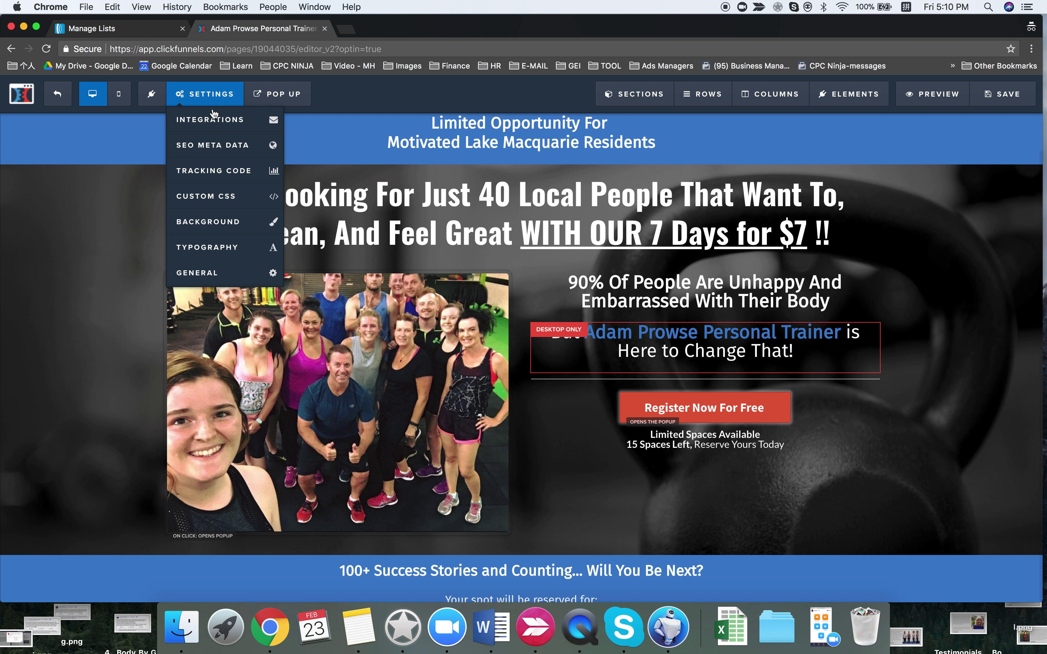
left_click(213, 117)
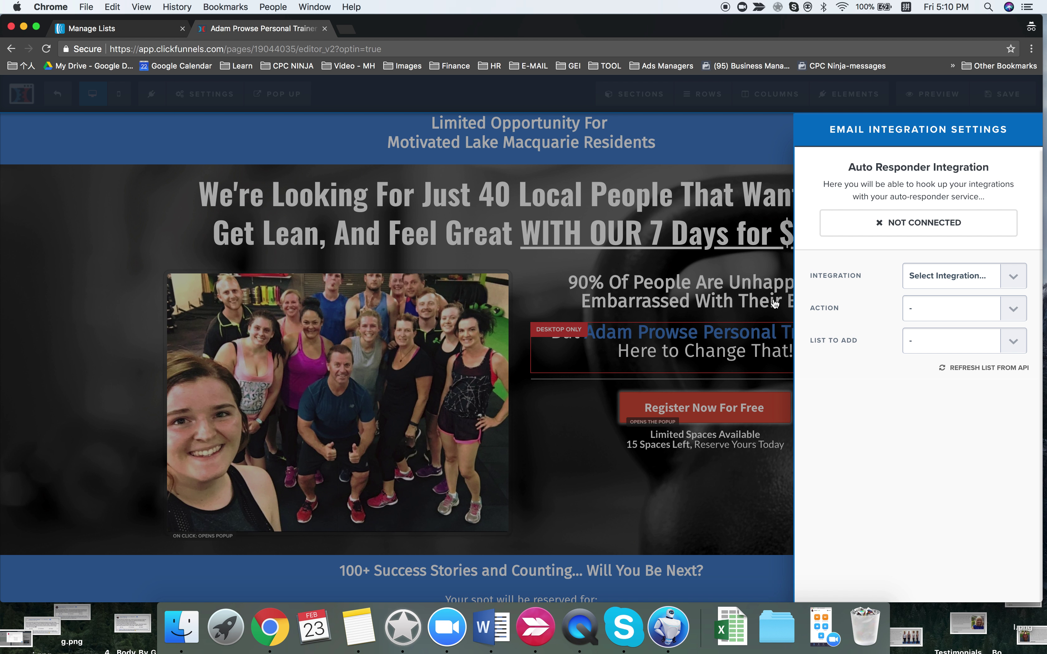
left_click(623, 280)
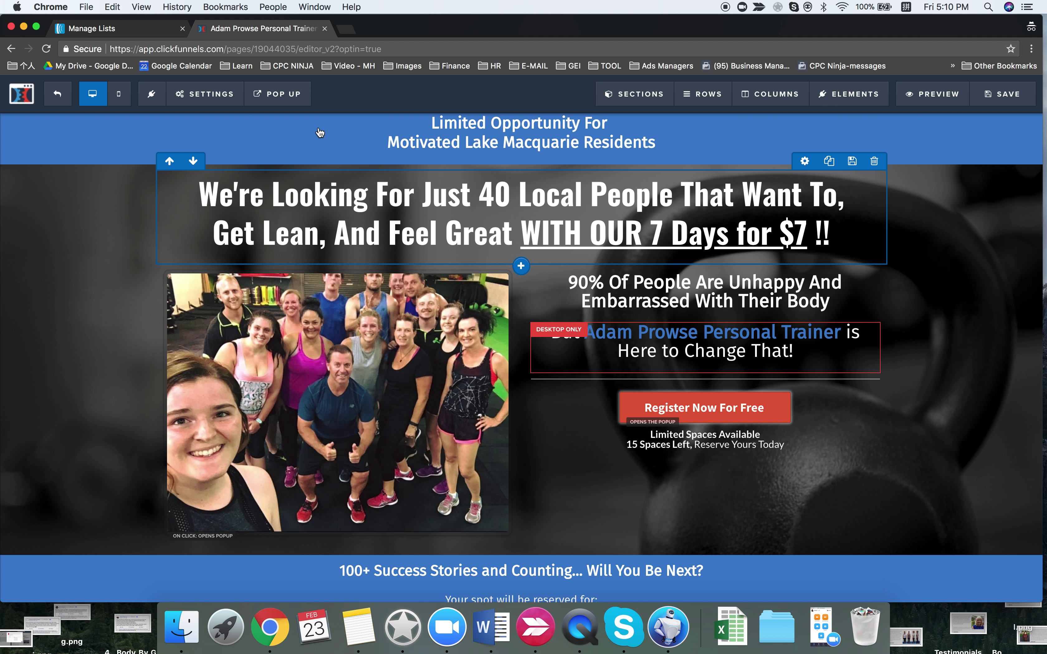
- Preview the opt-in pop-up form and the page's mobile view, then go back to desktop view
left_click(277, 94)
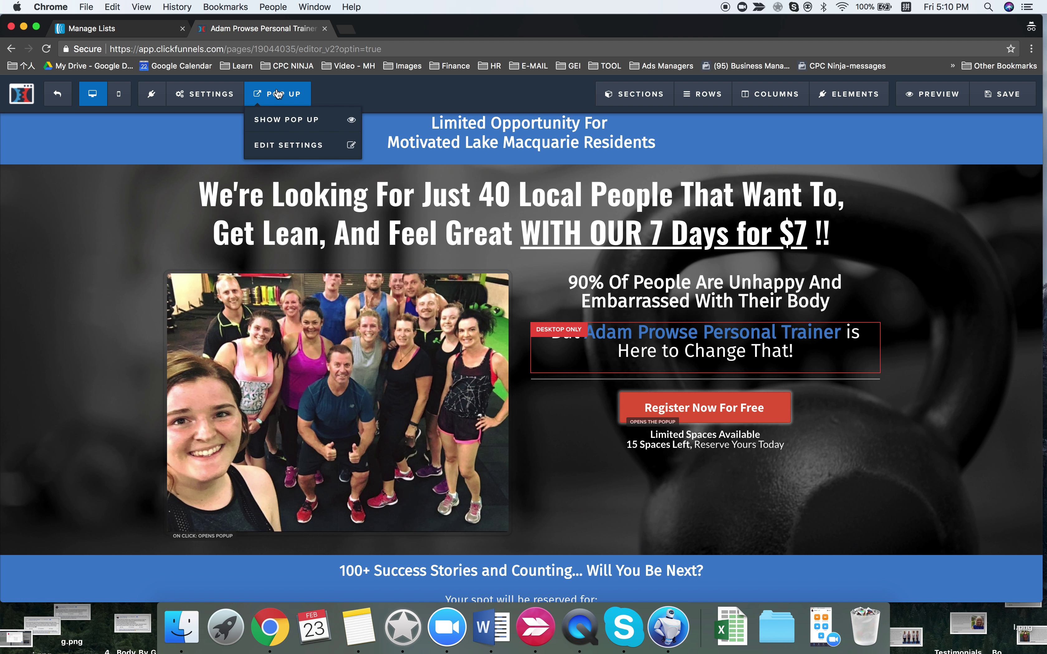
left_click(301, 129)
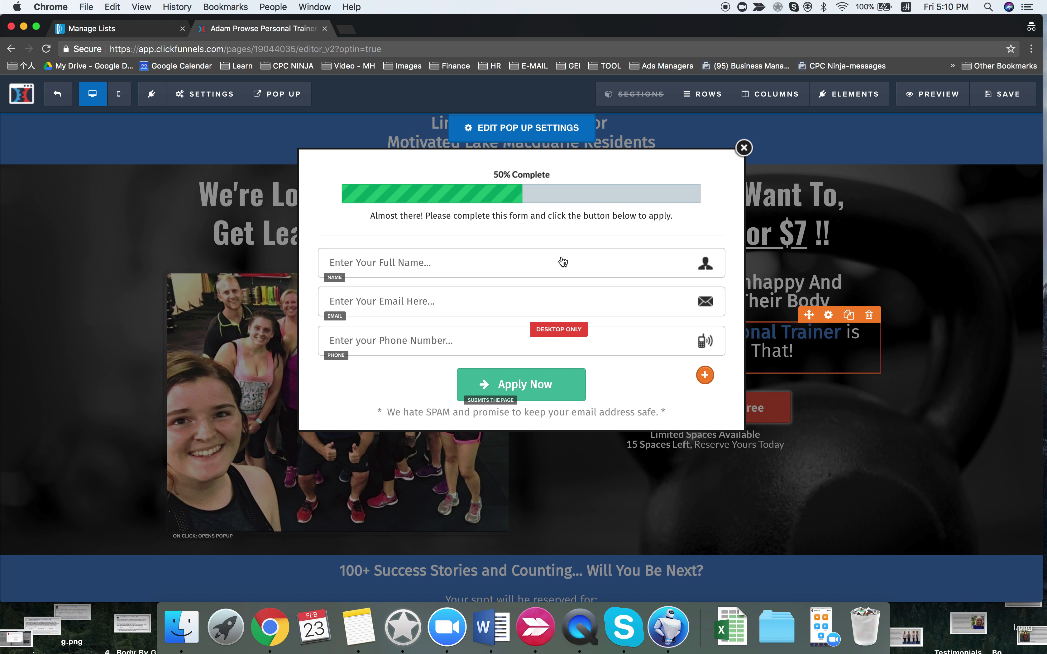
left_click(744, 148)
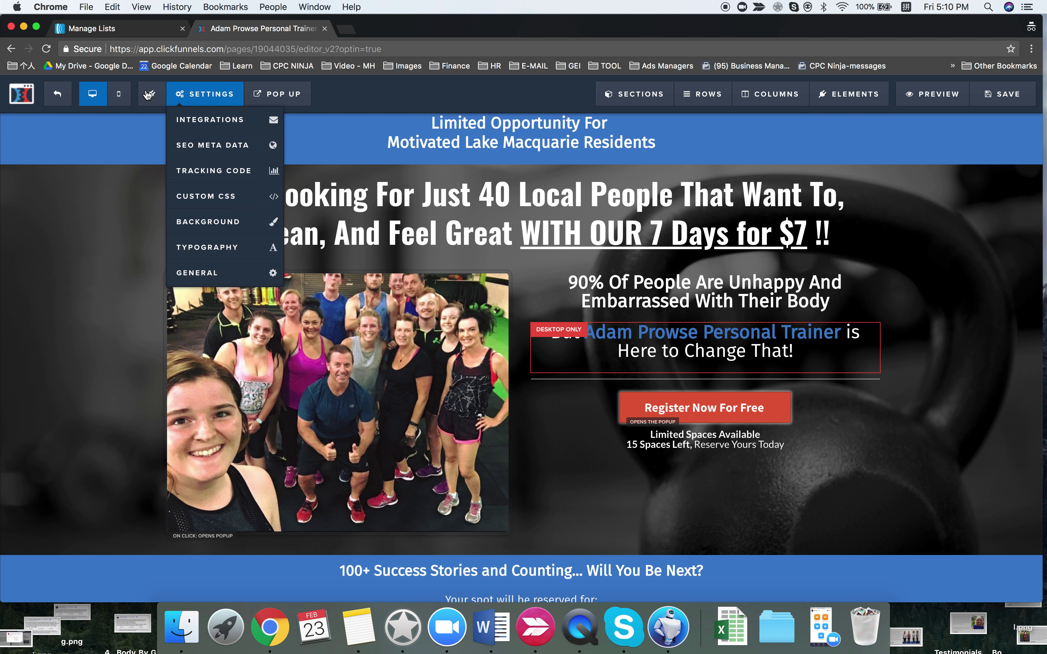
left_click(118, 94)
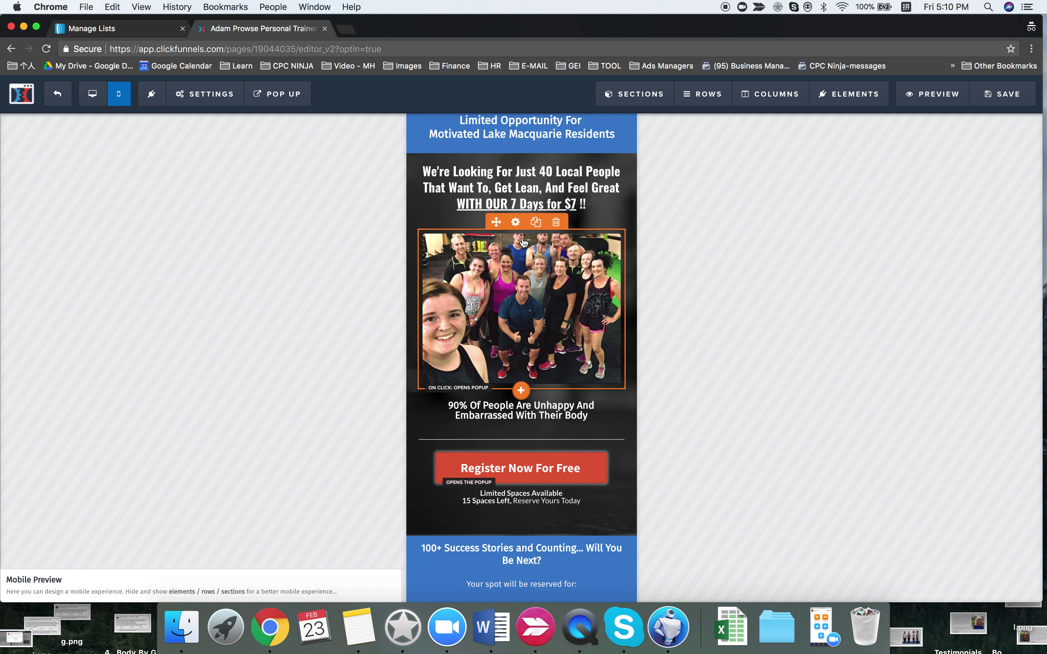
left_click(92, 94)
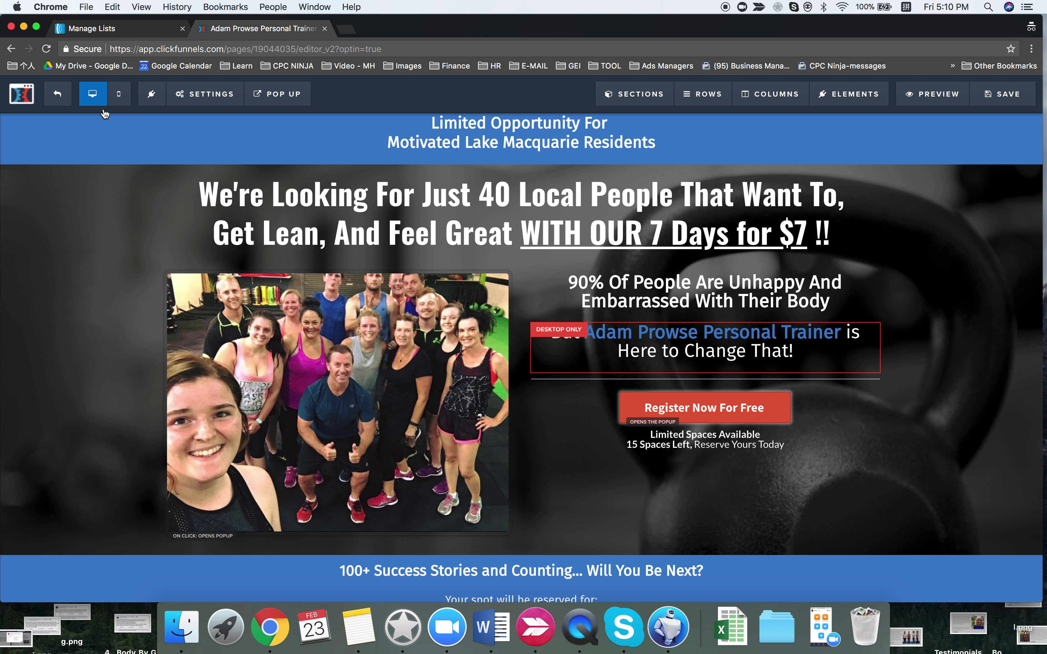
- Recheck the still-unconnected email integration settings and move over to AWeber
mouse_move(203, 94)
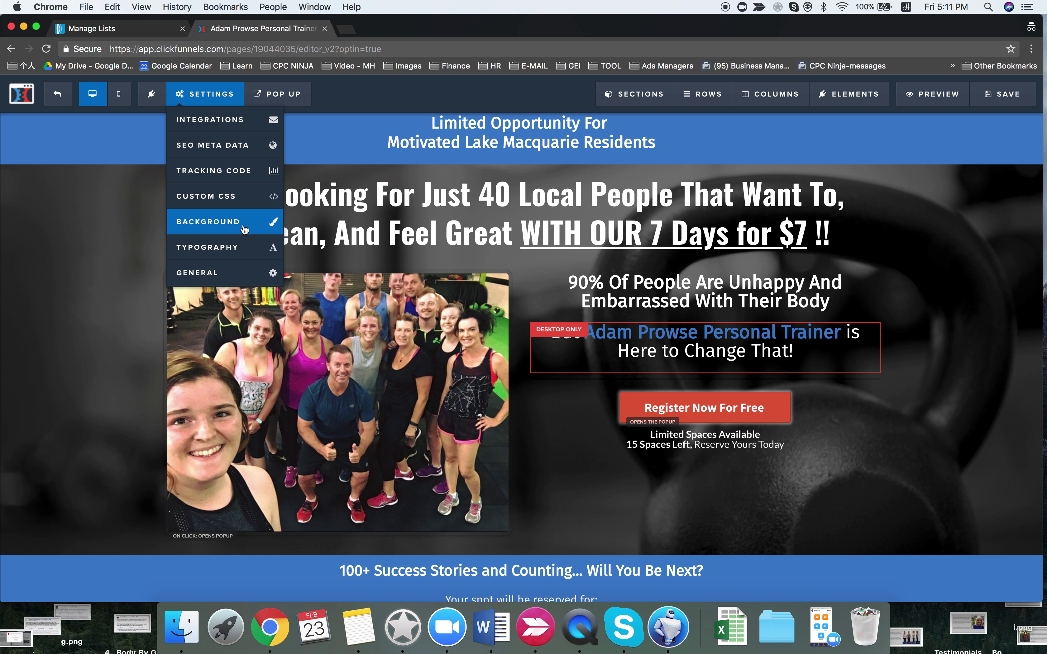
left_click(215, 126)
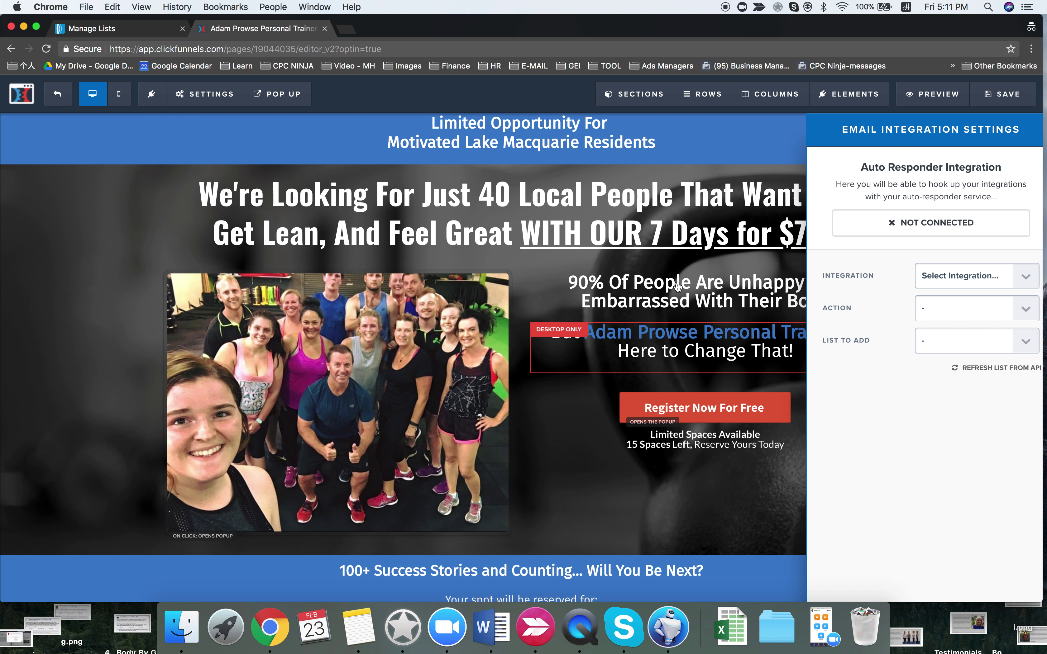
left_click(677, 286)
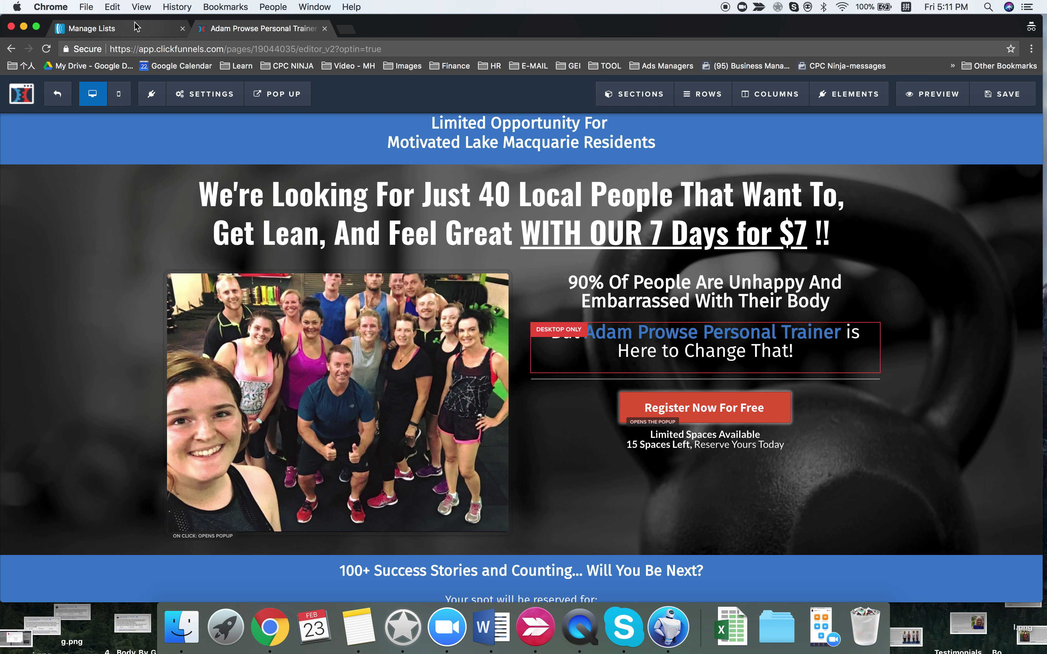
left_click(117, 28)
- Review the 7 days list's Confirmation Message settings, off for sign-up forms and imports
scroll(233, 403, "down", 5)
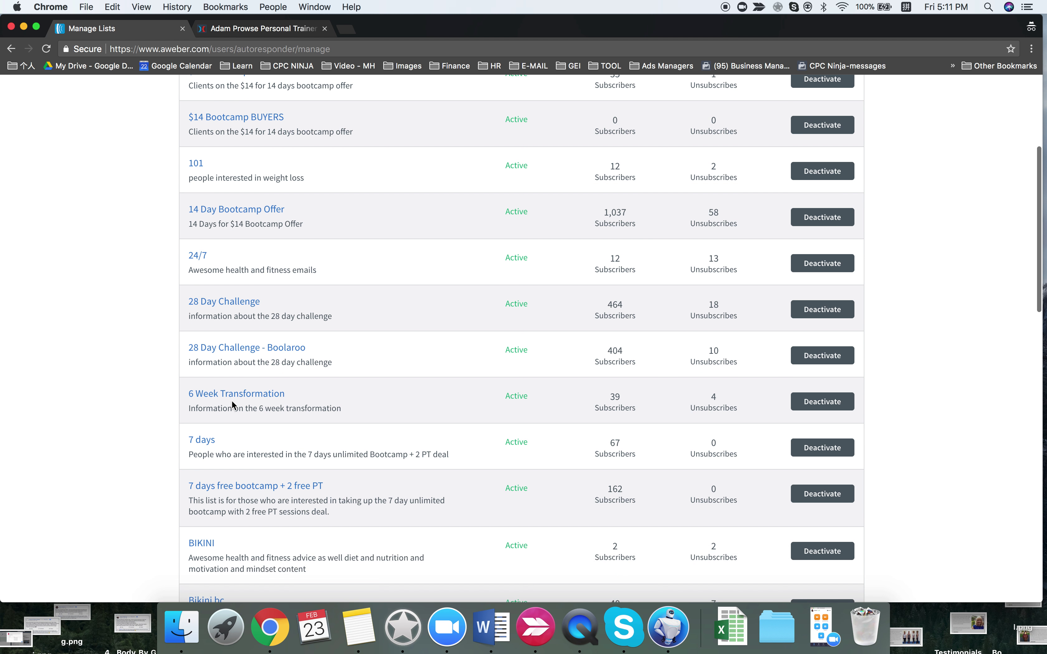
left_click(208, 446)
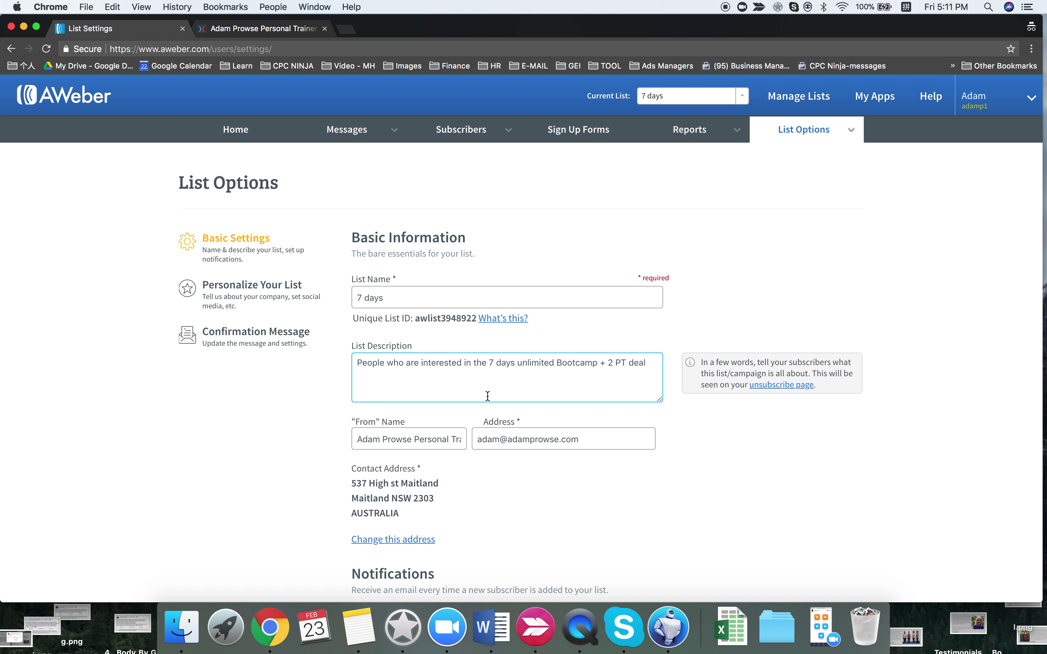
scroll(486, 395, "down", 8)
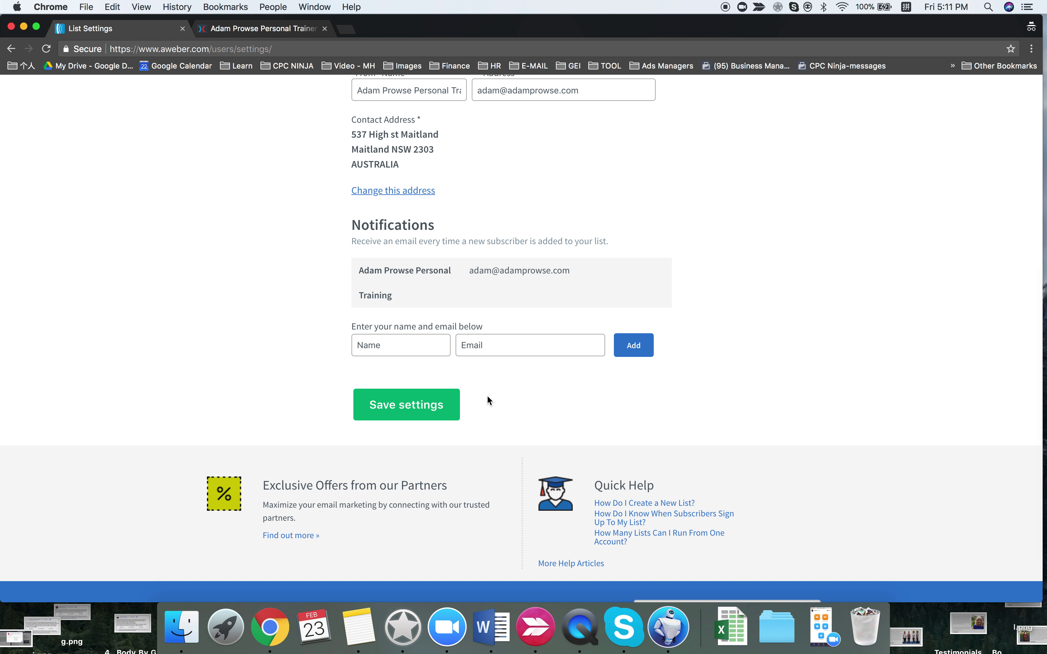
scroll(487, 395, "up", 8)
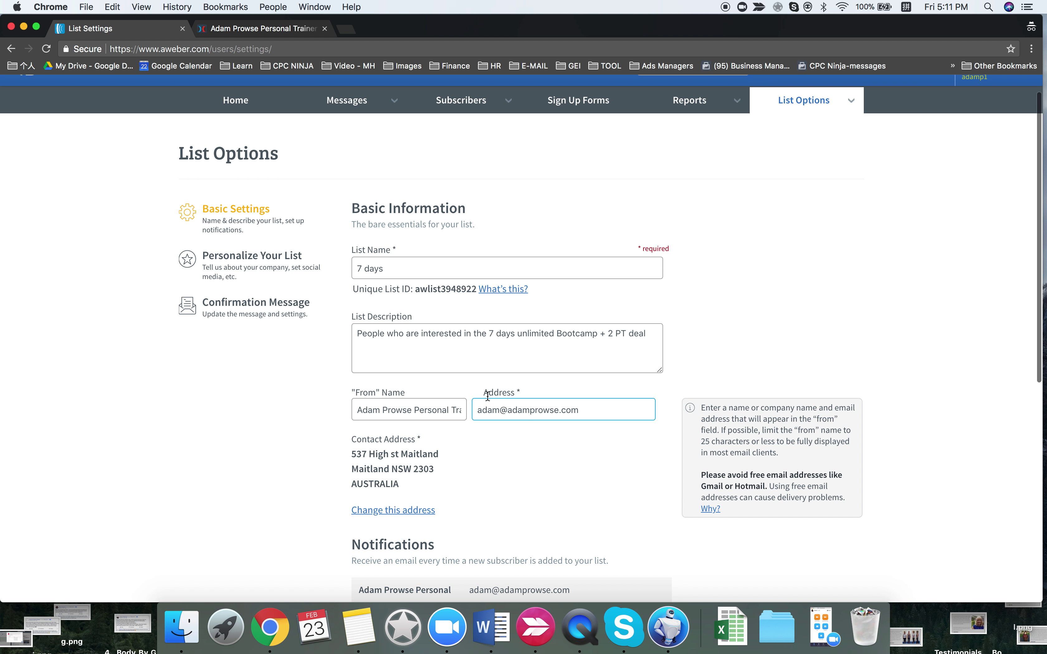
left_click(269, 264)
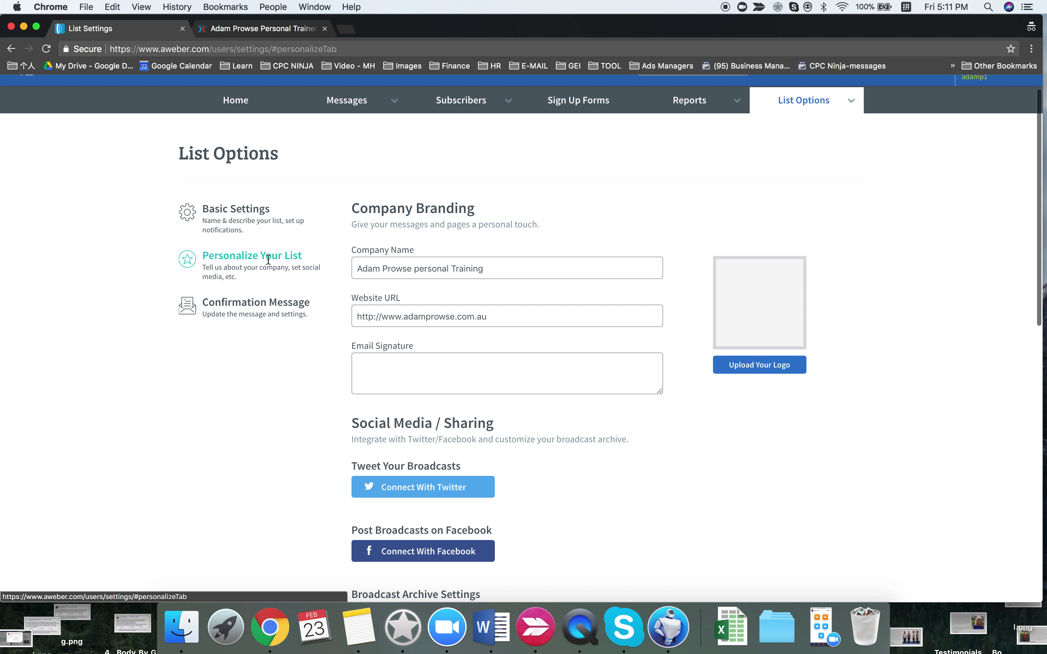
left_click(263, 303)
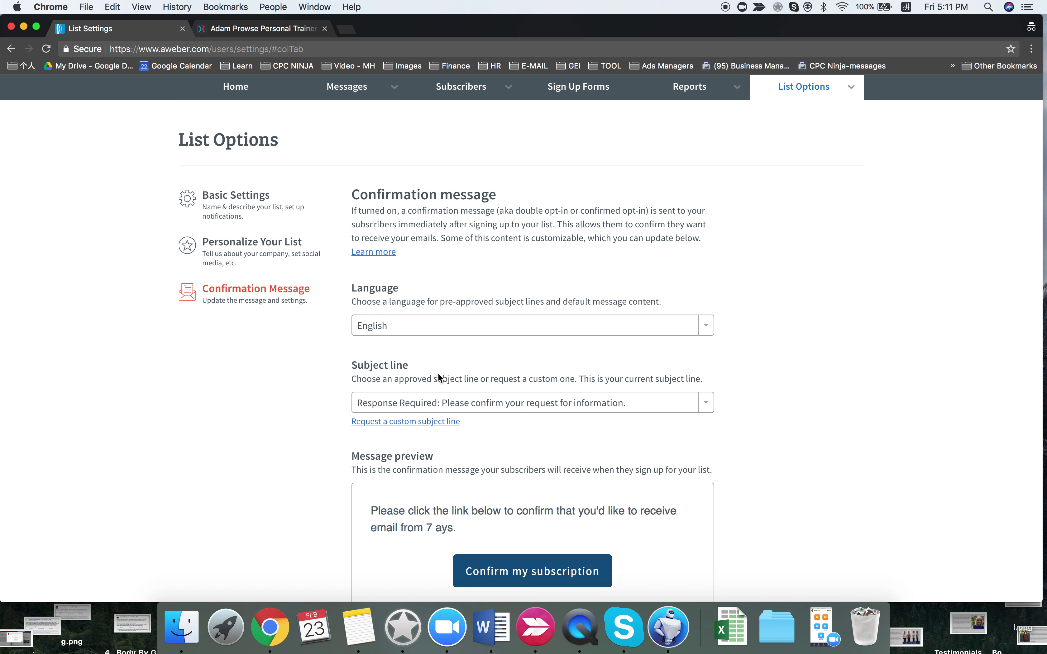
scroll(437, 373, "down", 7)
scroll(440, 379, "down", 7)
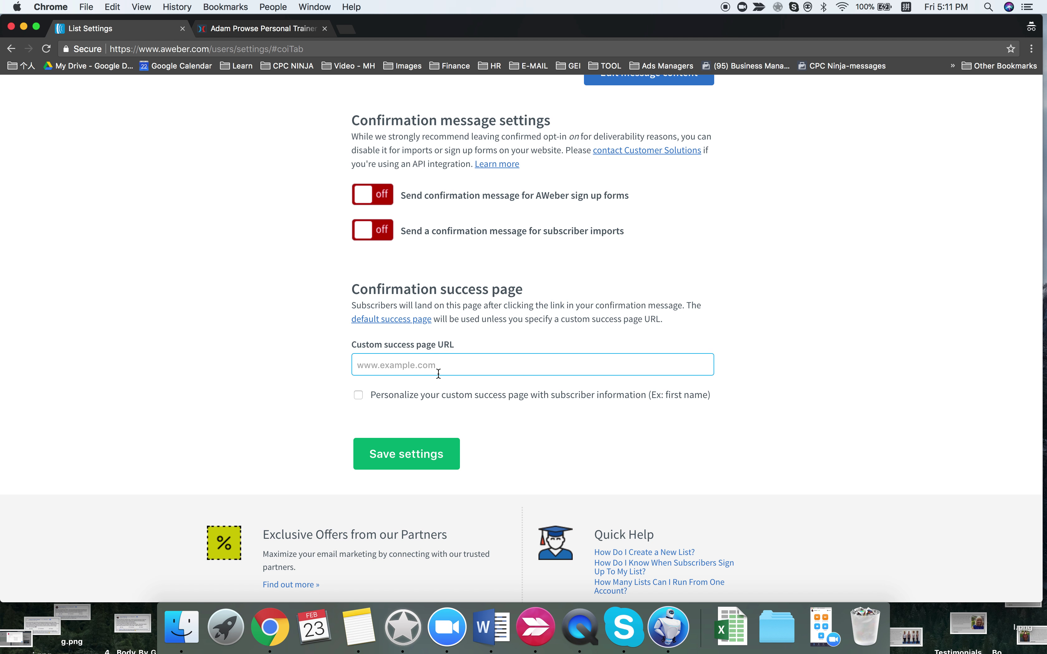
scroll(438, 372, "up", 15)
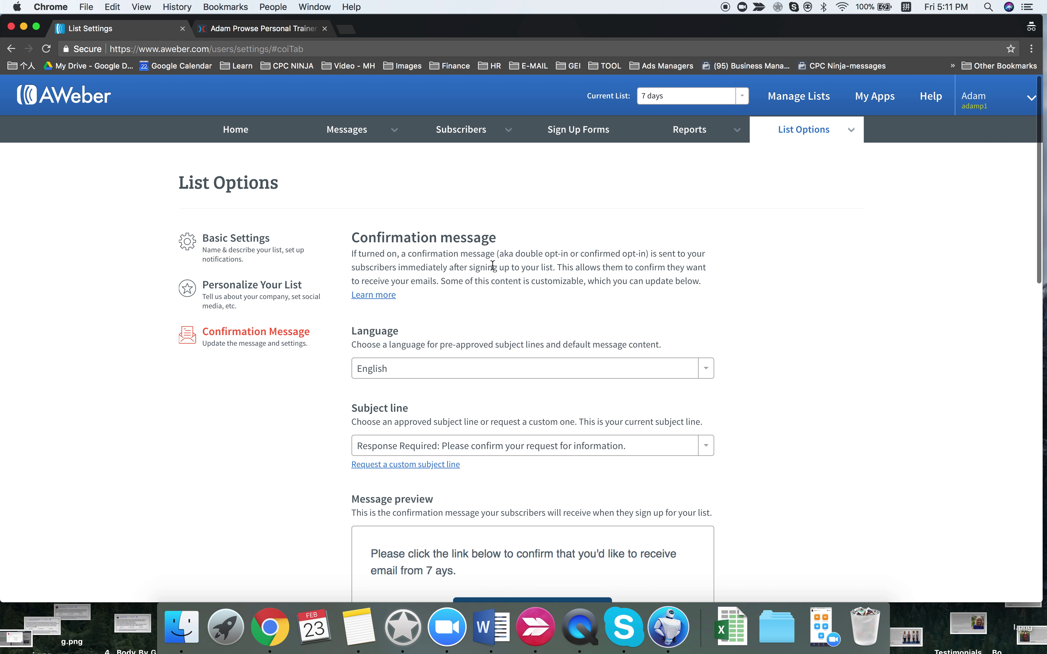
- Open the 7 days list's Lead Form in AWeber's form designer, then return to ClickFunnels
left_click(579, 130)
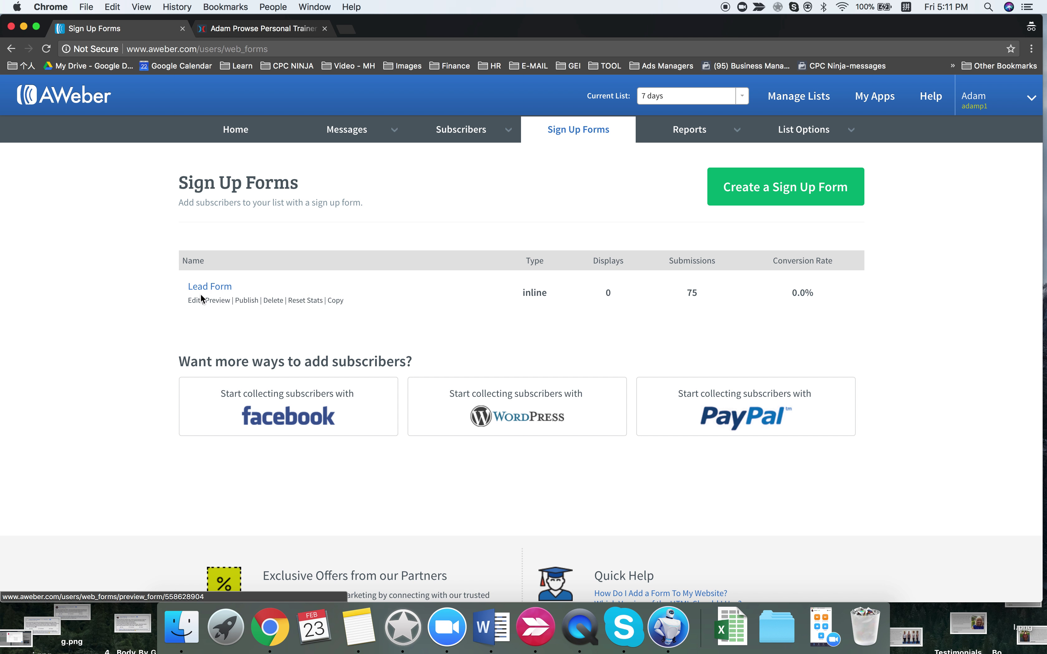
left_click(195, 301)
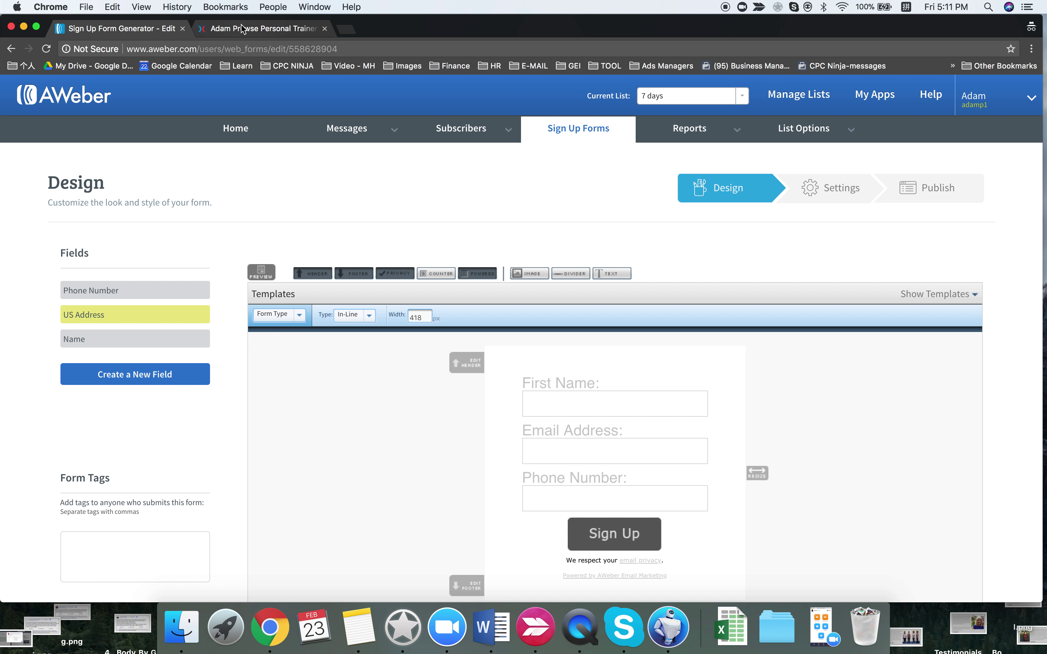
left_click(258, 28)
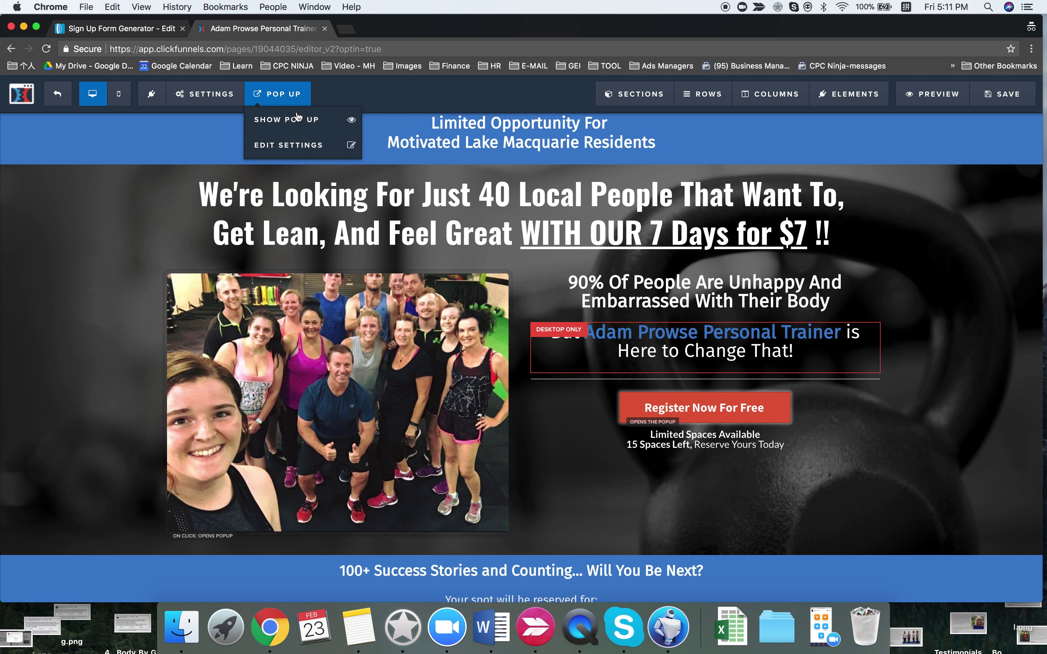
left_click(277, 109)
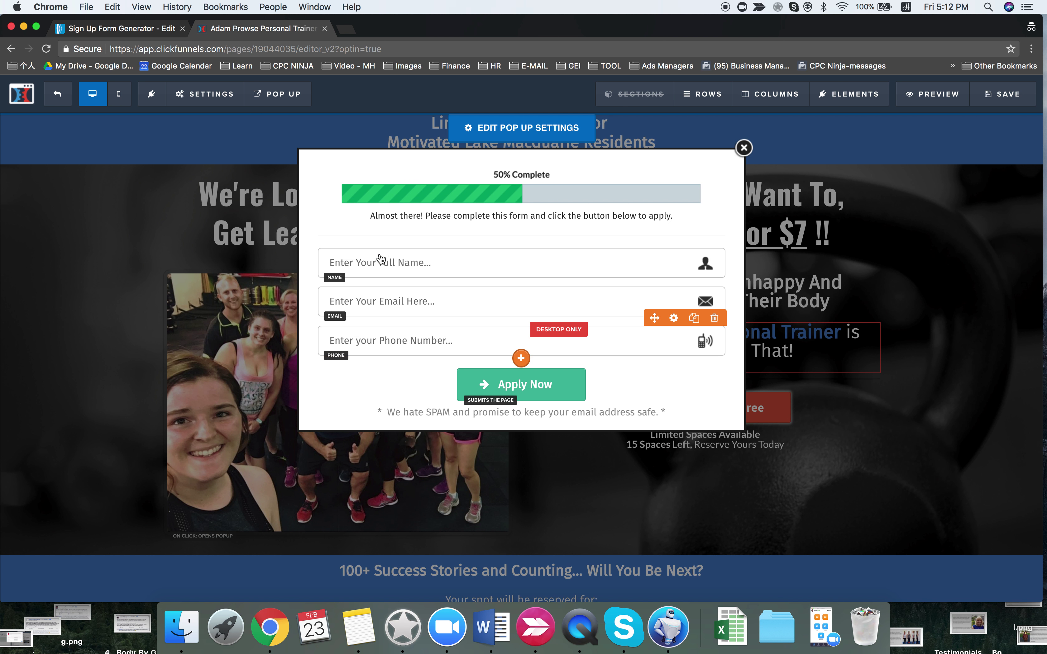
left_click(235, 221)
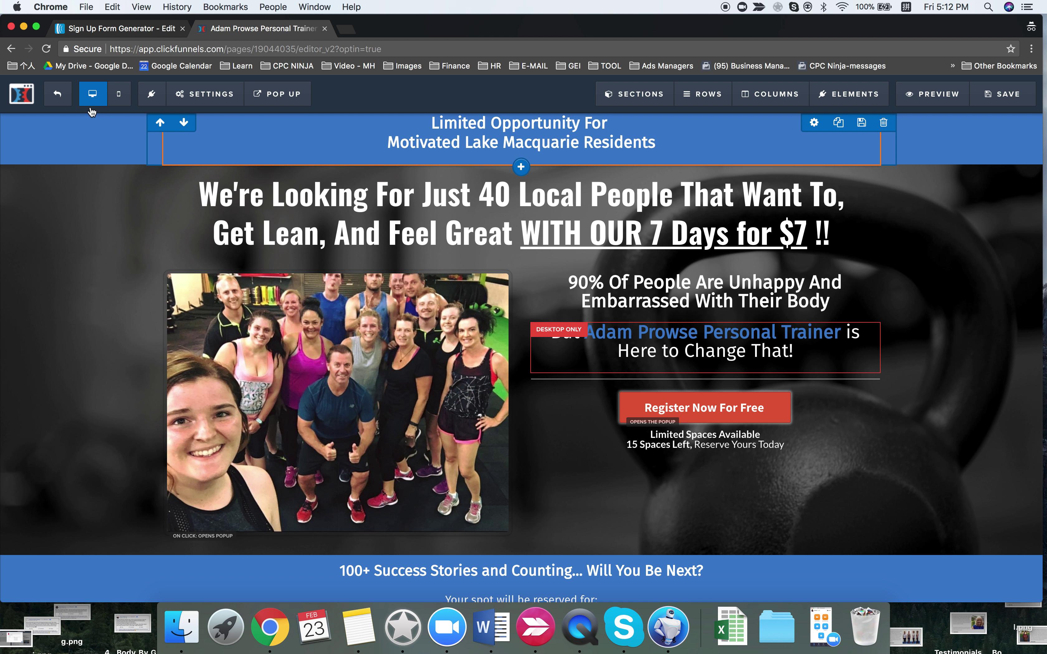
- Leave the opt-in page editor and review the Sales Page step in the editor
left_click(221, 95)
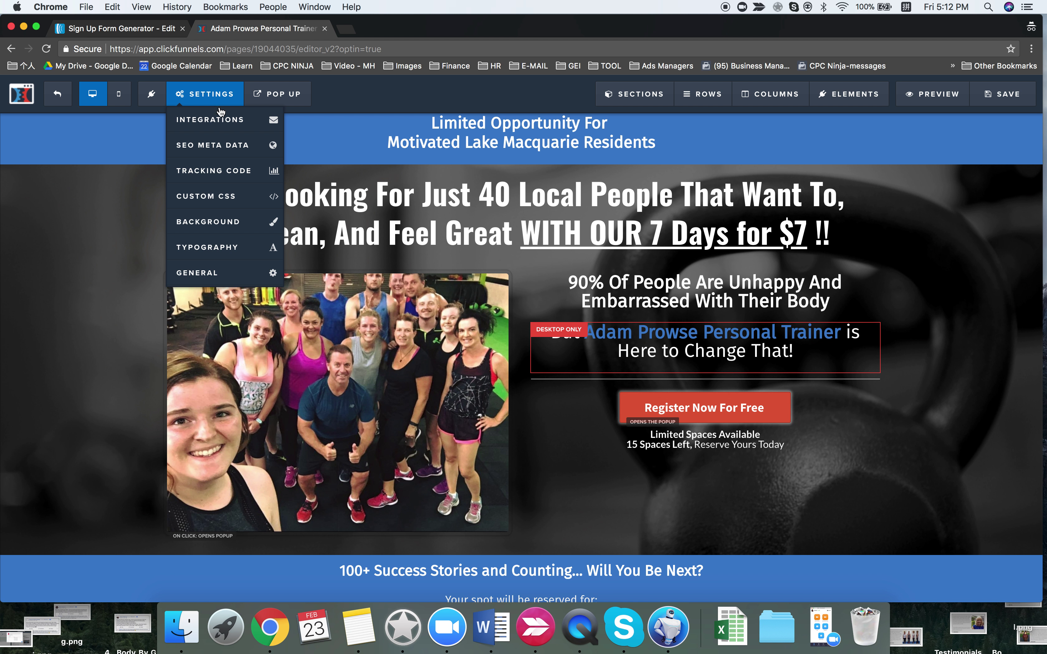
left_click(63, 100)
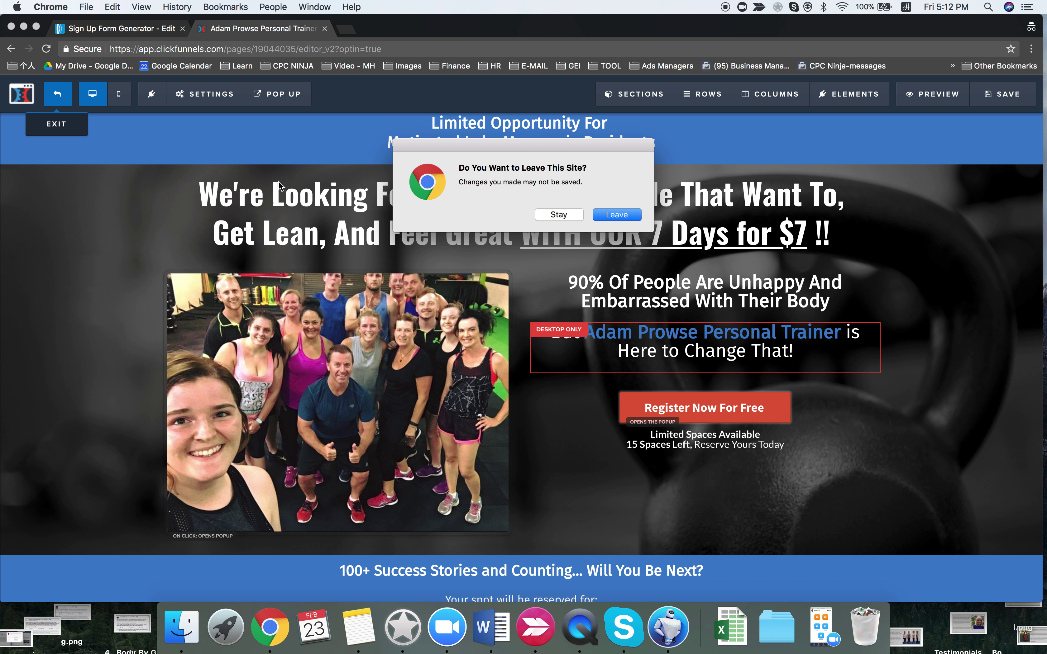
key("Return")
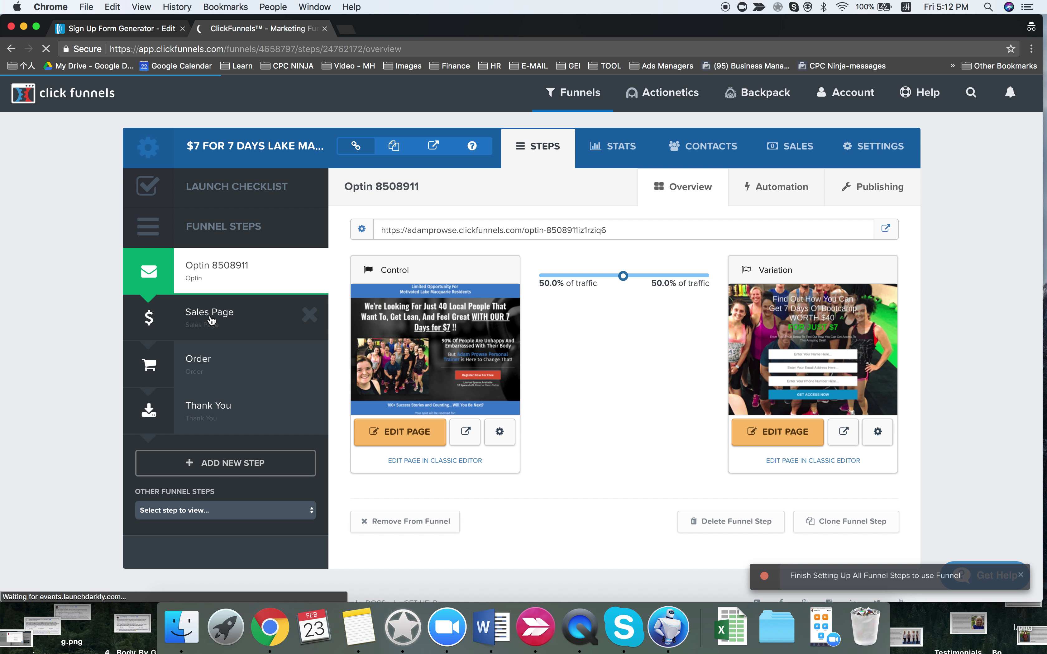
left_click(212, 320)
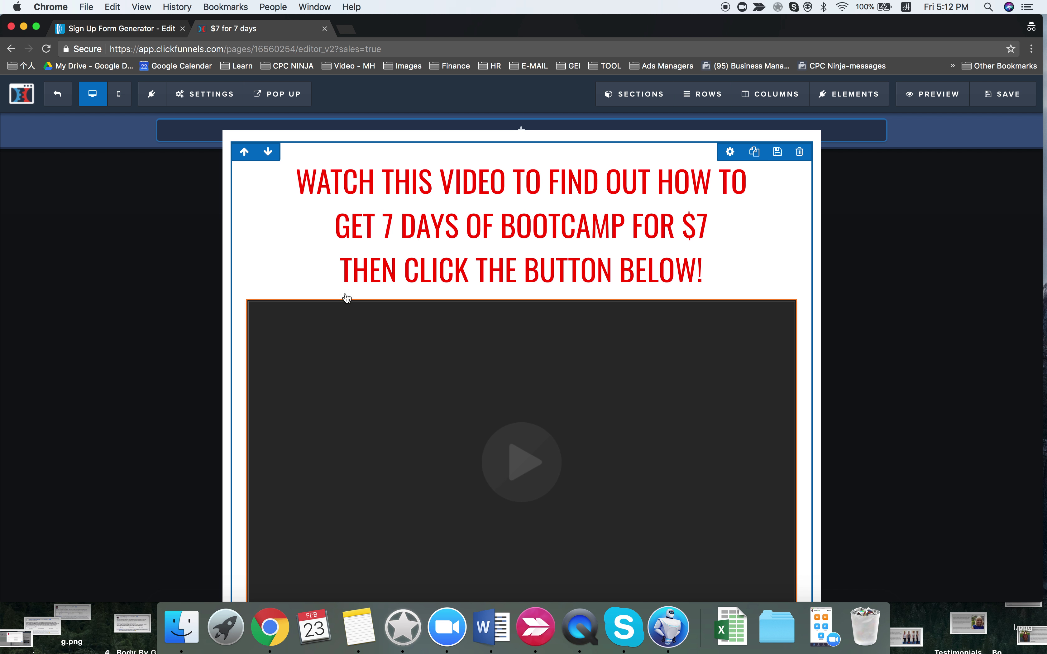
scroll(416, 234, "down", 5)
left_click(283, 95)
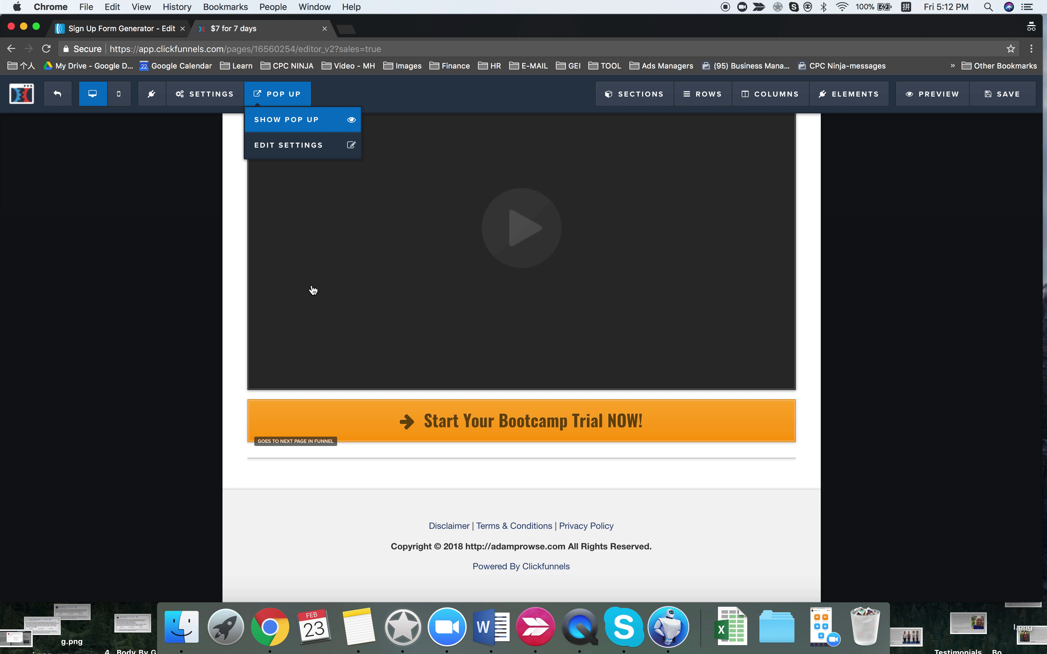
left_click(58, 94)
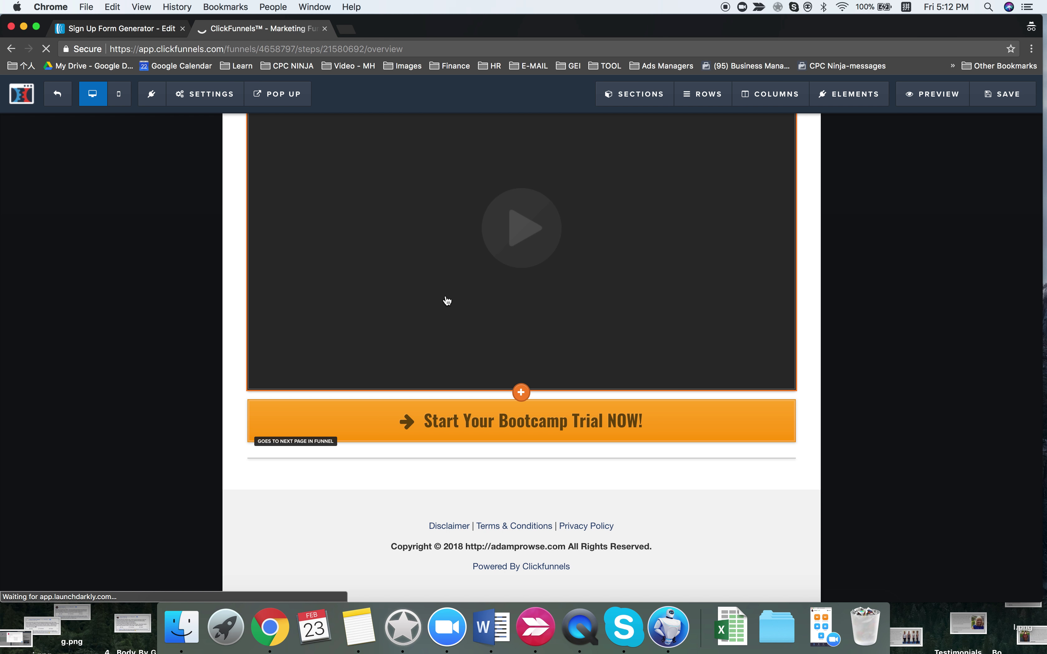
- Review the Order page in the editor, then return to the Optin funnel step
left_click(224, 370)
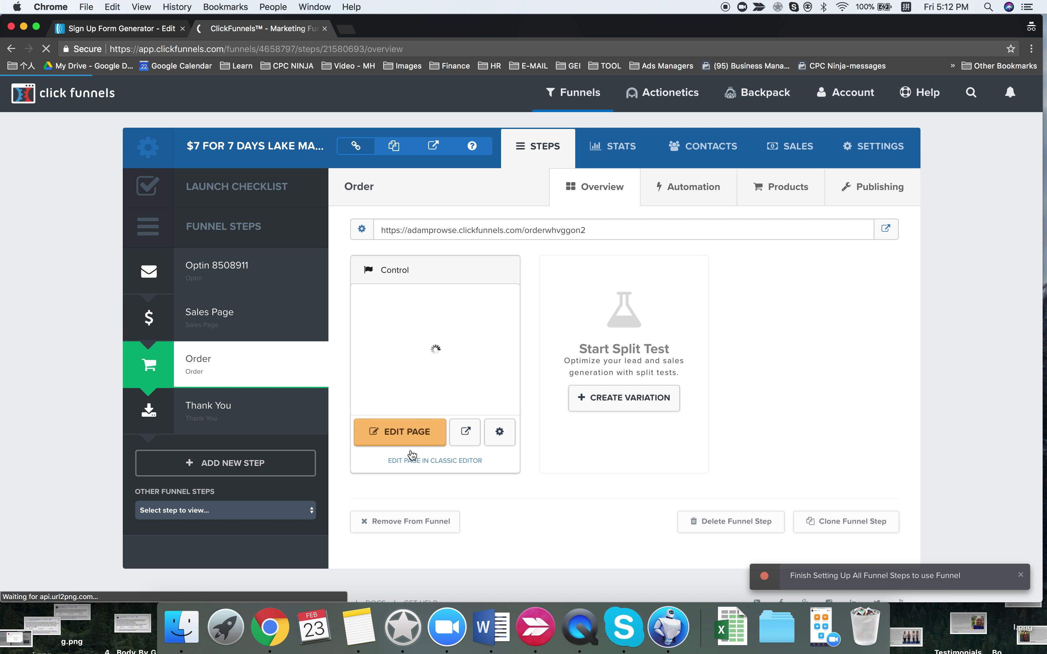
left_click(410, 442)
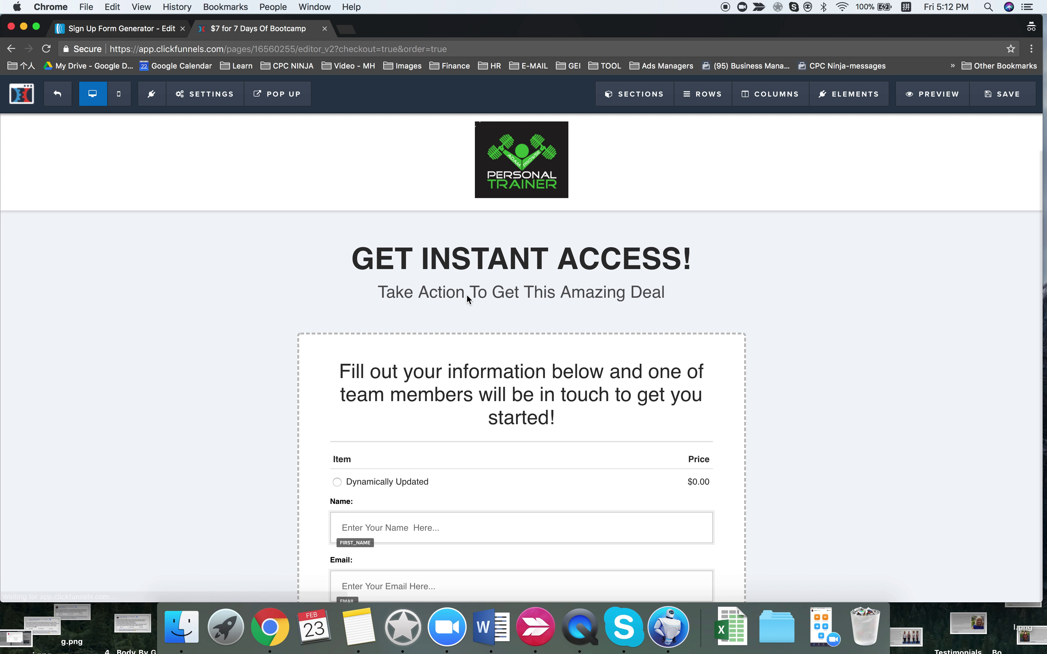
scroll(386, 337, "down", 4)
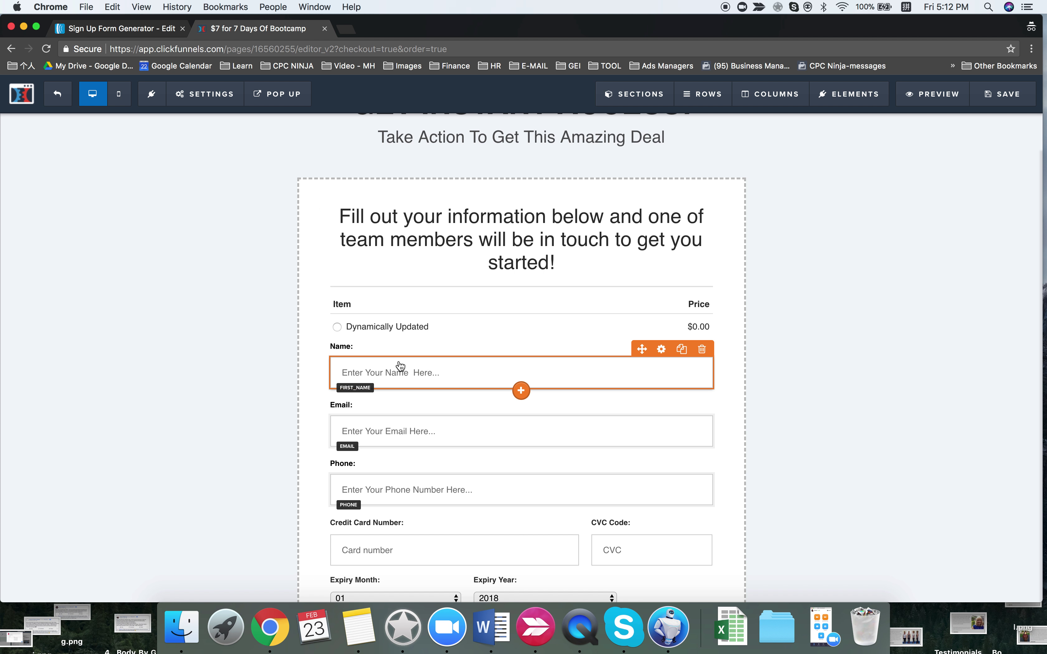
scroll(257, 294, "up", 1)
scroll(257, 294, "up", 4)
left_click(22, 94)
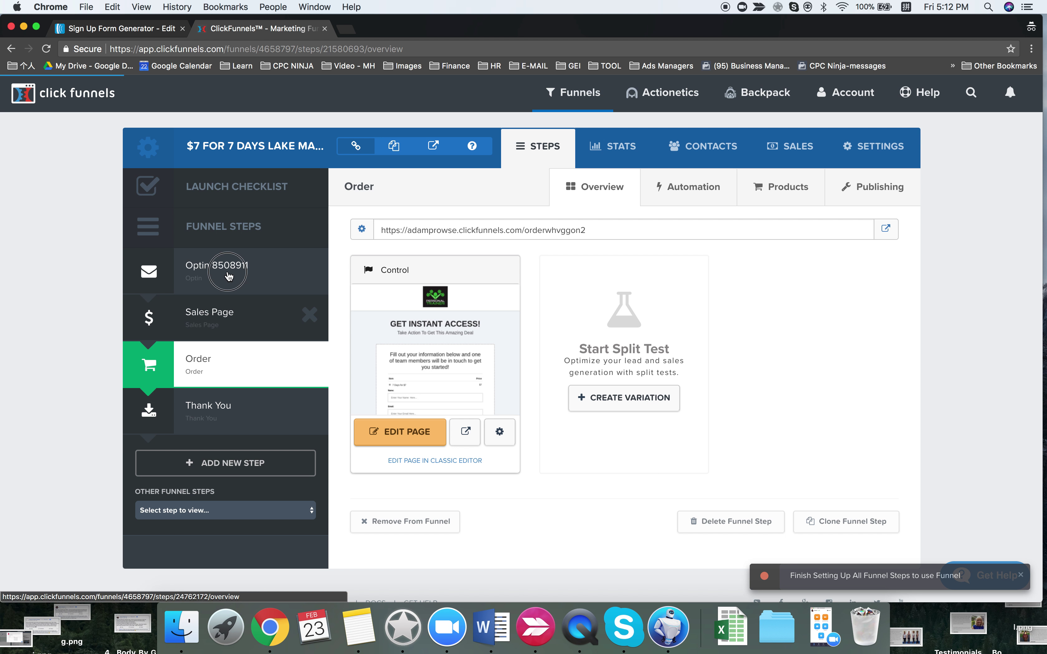
left_click(410, 434)
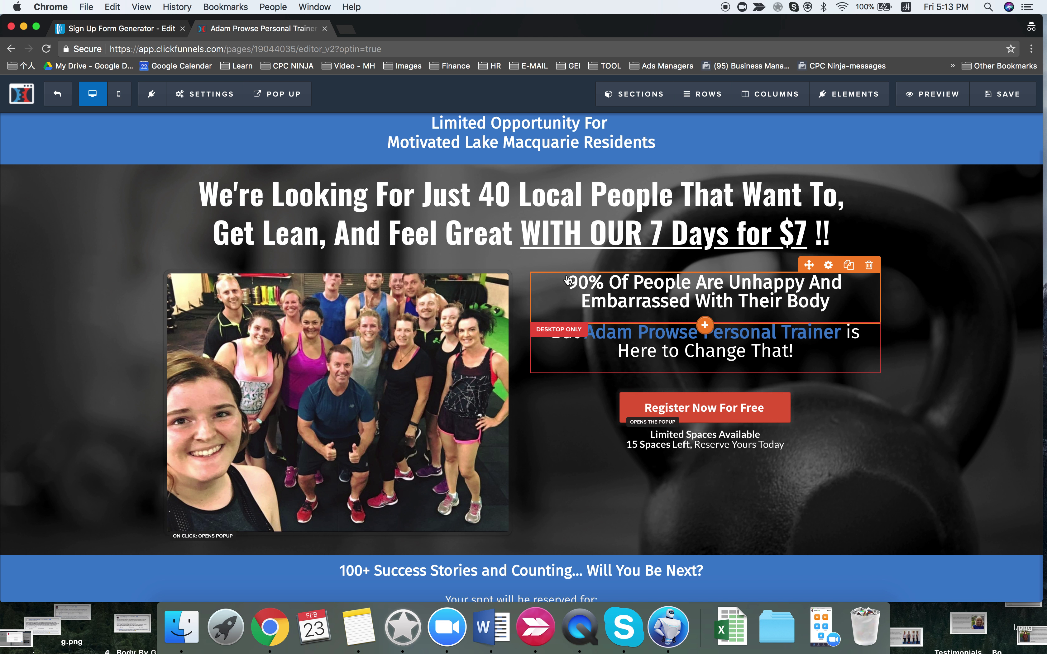
- Show the Control page's pop-up sign-up form for editing
left_click(277, 94)
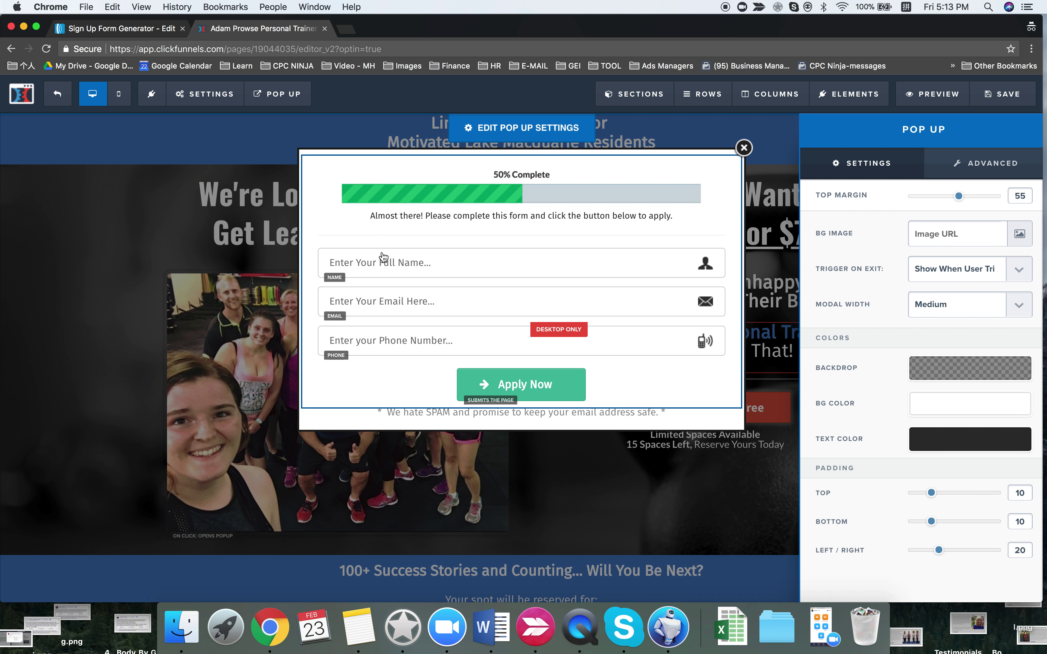
- Make the pop-up's name field collect First Name with placeholder 'Enter Your First Name...'
left_click(607, 264)
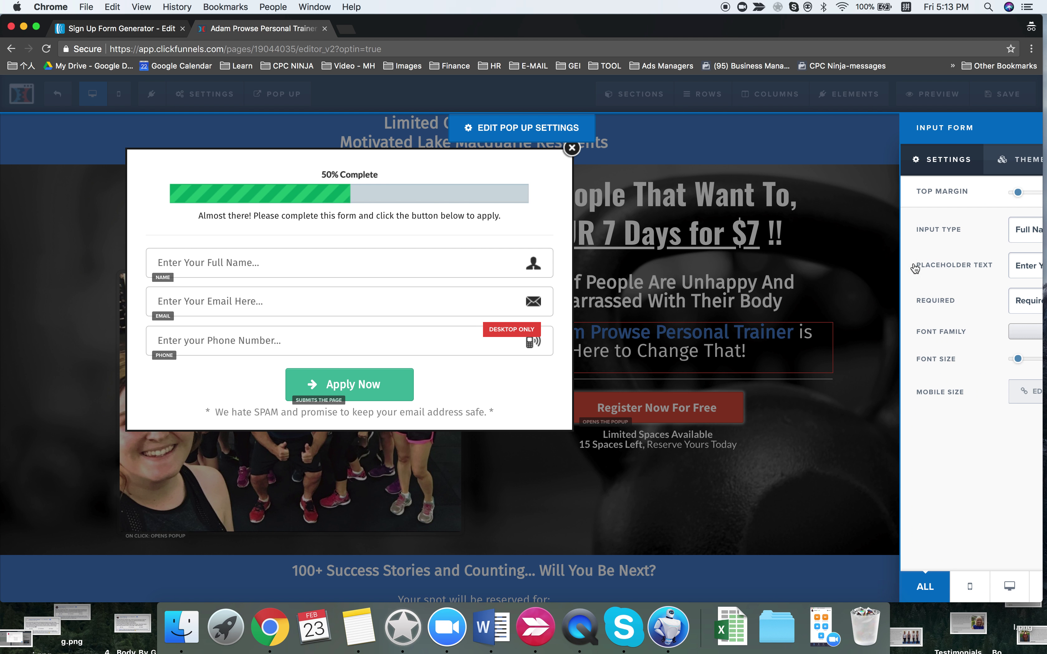
left_click(935, 235)
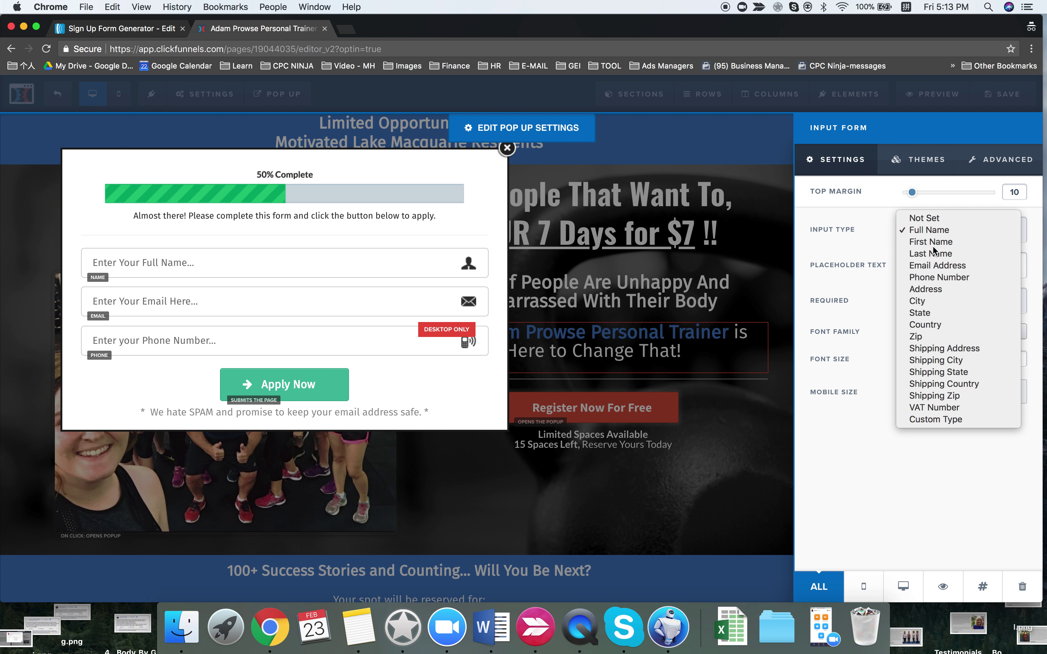
left_click(661, 276)
left_click_drag(967, 266, 953, 265)
type("Firs")
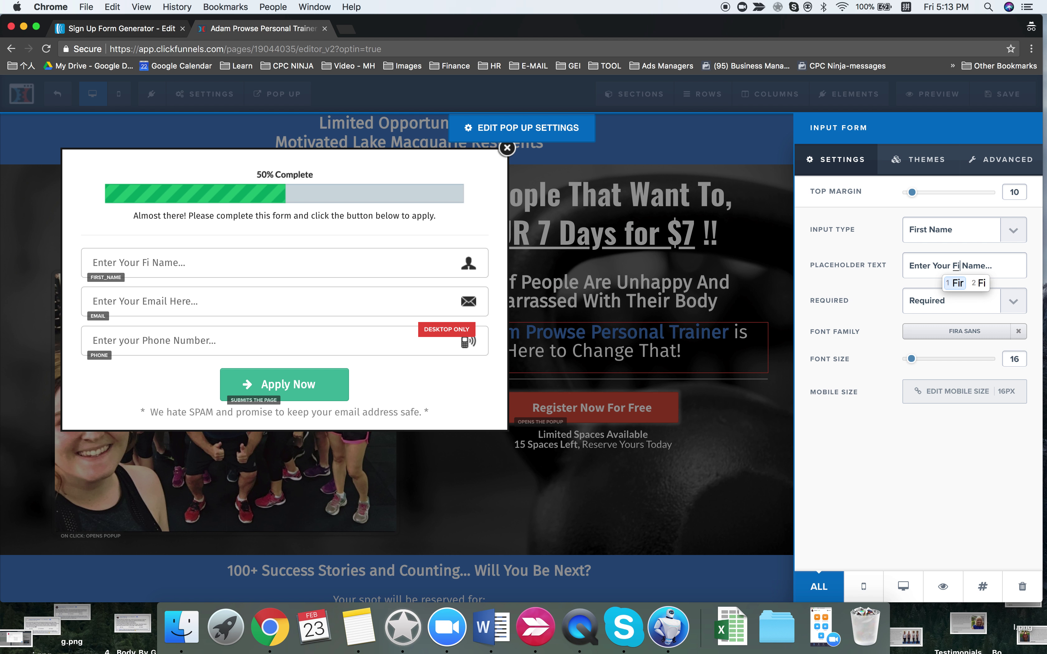
key("space")
key("ctrl+space")
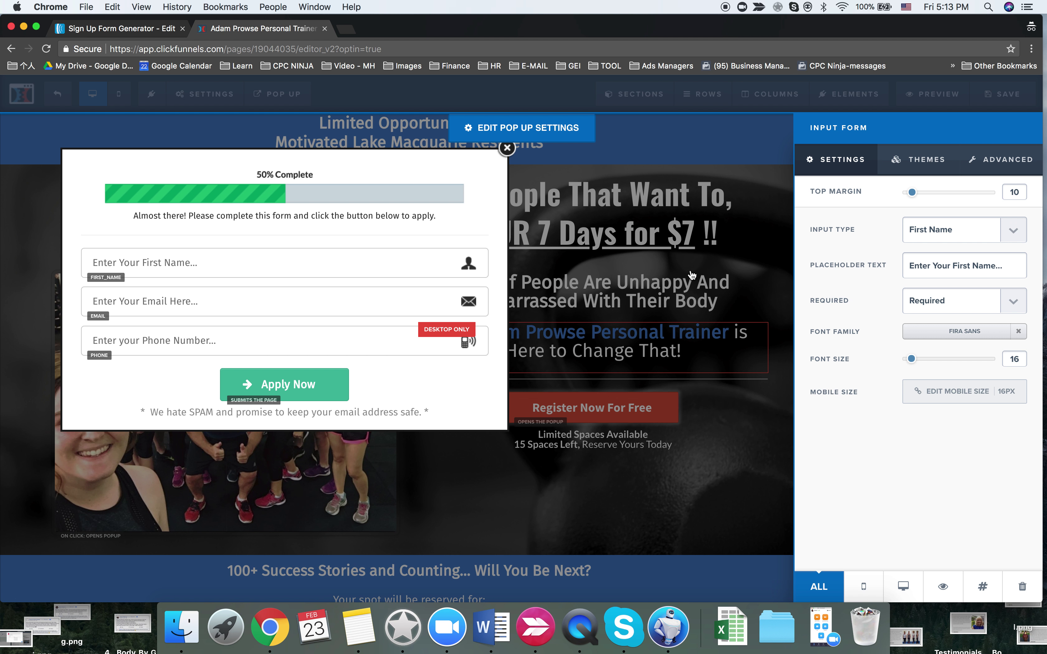
left_click(691, 275)
- Check the email and phone fields, close the pop-up and save the page
left_click(506, 308)
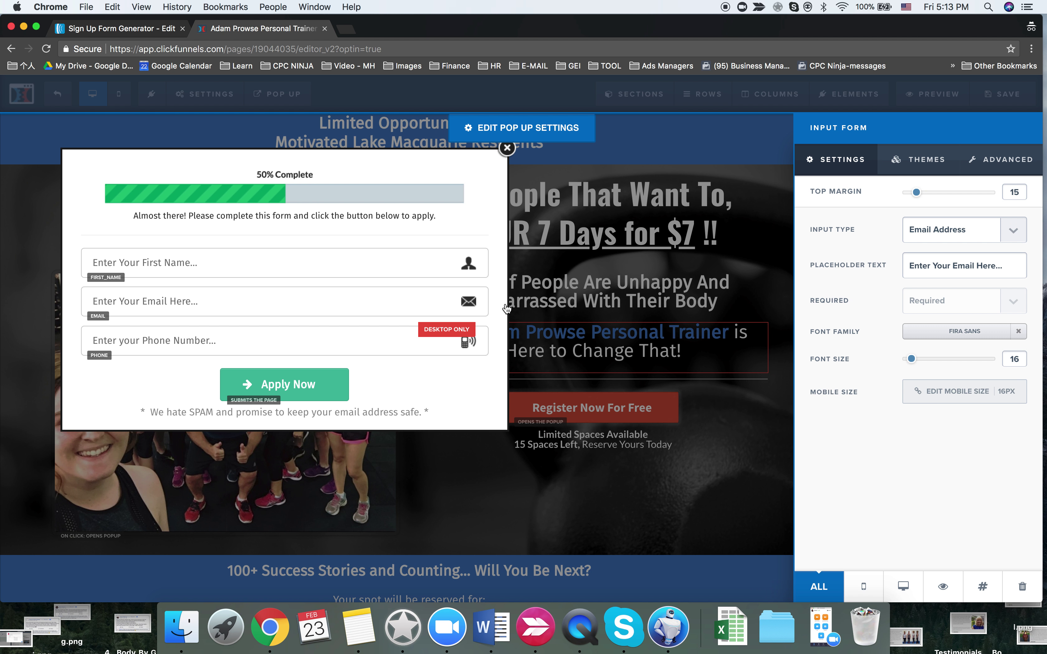
left_click(290, 342)
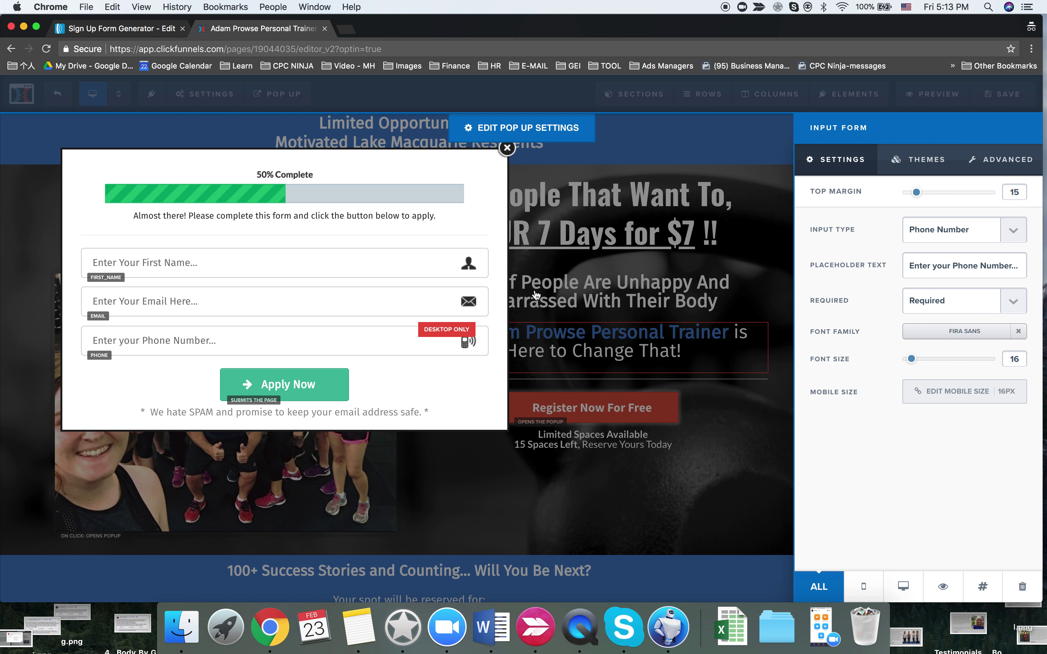
left_click(535, 294)
left_click(742, 148)
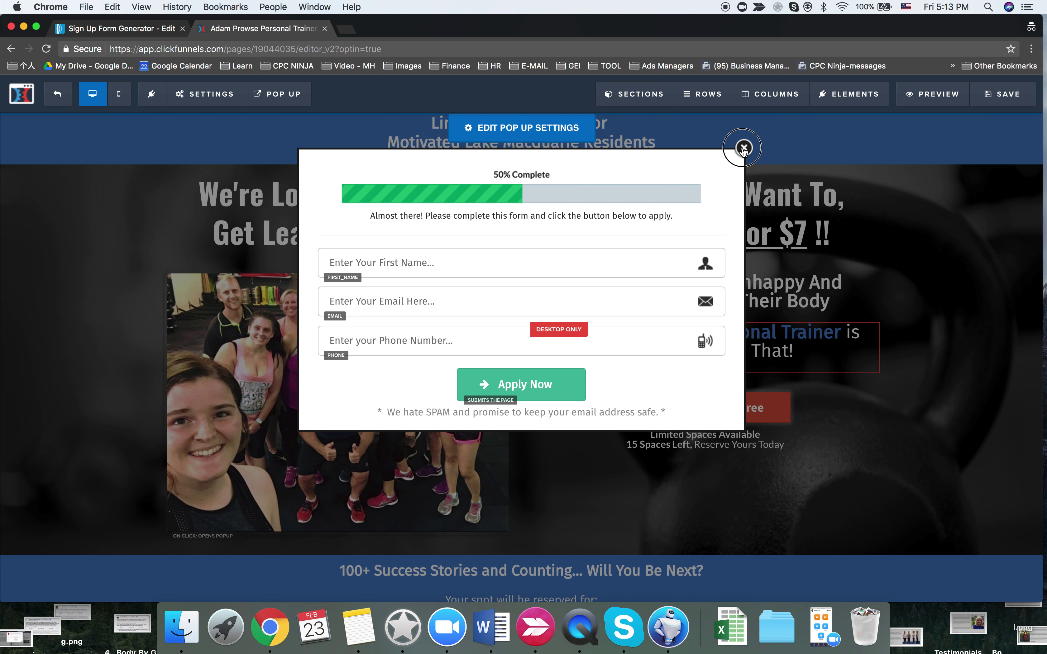
key("super+s")
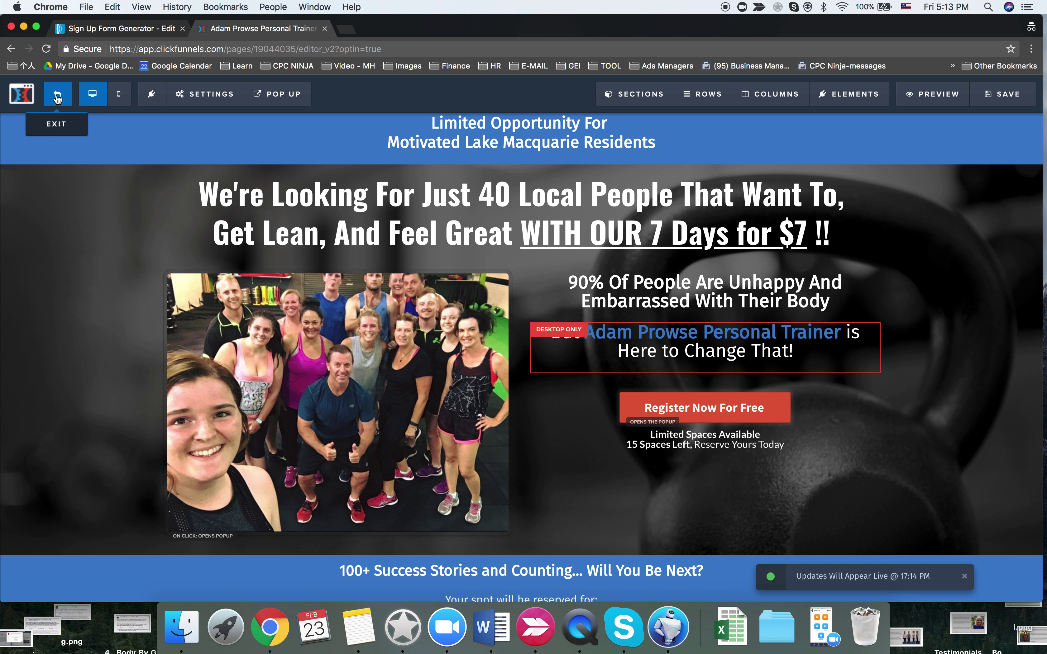
- Glance at the AWeber form editor, then open the page's email integration settings
left_click(103, 27)
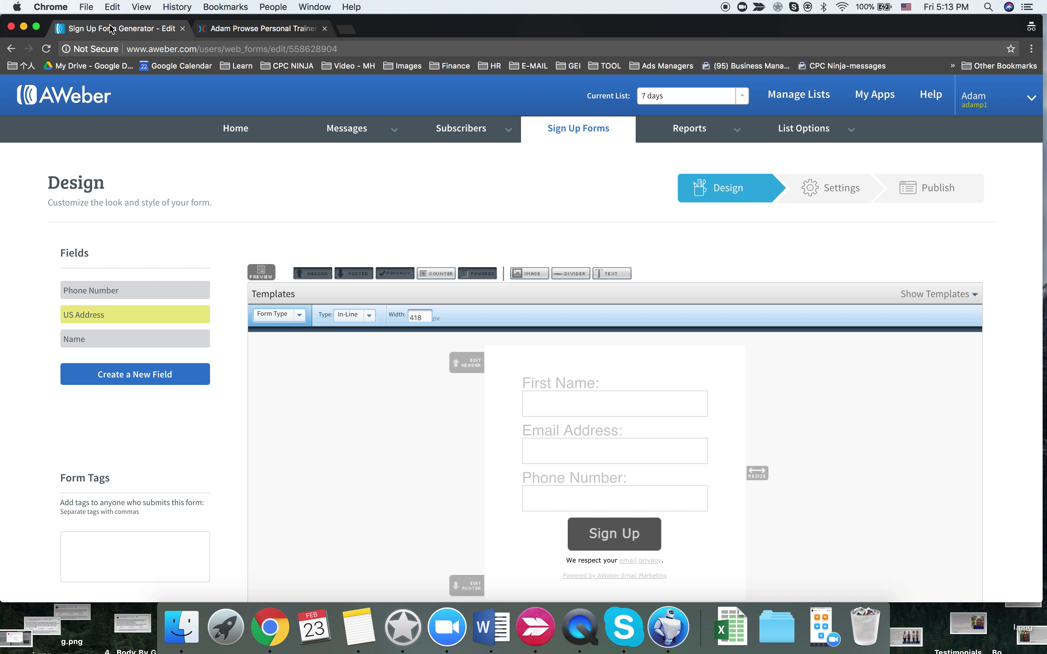
left_click(255, 29)
left_click(204, 94)
left_click(211, 123)
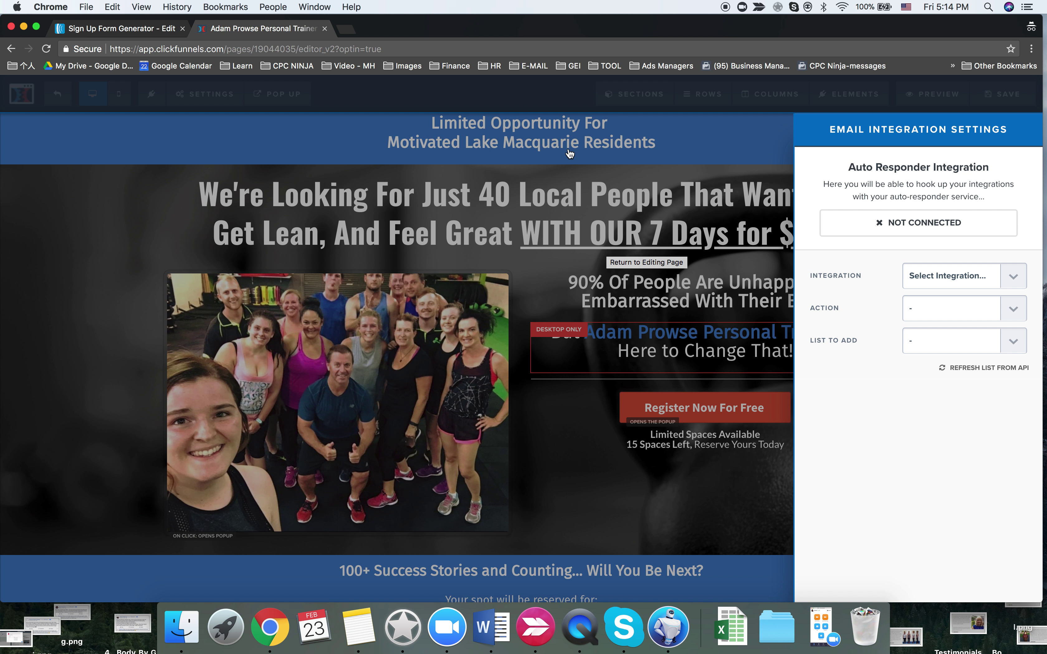
- Connect the page to adamp1 (Aweber), integrating the existing form with the 7 days list
left_click(976, 276)
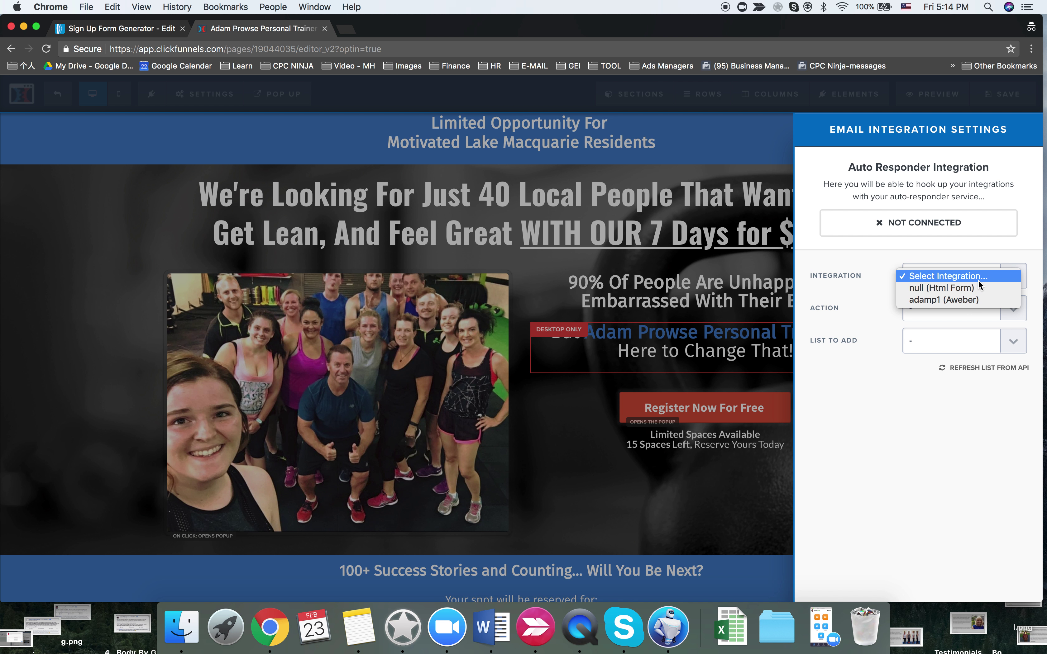
left_click(960, 302)
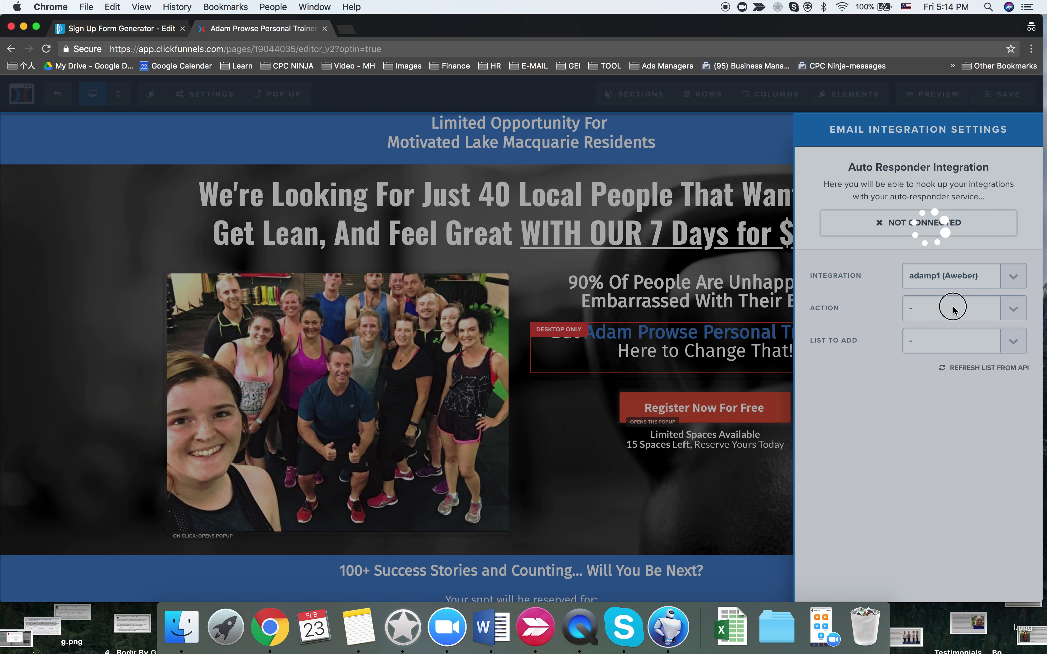
left_click(954, 308)
left_click(946, 319)
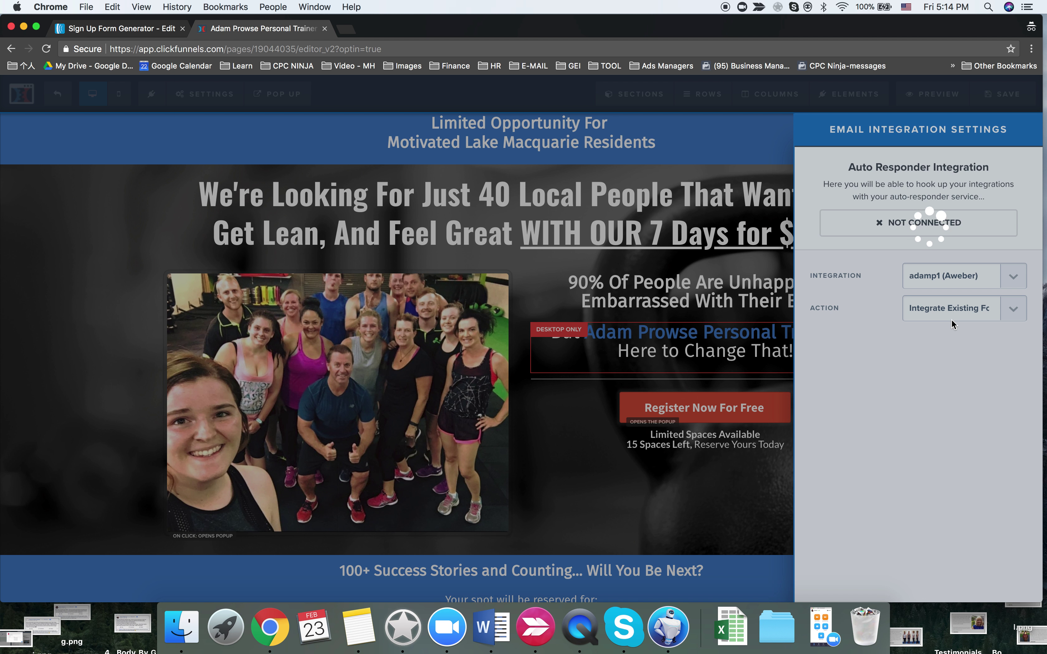
left_click(952, 346)
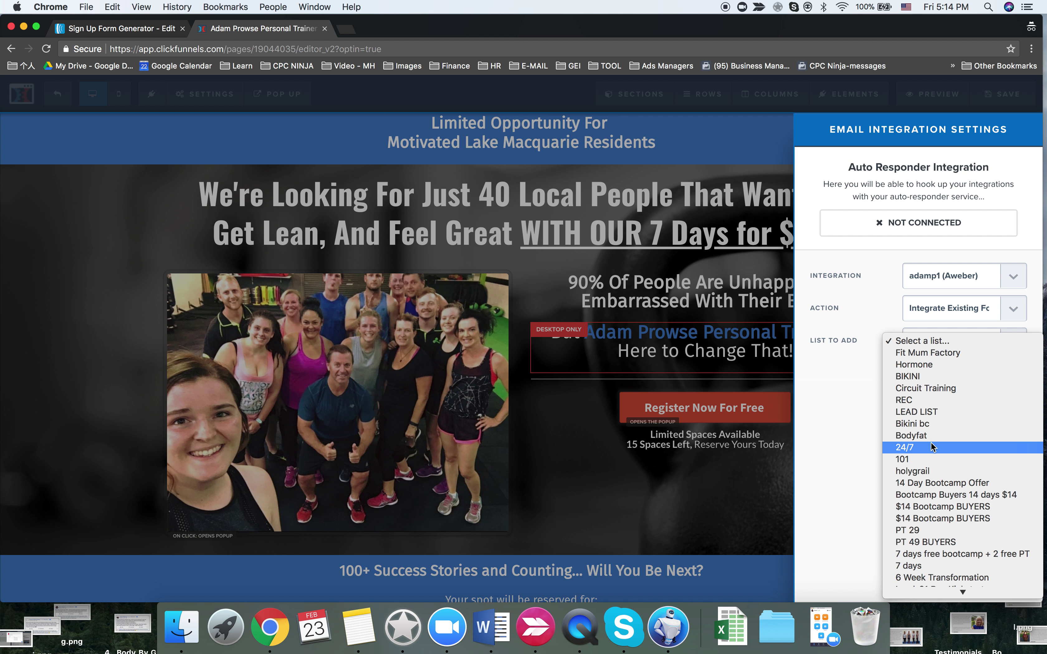
scroll(924, 546, "down", 3)
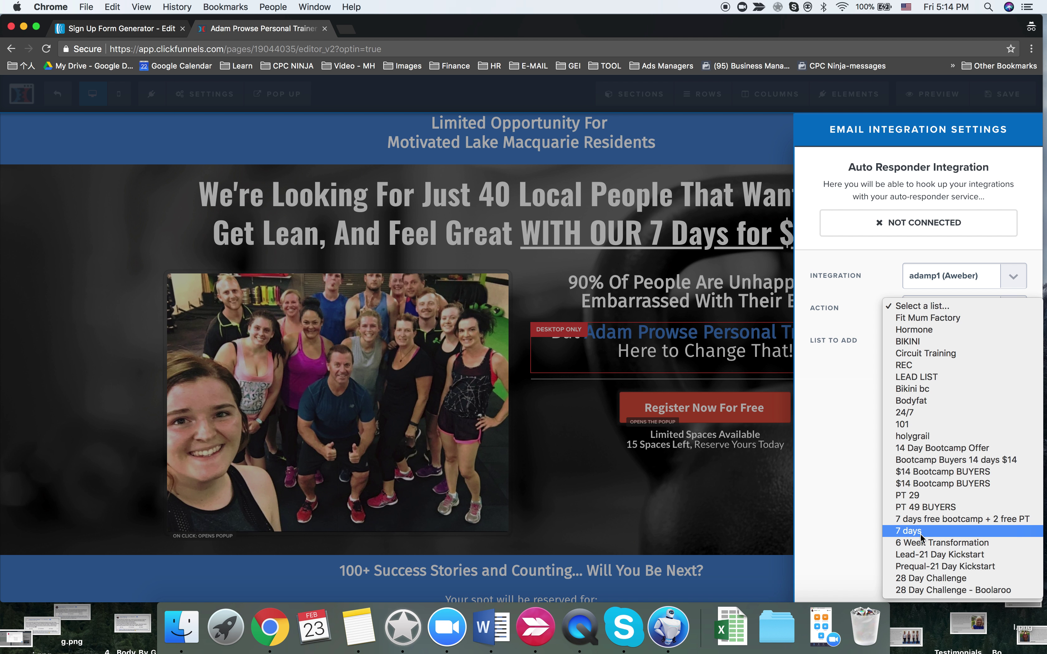
left_click(920, 531)
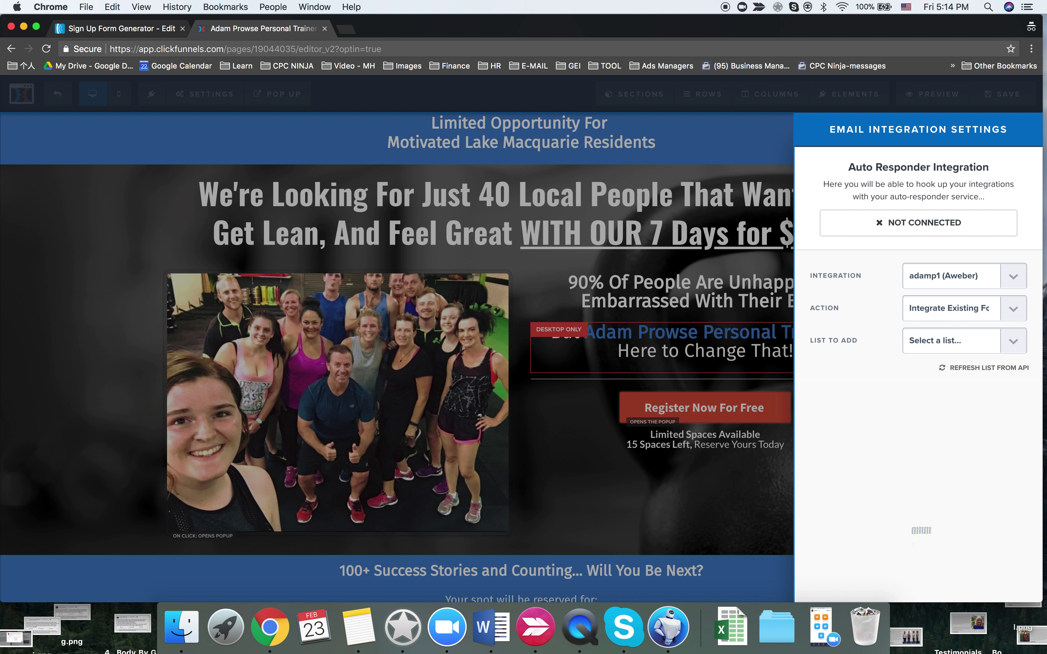
left_click(725, 485)
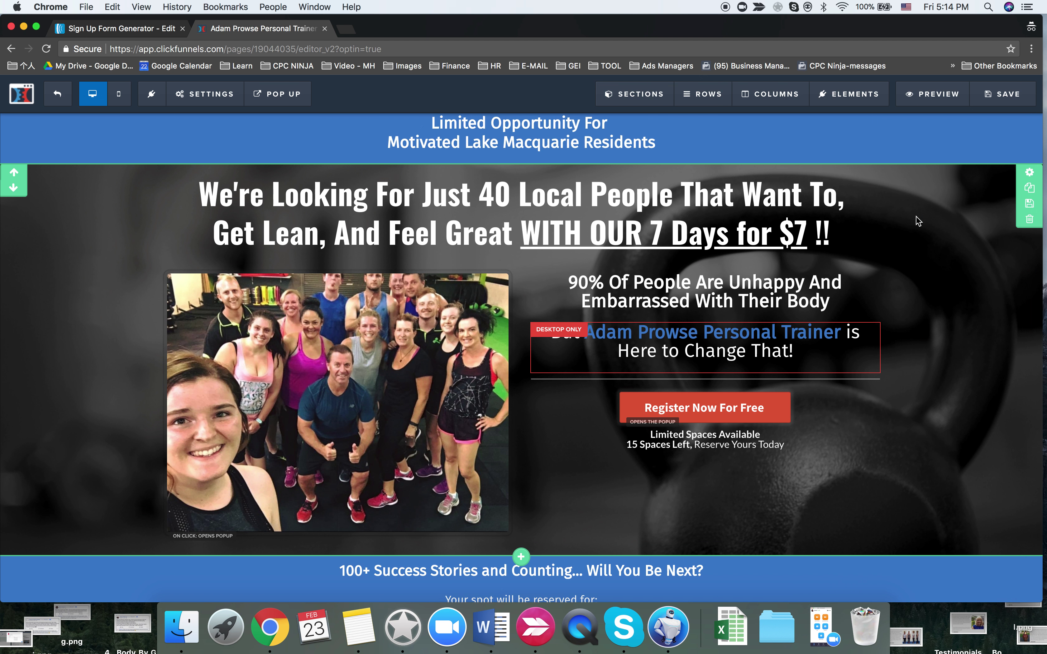
- Save the newly connected opt-in page and look over the result
left_click(1001, 102)
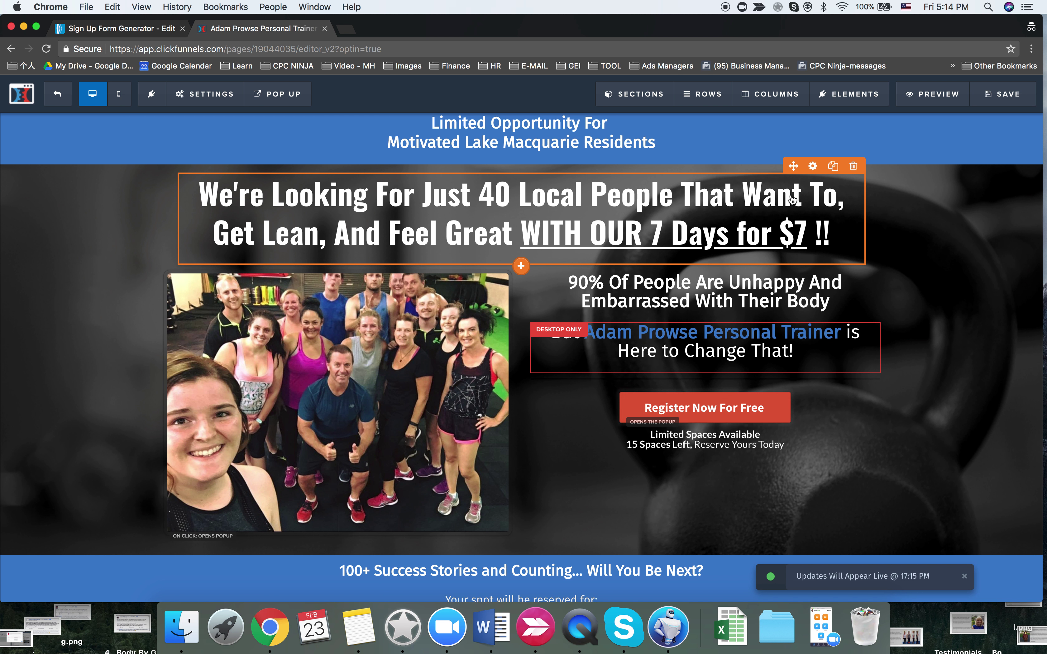
scroll(586, 327, "down", 10)
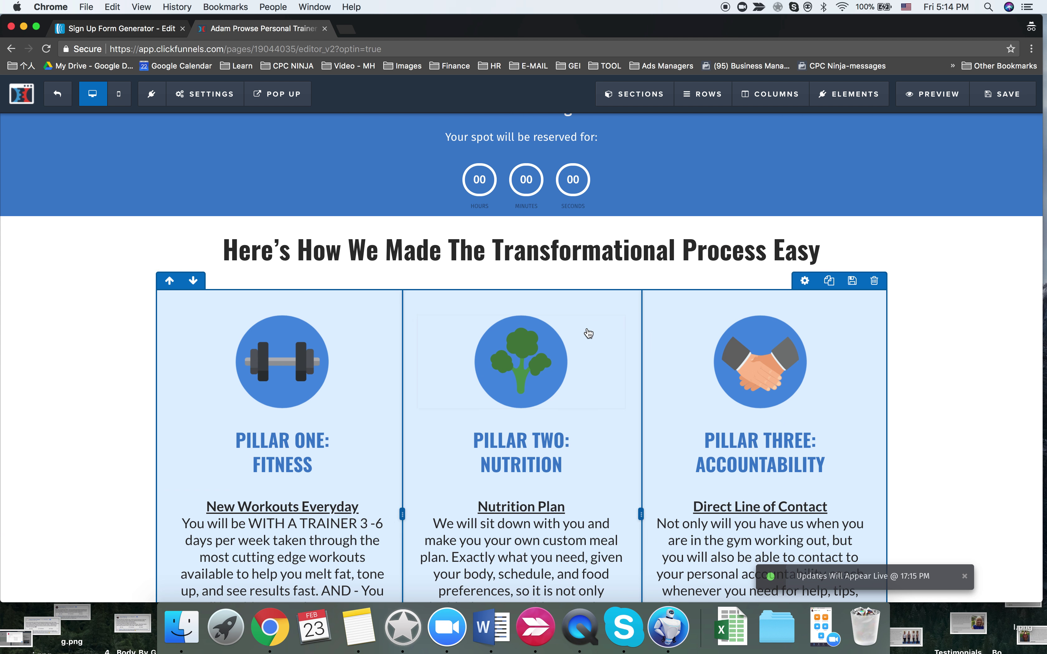
scroll(588, 333, "up", 6)
scroll(588, 333, "up", 2)
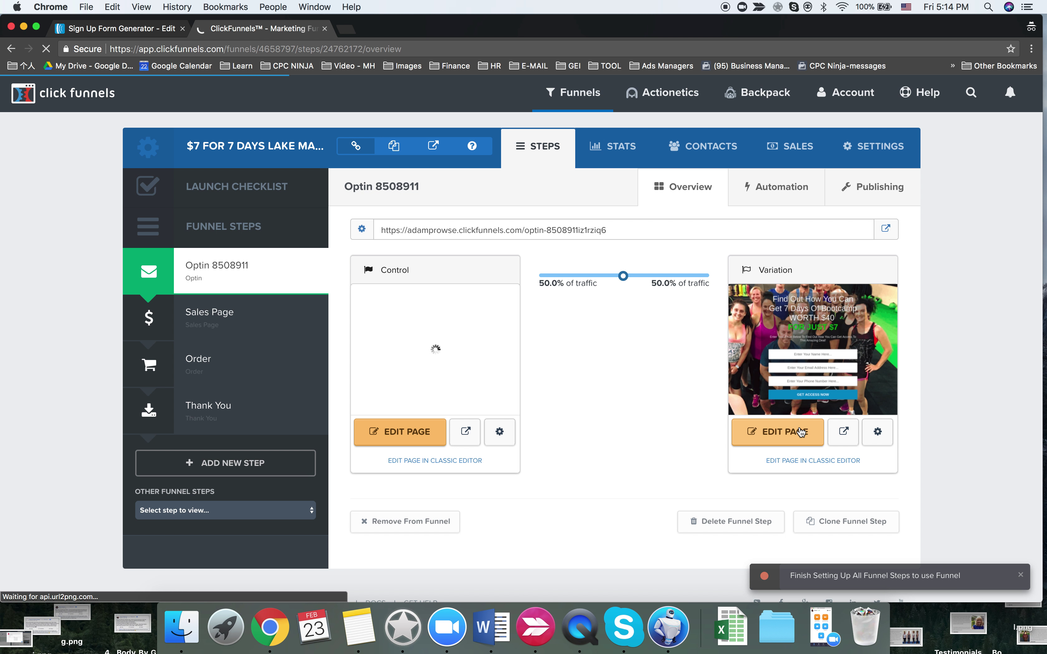
- On the variation page, set the name field's input type to First Name
left_click(801, 432)
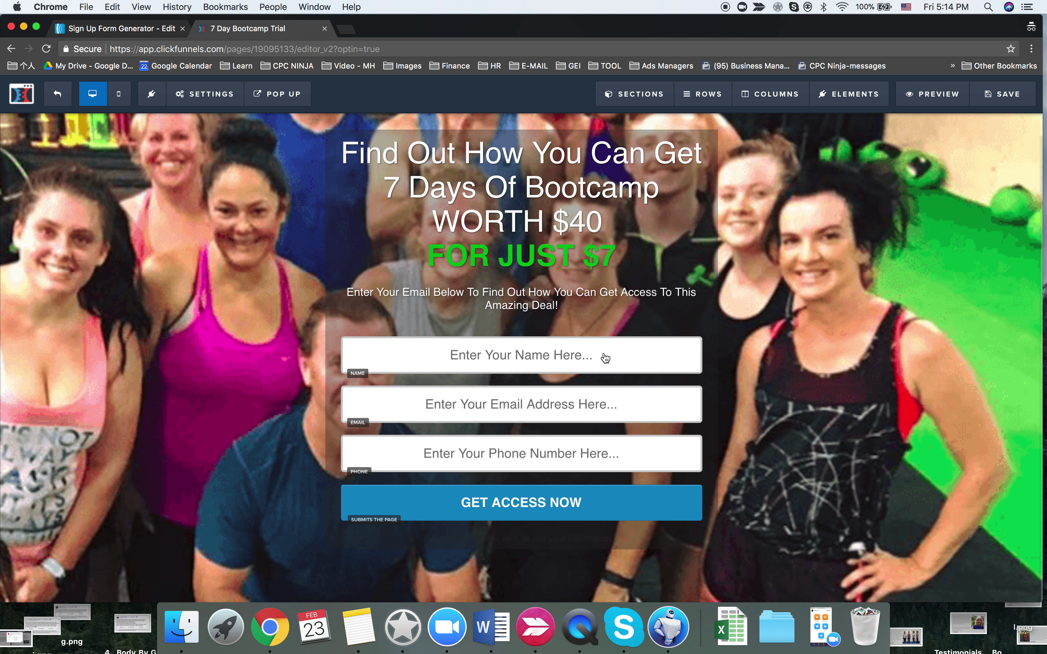
left_click(510, 388)
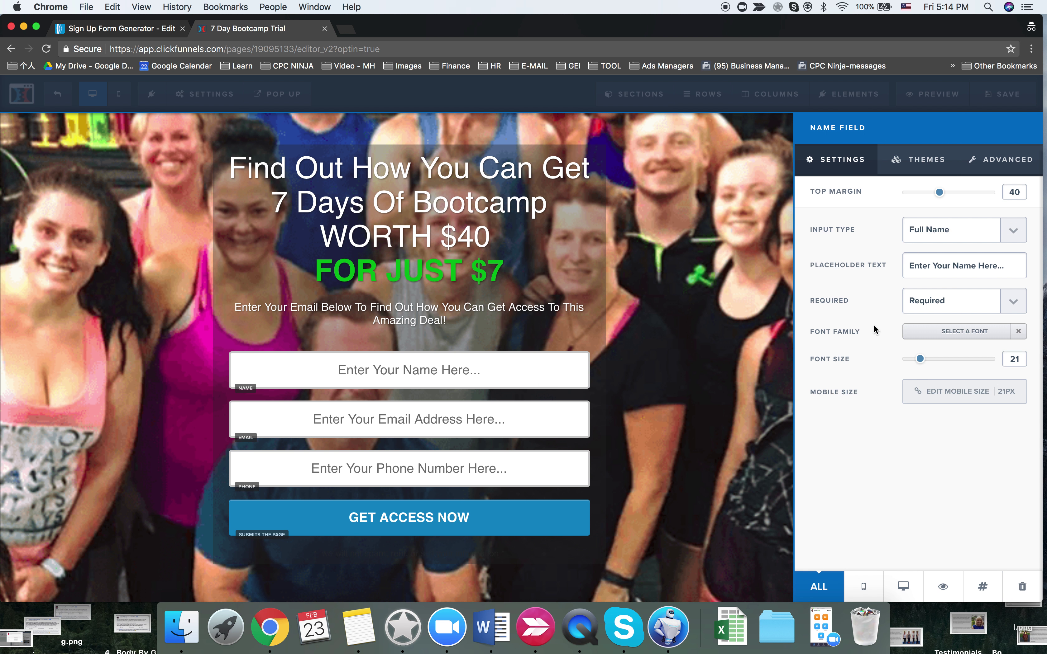
left_click(936, 230)
left_click(930, 228)
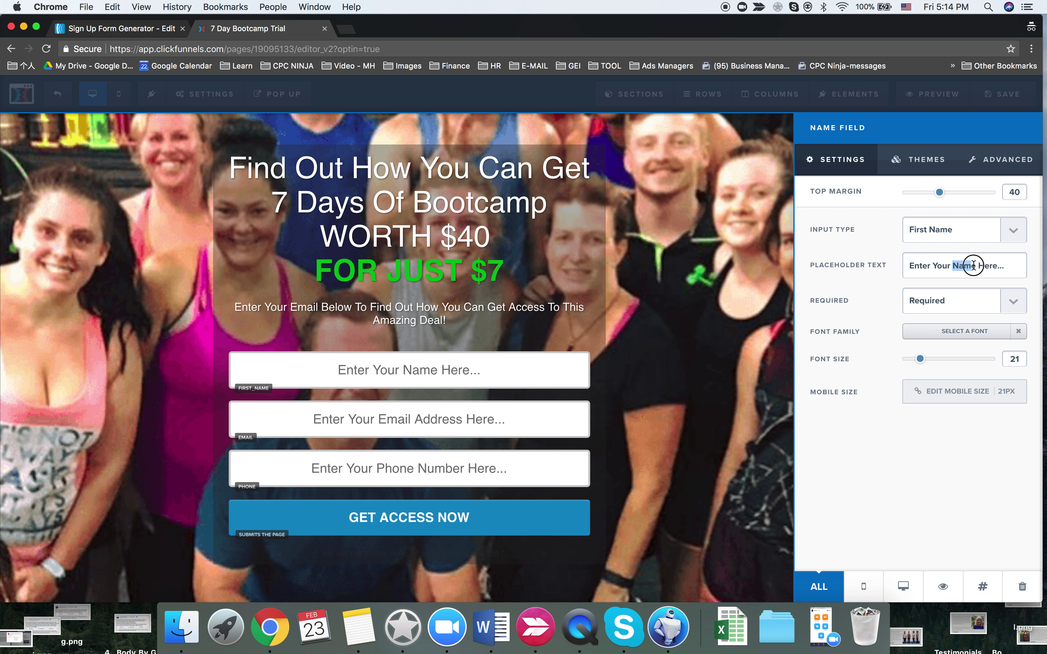
- Change its placeholder to 'Enter Your First Name Here...', save the page, and open Email Integration settings
type("First")
key("BackSpace")
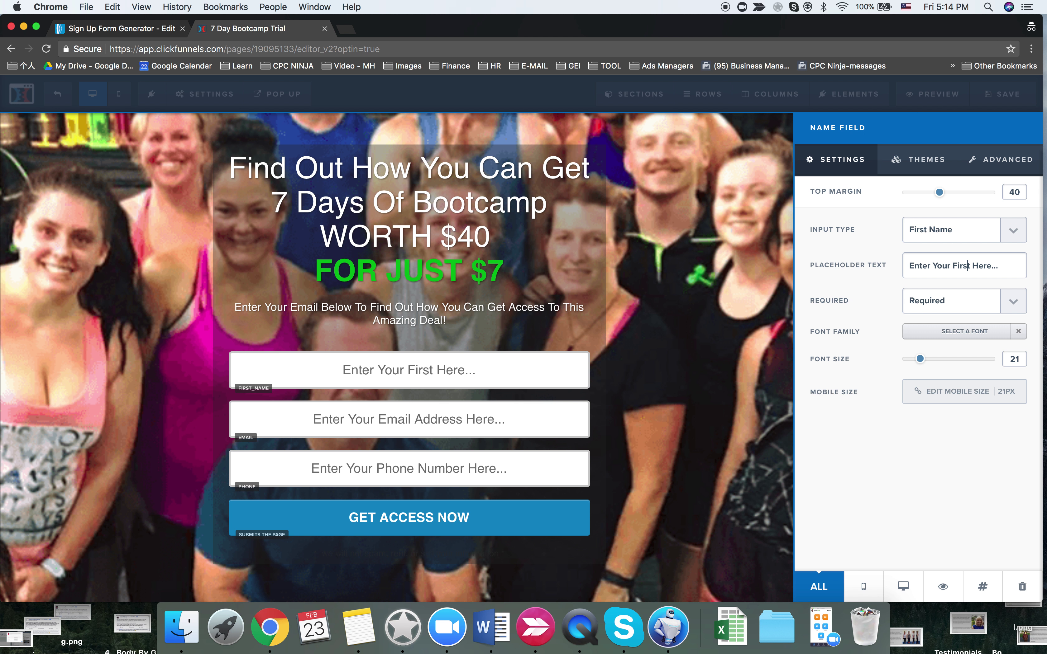
type("Name")
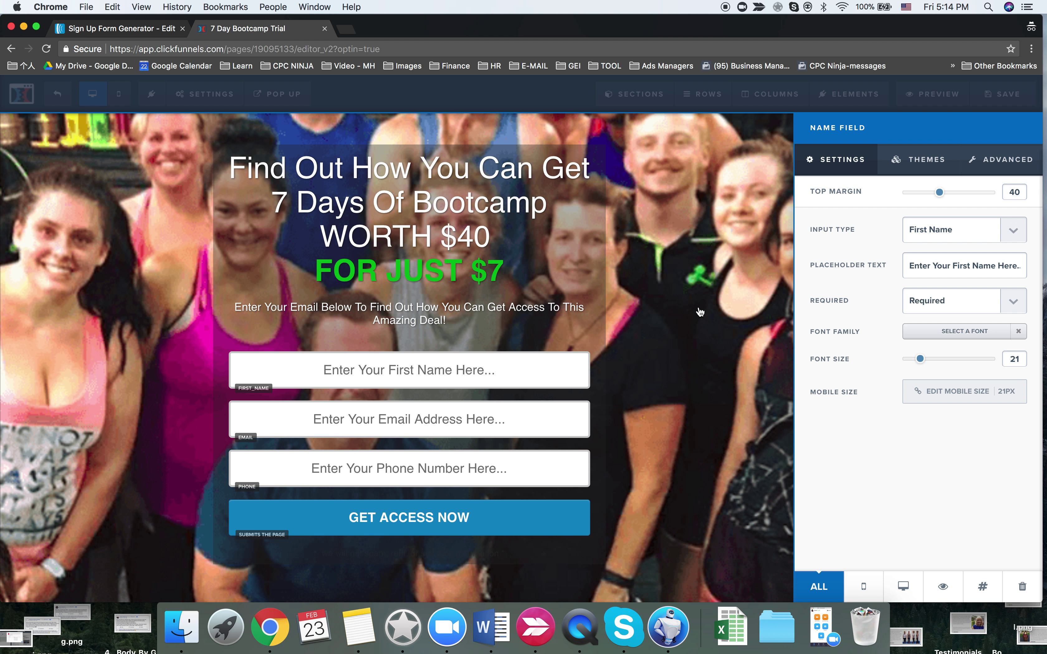
left_click(688, 311)
left_click(1018, 103)
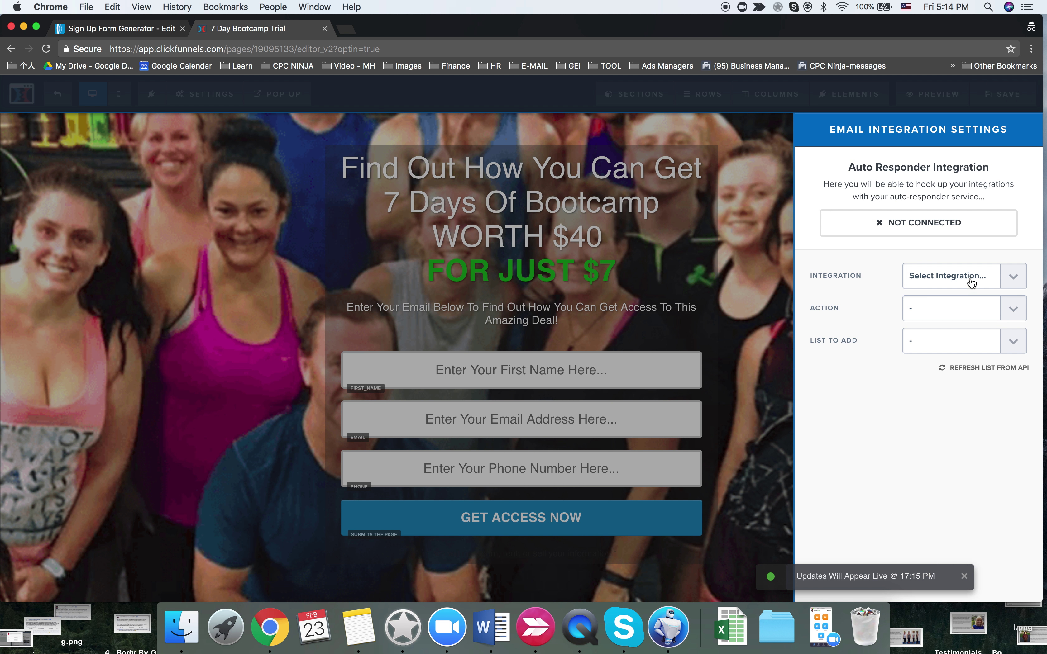
left_click(953, 275)
- Connect email integration to the AWeber account, integrating the existing form with the 7 days list
key("Escape")
left_click(946, 308)
left_click(945, 323)
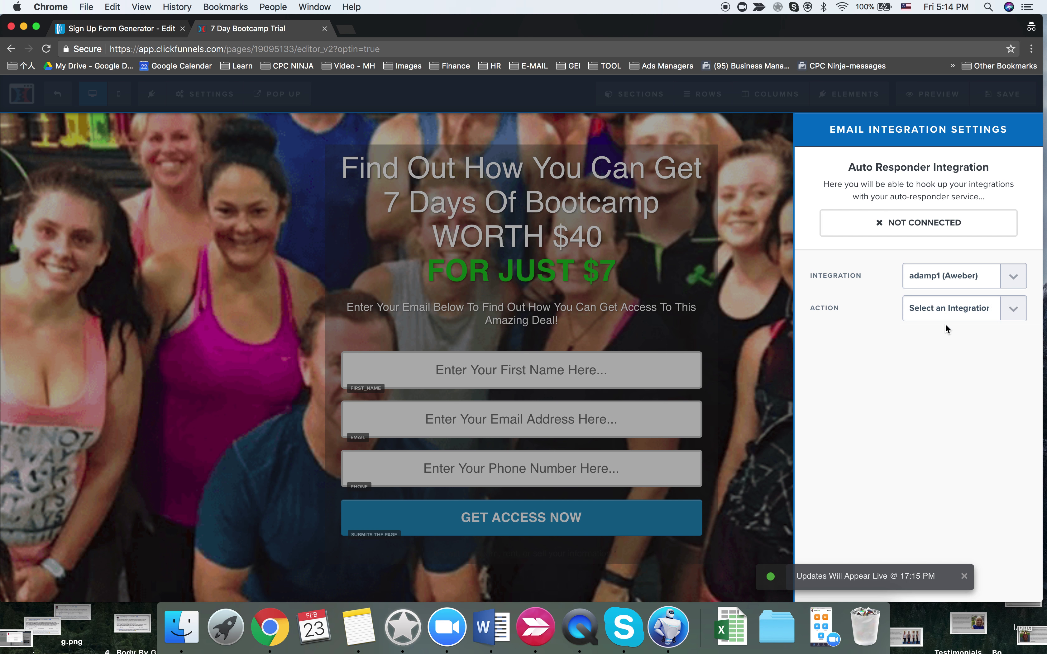
left_click(946, 335)
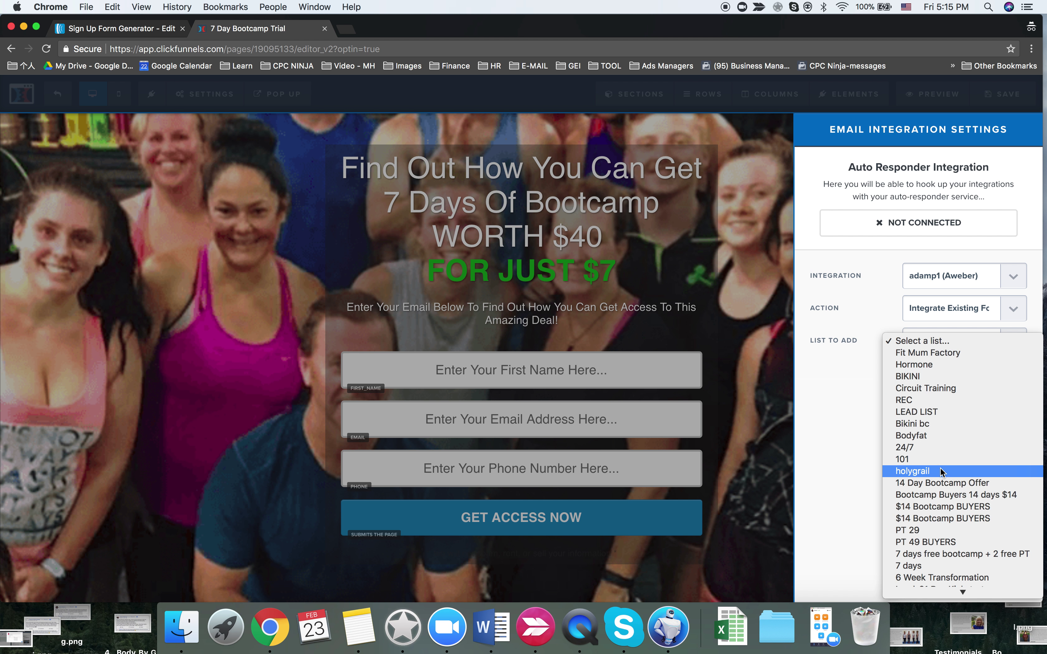
left_click(916, 566)
- Save the connected variation page, exit the editor, and go to the AWeber tab
left_click(762, 357)
left_click(1004, 100)
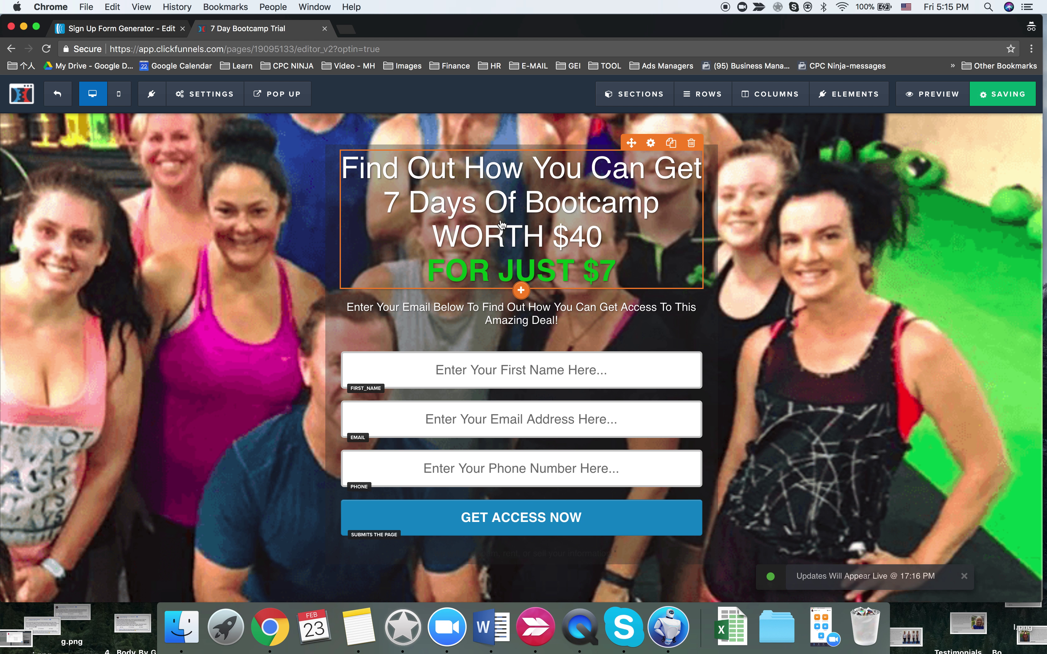
left_click(22, 93)
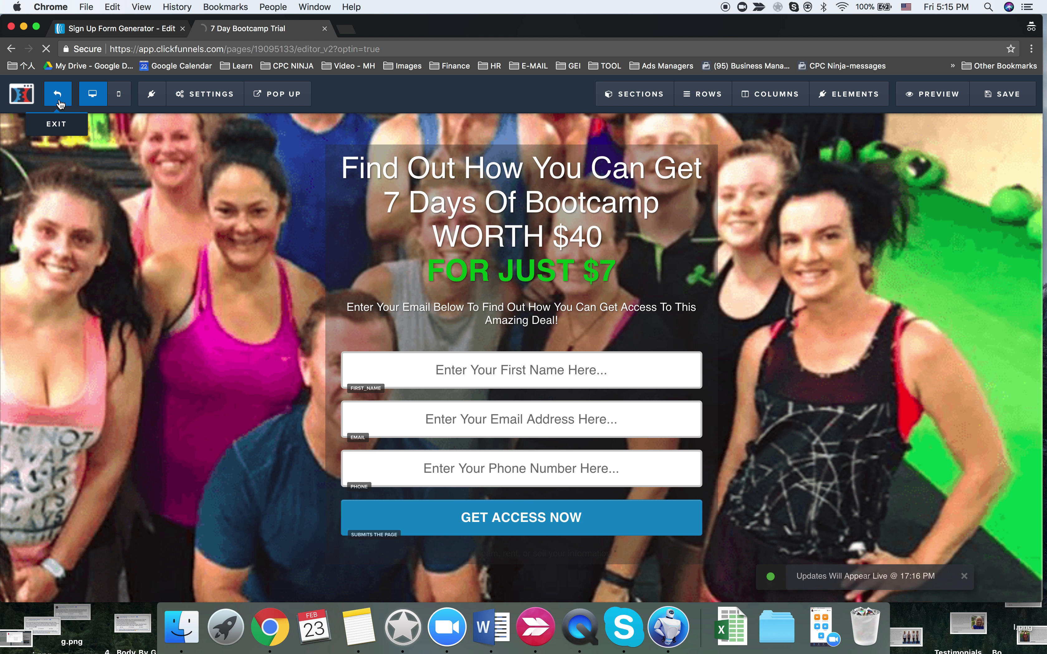
left_click(129, 30)
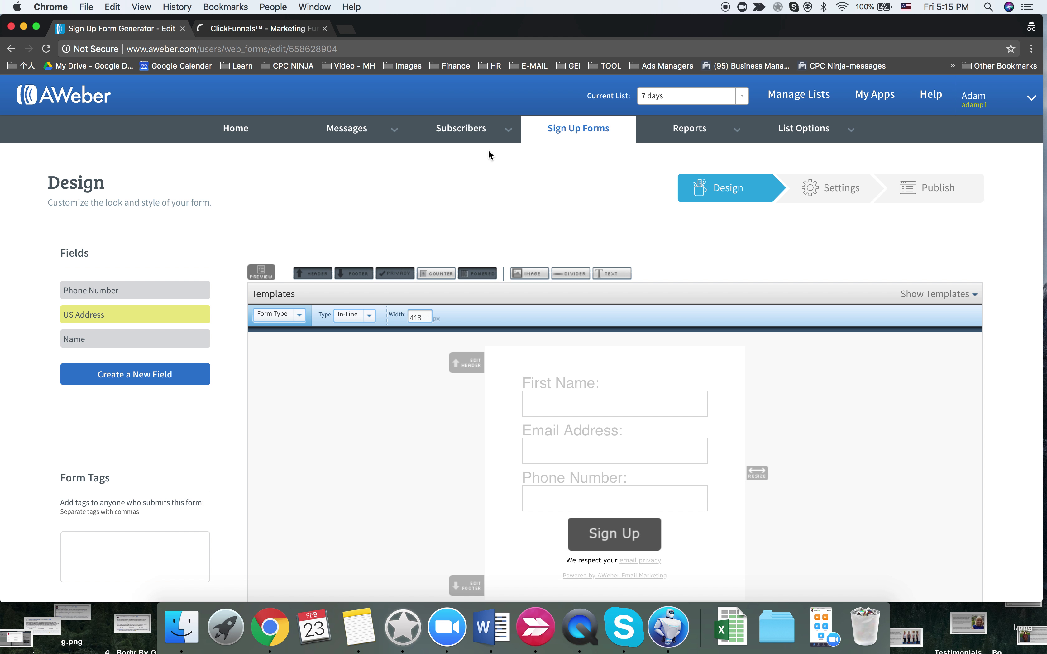
- Open List Settings for AWeber's 7 days list and focus its List Name field
mouse_move(813, 138)
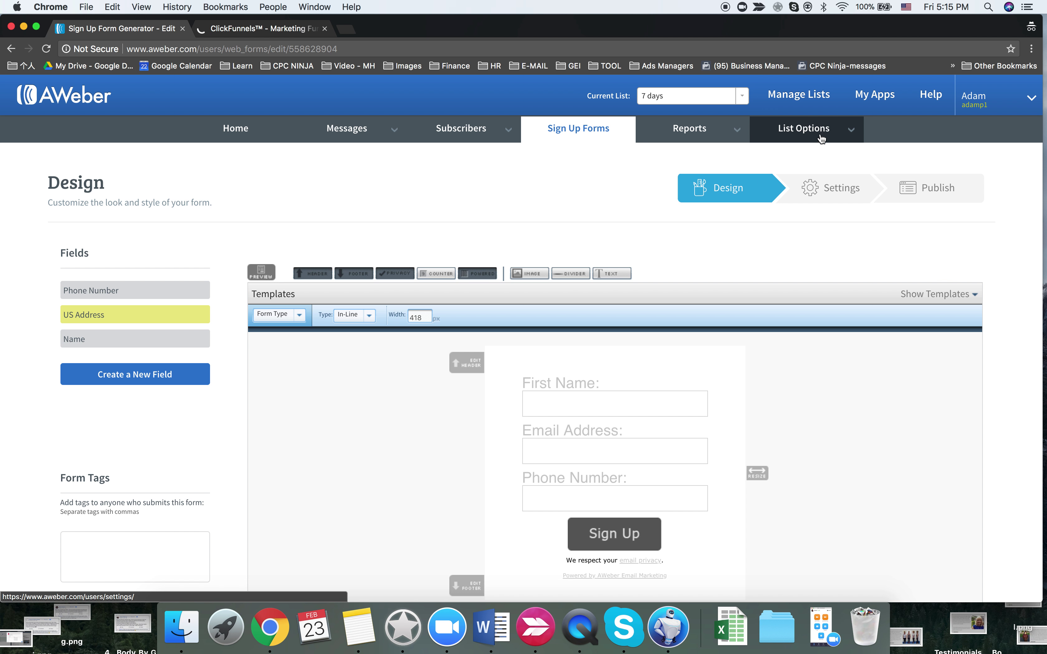
left_click(805, 153)
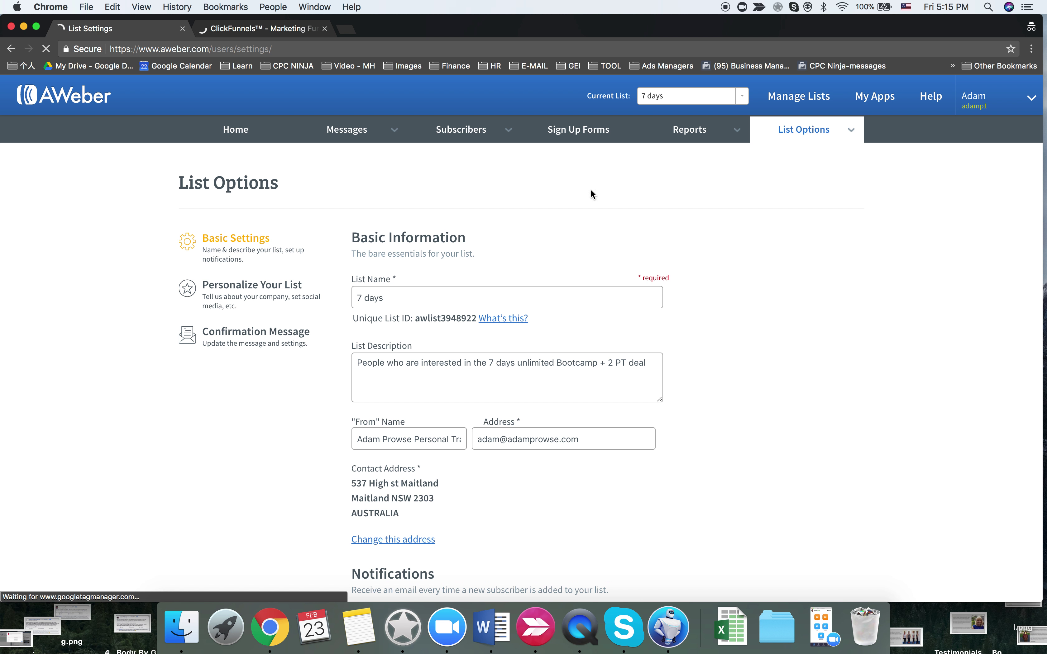
left_click(408, 289)
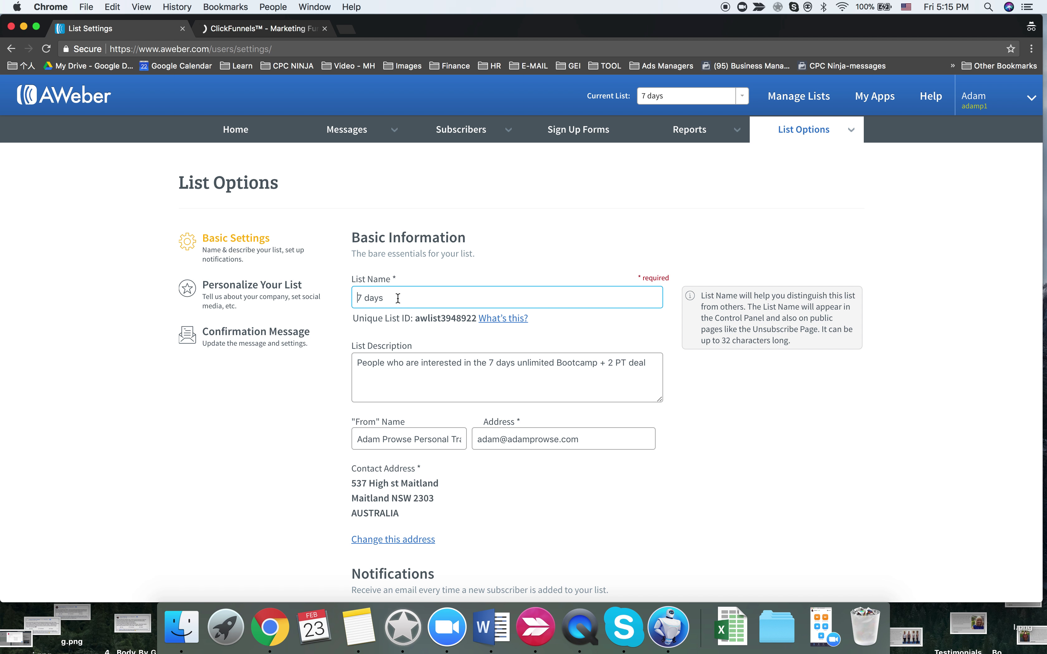
left_click(264, 29)
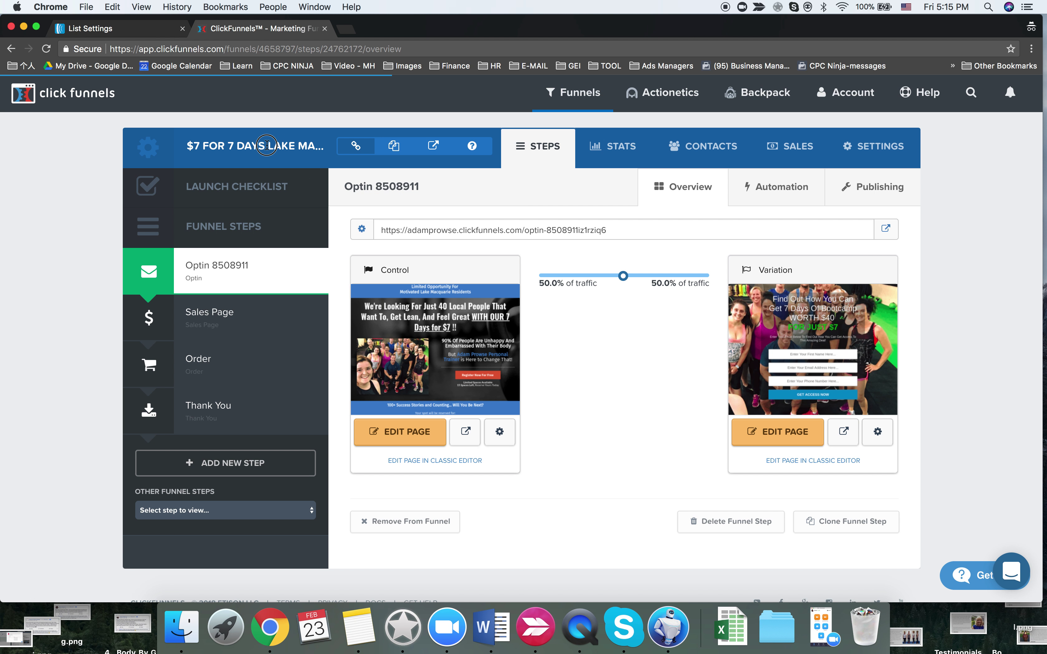
- Go to All Funnels and copy 'Lake MacQuarie' from the first funnel's title
left_click(306, 162)
mouse_move(576, 104)
left_click(590, 125)
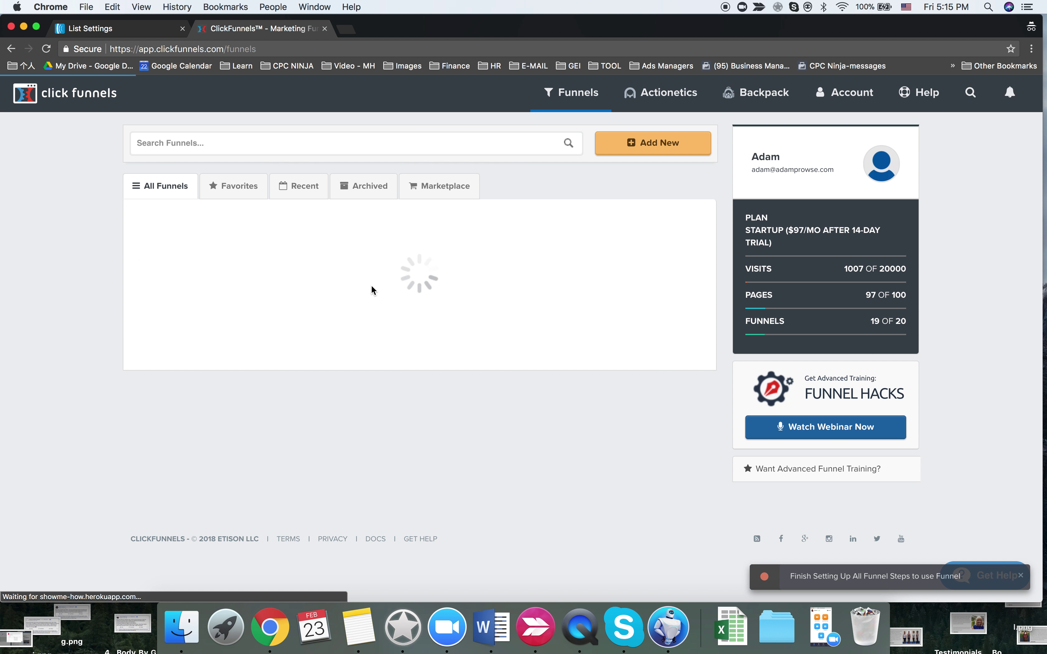
left_click_drag(304, 242, 241, 244)
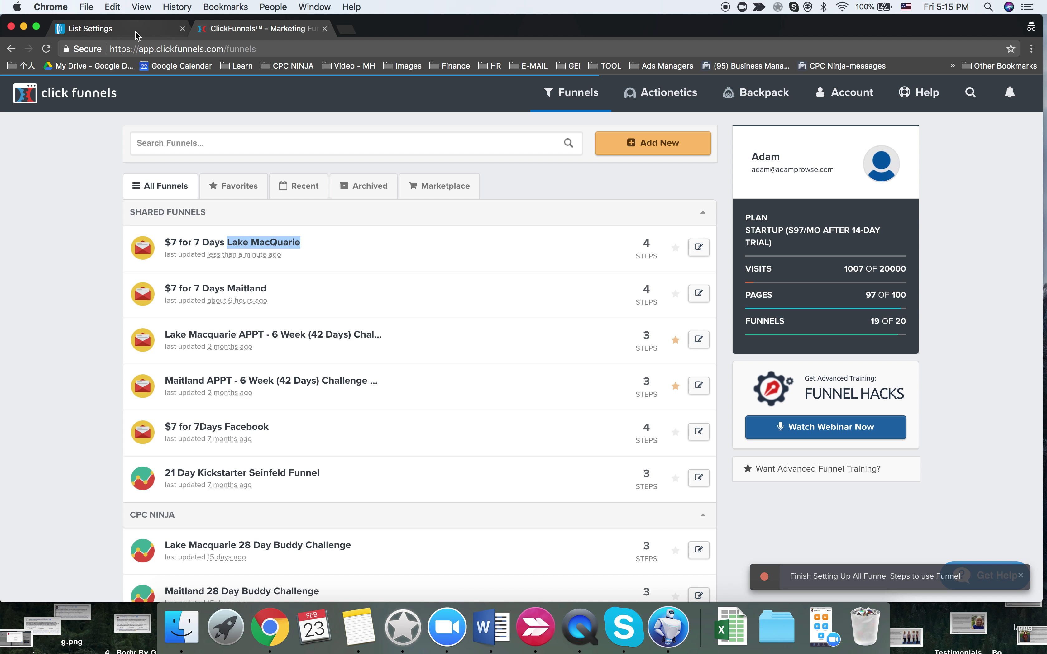
left_click(99, 28)
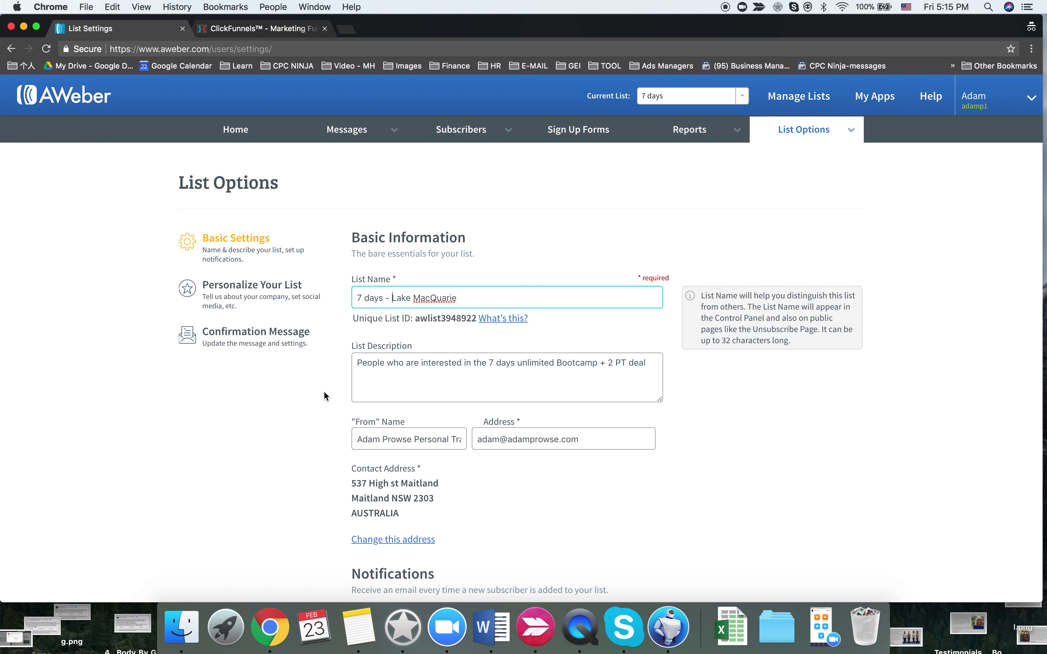
- Append 'the Lake MacQuarie' to the end of the list description
scroll(324, 393, "down", 1)
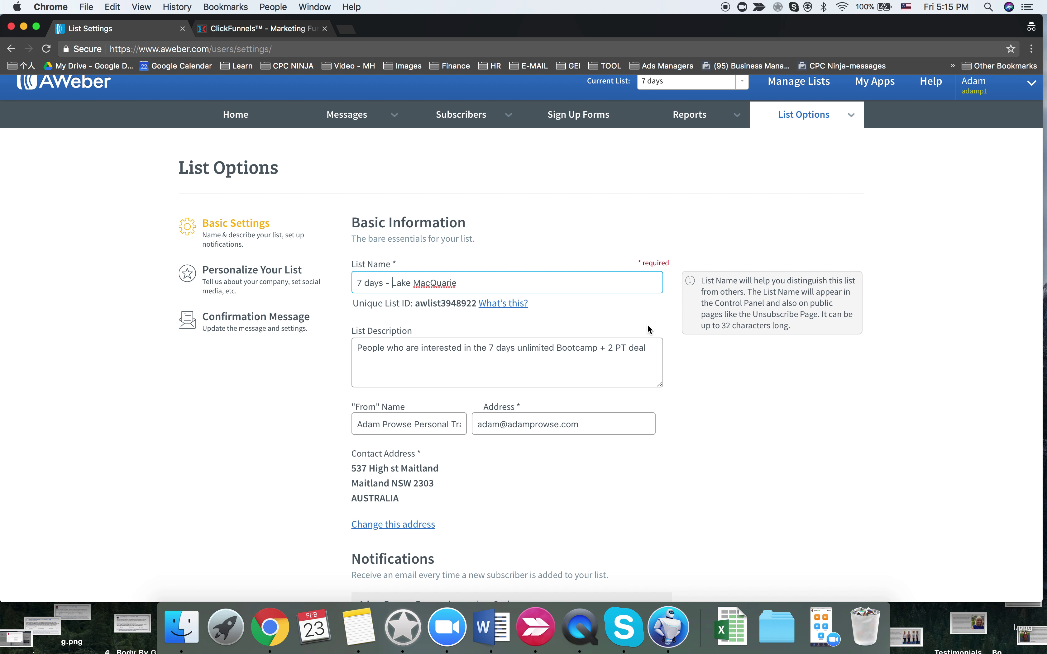
left_click(655, 350)
type("the Lake MacQuarie area")
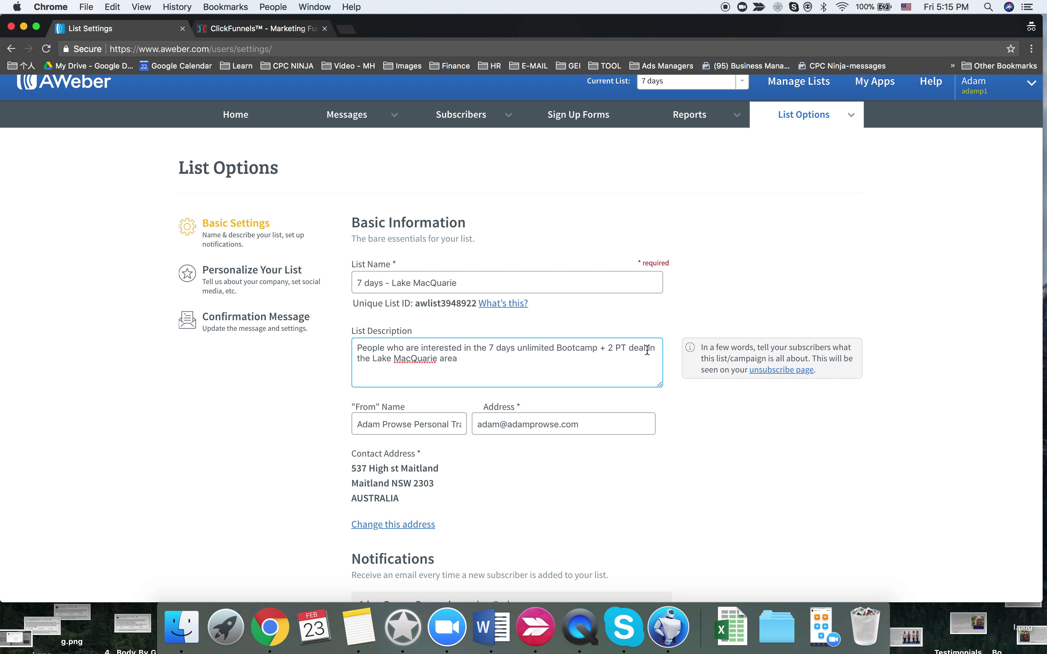
left_click(290, 437)
- Review the Confirmation Message and company branding sections, then save the list settings
scroll(290, 436, "down", 5)
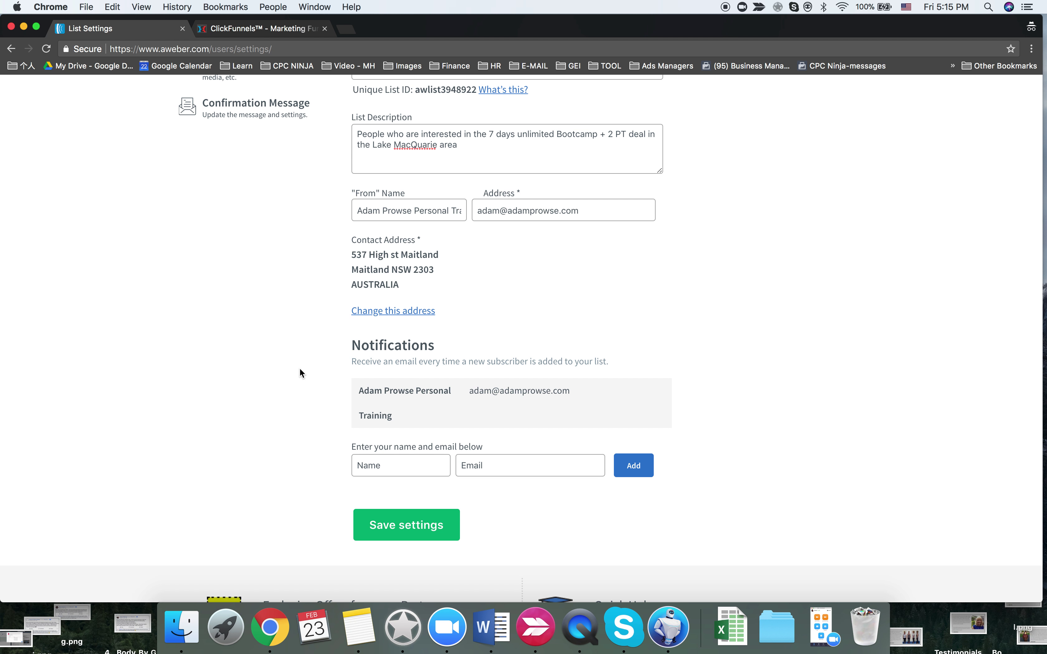
scroll(299, 369, "down", 2)
scroll(301, 373, "up", 1)
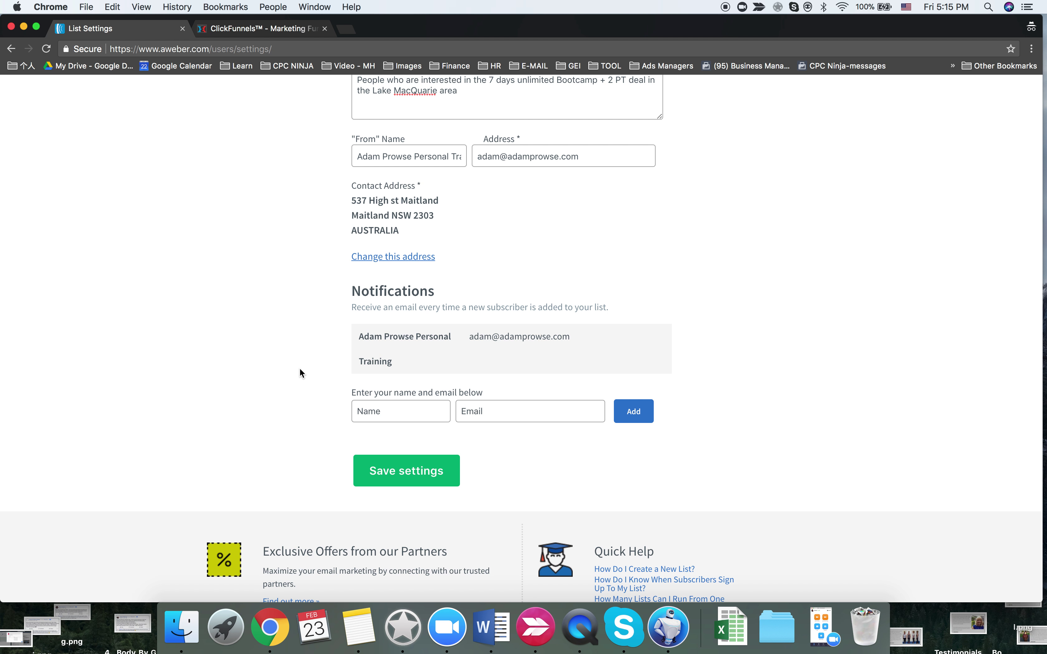
scroll(301, 373, "up", 2)
scroll(302, 373, "down", 1)
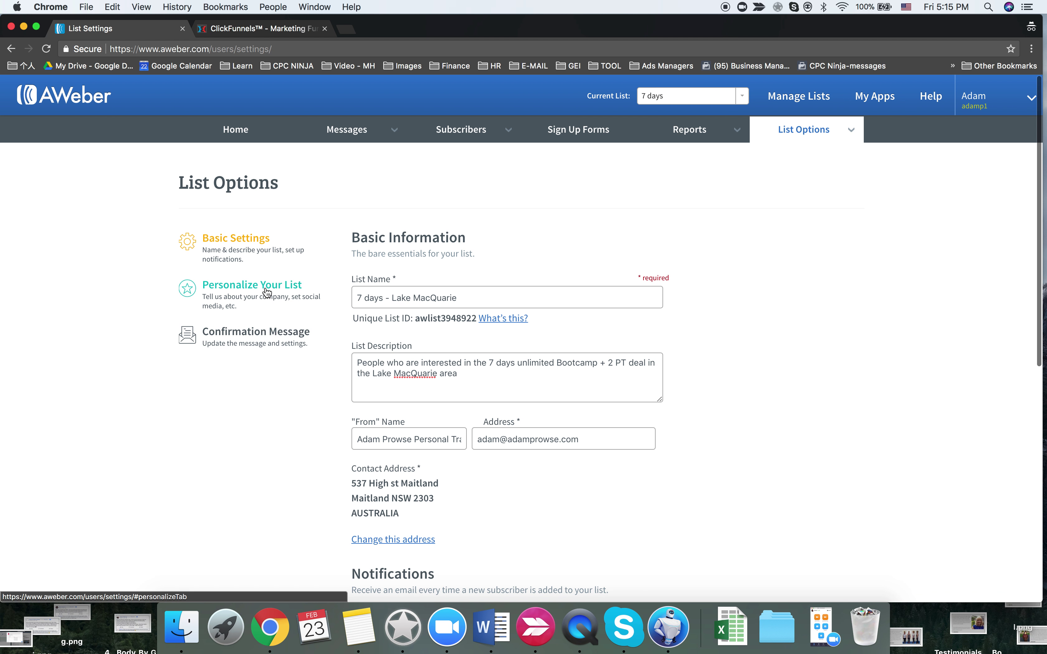
left_click(272, 335)
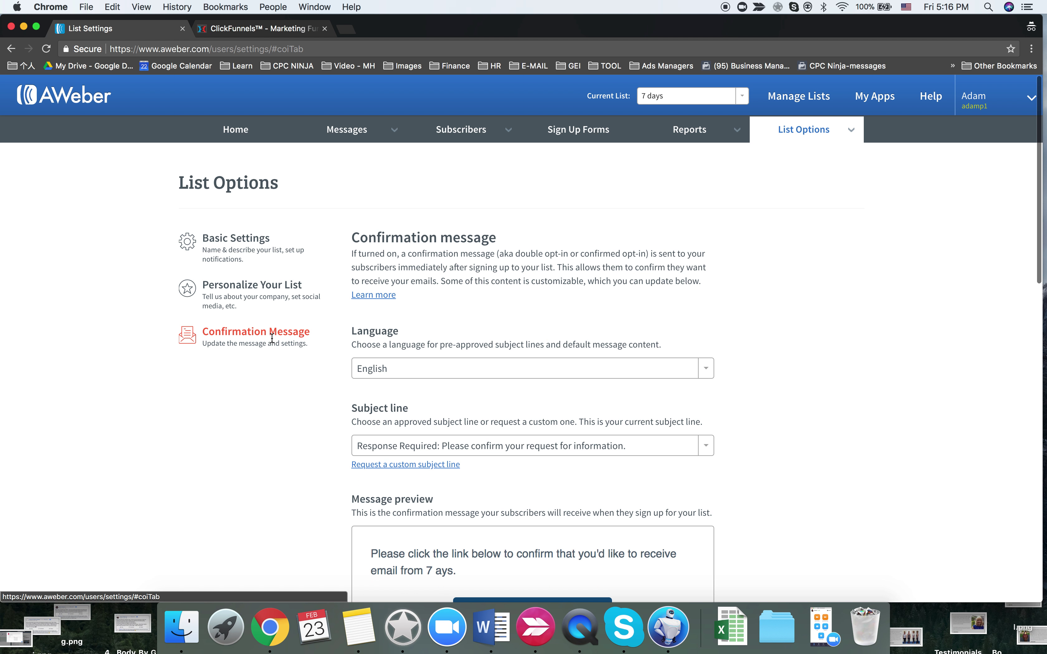
scroll(302, 393, "down", 2)
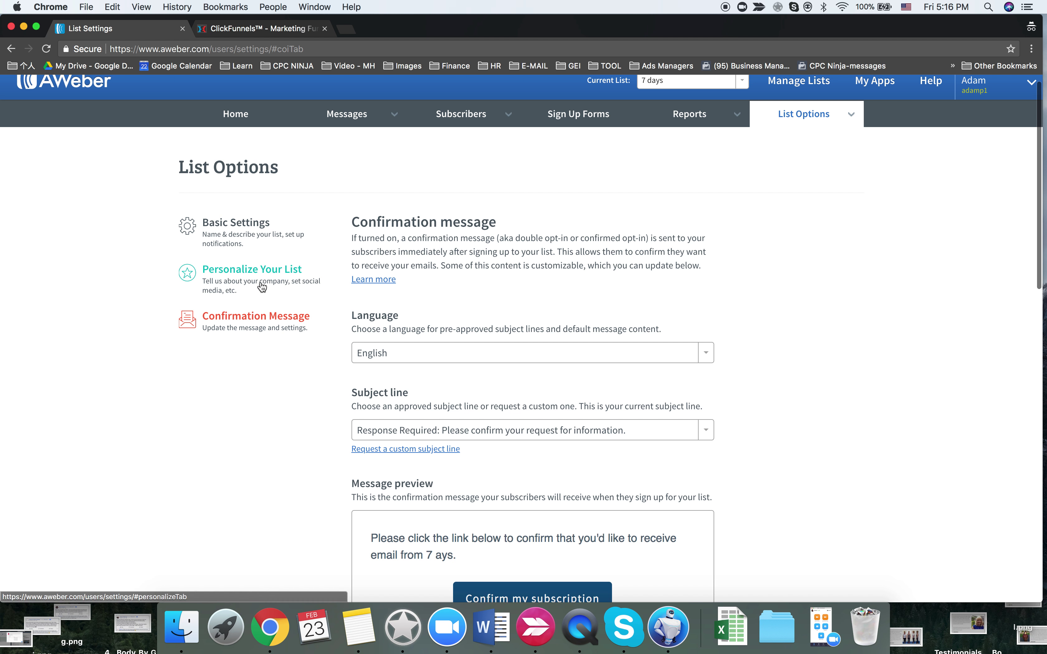
left_click(260, 280)
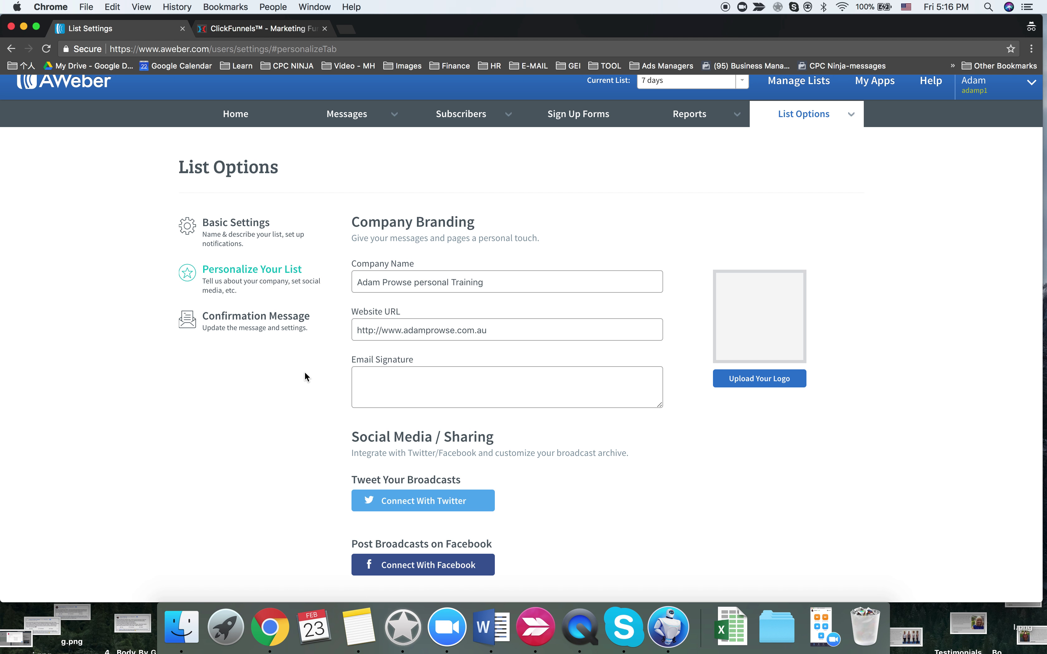
scroll(305, 372, "down", 10)
scroll(305, 375, "down", 8)
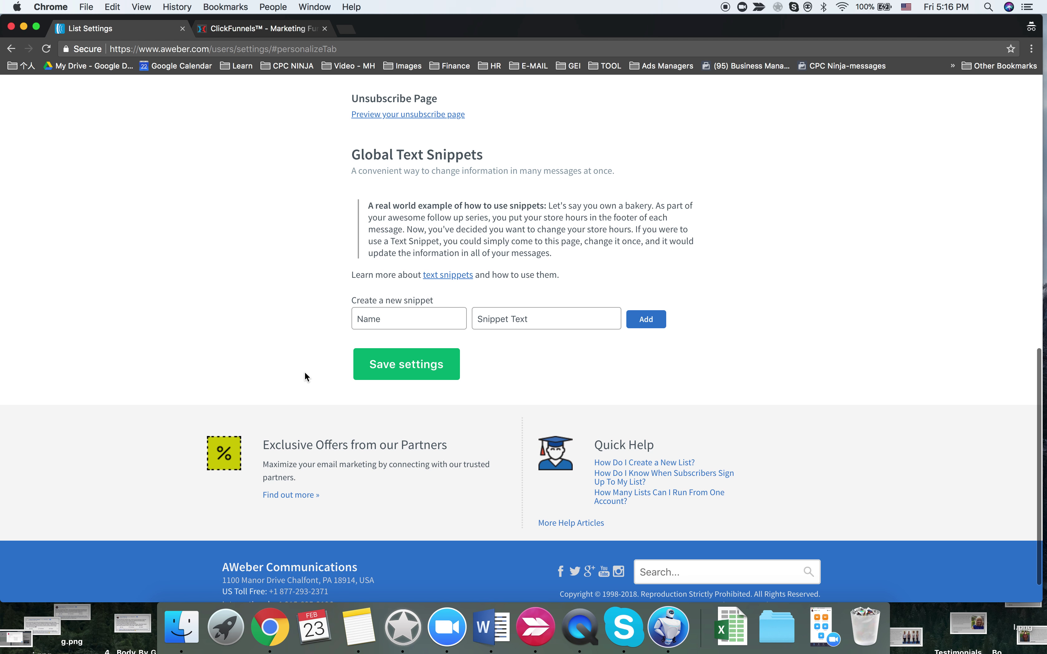
left_click(373, 361)
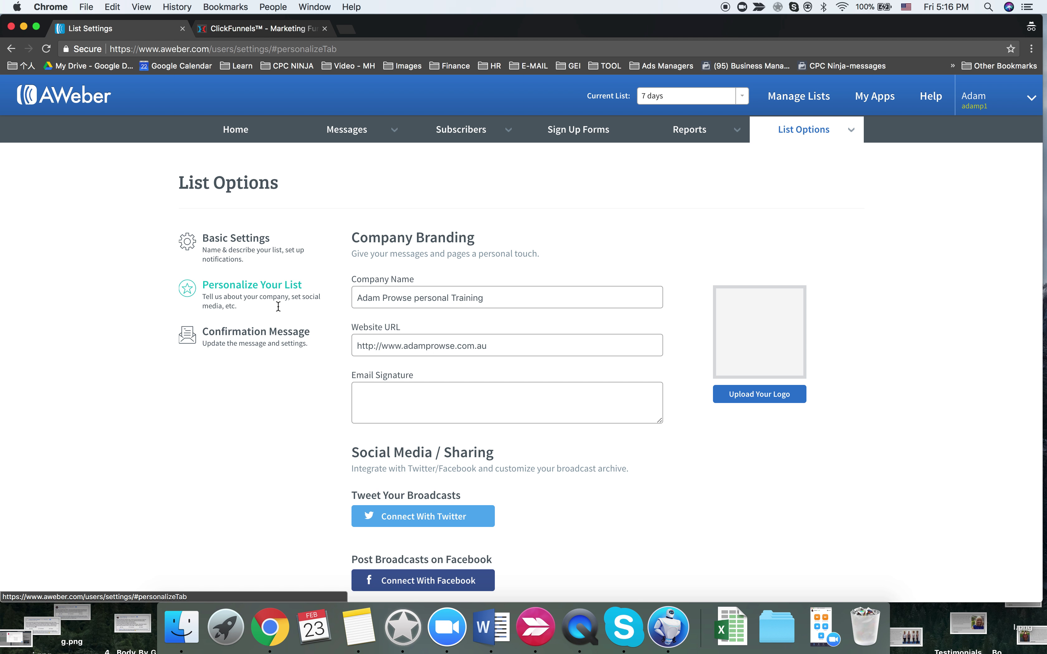
- Back in basic information, edit and update the new-subscriber notification entry
left_click(243, 238)
left_click(418, 428)
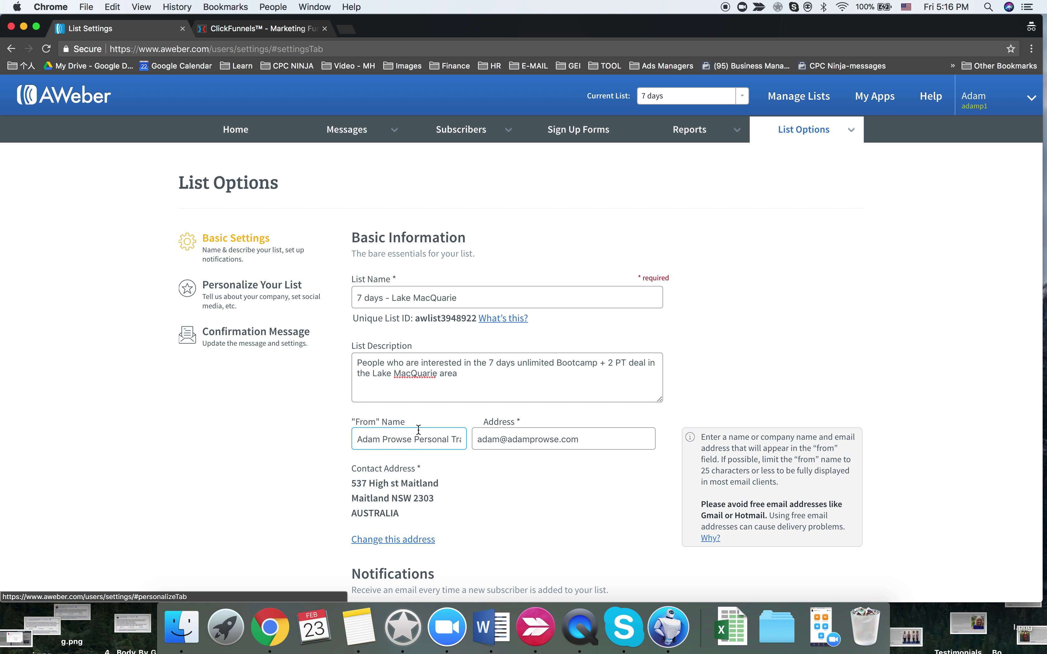
scroll(417, 428, "down", 5)
left_click(417, 429)
mouse_move(467, 379)
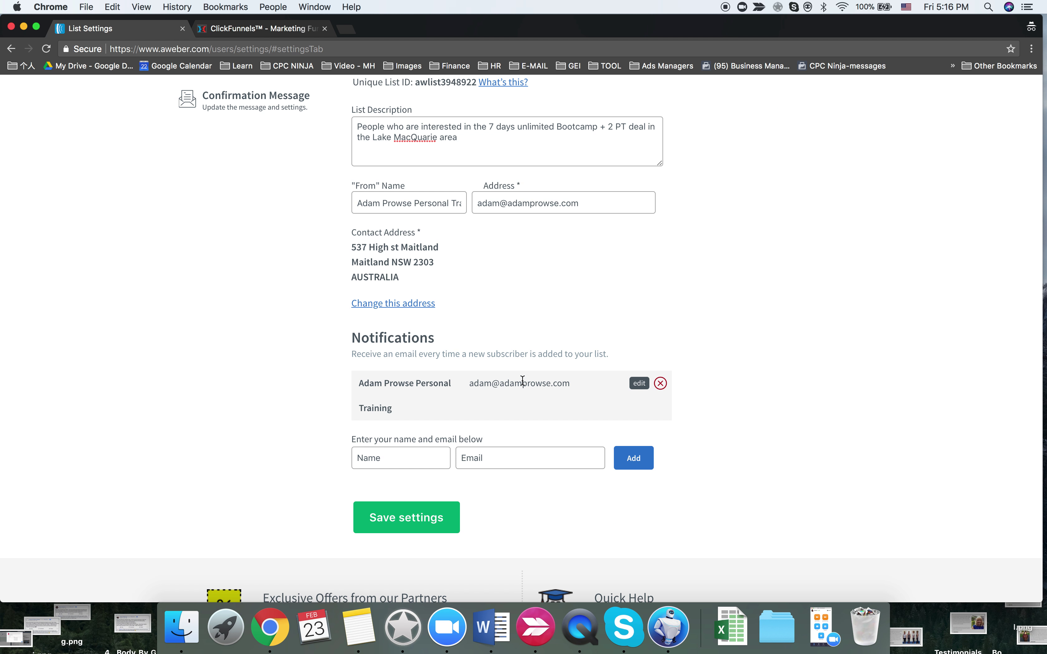
left_click(639, 384)
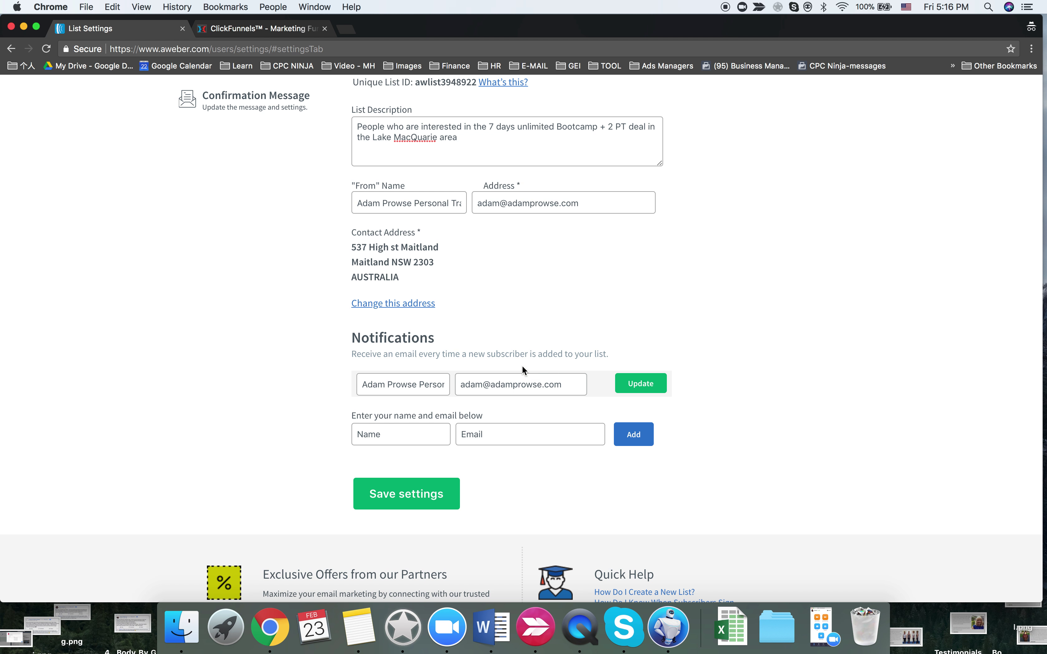
left_click(639, 383)
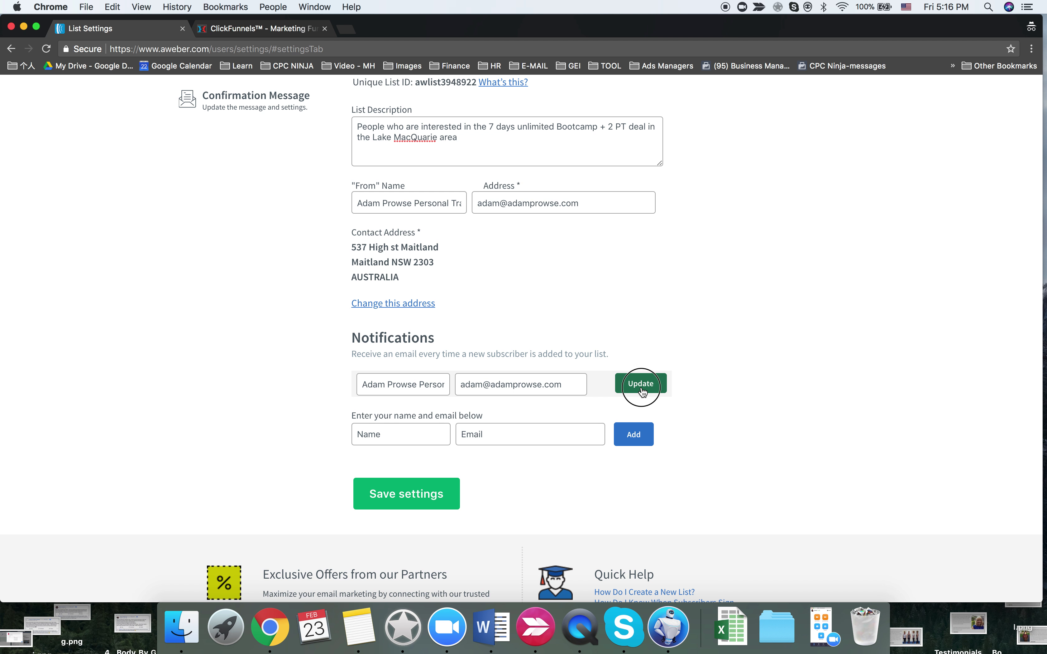
scroll(572, 319, "up", 5)
left_click(483, 300)
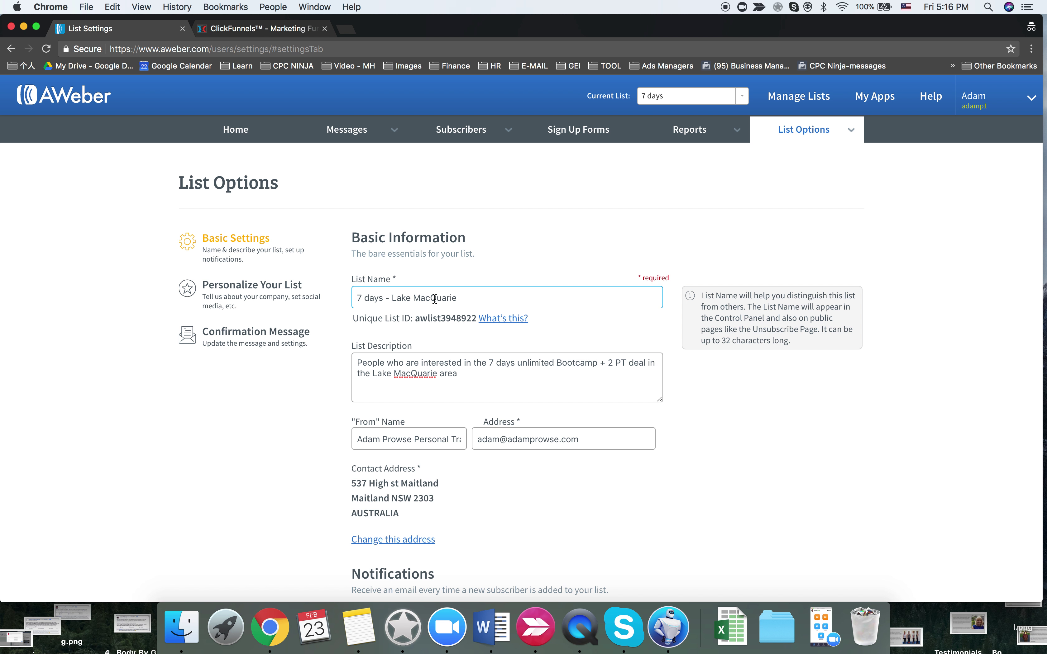
scroll(434, 303, "down", 3)
scroll(435, 304, "up", 3)
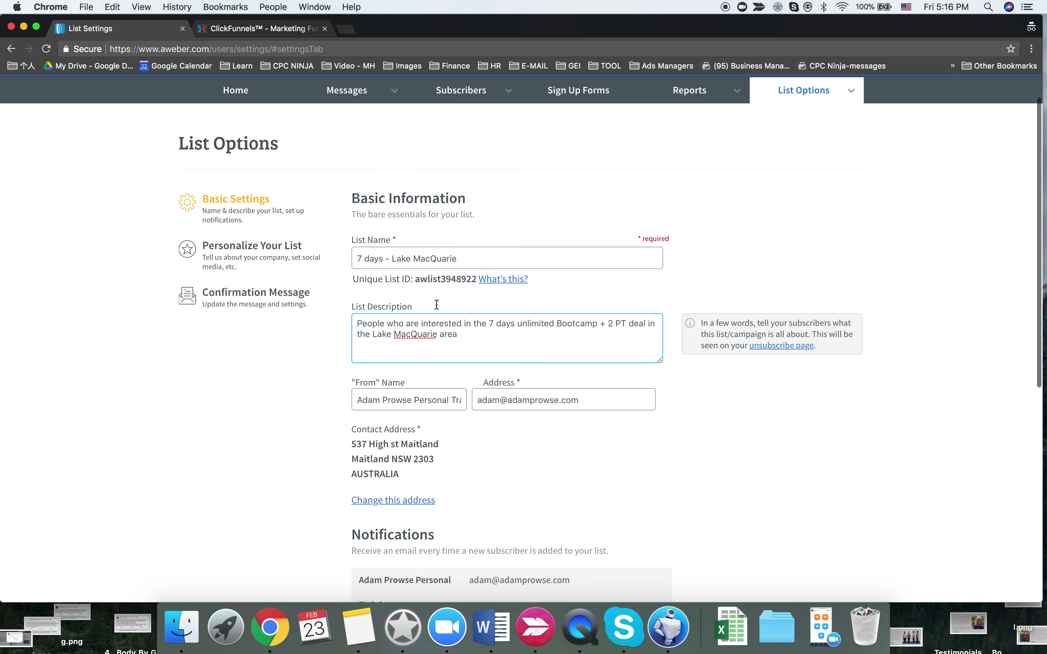
scroll(427, 304, "down", 5)
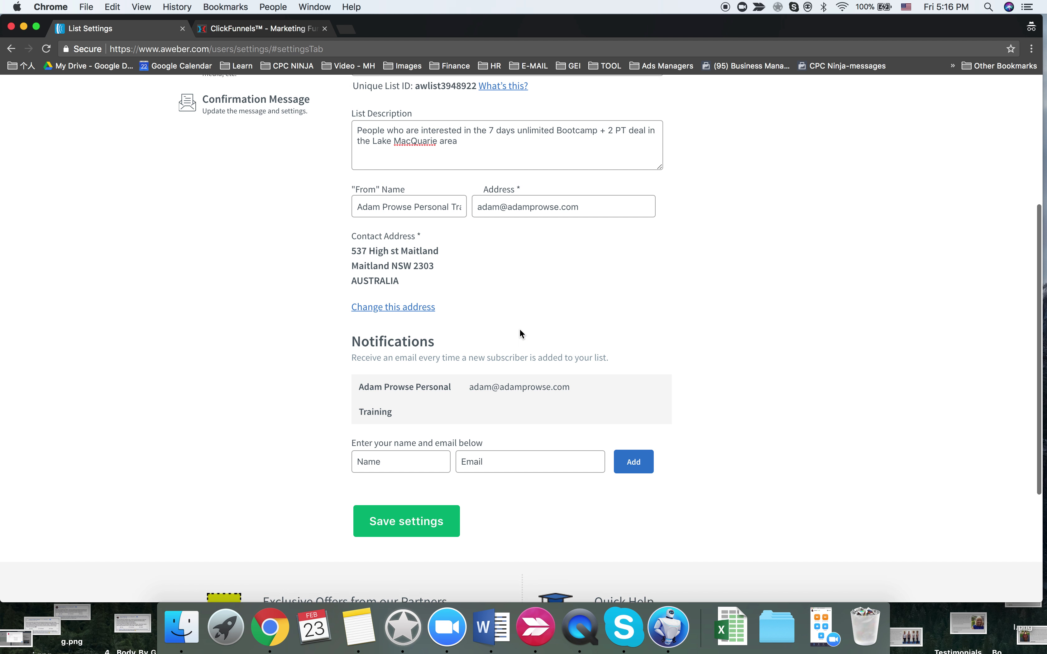
scroll(519, 329, "up", 5)
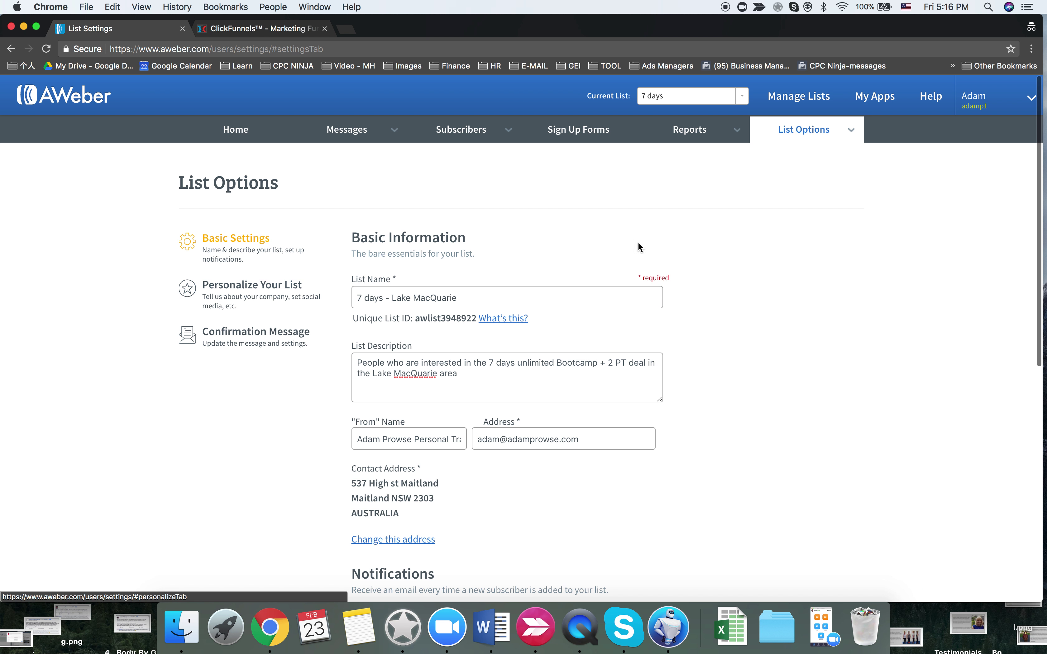
- Browse the Legacy Follow Up Series messages, then open the Manage Lists overview
mouse_move(691, 129)
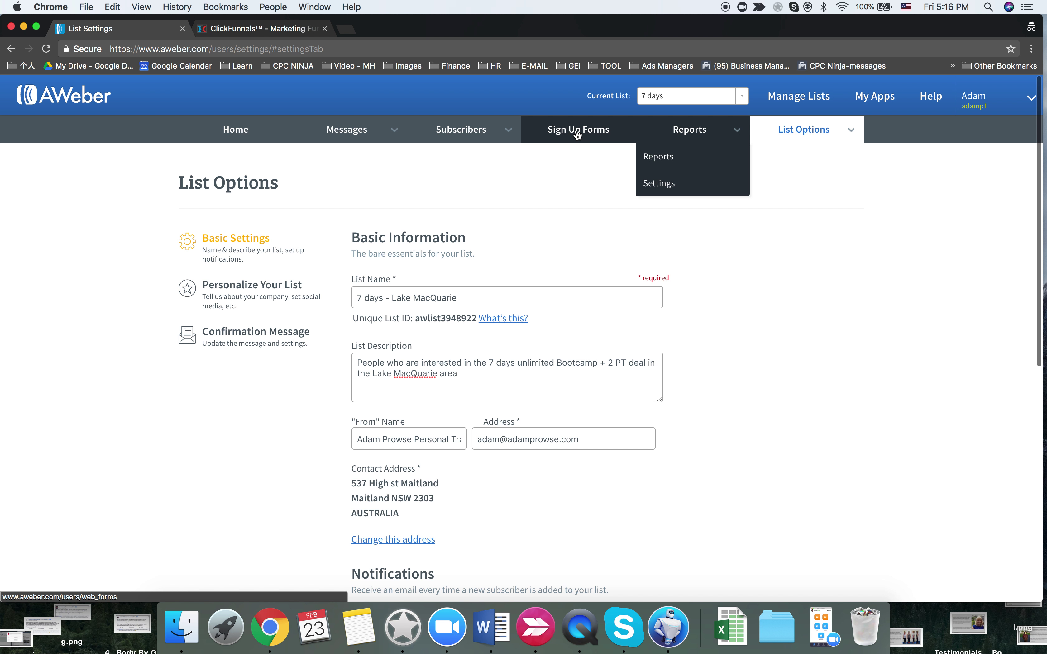
mouse_move(432, 134)
mouse_move(354, 132)
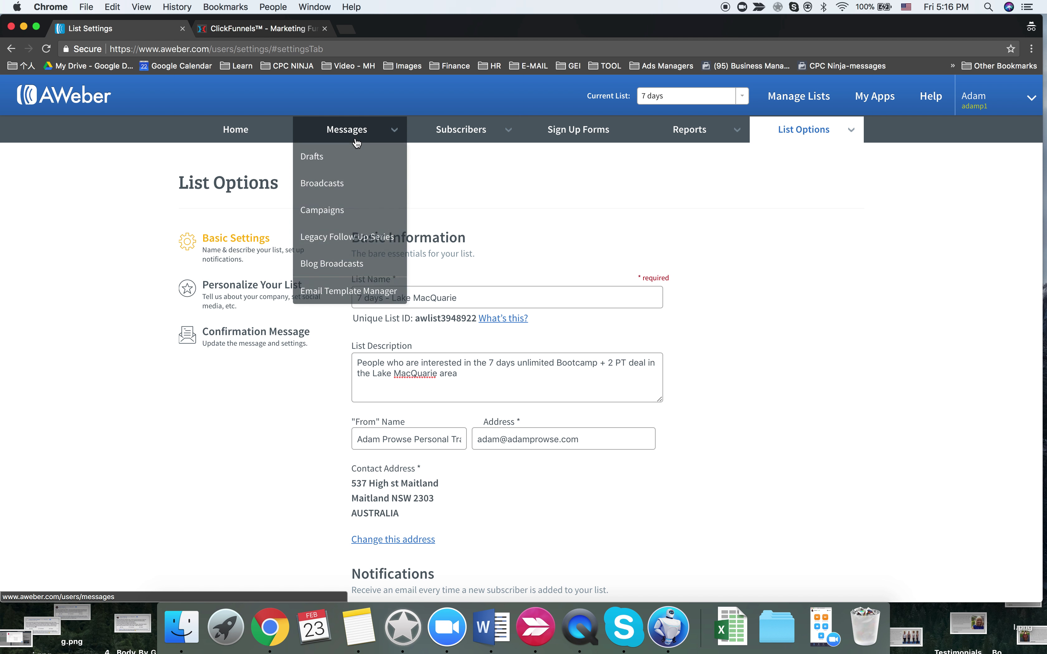
left_click(359, 240)
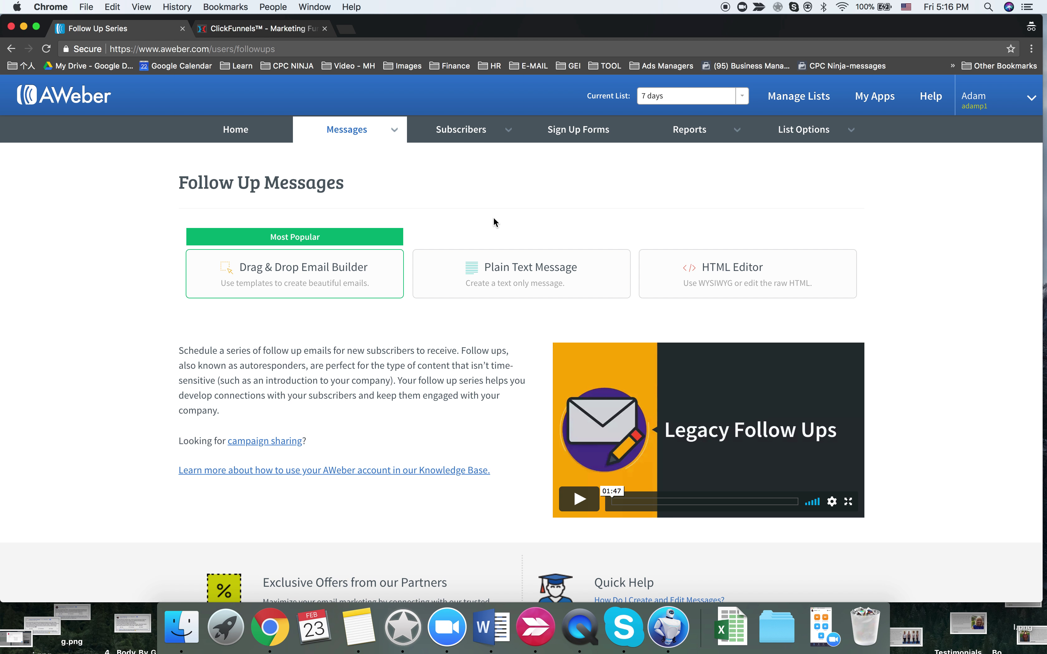
mouse_move(477, 134)
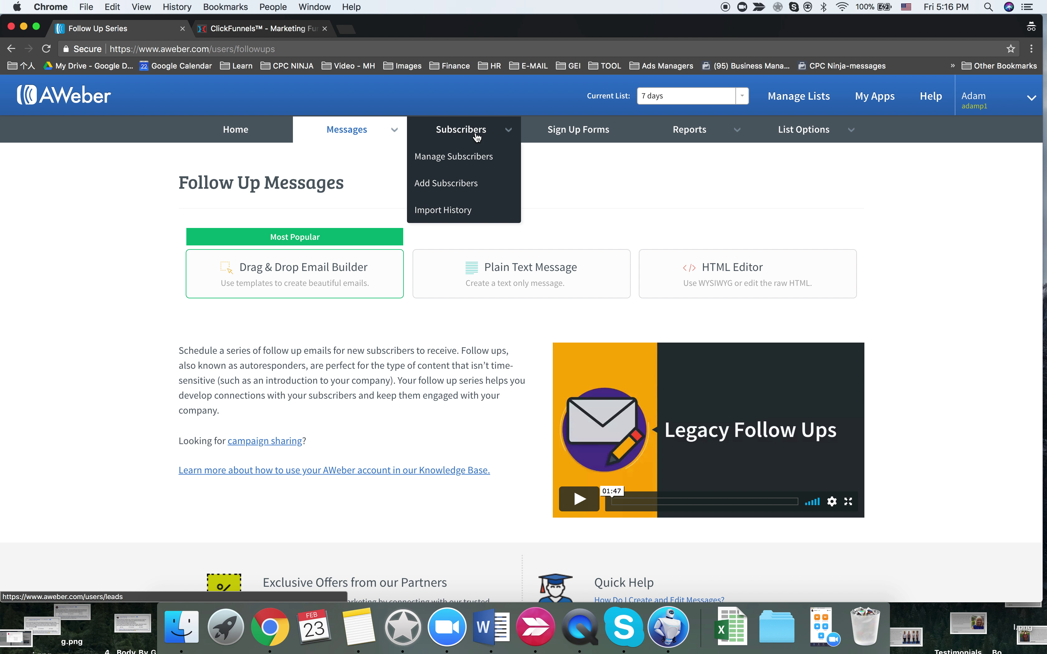
left_click(805, 99)
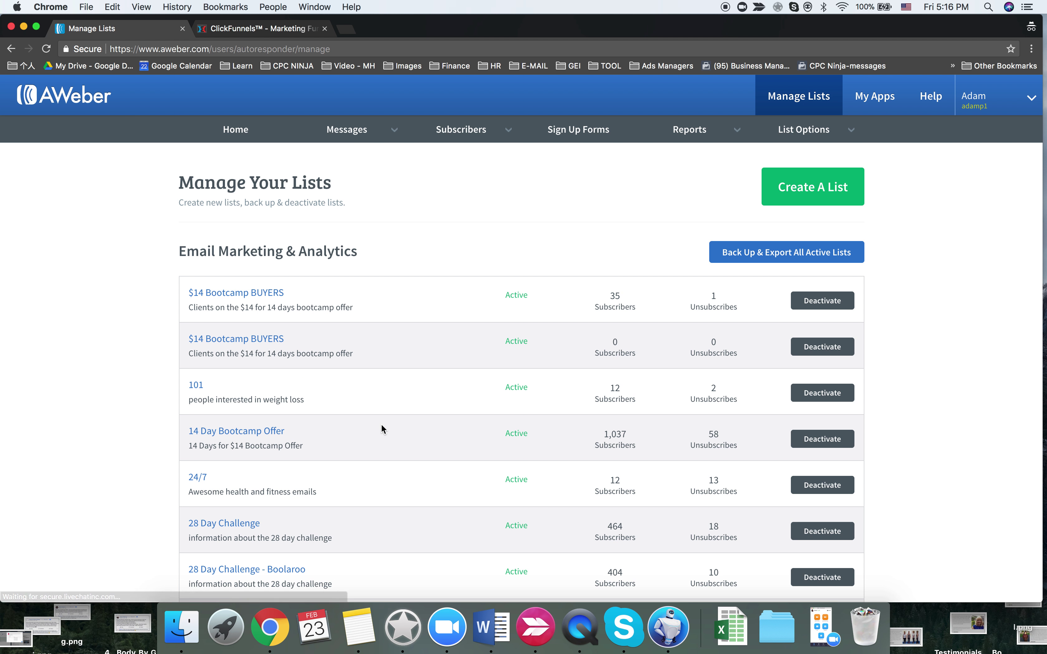
- Inspect the '7 days free bootcamp + 2 free PT' list's sign-up forms, then return to Manage Lists
scroll(381, 426, "down", 3)
scroll(381, 426, "down", 2)
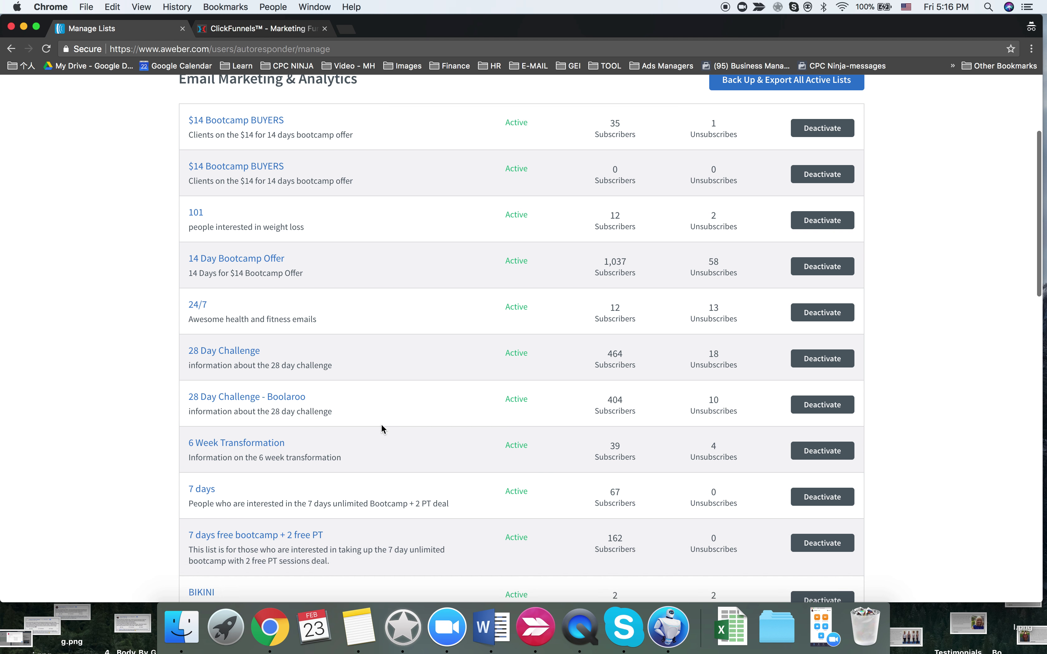
scroll(381, 426, "down", 3)
left_click(294, 389)
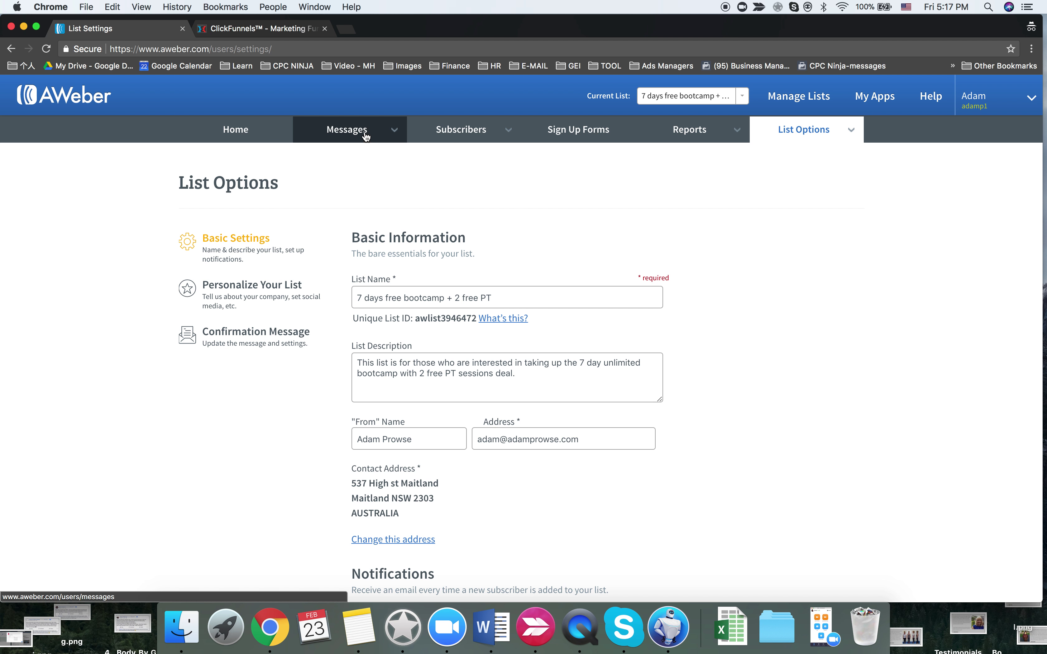
left_click(600, 133)
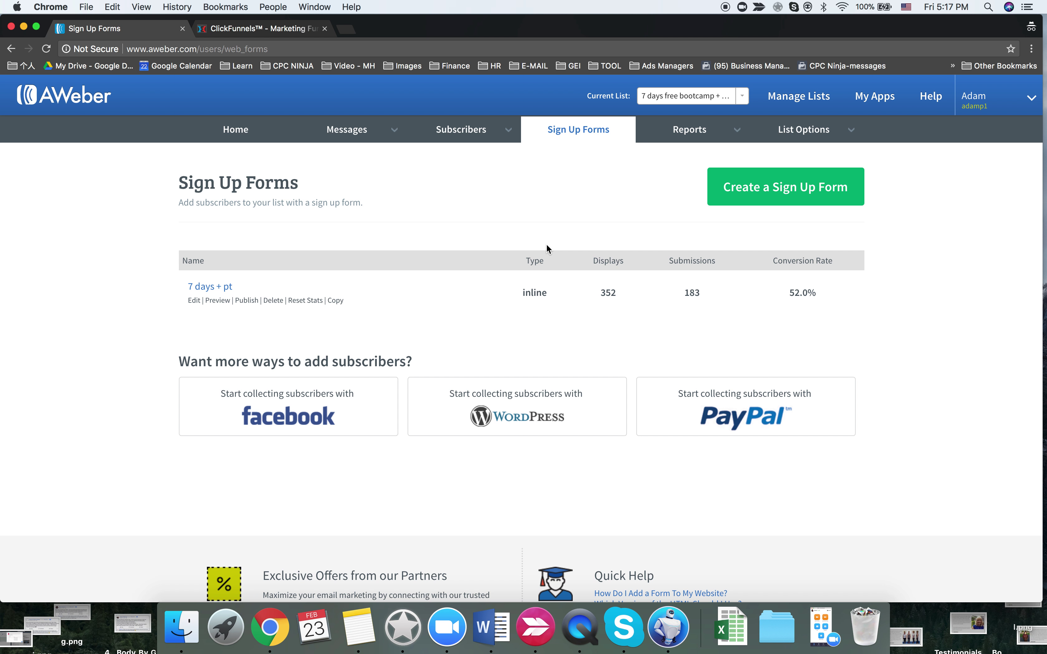
mouse_move(362, 137)
left_click(777, 101)
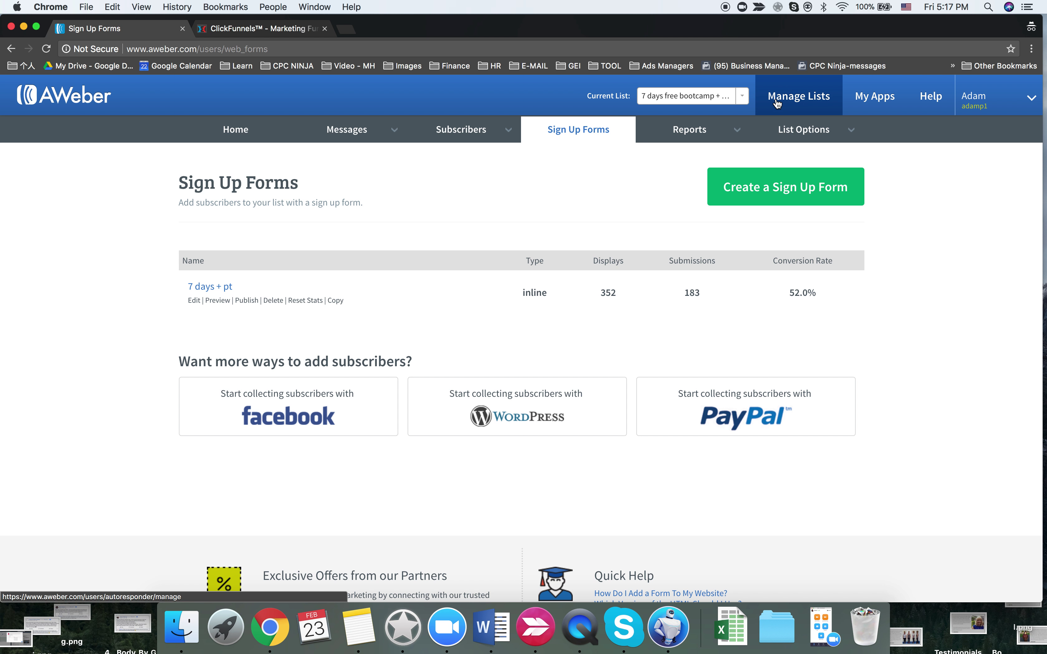
scroll(358, 433, "down", 10)
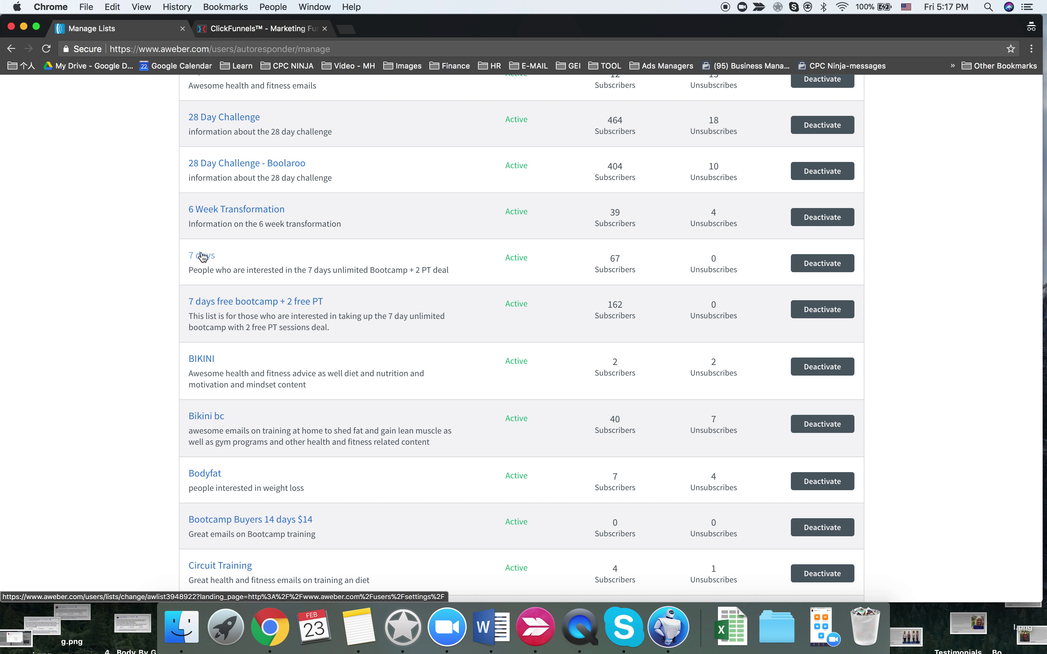
- Append ' - Lake MacQuarie' to the 7 days list name and save its settings
left_click(208, 257)
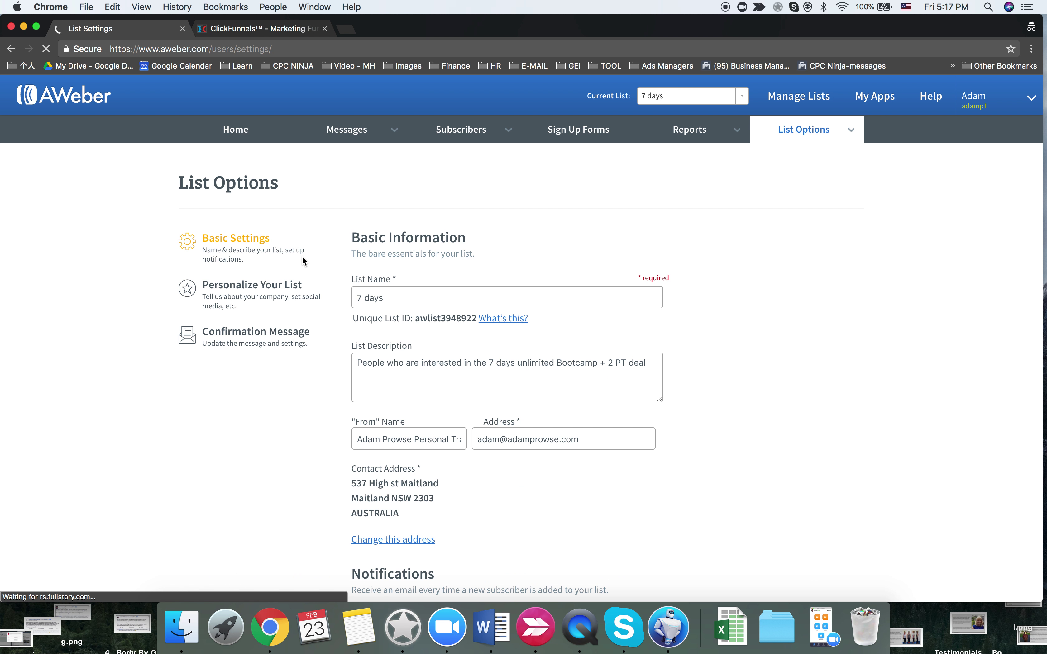
left_click(398, 298)
scroll(400, 299, "down", 10)
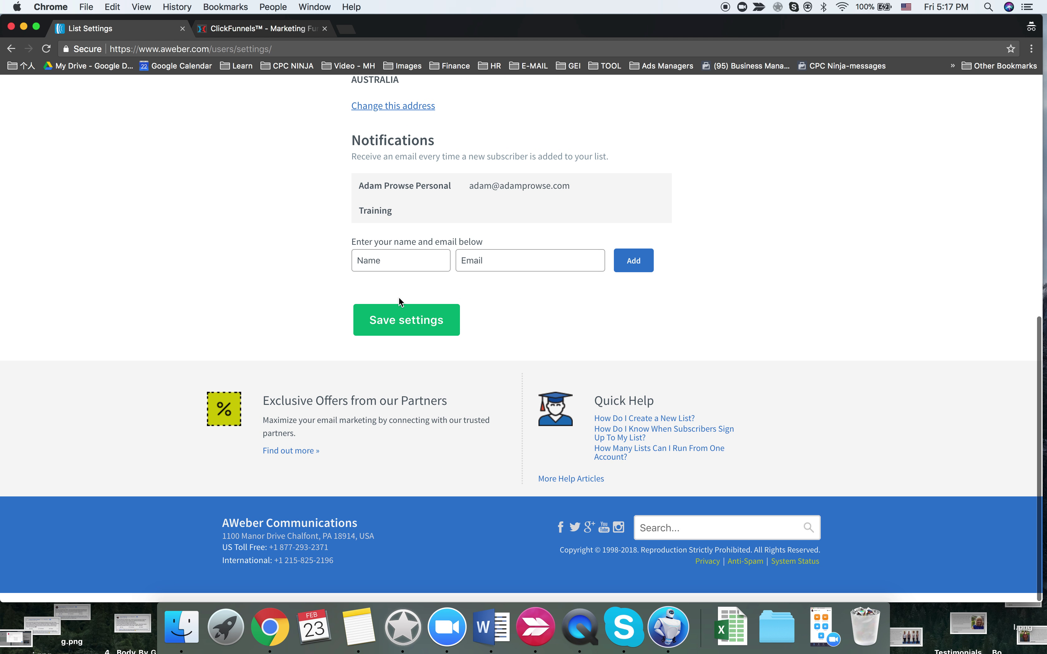
scroll(400, 302, "up", 10)
type("- Lake MacQuarie")
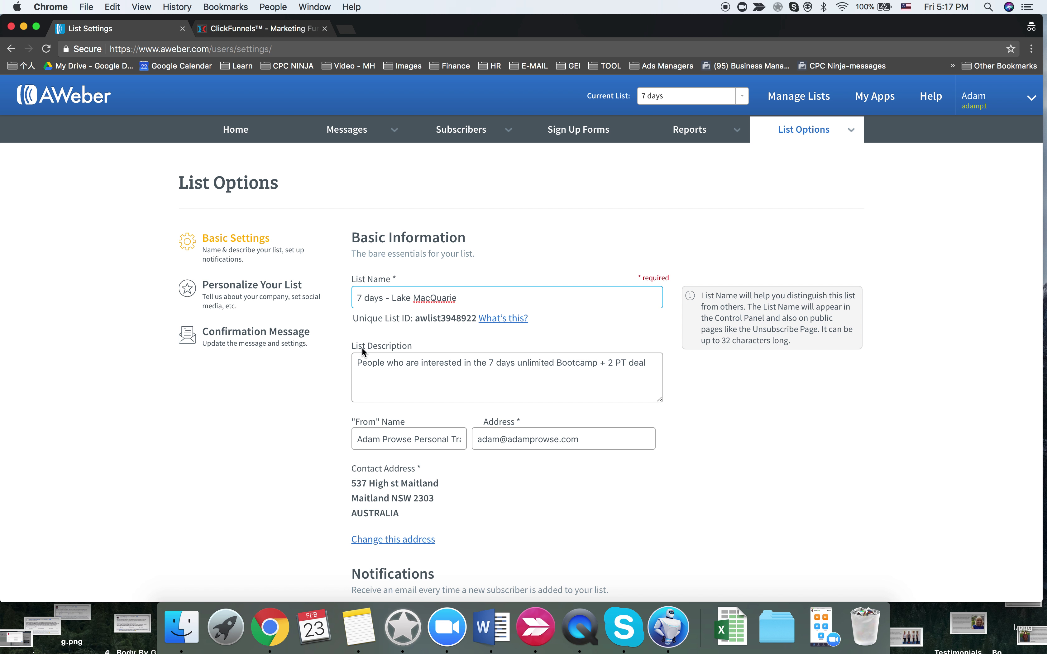
scroll(253, 483, "down", 10)
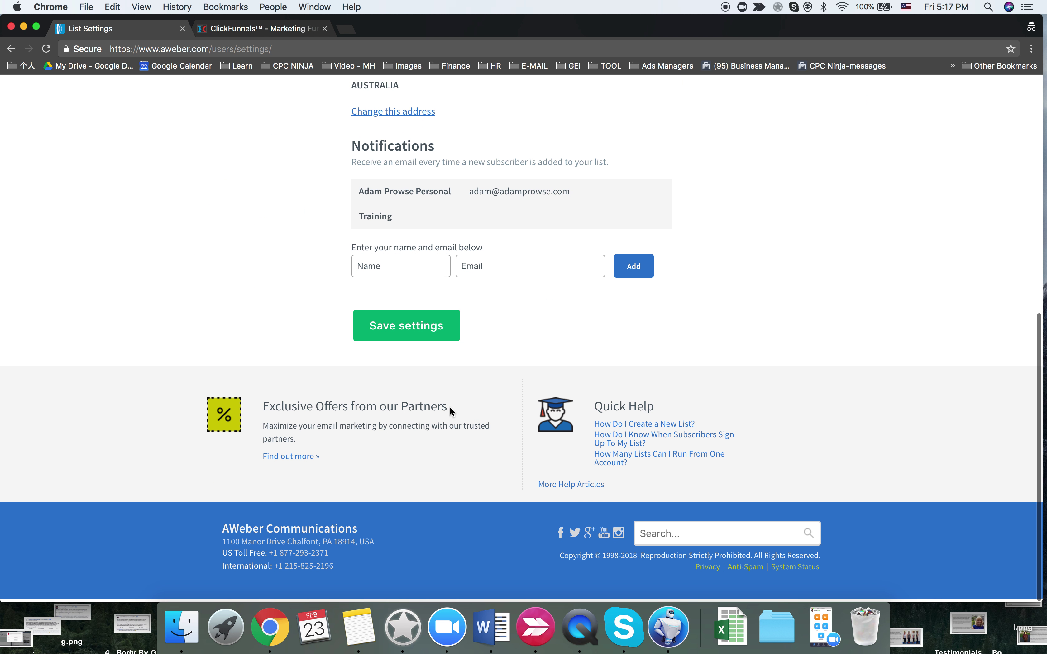
left_click(412, 333)
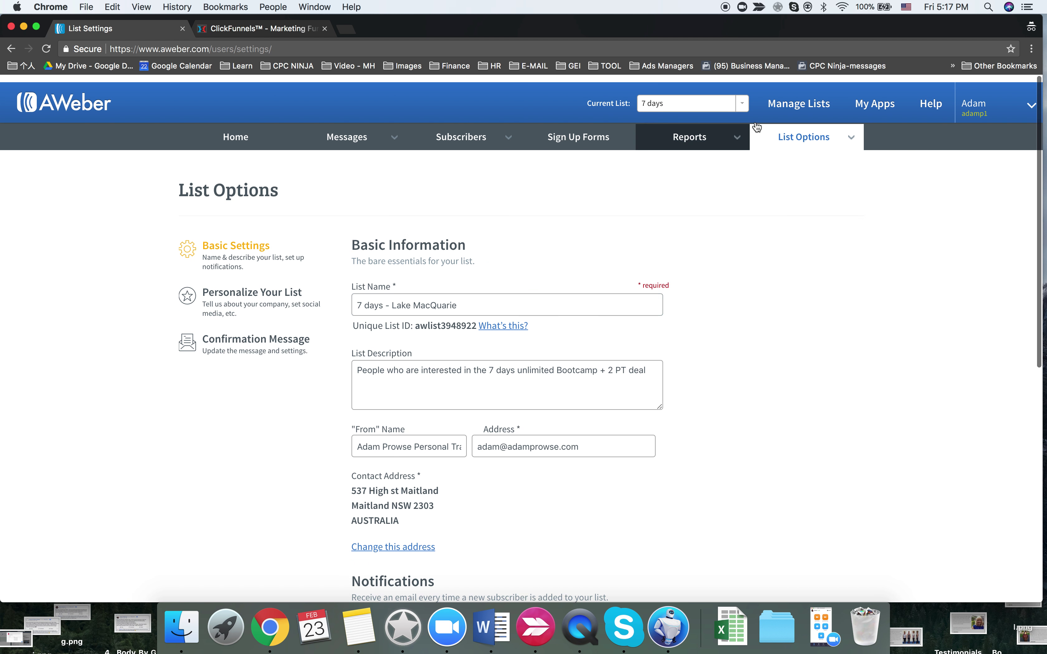
- Return to Manage Lists, review the existing lists, and start Create A List
left_click(799, 96)
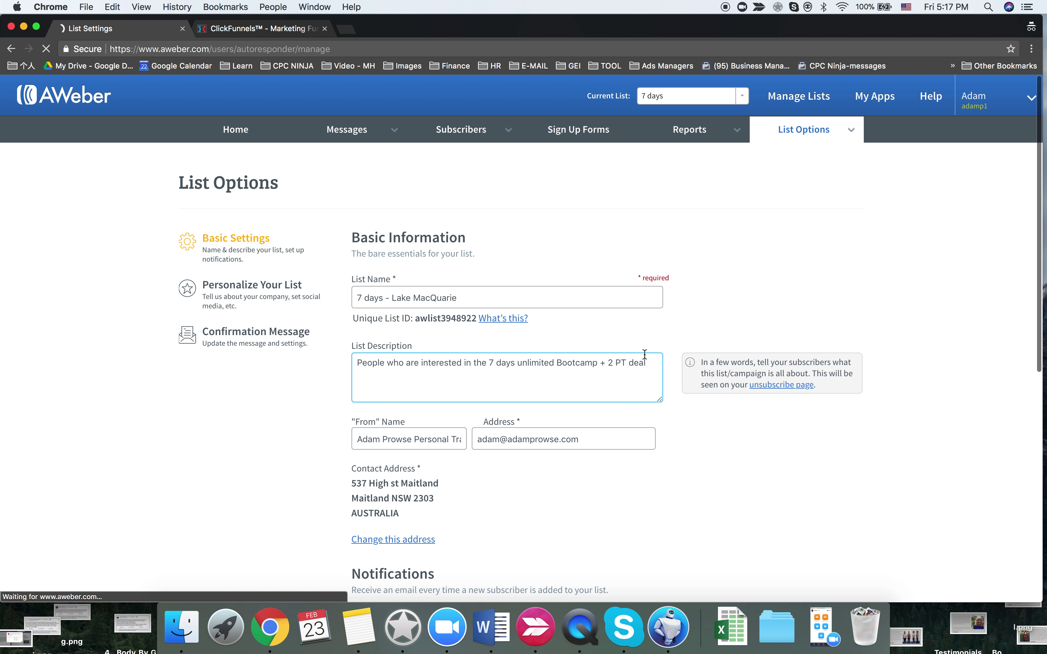
scroll(475, 459, "down", 8)
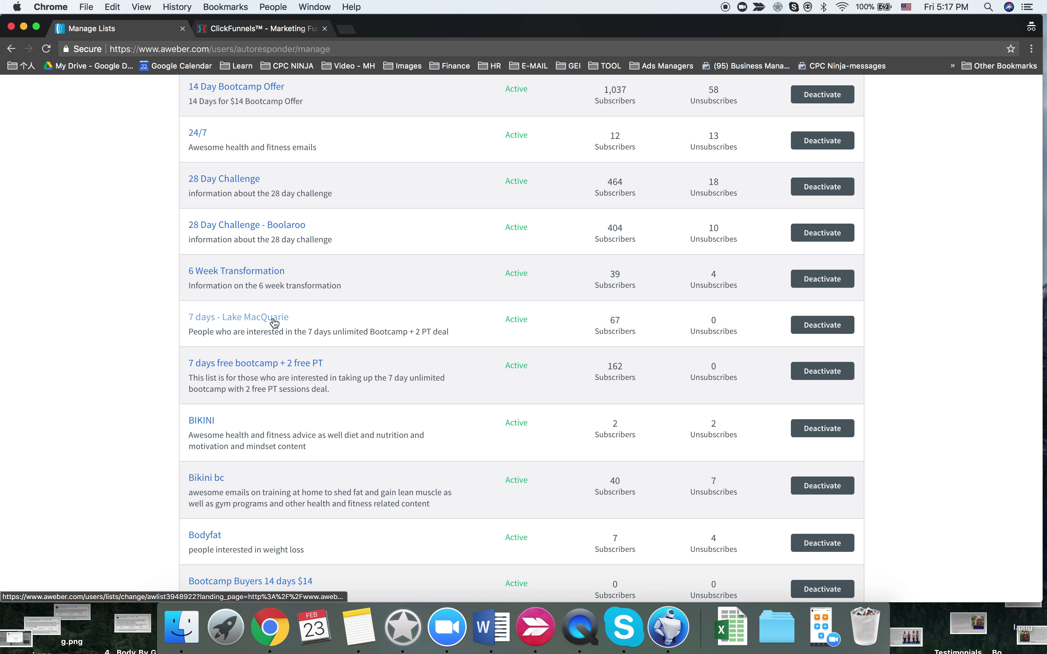
scroll(274, 322, "down", 15)
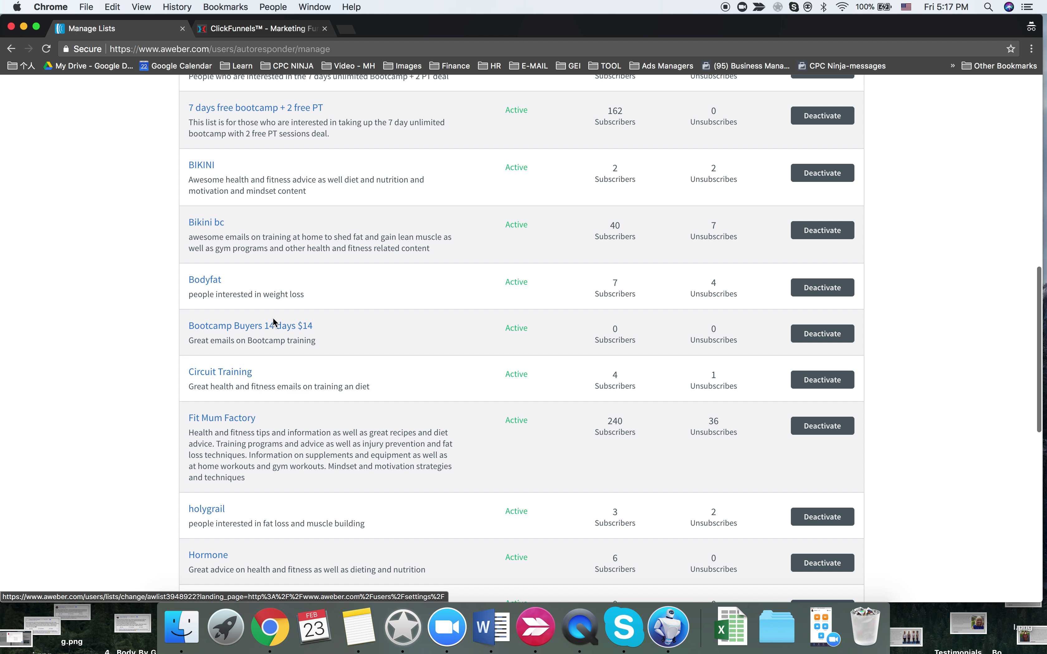
scroll(273, 318, "up", 17)
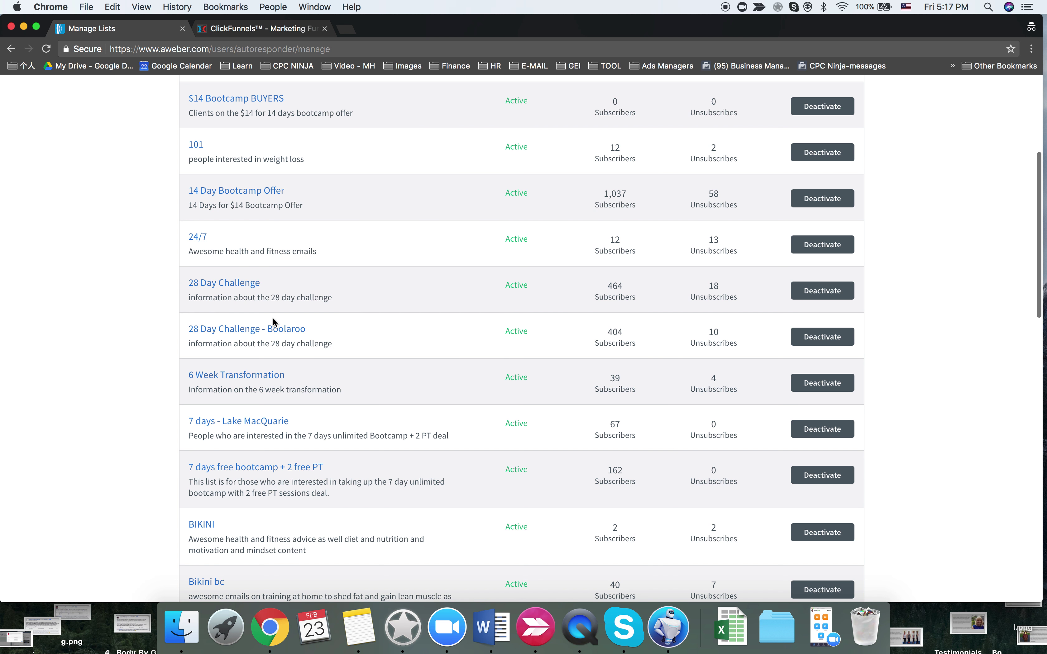
scroll(273, 322, "up", 6)
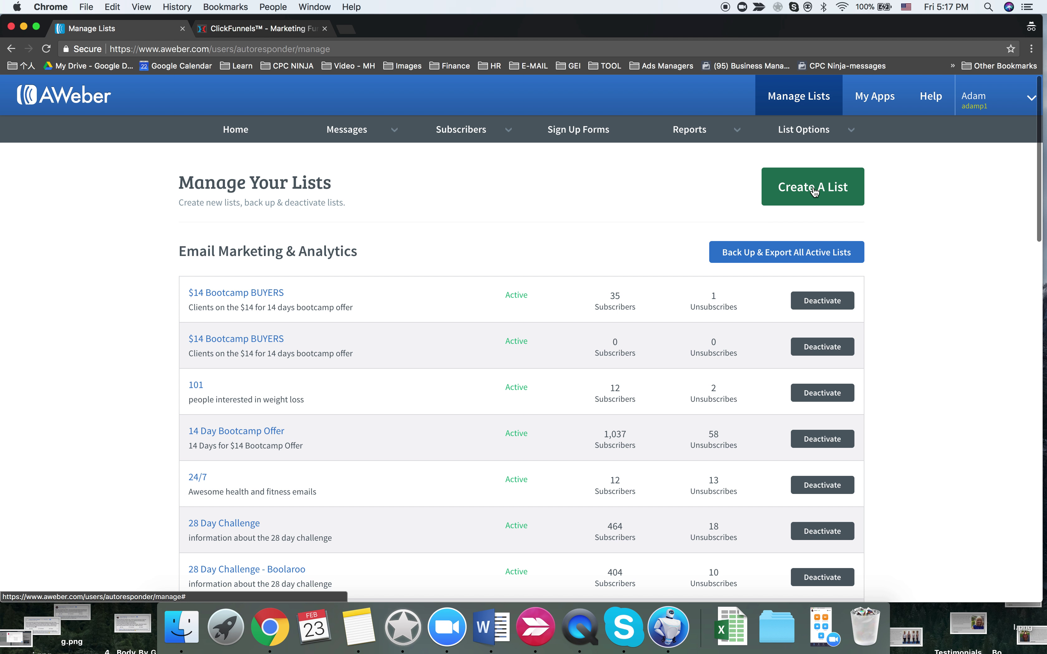
scroll(573, 290, "down", 6)
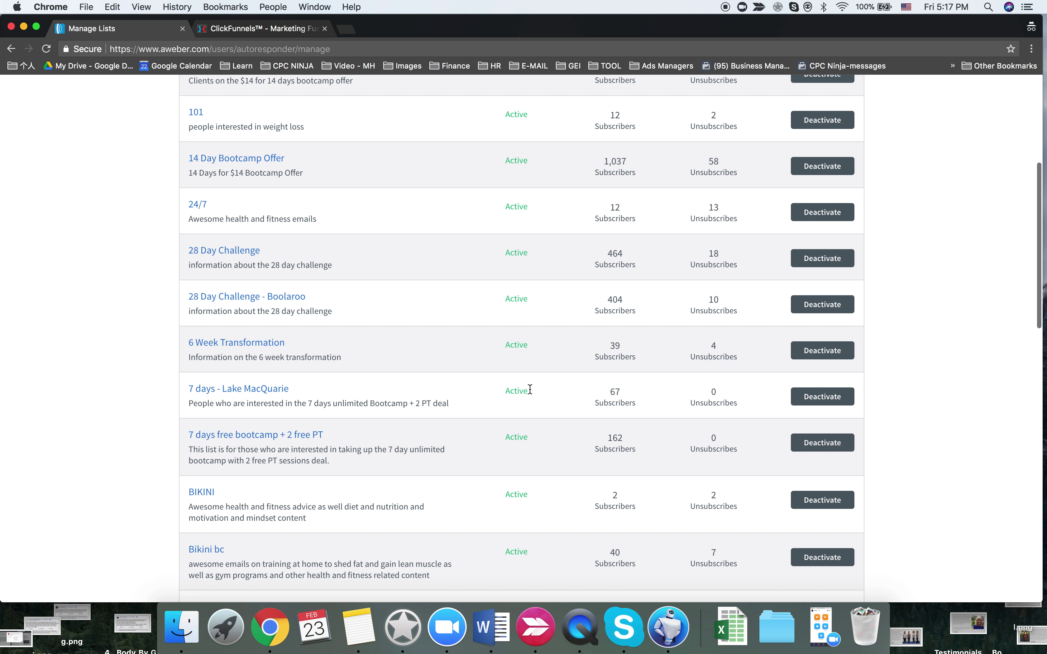
scroll(458, 409, "up", 6)
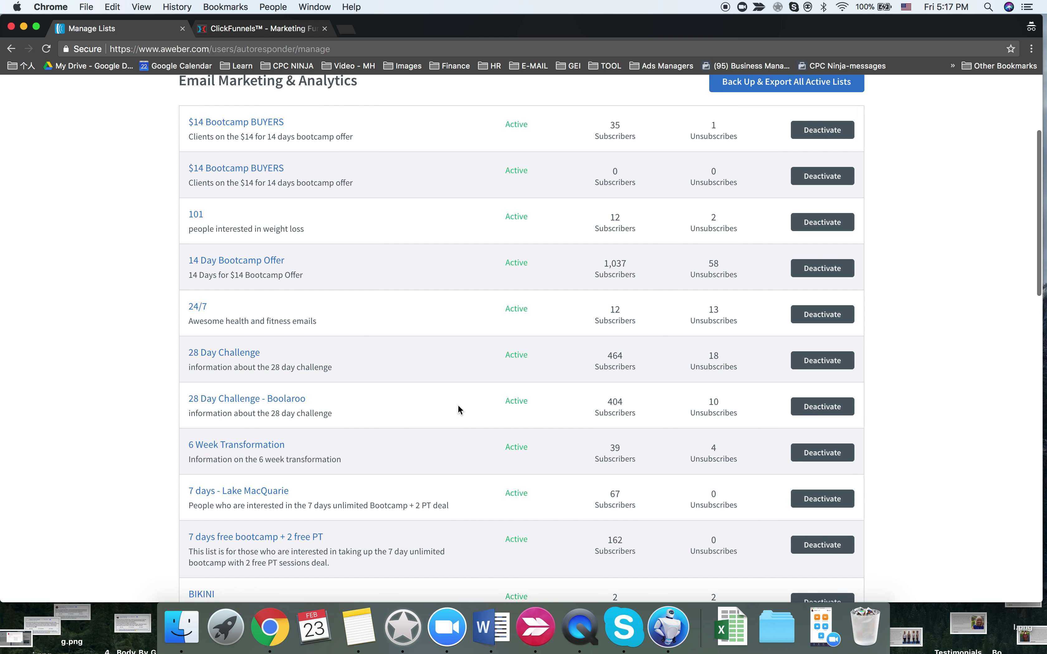
left_click(826, 186)
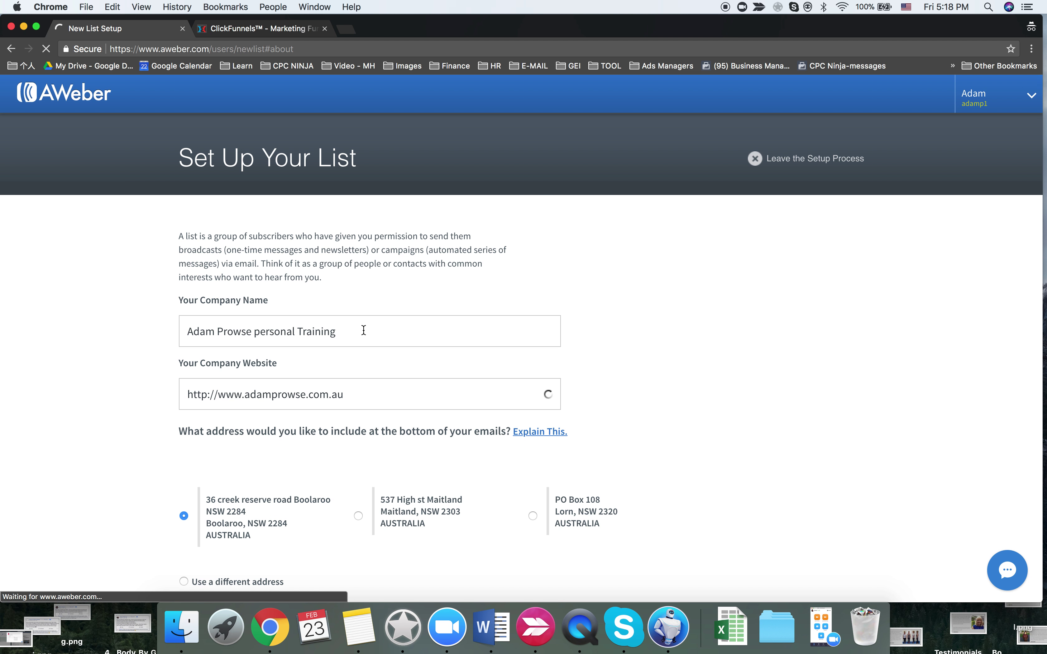
- Scroll down the Set Up Your List form to check the sender name and email
scroll(368, 331, "down", 7)
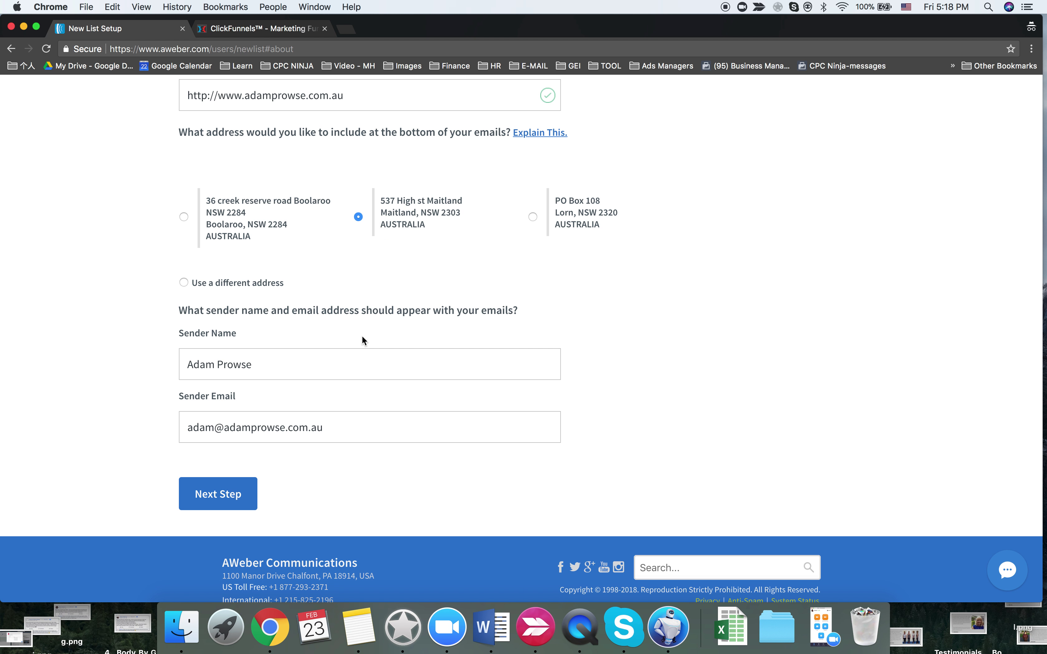
- Name the new list '7 Days - Maitland', copying Maitland from the ClickFunnels funnel title
left_click(242, 495)
left_click(301, 298)
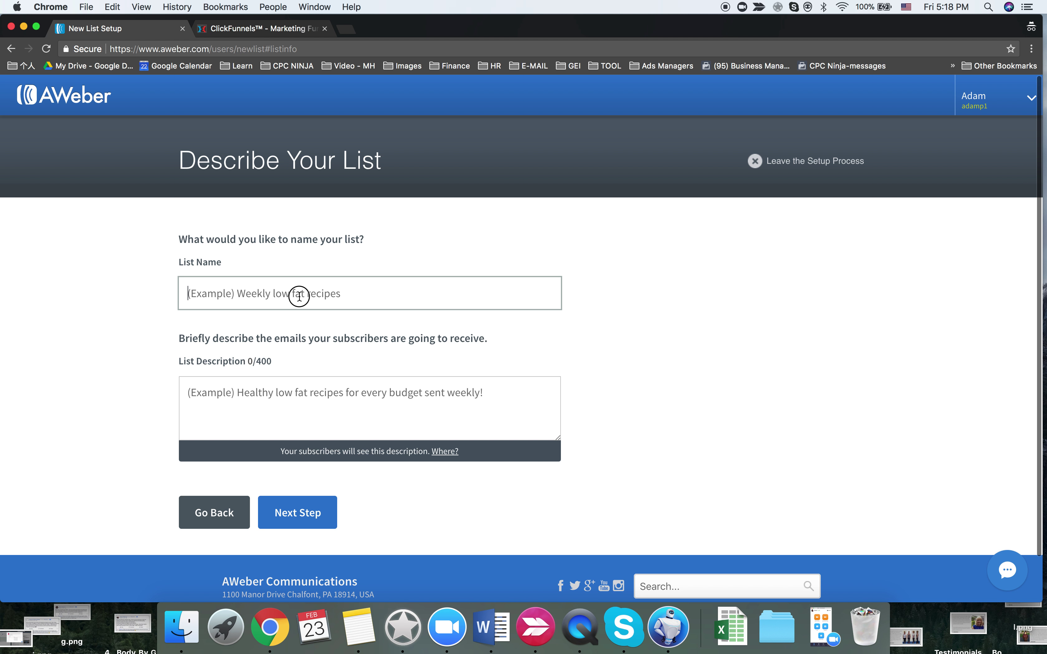
type("7 Days ")
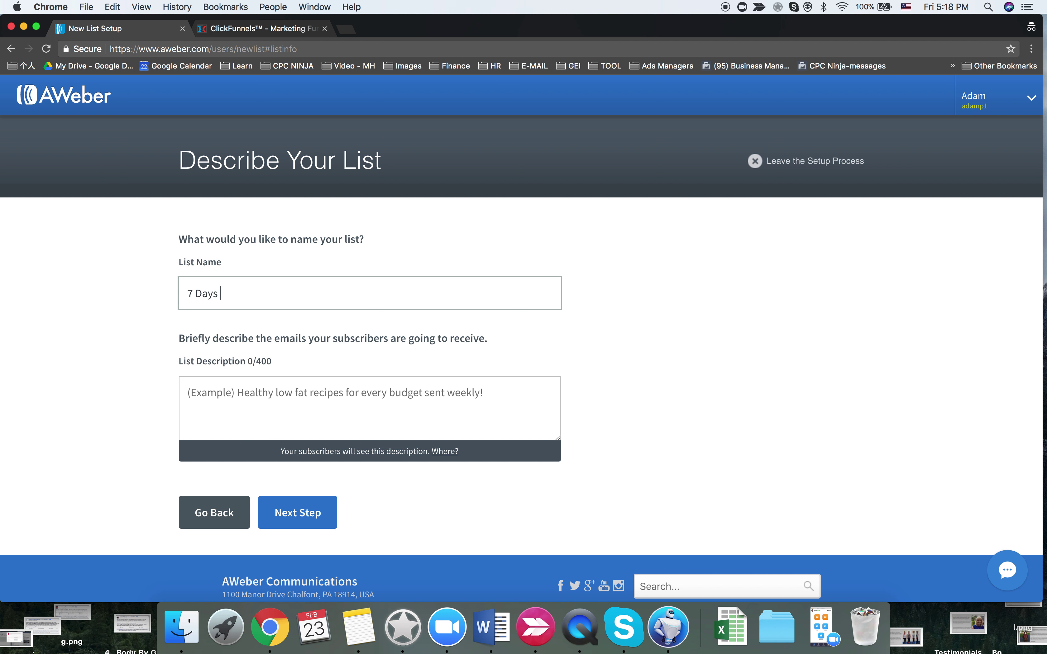
type("-")
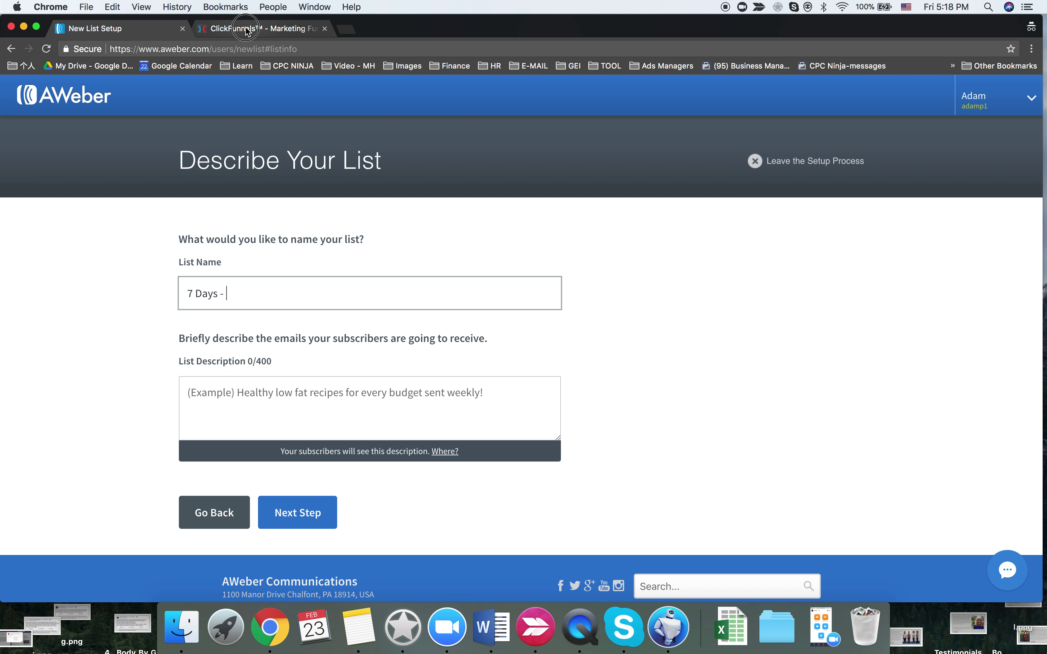
left_click(259, 28)
left_click_drag(282, 289, 232, 288)
key("super+c")
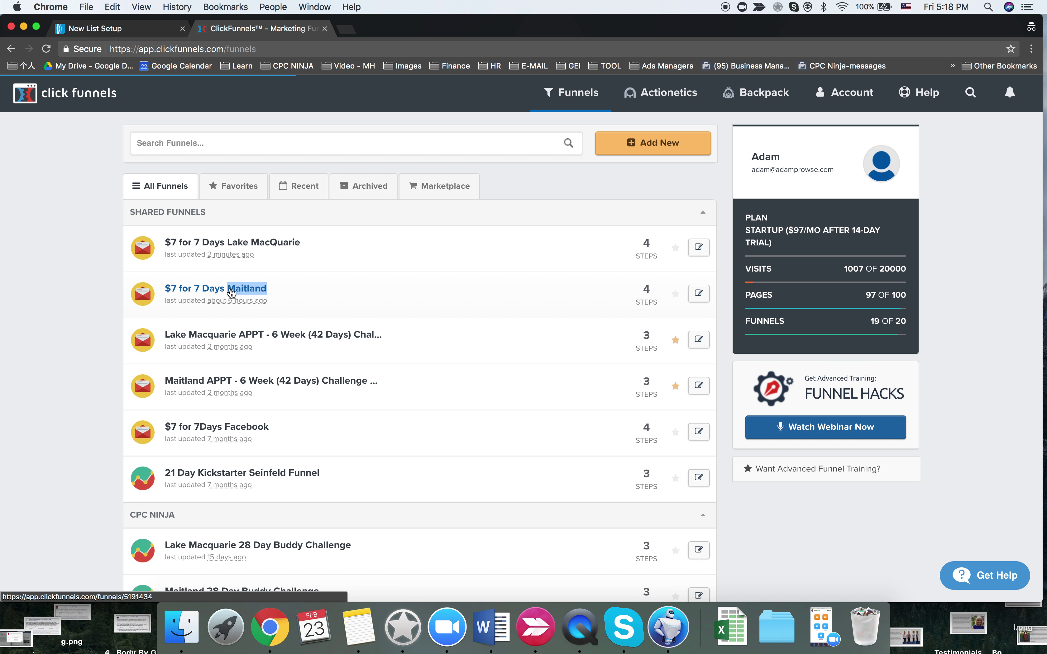
left_click(95, 28)
key("super+v")
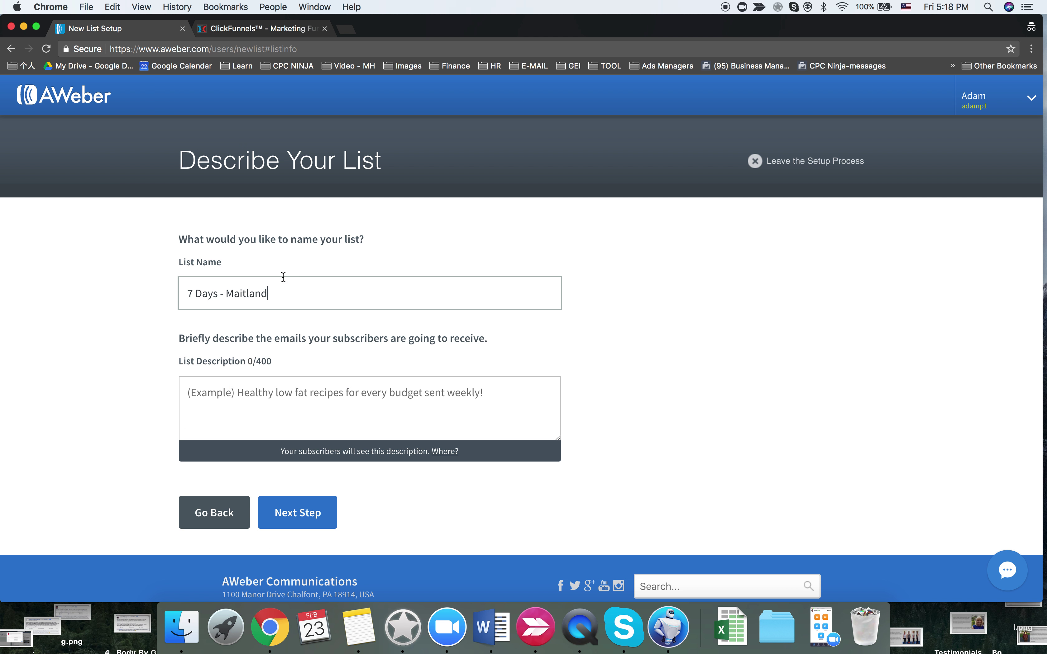
- Start a list description about the 7 days program for $7
left_click(262, 394)
type("& d")
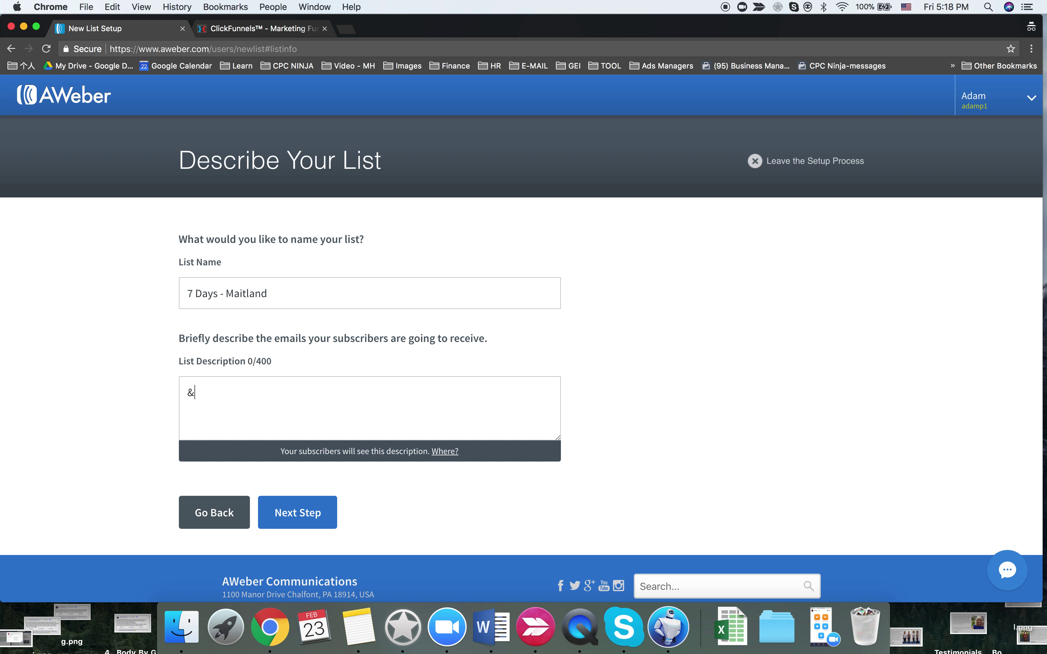
key("BackSpace")
key("BackSpace")
key("BackSpace")
key("BackSpace")
type("7")
key("BackSpace")
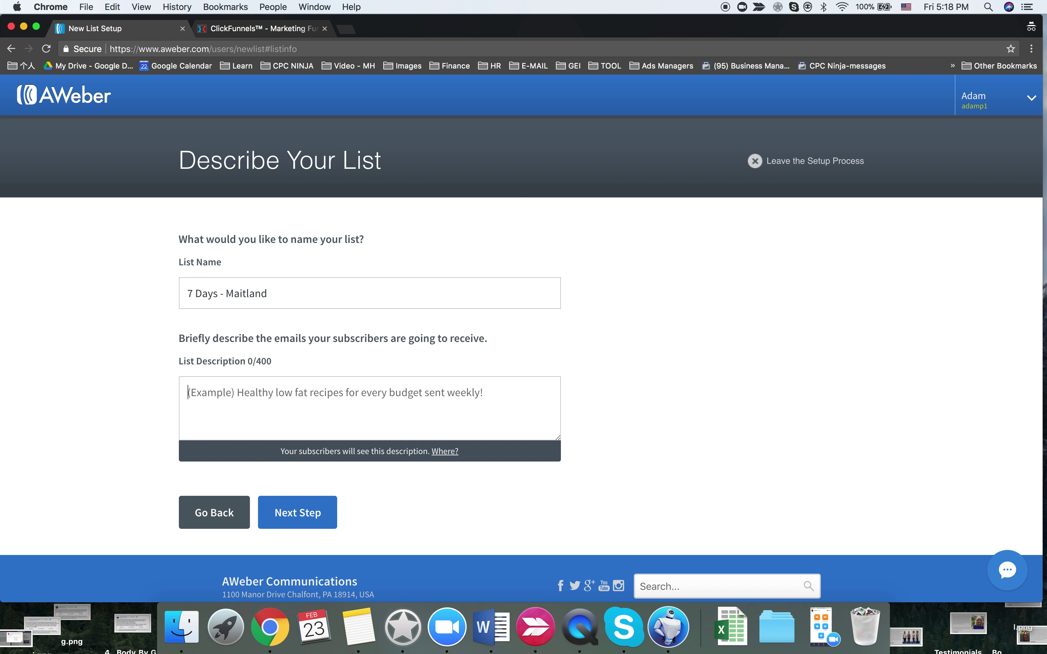
type("Ye")
key("BackSpace")
key("BackSpace")
type("who")
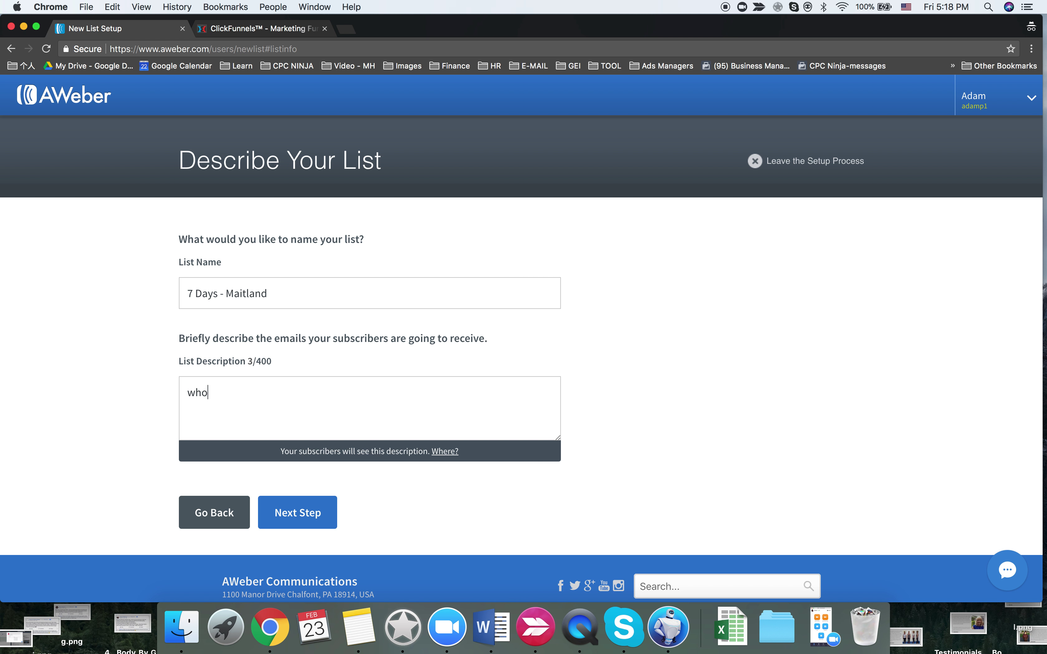
type(" interested inthe 7 day")
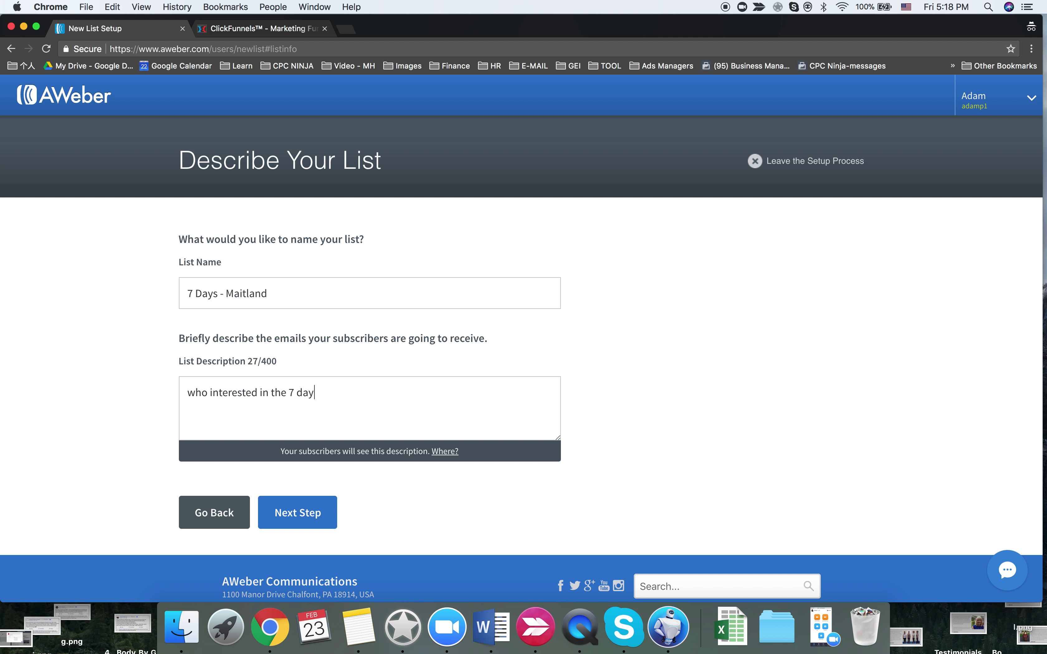
type("s")
type(" prog")
type("for")
type(" $7")
- Keep the default subject line and approve the confirmation message to create the '7 Days - Maitland' list
left_click(285, 515)
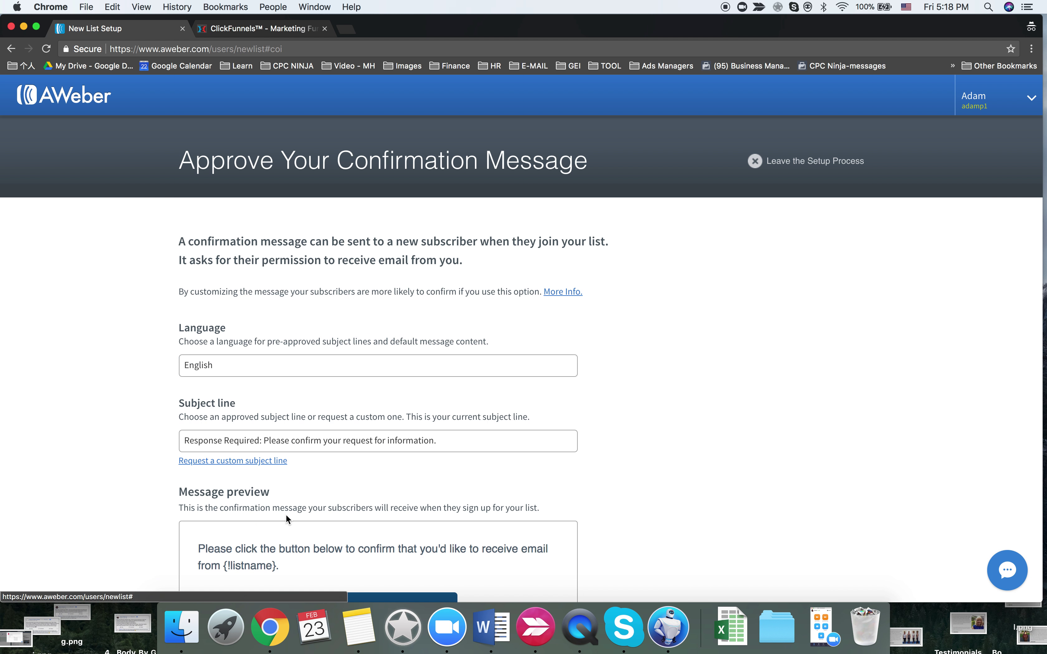
scroll(324, 455, "down", 5)
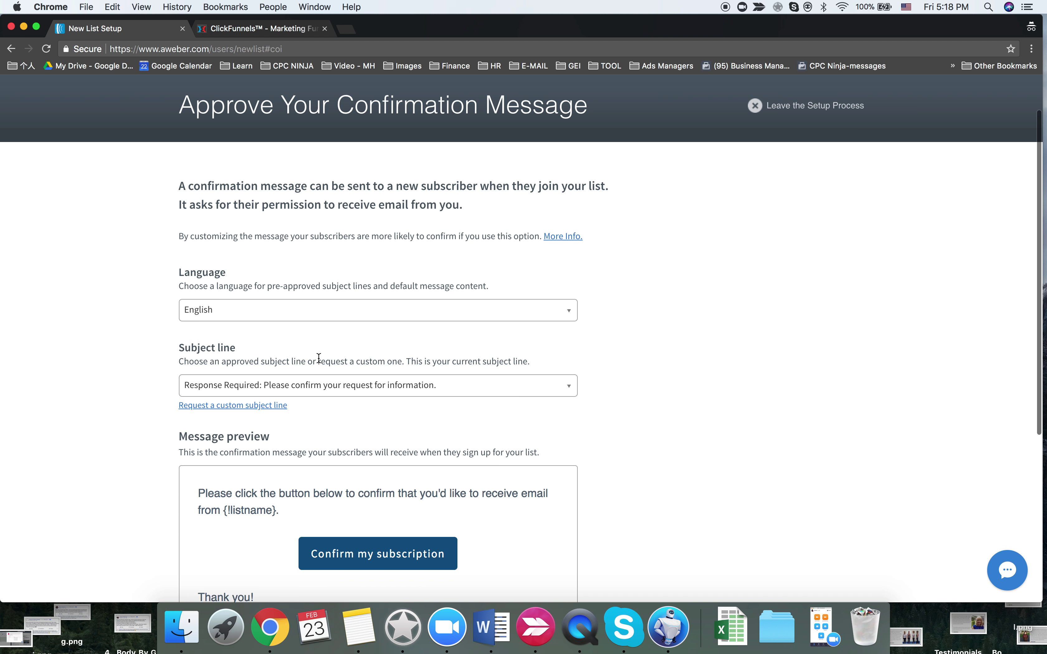
left_click(318, 331)
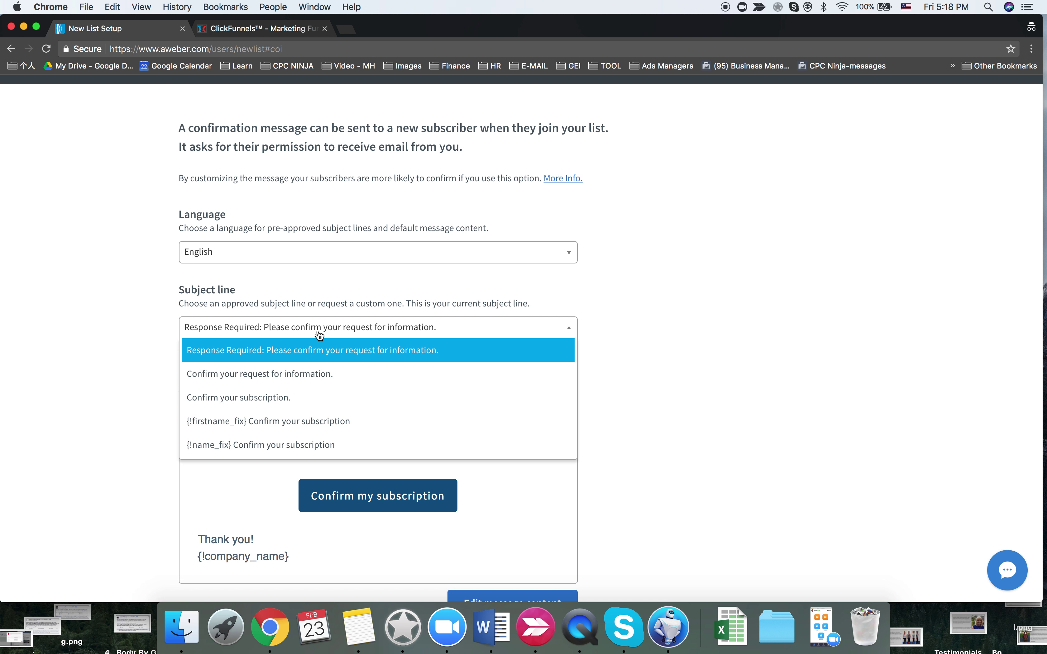
left_click(131, 415)
scroll(130, 415, "down", 8)
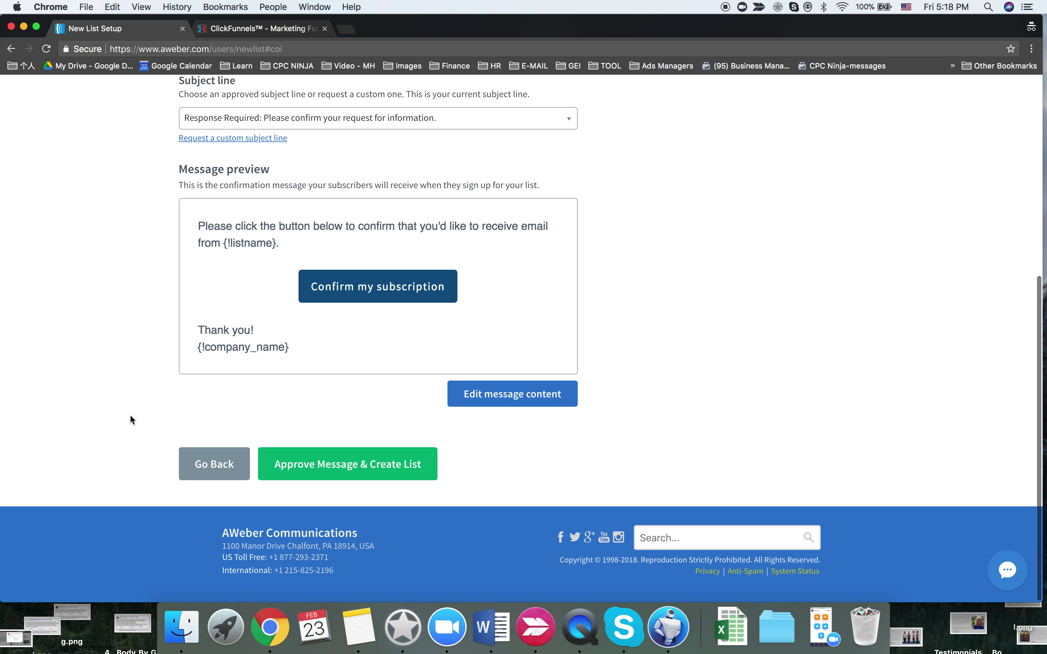
scroll(130, 416, "up", 7)
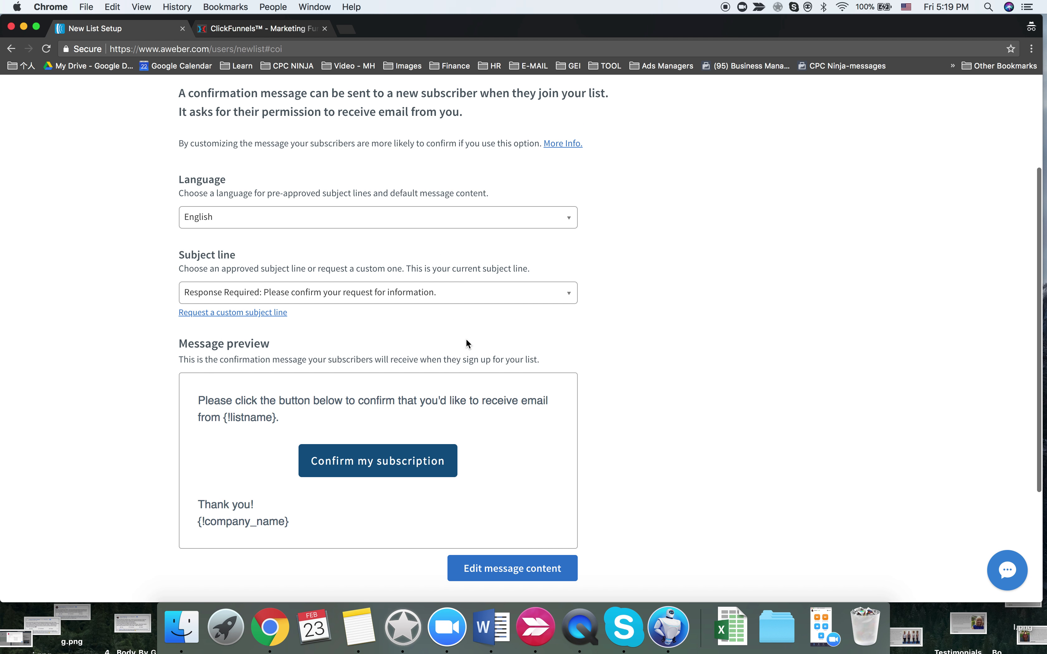
scroll(466, 344, "down", 4)
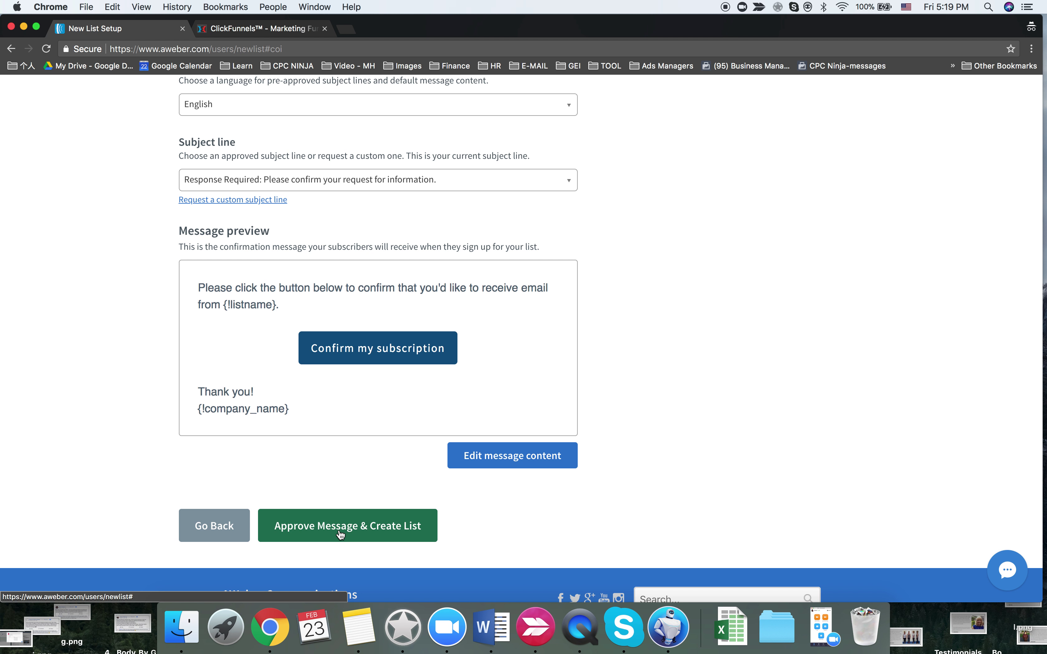
left_click(361, 513)
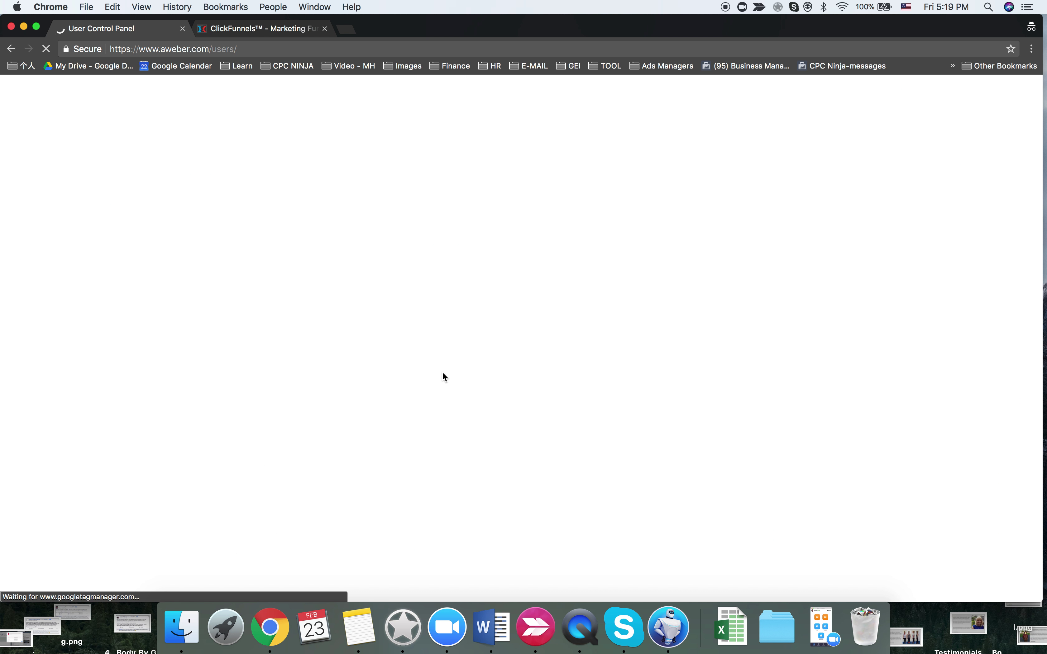
- From Manage Lists, open the '7 days - Lake MacQuarie' and '7 Days - Maitland' settings in new tabs
left_click(798, 99)
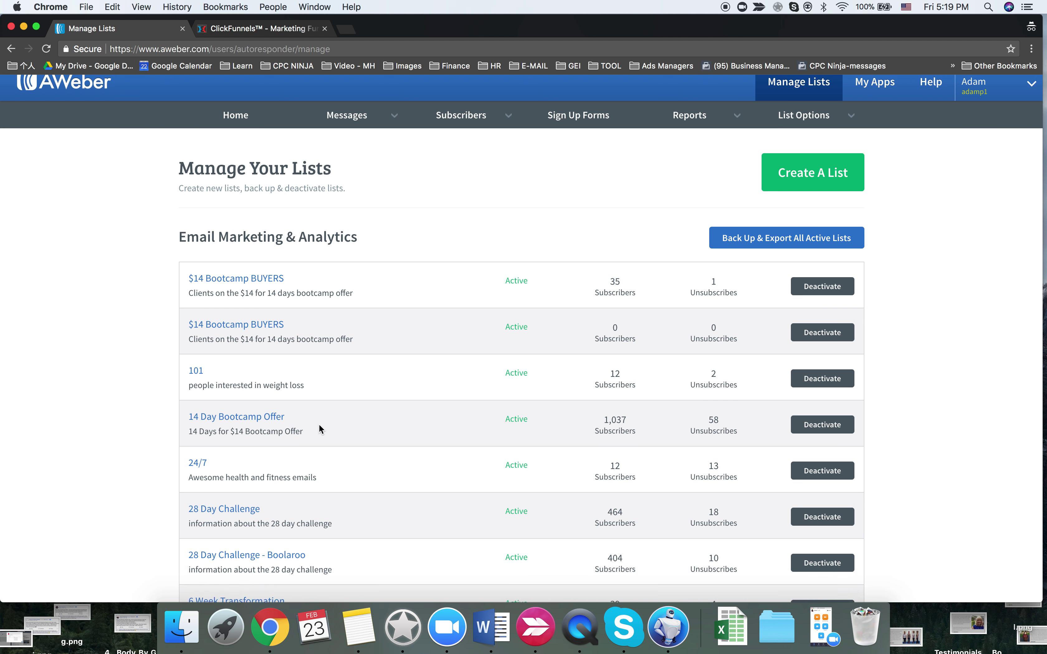
scroll(319, 425, "down", 10)
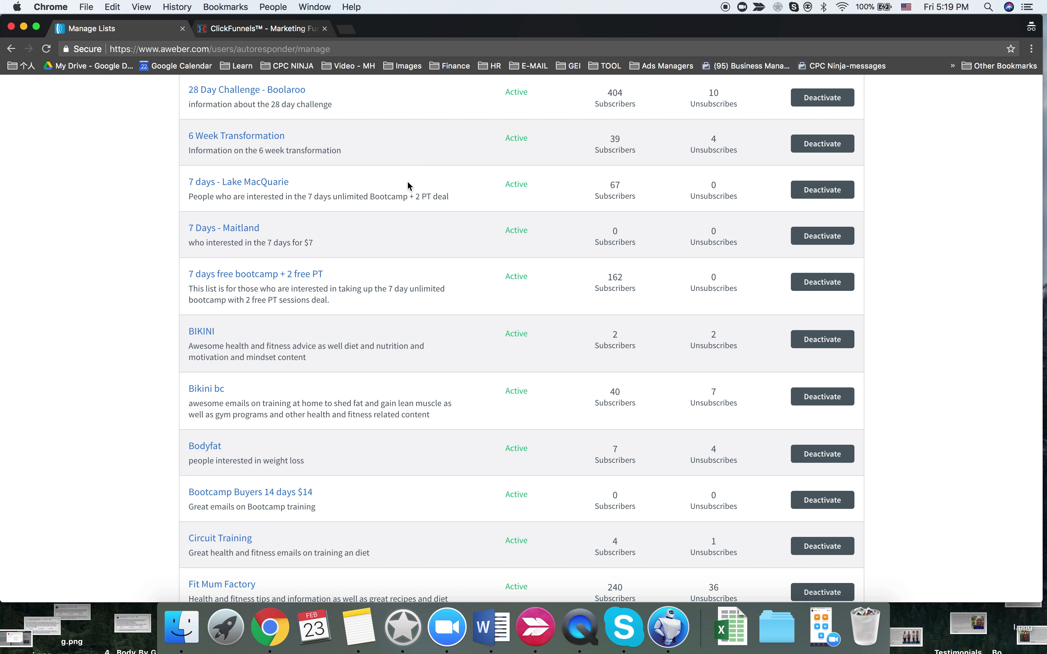
right_click(262, 182)
left_click(303, 185)
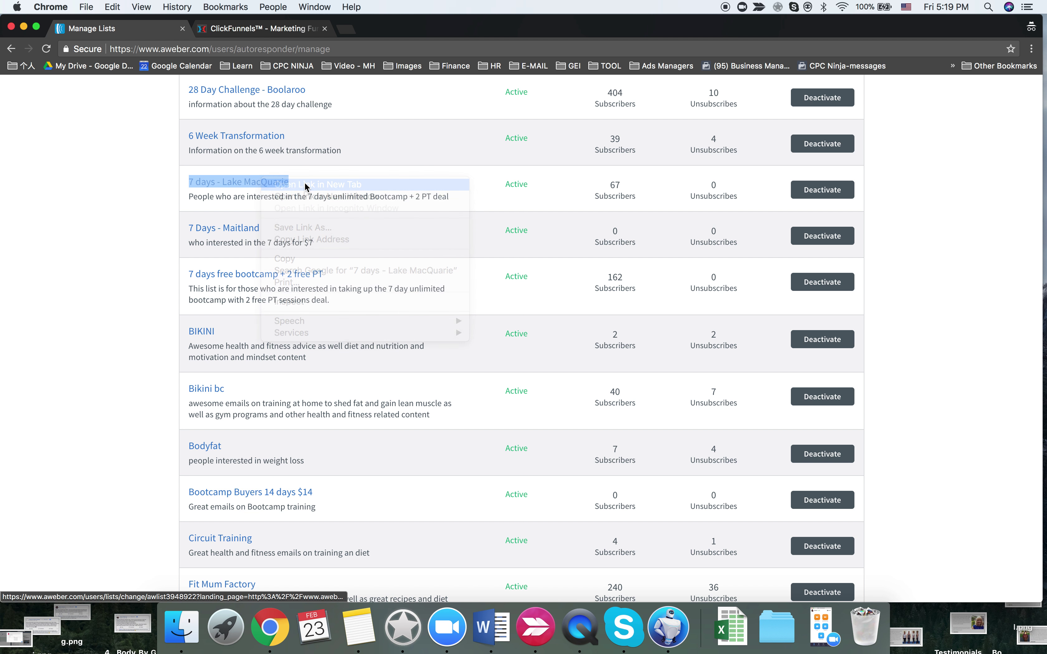
right_click(237, 232)
left_click(277, 235)
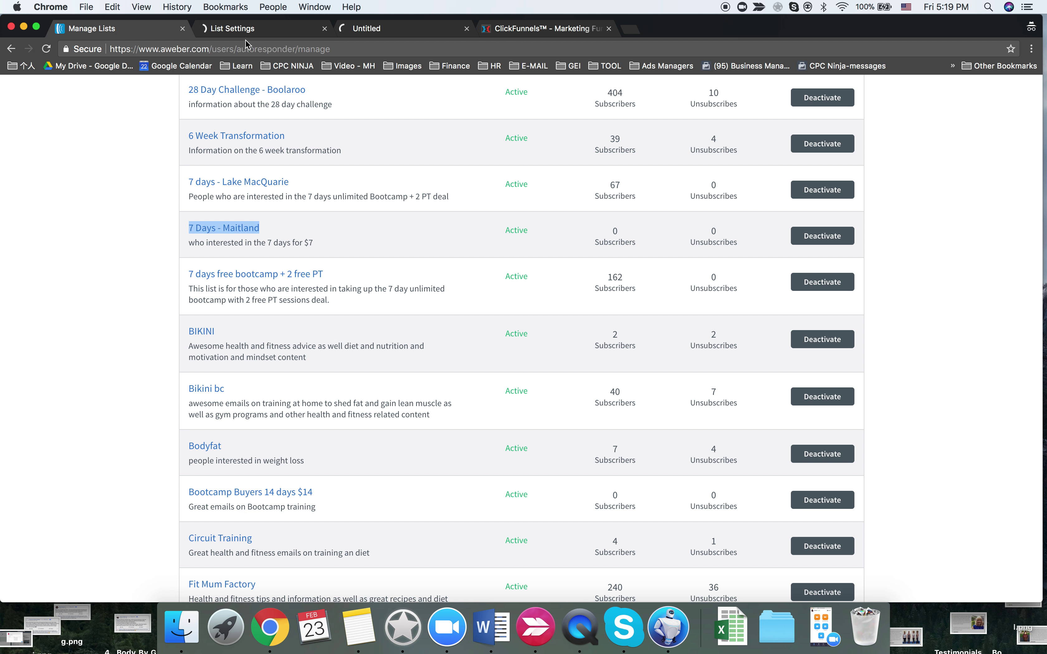
left_click(246, 29)
- Copy the Lake MacQuarie list description into the 7 Days - Maitland list description
scroll(465, 255, "down", 6)
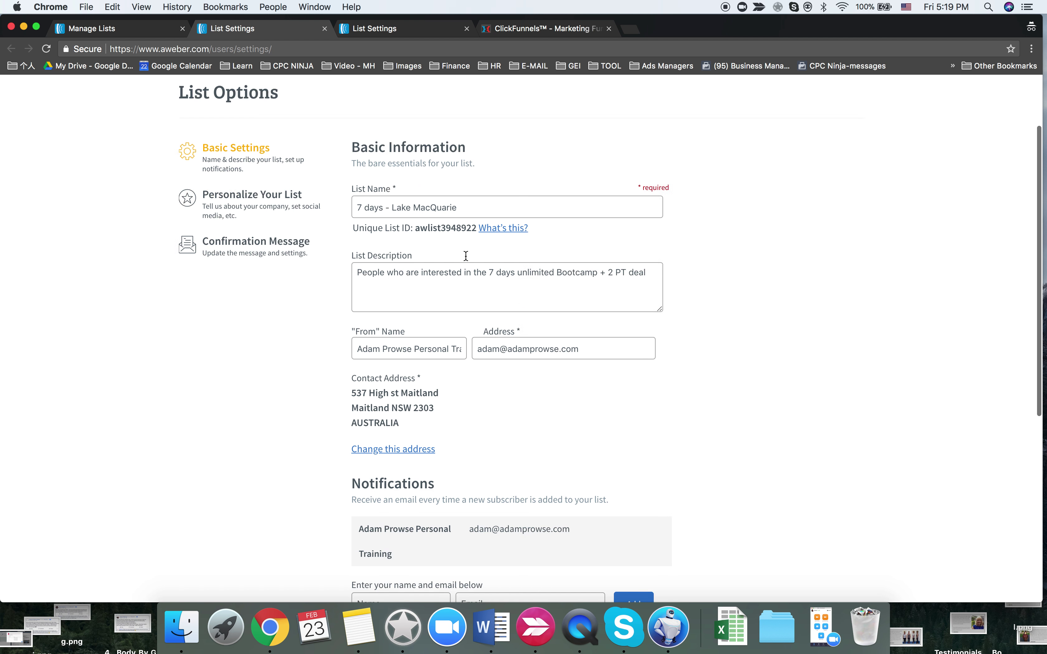
left_click(424, 31)
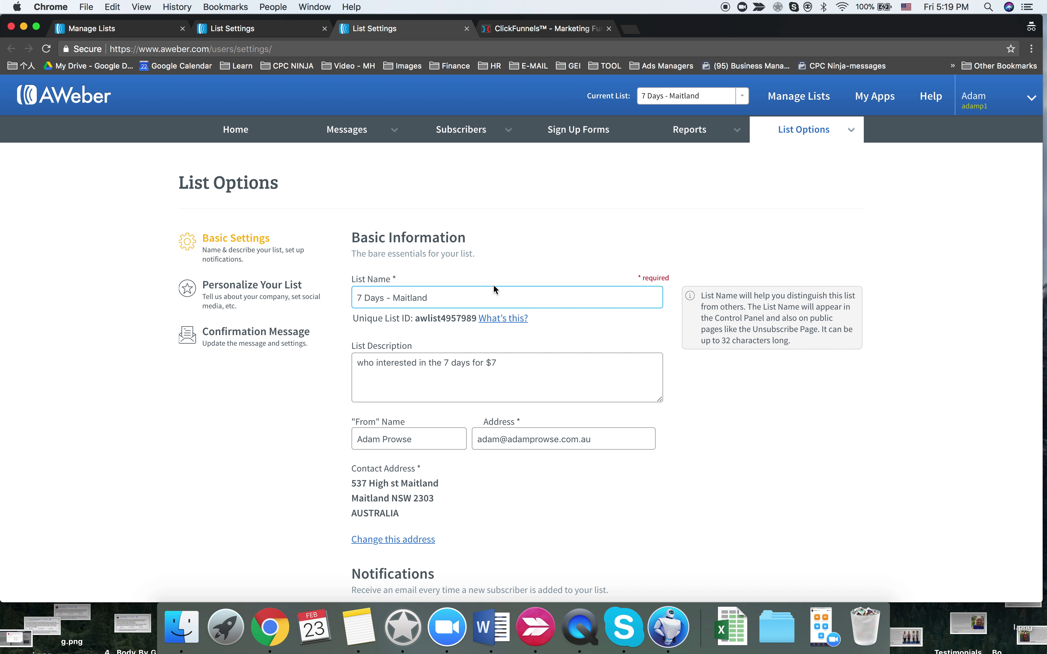
scroll(392, 183, "down", 3)
left_click(232, 28)
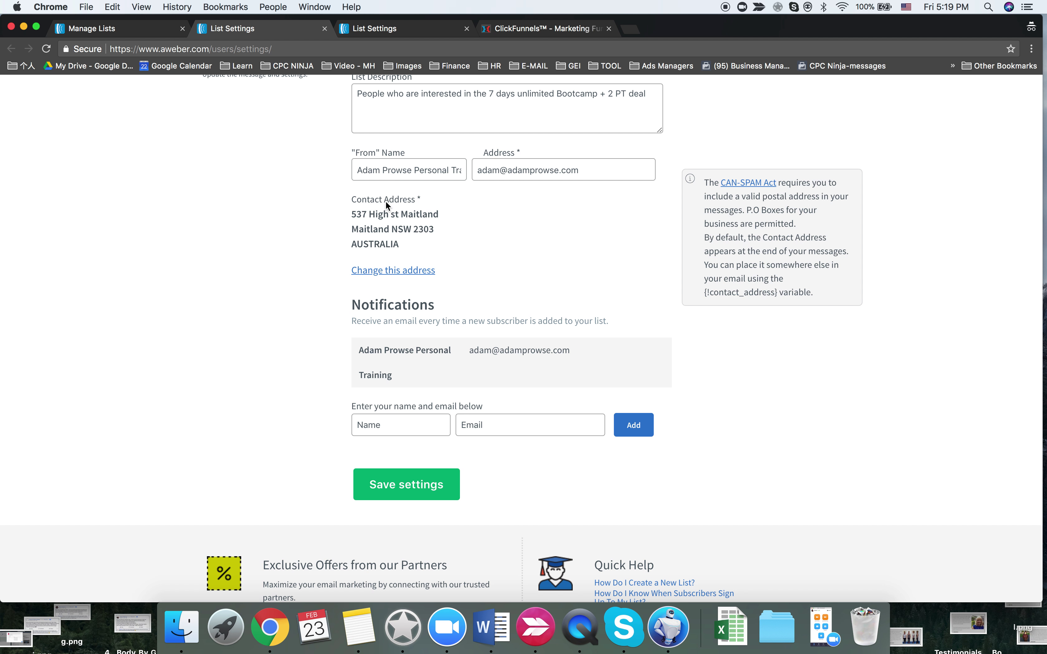
scroll(432, 173, "up", 1)
triple_click(460, 126)
key("super+c")
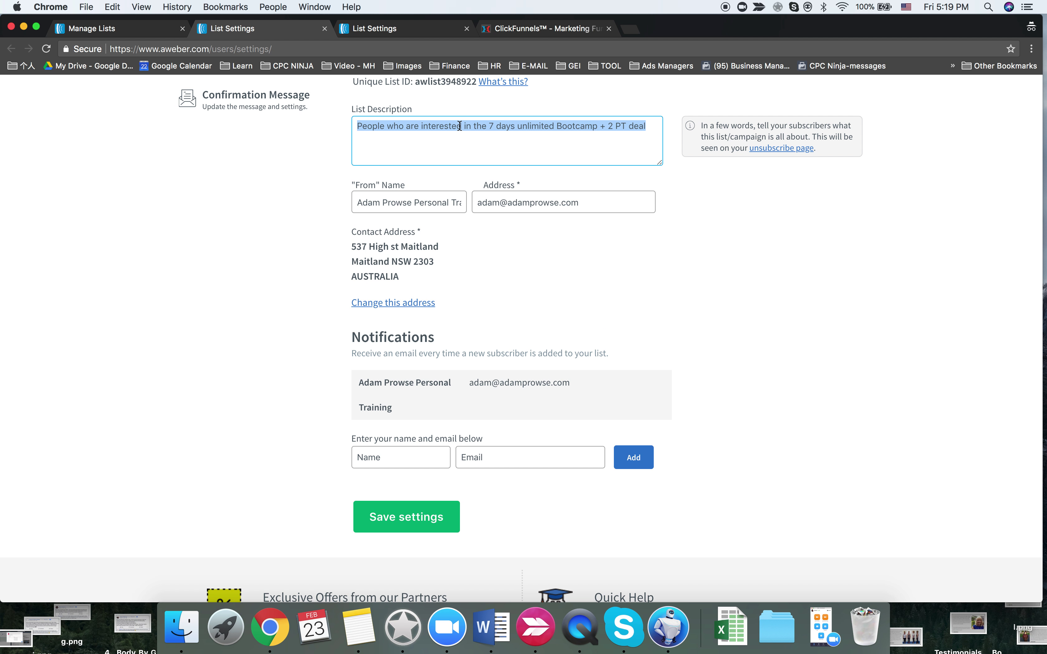
left_click(445, 28)
triple_click(419, 298)
key("super+v")
- Copy the Lake MacQuarie notification email into the Maitland list's notification email field
left_click(265, 30)
left_click(387, 28)
scroll(402, 216, "down", 3)
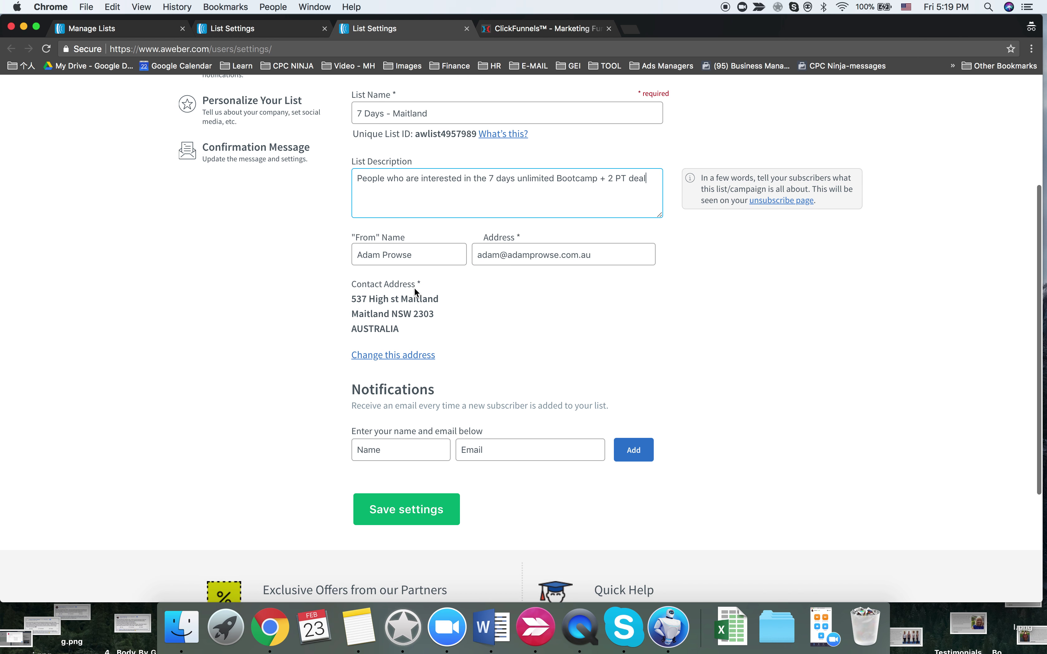
left_click(250, 28)
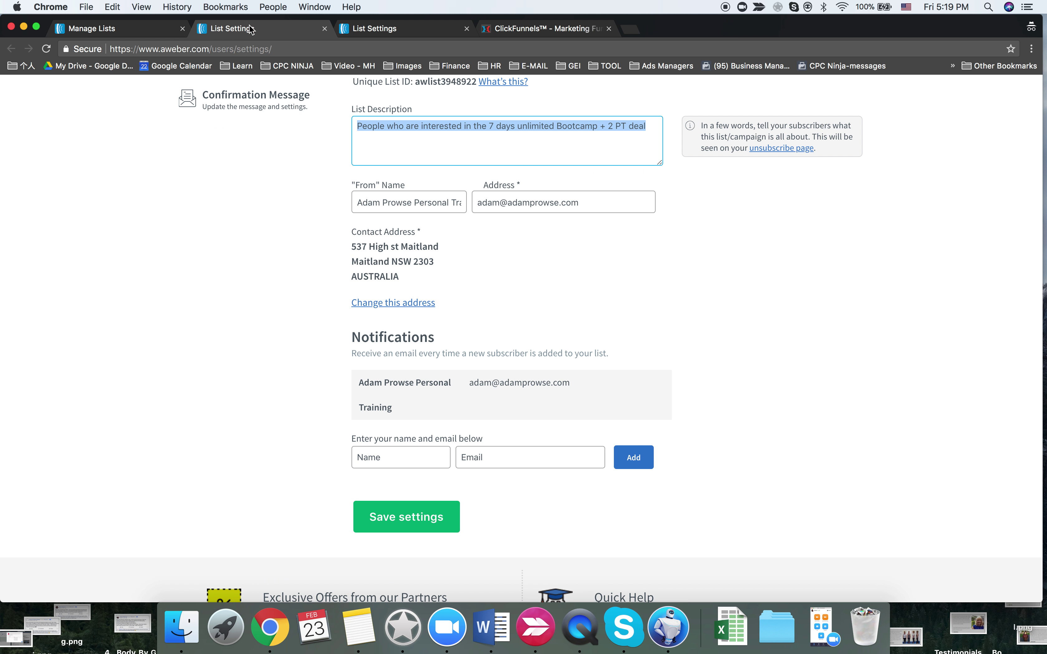
left_click_drag(469, 383, 571, 382)
key("super+c")
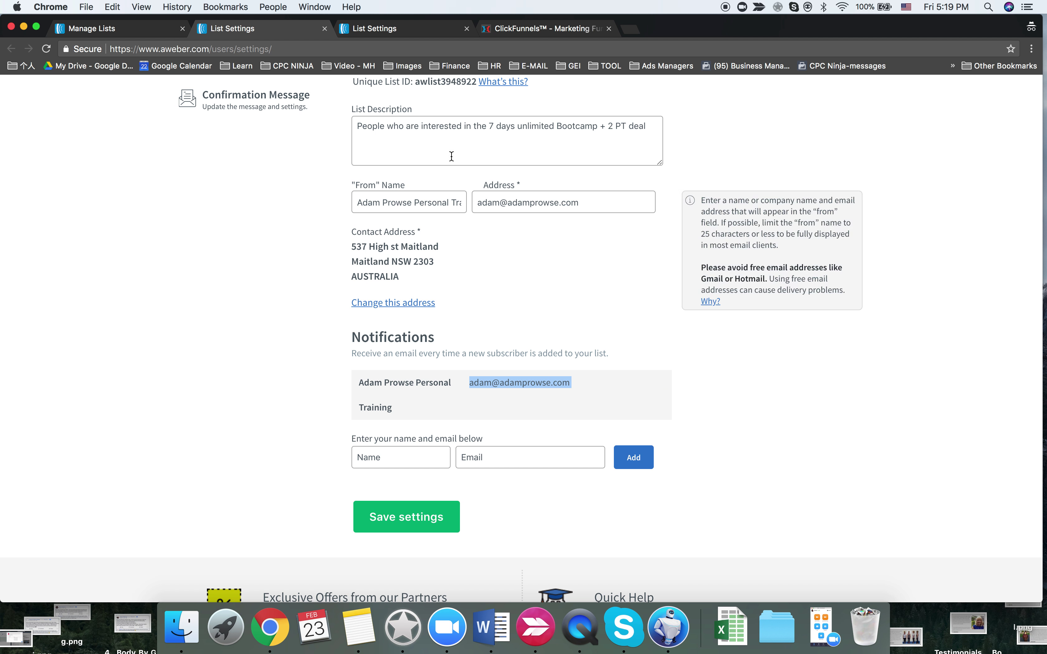
left_click(403, 35)
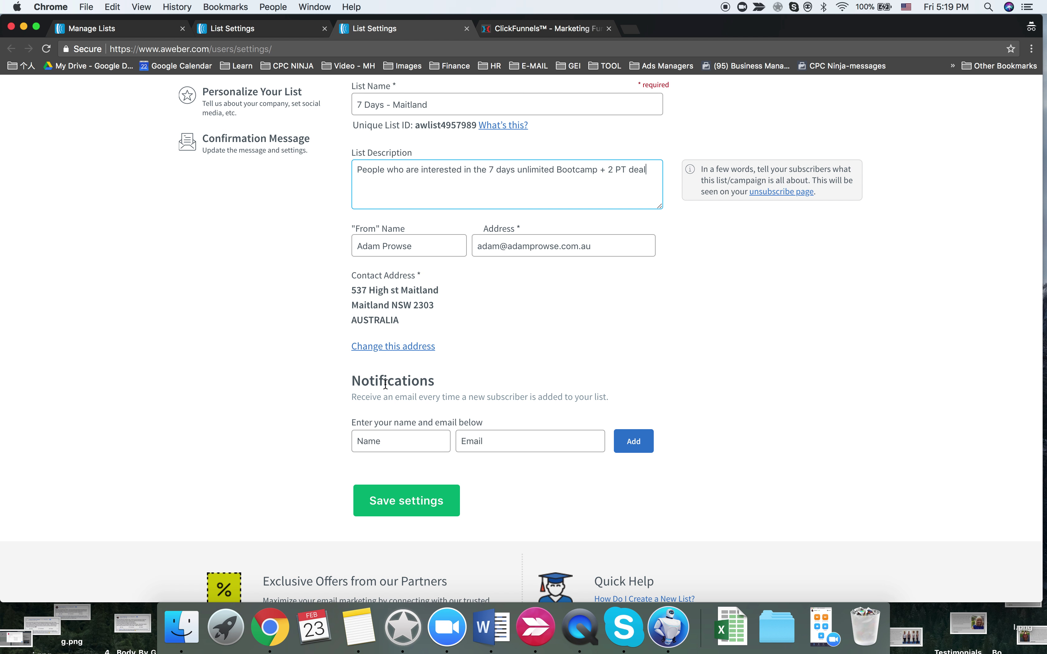
left_click(495, 438)
key("super+v")
left_click(391, 446)
left_click(306, 421)
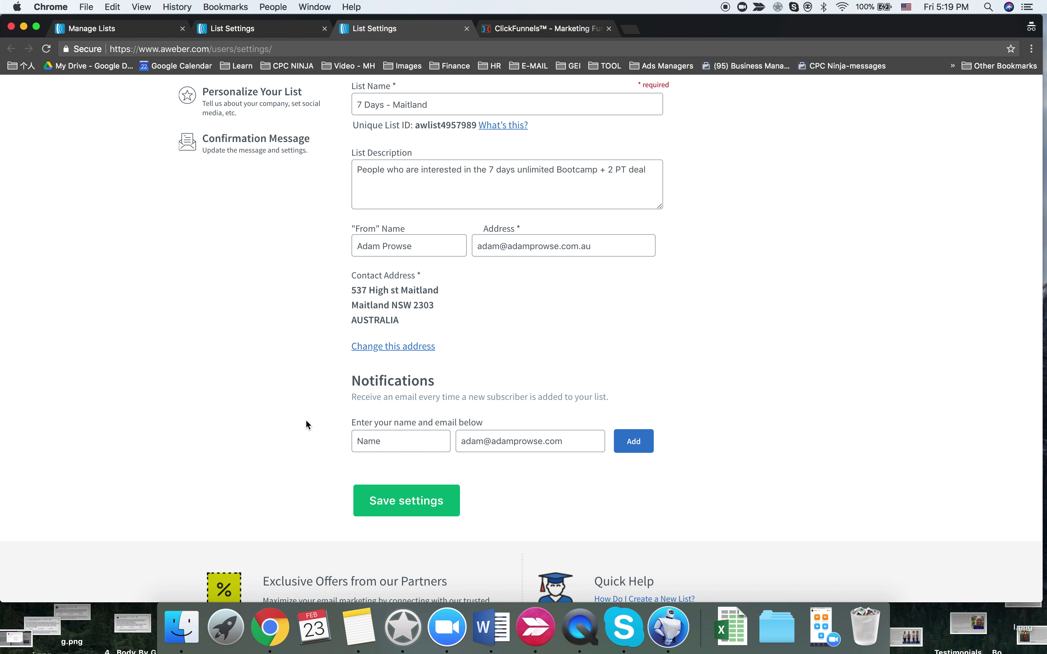
- Copy the notification contact name into the Maitland list and add the new-subscriber notification recipient
left_click(269, 29)
left_click_drag(399, 414, 358, 382)
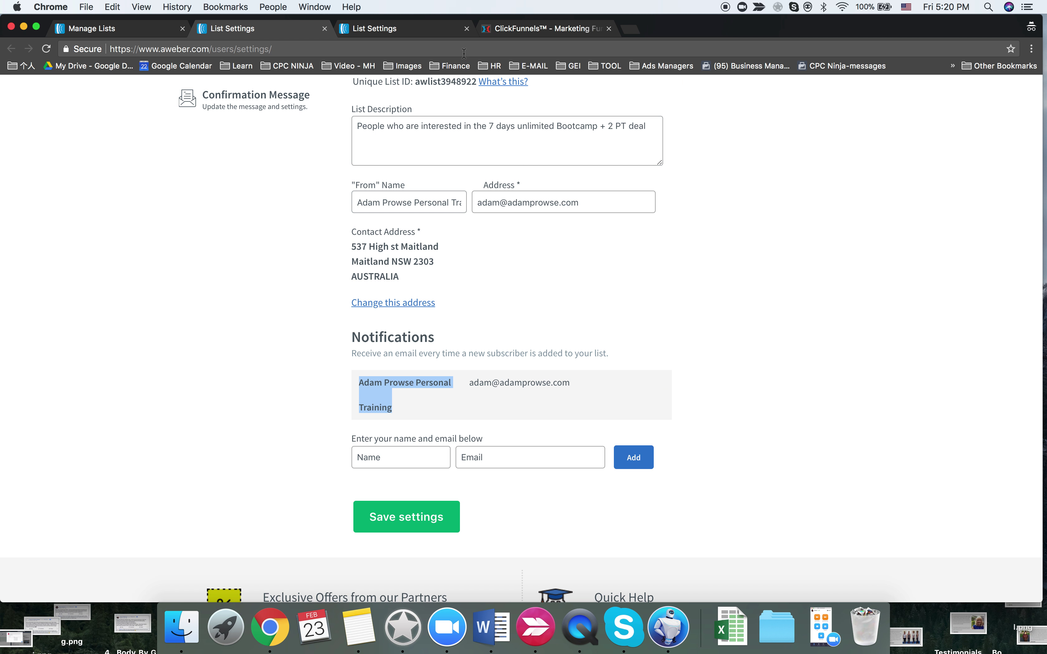
key("super+c")
left_click(429, 30)
left_click(396, 440)
key("super+v")
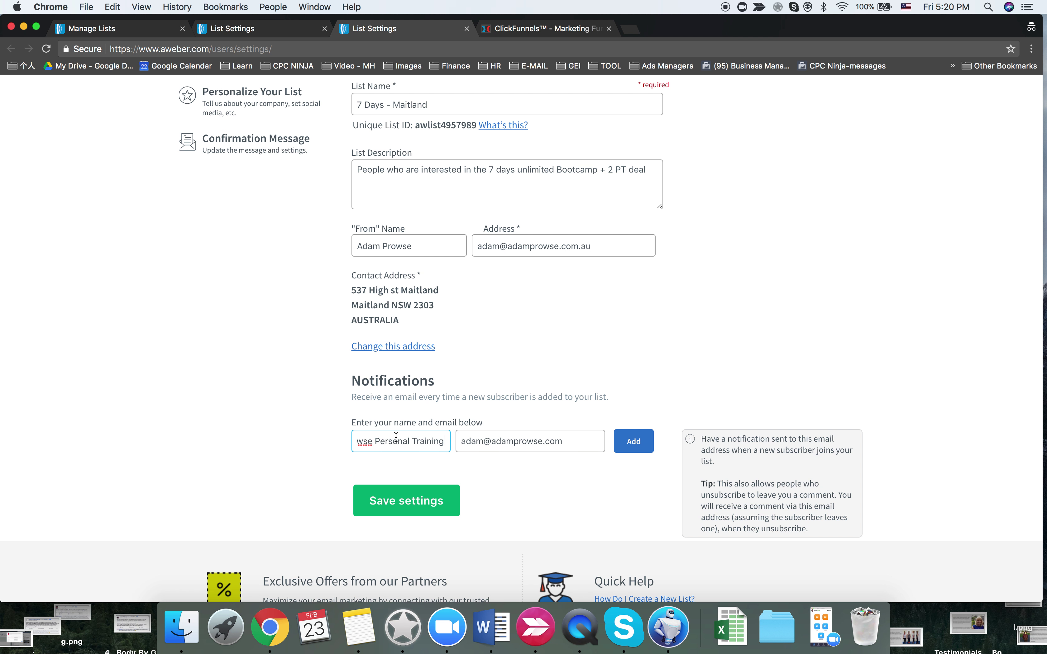
left_click(633, 441)
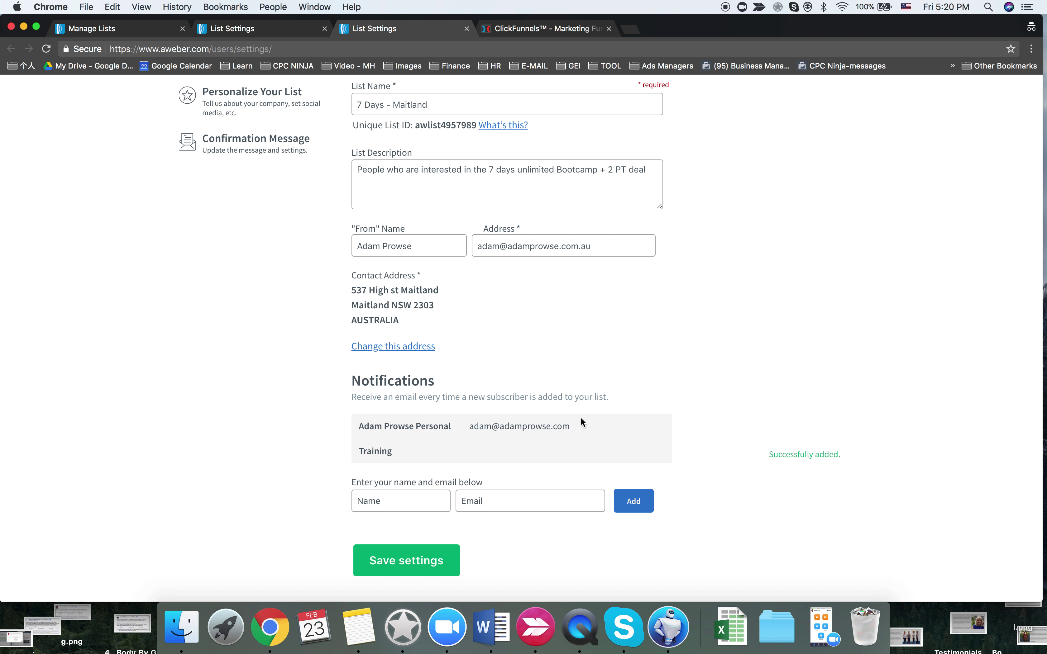
- Save the Maitland list's basic settings and bring up its company branding settings
scroll(464, 390, "up", 4)
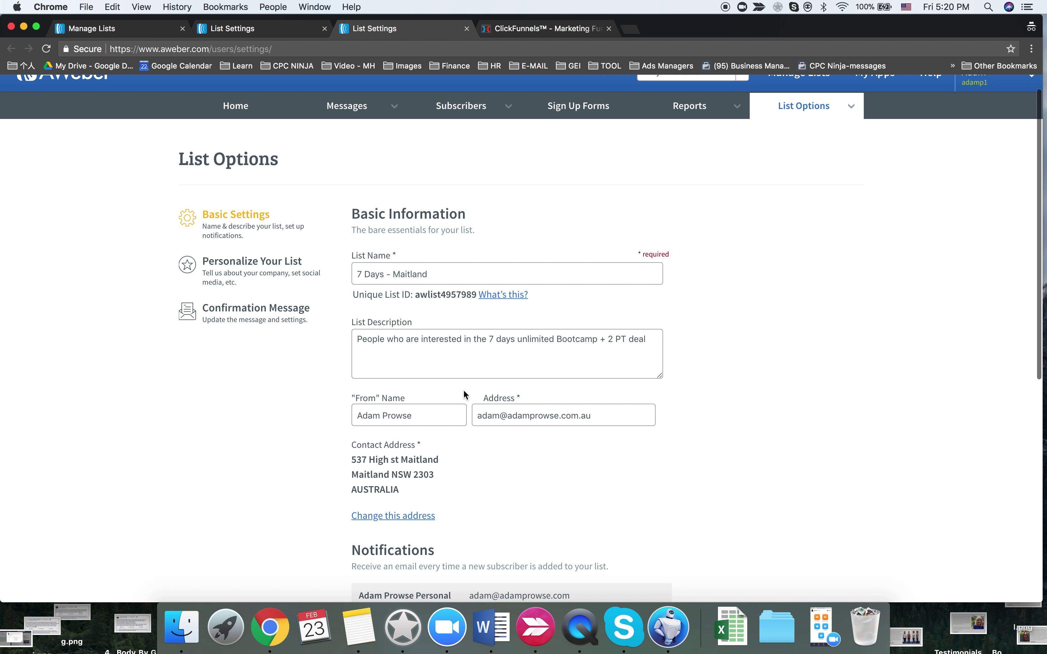
scroll(402, 455, "down", 6)
left_click(398, 458)
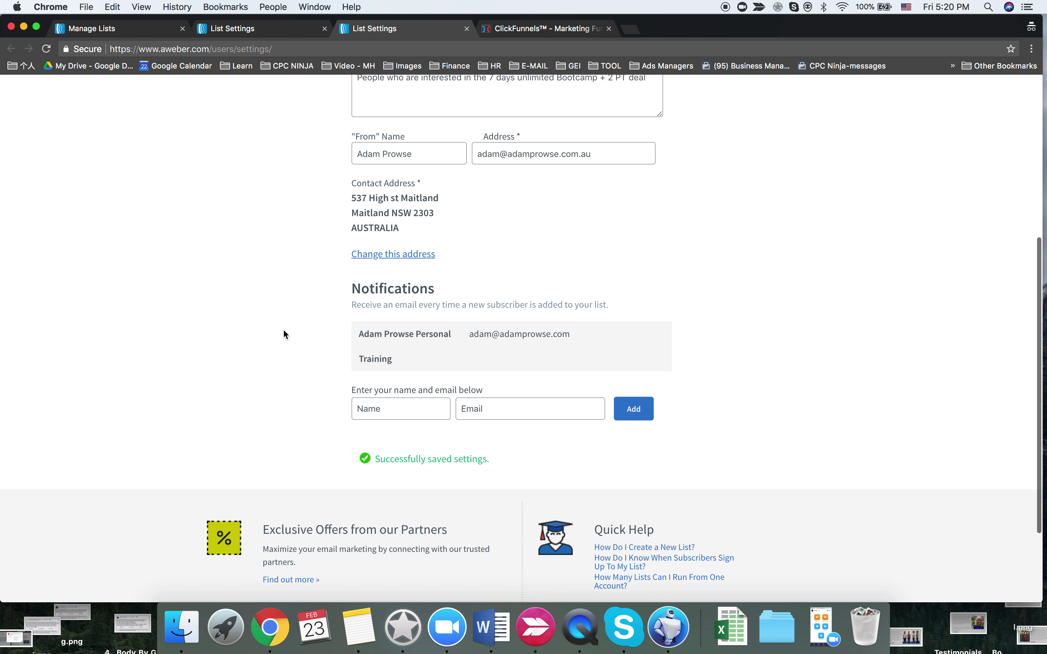
scroll(280, 324, "up", 7)
left_click(262, 294)
- Review the Lake MacQuarie list's personalization and confirmation message settings
scroll(384, 299, "down", 2)
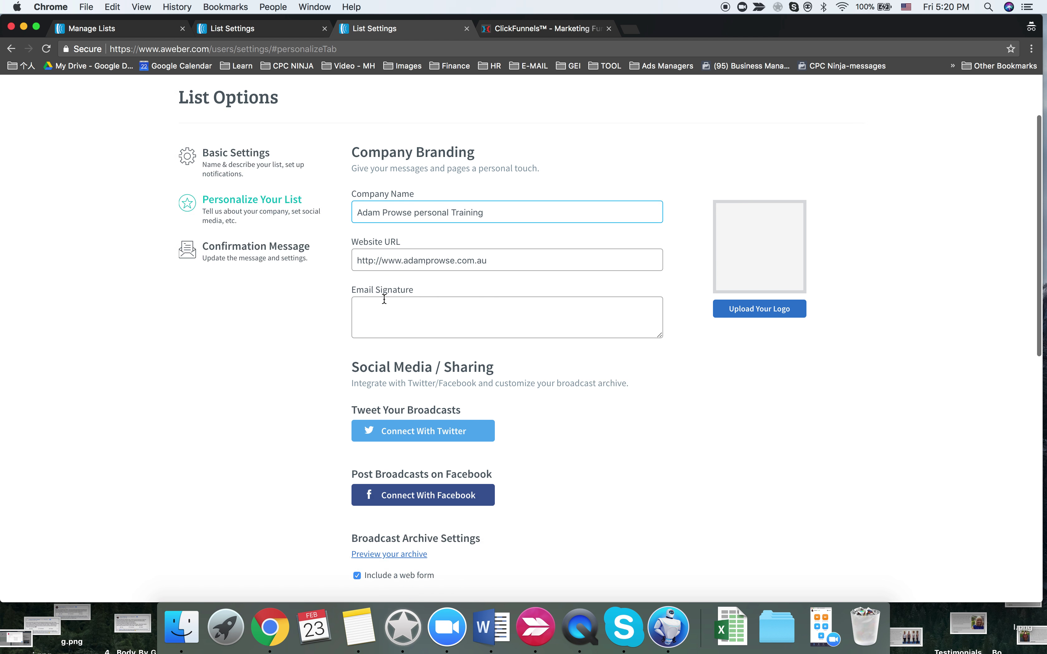
left_click(259, 28)
scroll(248, 168, "up", 2)
left_click(236, 130)
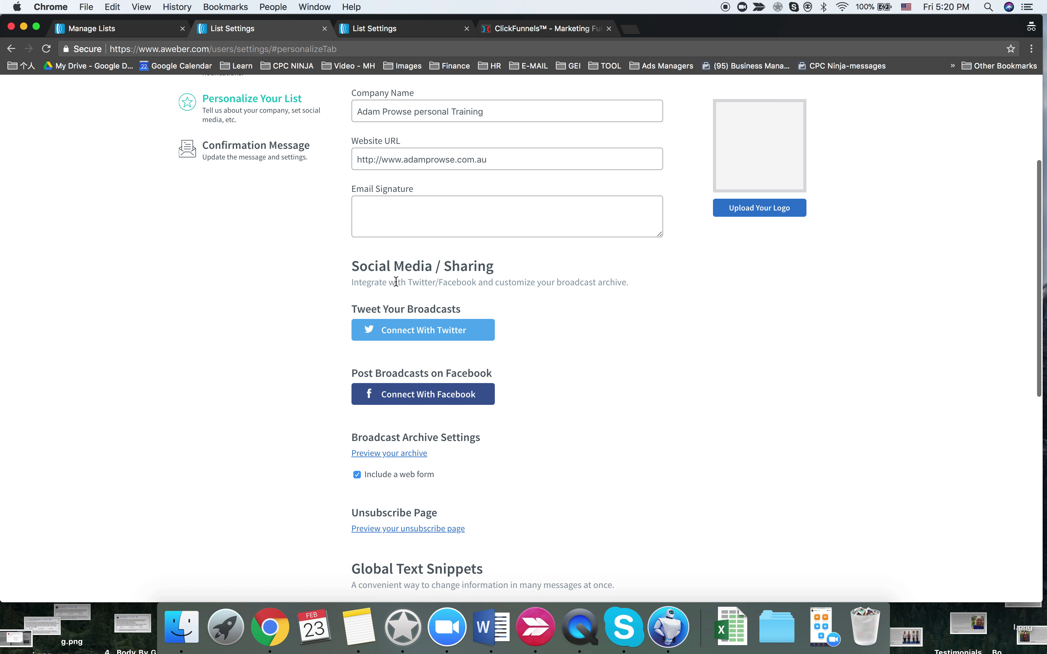
scroll(395, 281, "down", 7)
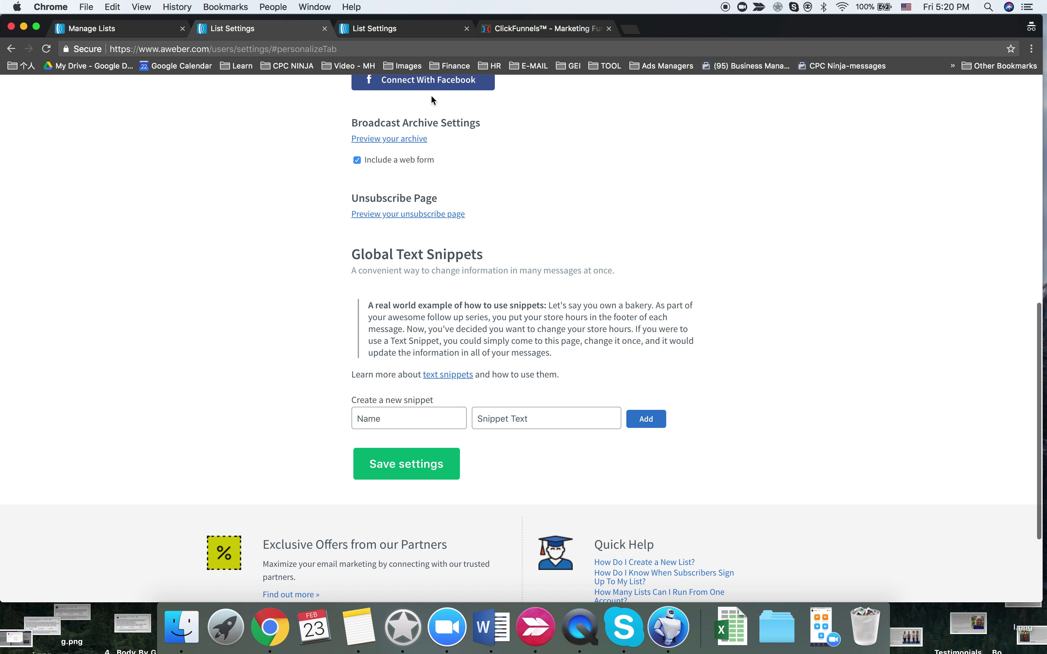
scroll(419, 260, "up", 8)
scroll(417, 270, "down", 1)
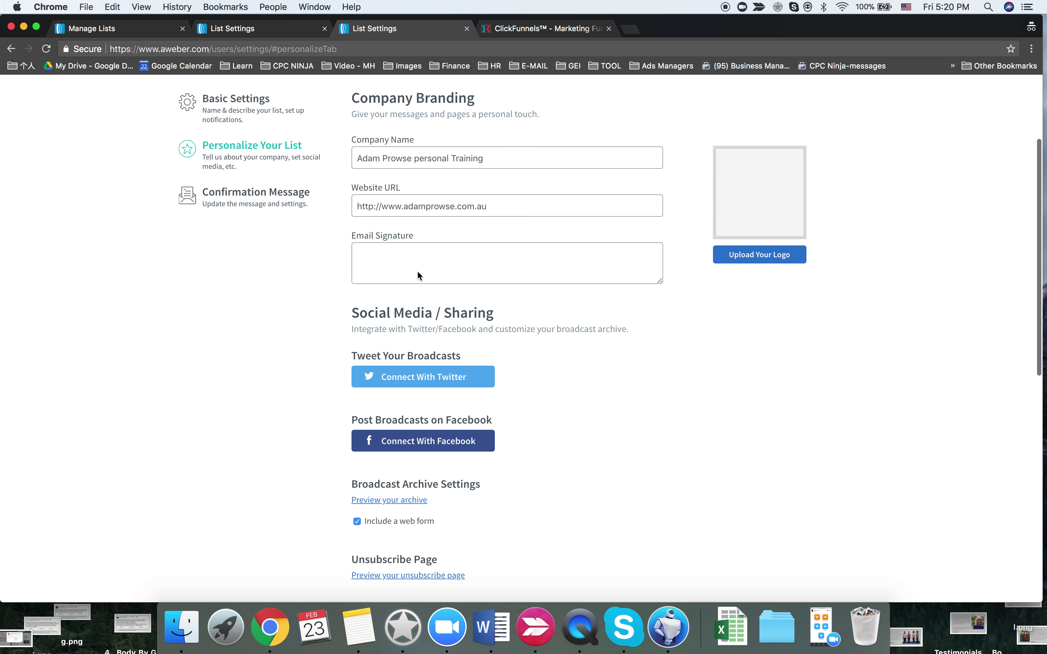
scroll(417, 271, "down", 8)
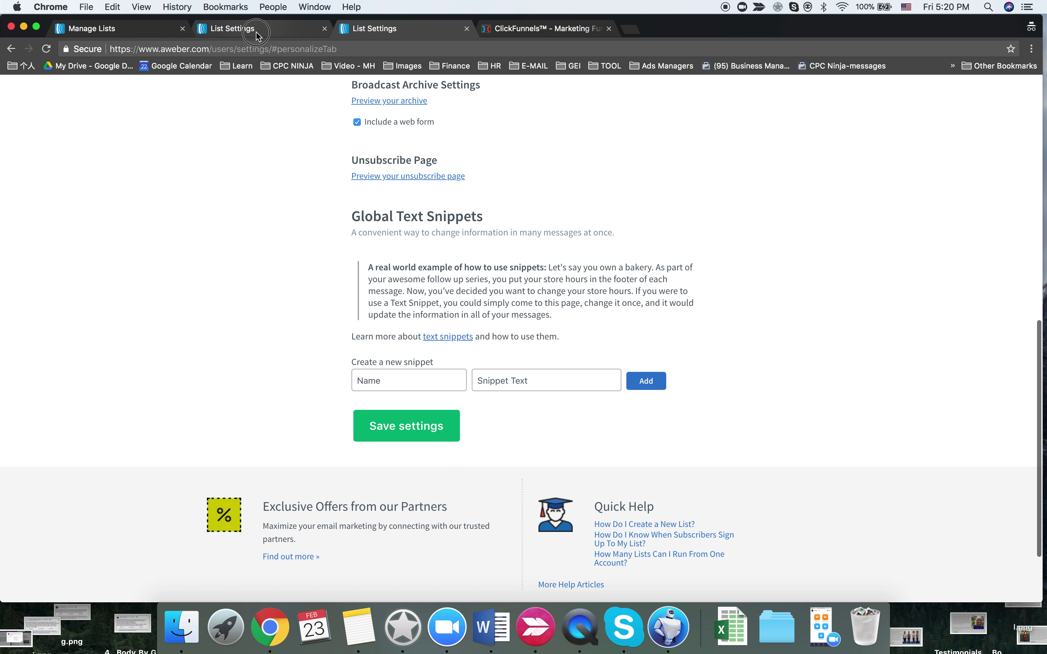
scroll(258, 169, "up", 8)
left_click(245, 191)
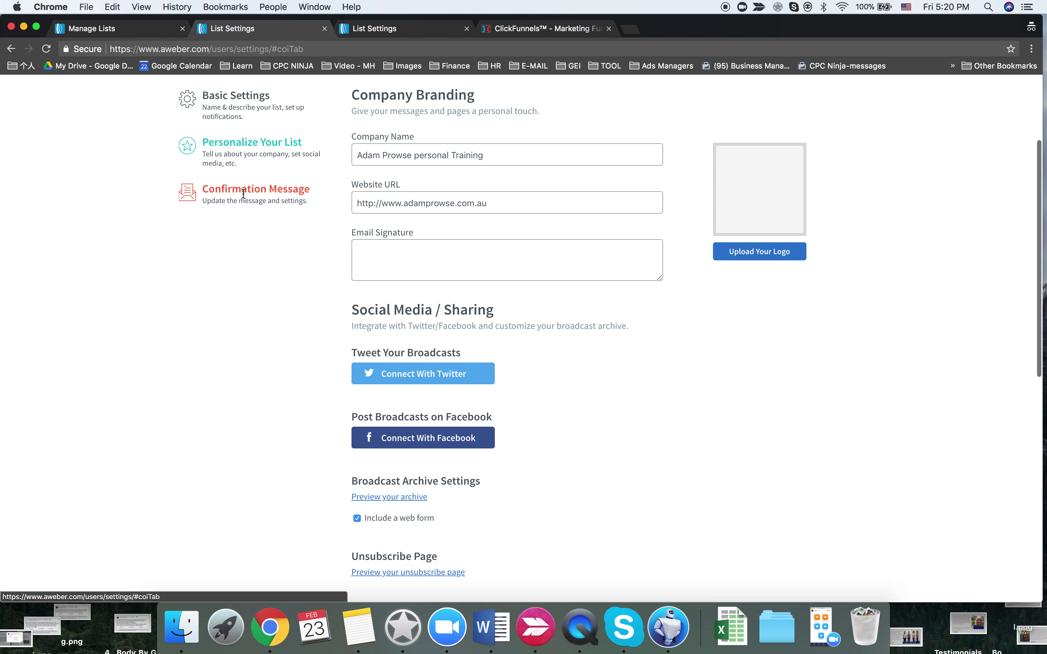
- For the Maitland list, switch off confirmation messages for AWeber sign-up forms and confirm
left_click(386, 28)
scroll(260, 206, "up", 3)
scroll(238, 203, "up", 5)
left_click(237, 199)
scroll(285, 318, "down", 10)
left_click(372, 302)
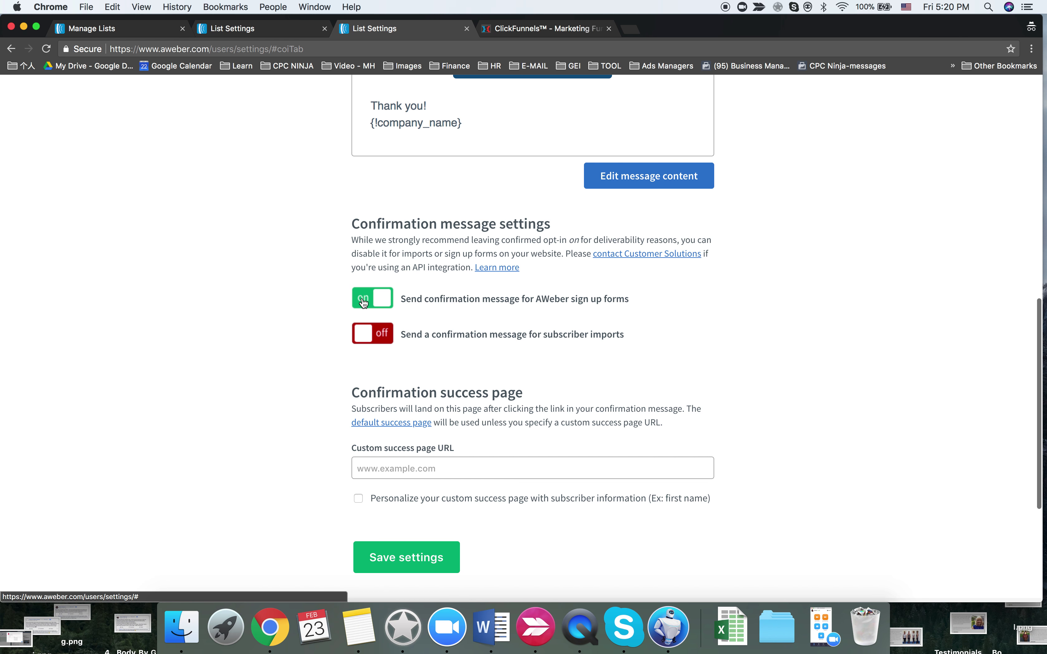
left_click(648, 245)
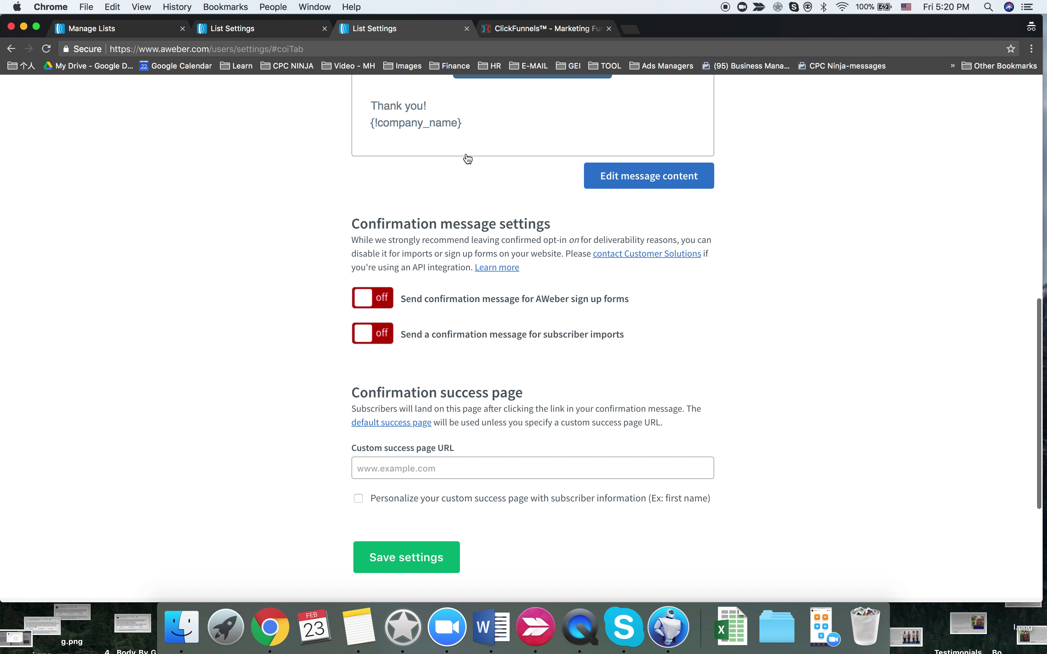
scroll(320, 290, "up", 10)
scroll(369, 392, "down", 4)
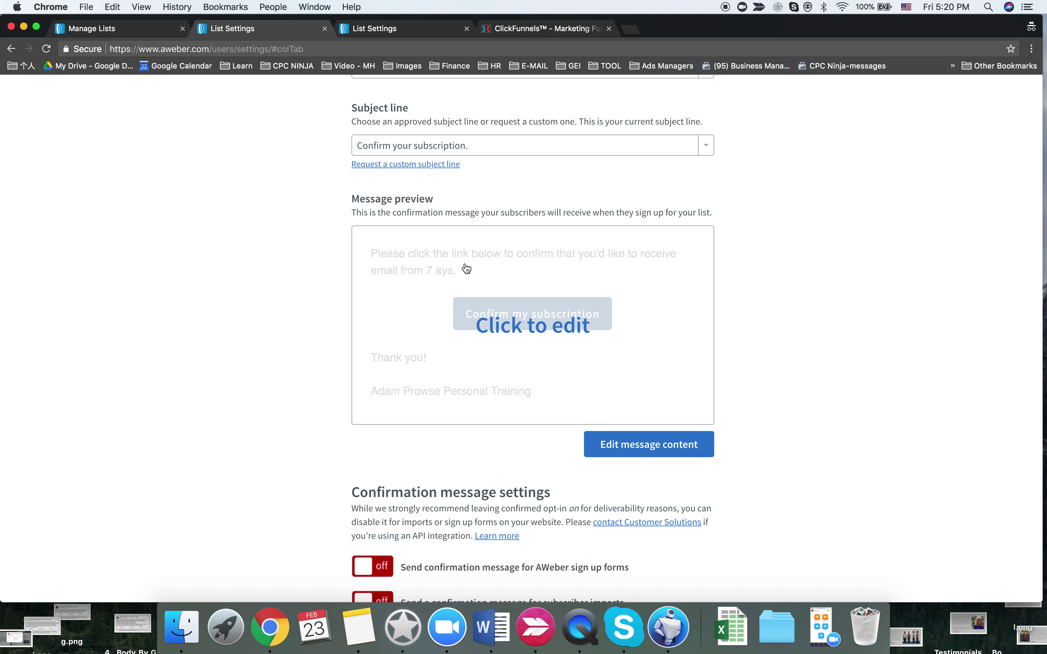
- Replace the Maitland confirmation message header and signature with the Lake MacQuarie wording and apply
left_click(446, 271)
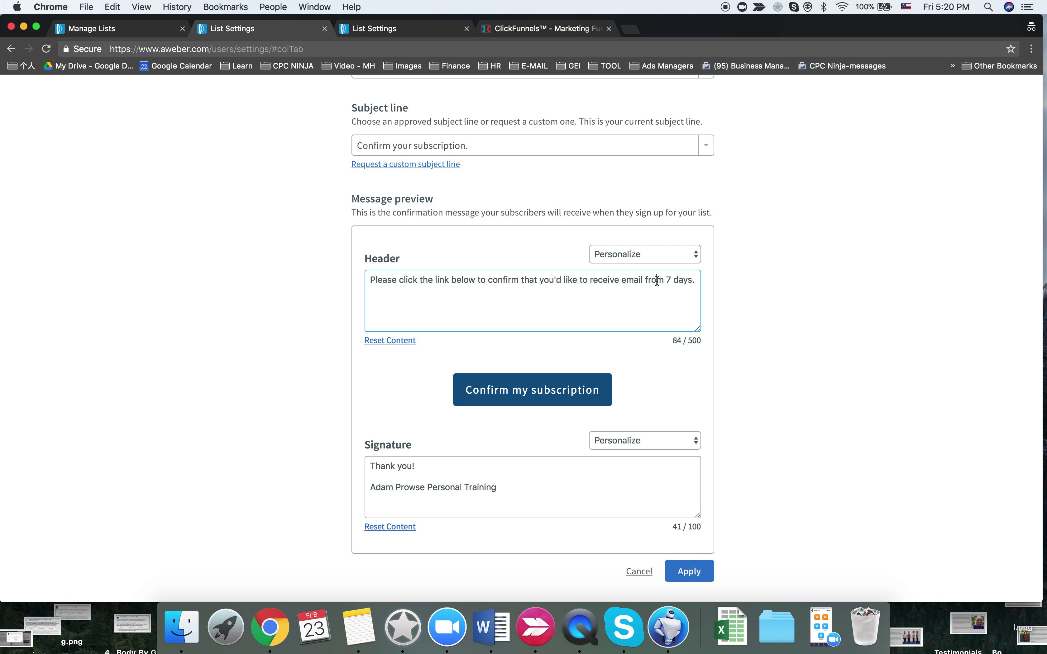
triple_click(657, 280)
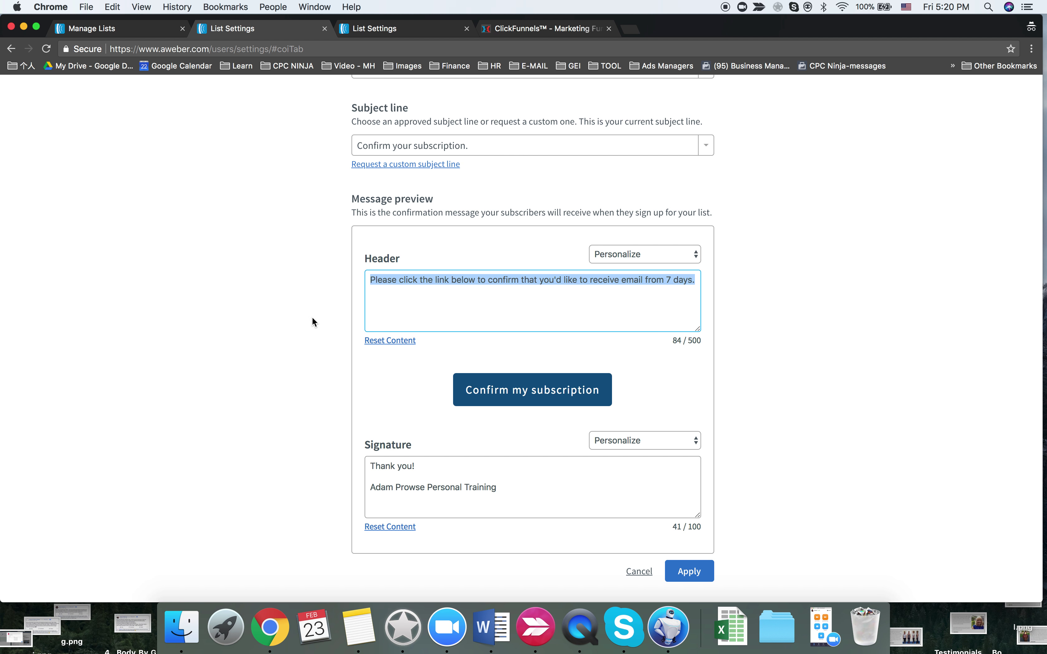
left_click(689, 570)
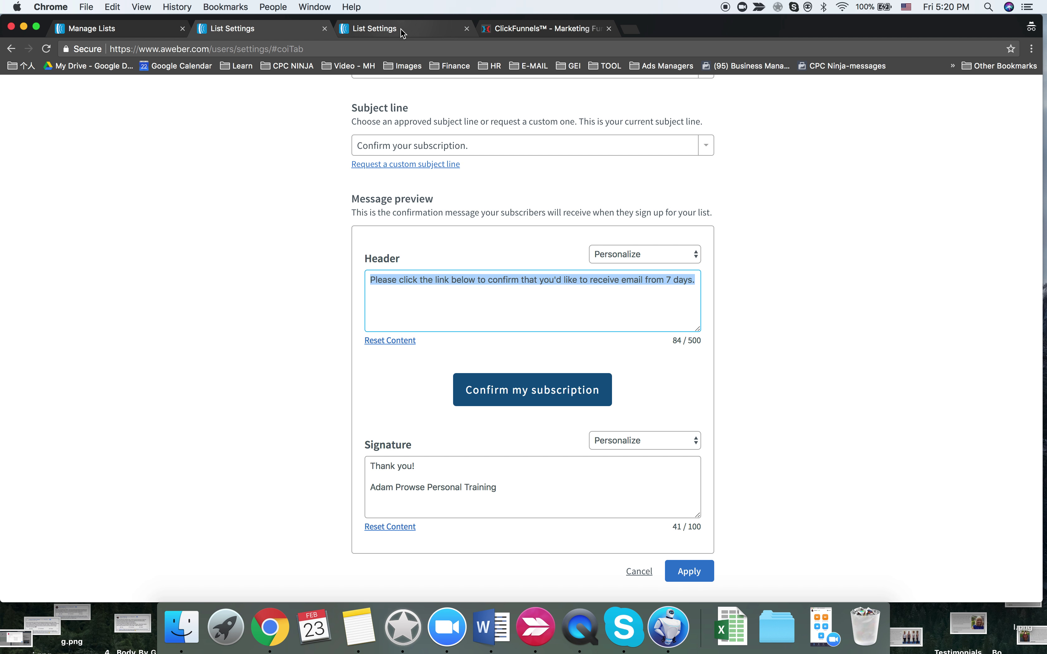
scroll(533, 243, "up", 5)
left_click(525, 238)
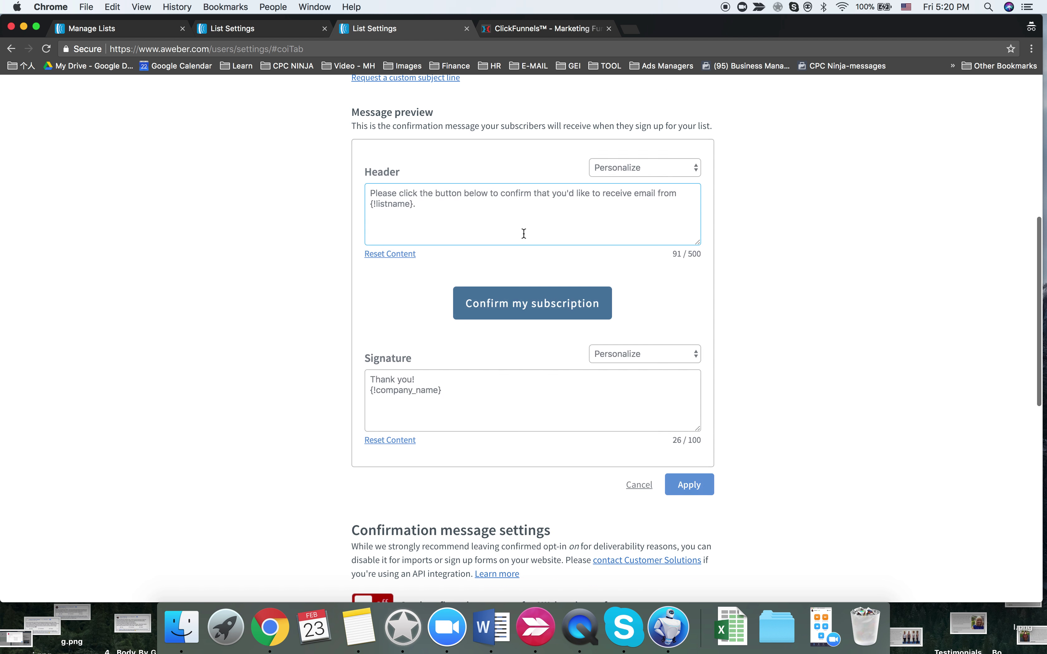
triple_click(468, 196)
key("super+v")
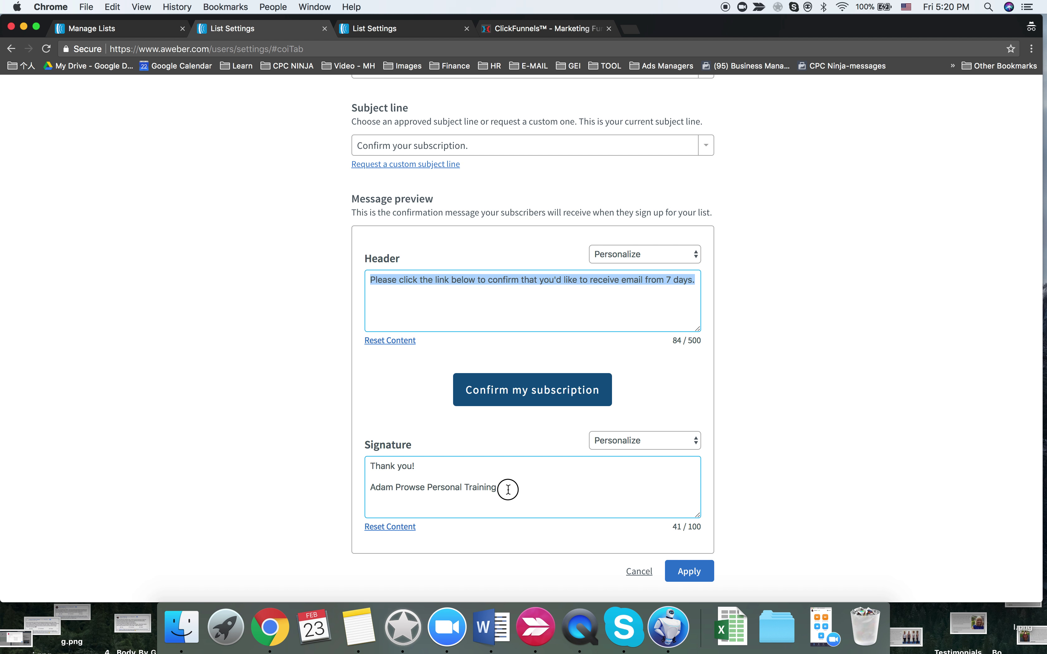
mouse_move(508, 490)
left_mouse_down()
mouse_move(362, 475)
mouse_move(362, 455)
left_mouse_up()
key("super+c")
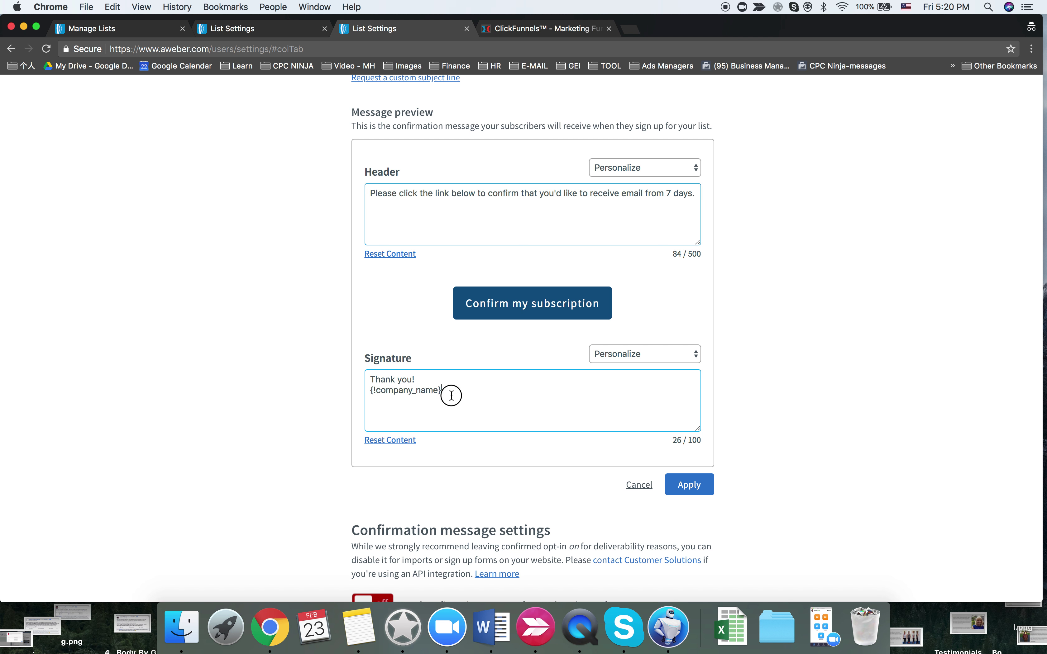
left_click_drag(447, 392, 363, 369)
key("super+v")
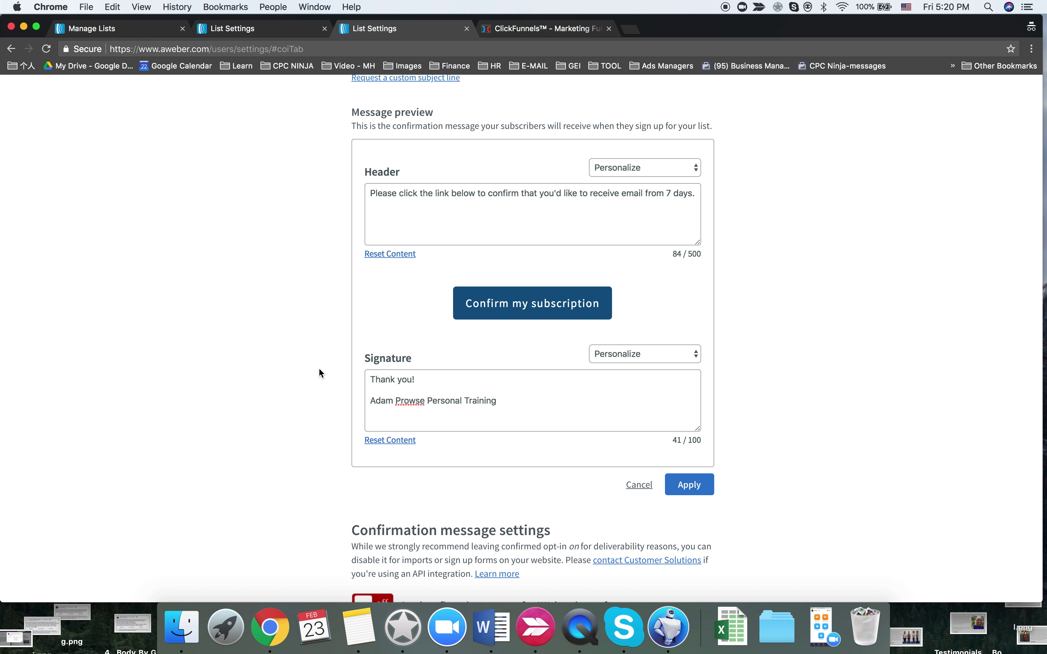
left_click(689, 485)
- Close the Lake MacQuarie message editor and save the Maitland confirmation settings
left_click(299, 27)
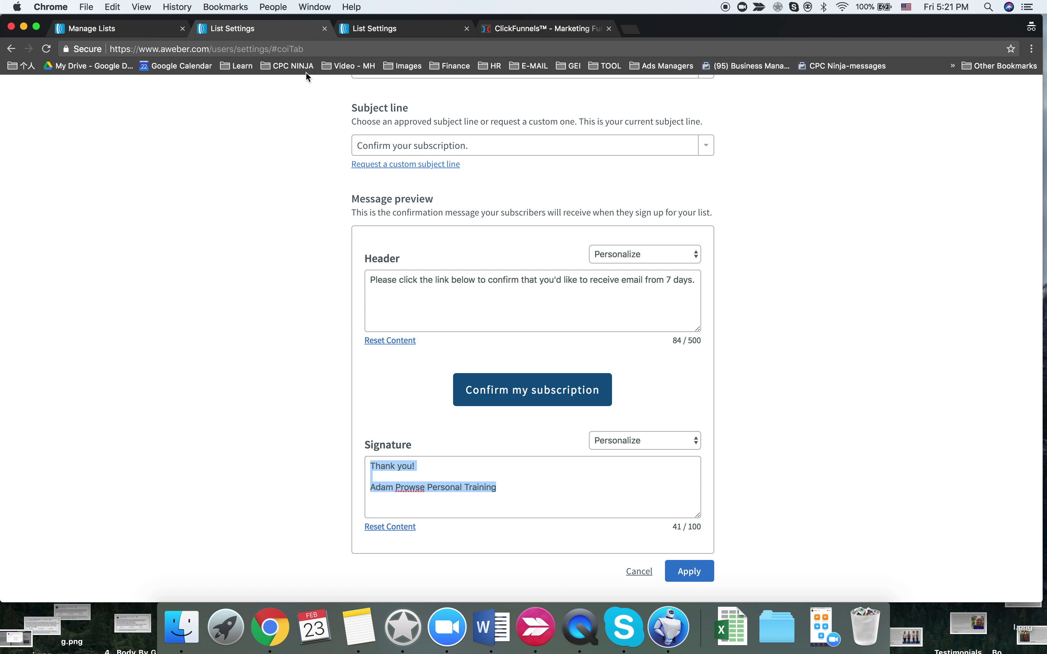
scroll(396, 297, "down", 3)
left_click(696, 482)
scroll(562, 482, "down", 8)
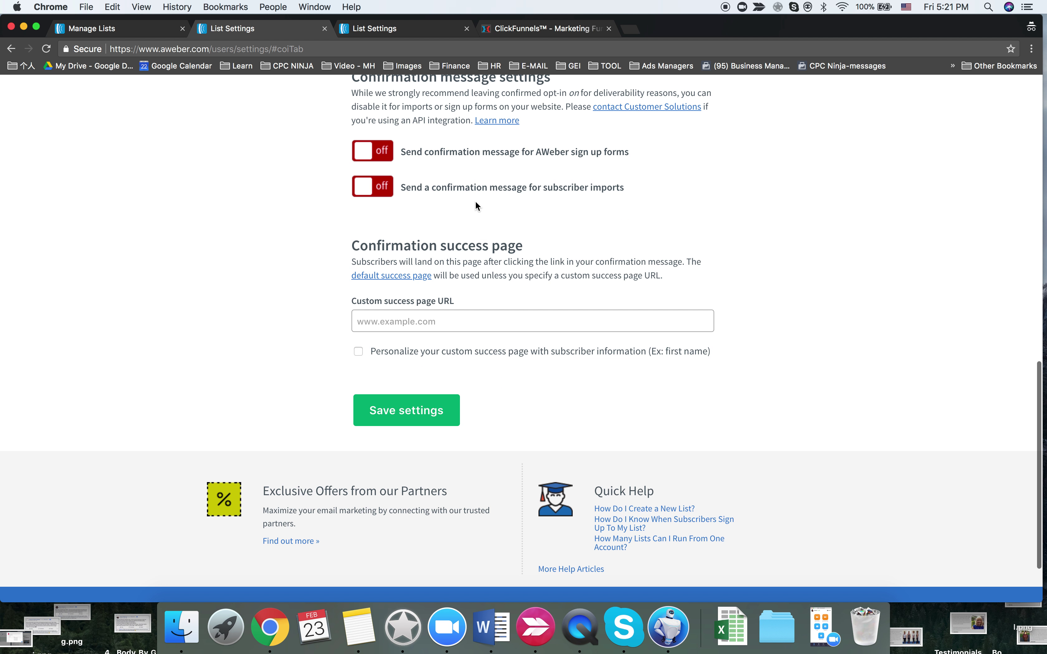
scroll(435, 292, "up", 5)
scroll(442, 349, "down", 5)
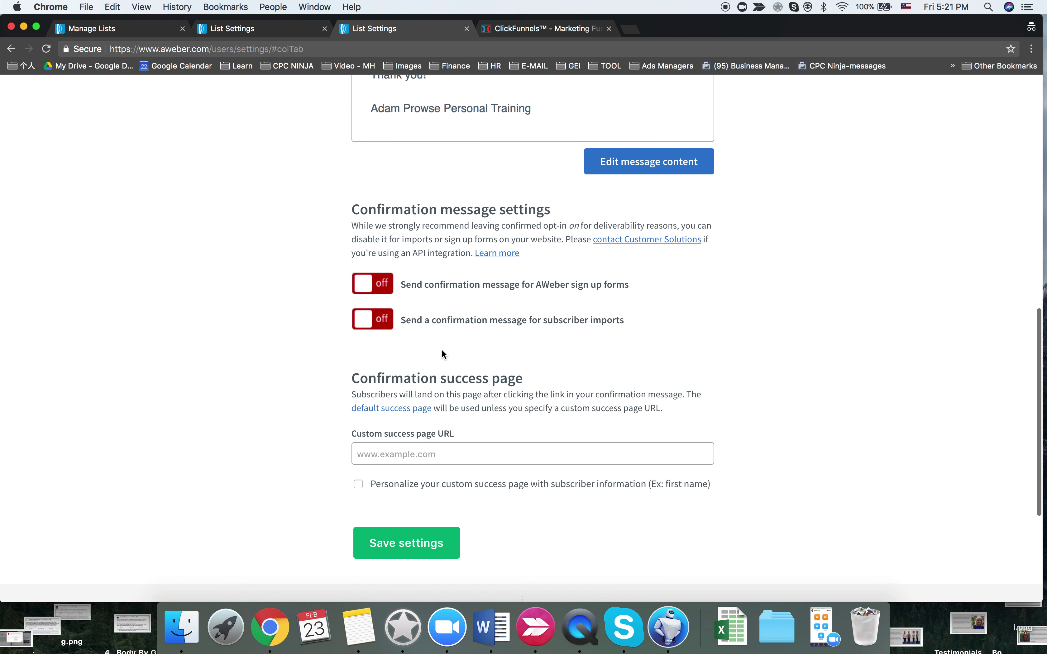
left_click(406, 421)
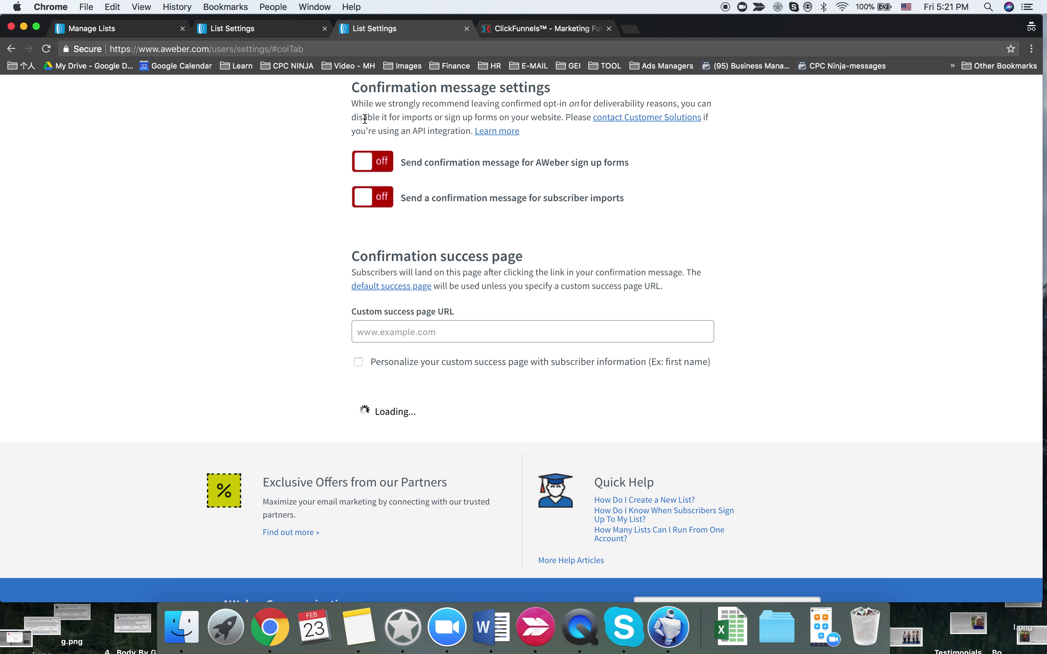
scroll(329, 293, "up", 9)
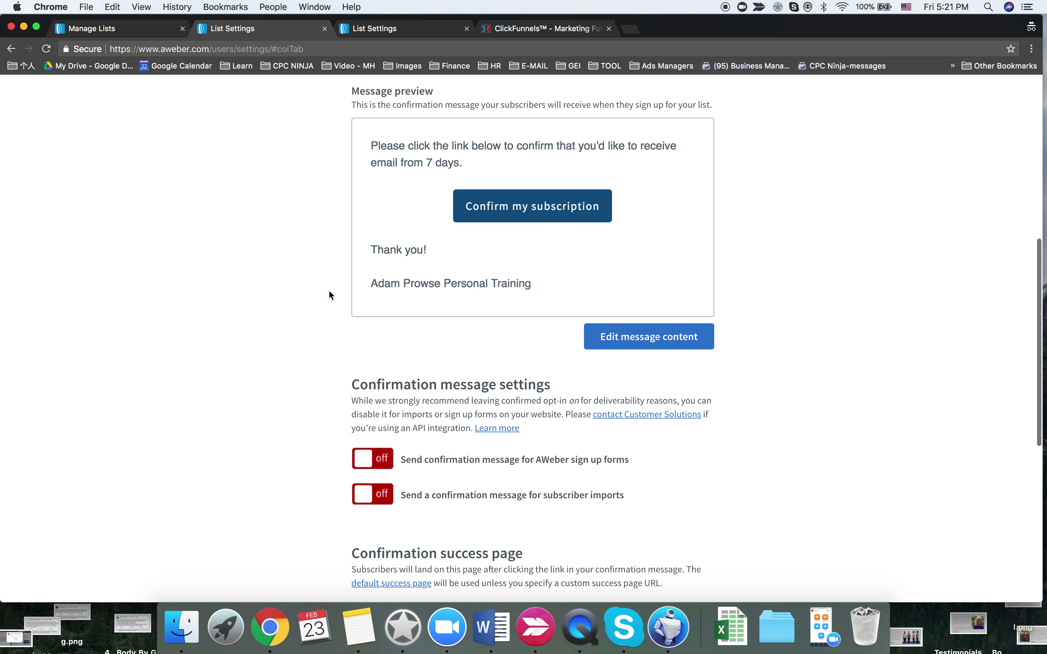
scroll(328, 289, "down", 9)
left_click(402, 327)
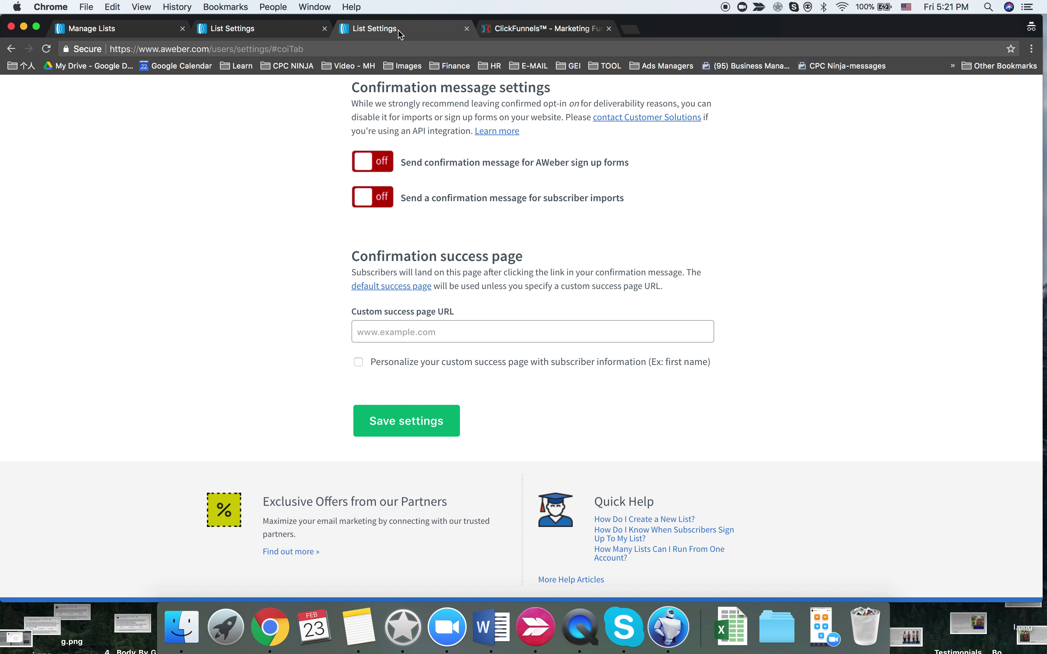
scroll(436, 205, "up", 10)
scroll(437, 206, "up", 5)
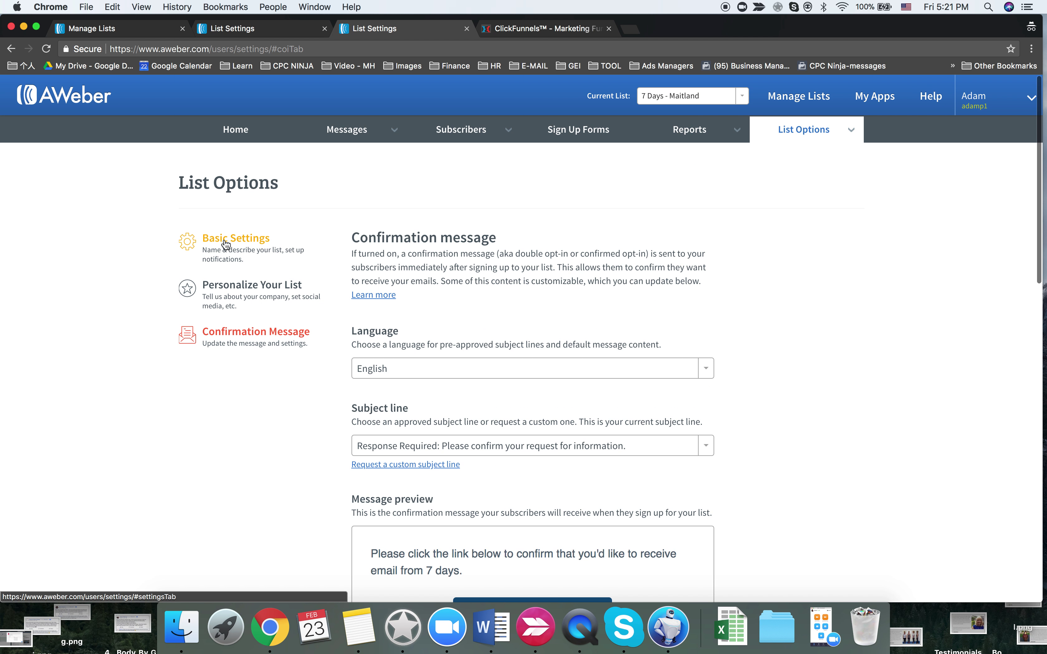
- Open the Sign Up Forms page and close the duplicate tab
left_click(560, 140)
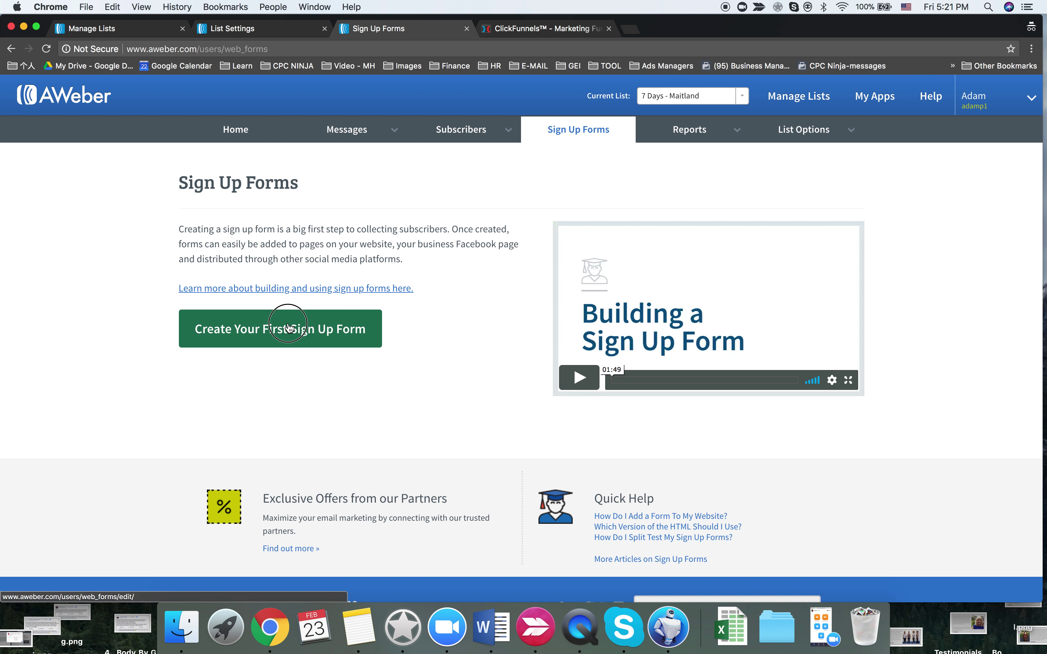
left_click(244, 28)
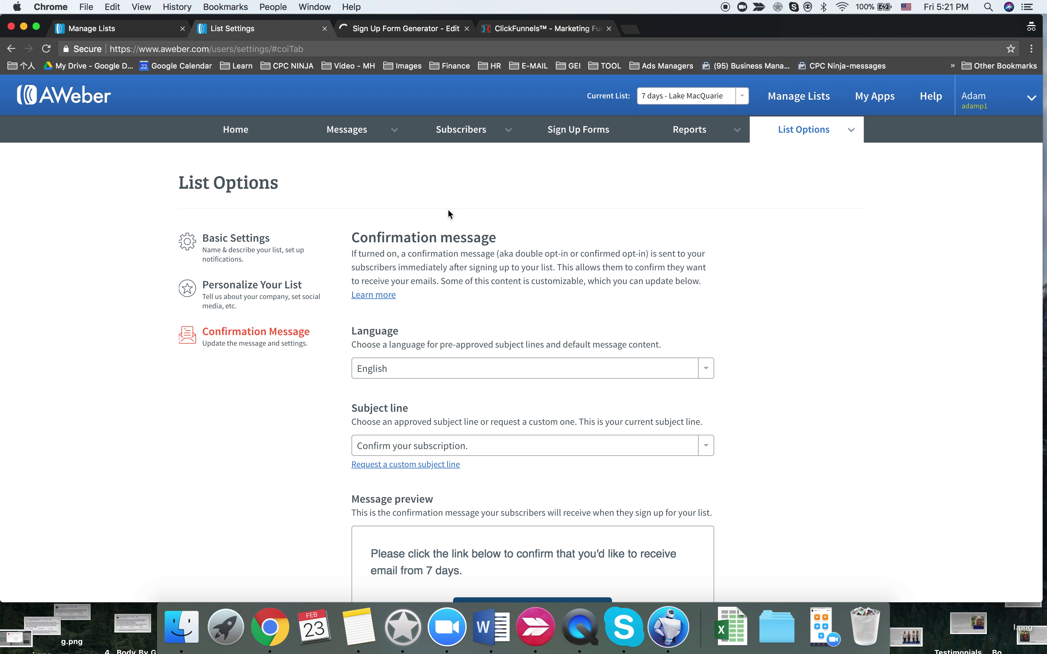
left_click(572, 132)
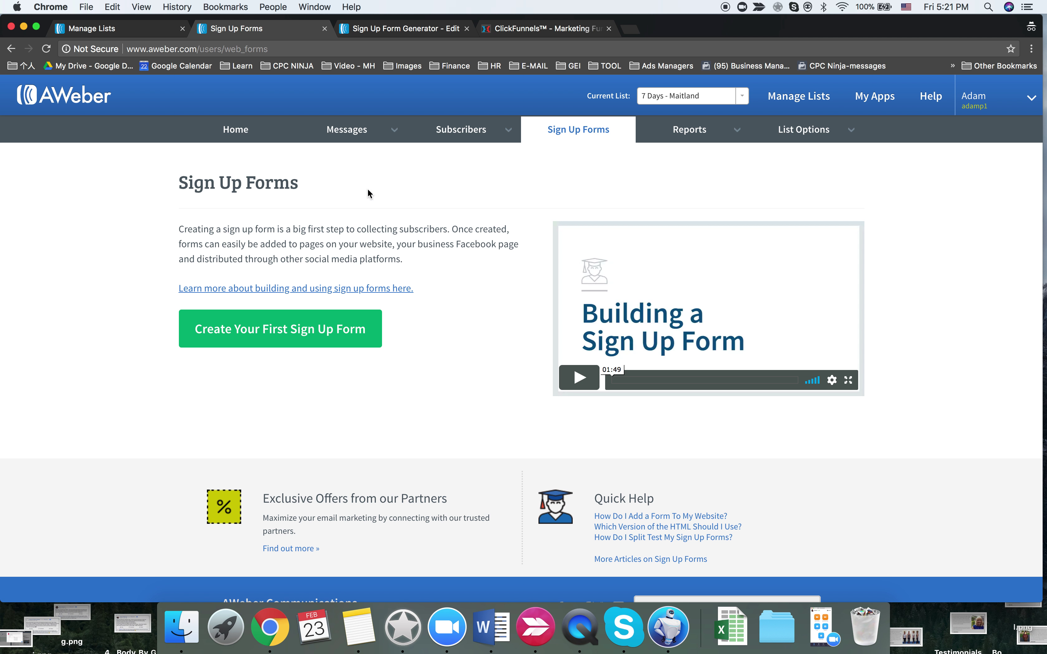
left_click(324, 28)
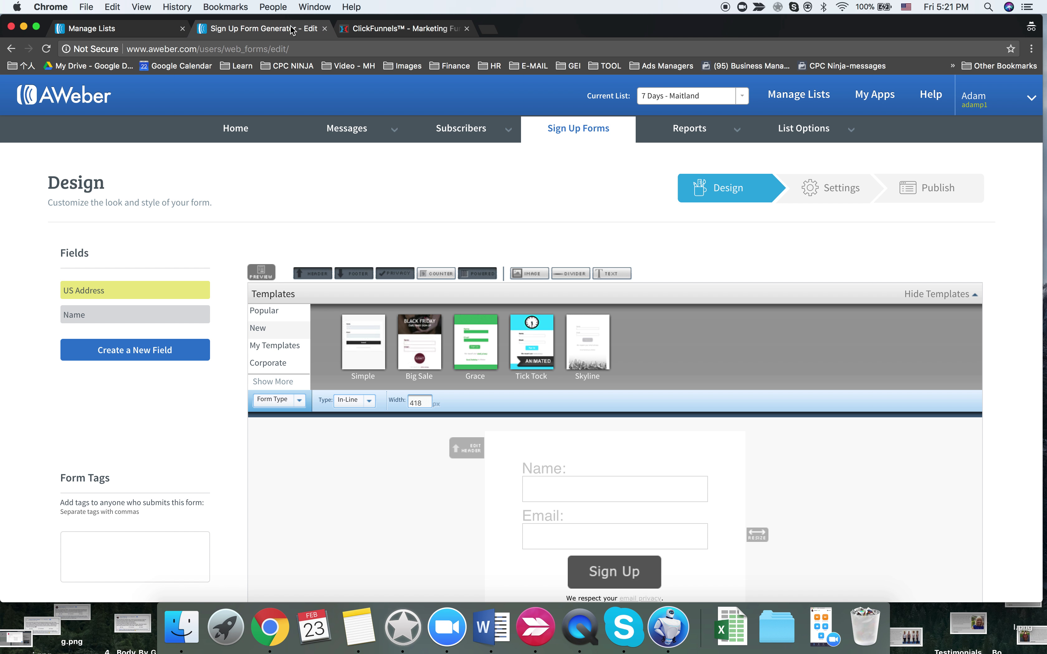
- Inspect the form's Name field options, then make '7 days - Lake MacQuarie' the current list
scroll(416, 447, "down", 3)
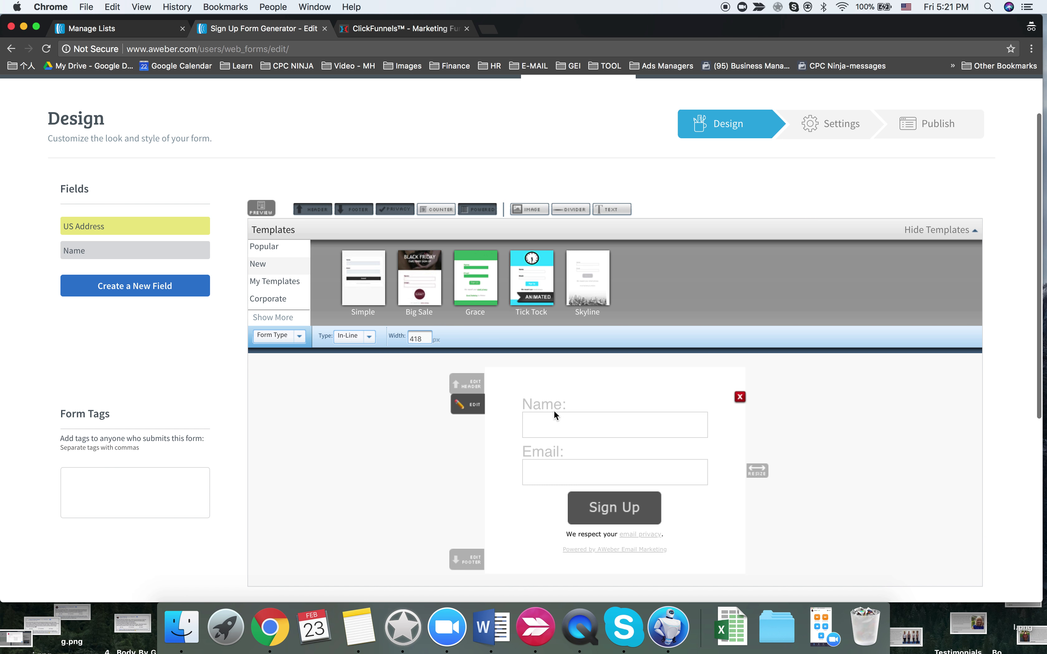
left_click(555, 419)
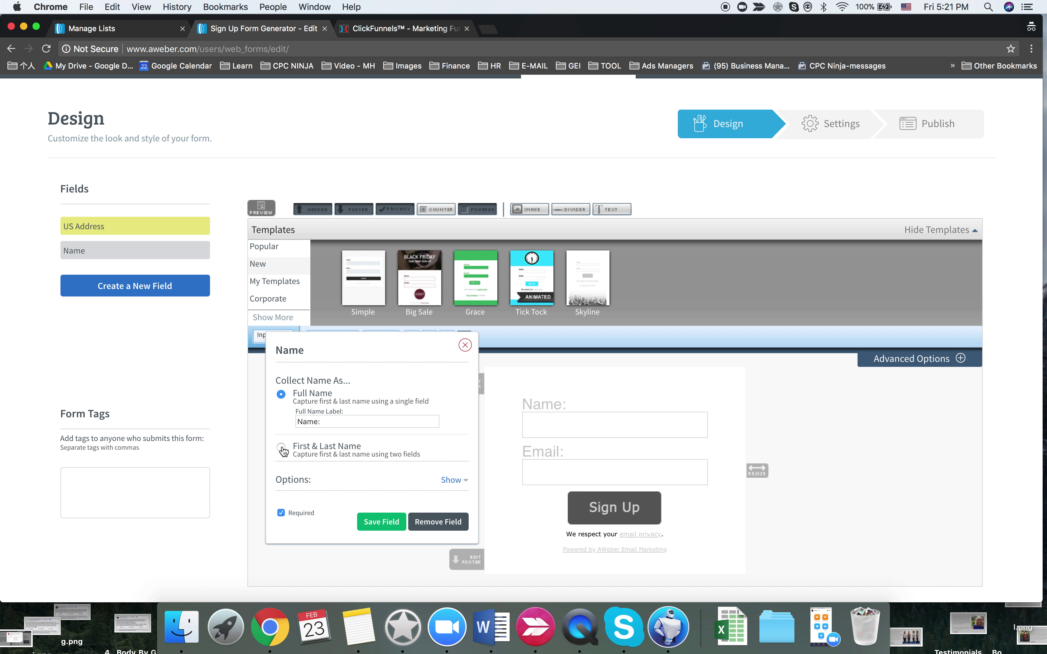
scroll(309, 425, "down", 2)
left_click(458, 447)
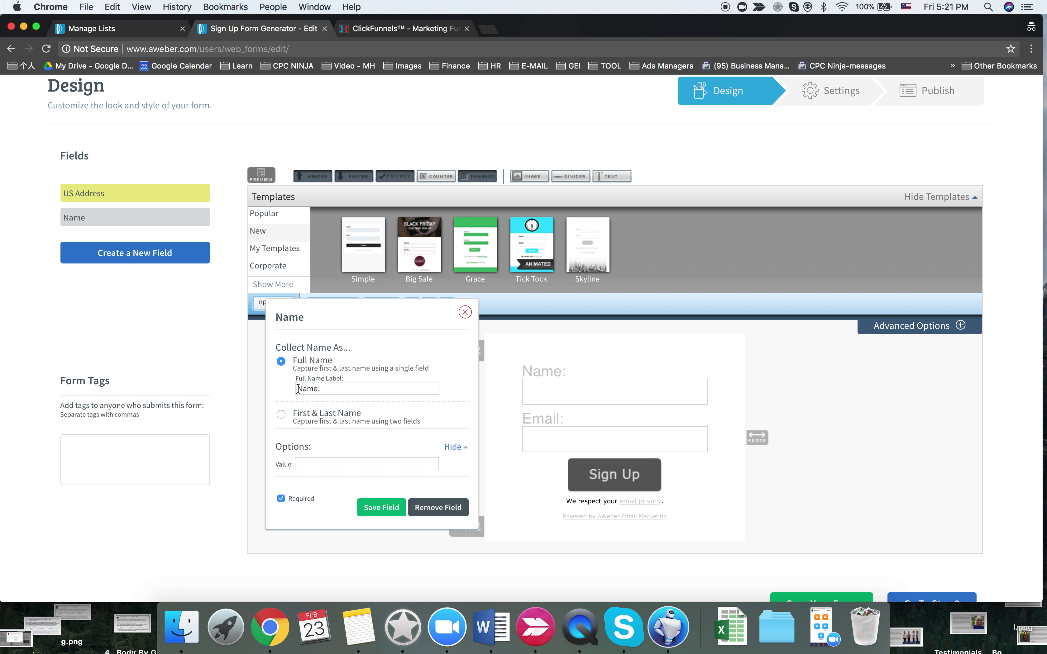
scroll(402, 132, "up", 3)
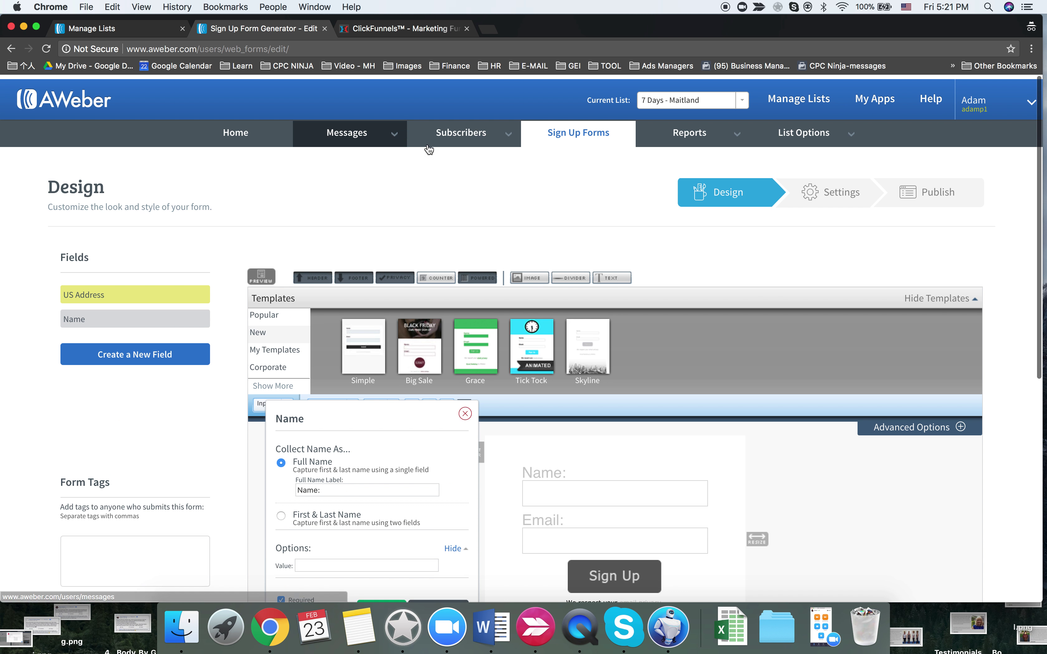
left_click(702, 95)
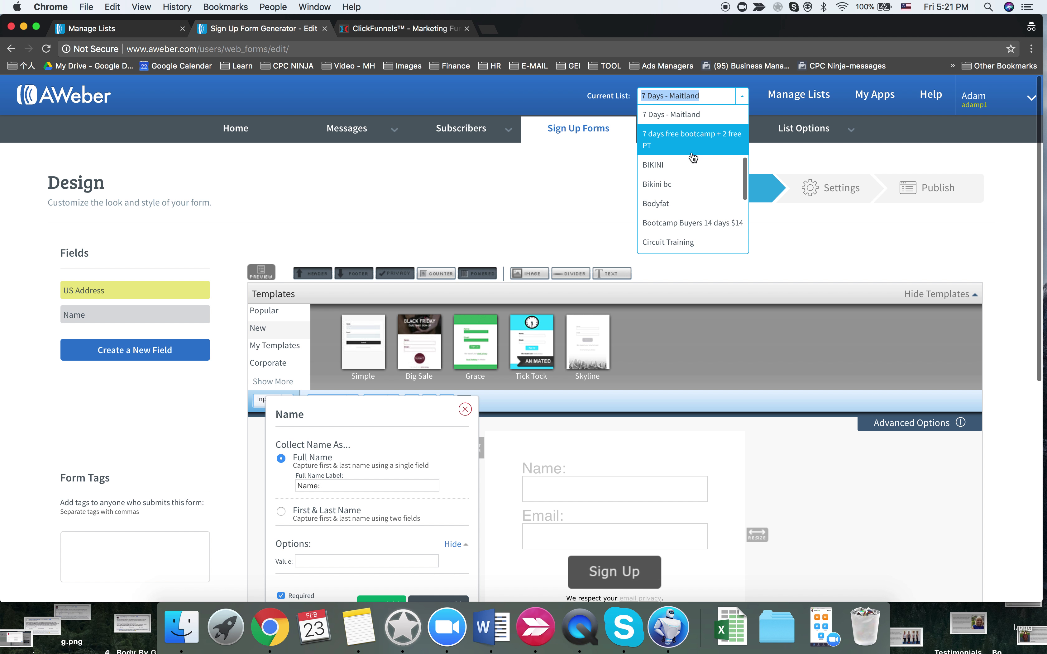
scroll(684, 138, "up", 2)
left_click(678, 125)
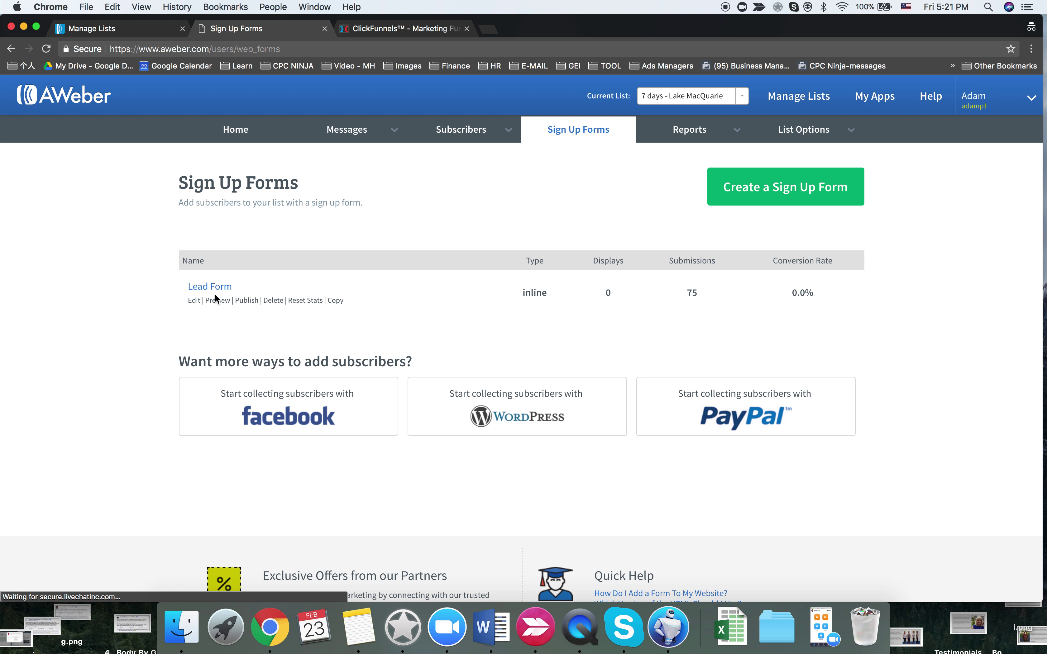
- Review the Lake MacQuarie Lead Form's fields, then make '7 Days - Maitland' the current list
left_click(430, 260)
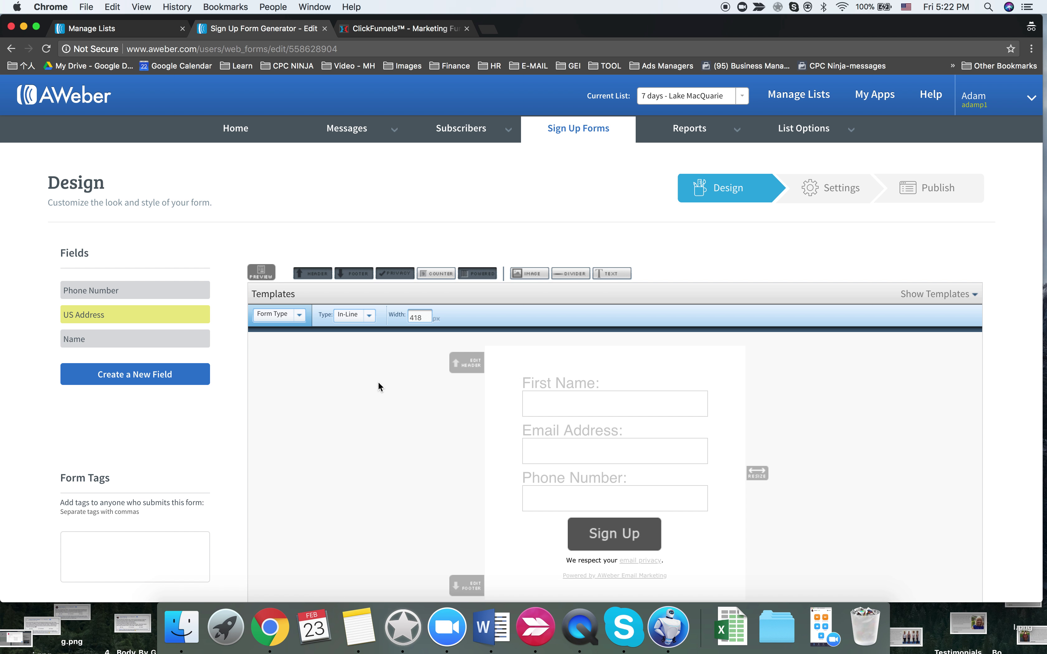
left_click(586, 381)
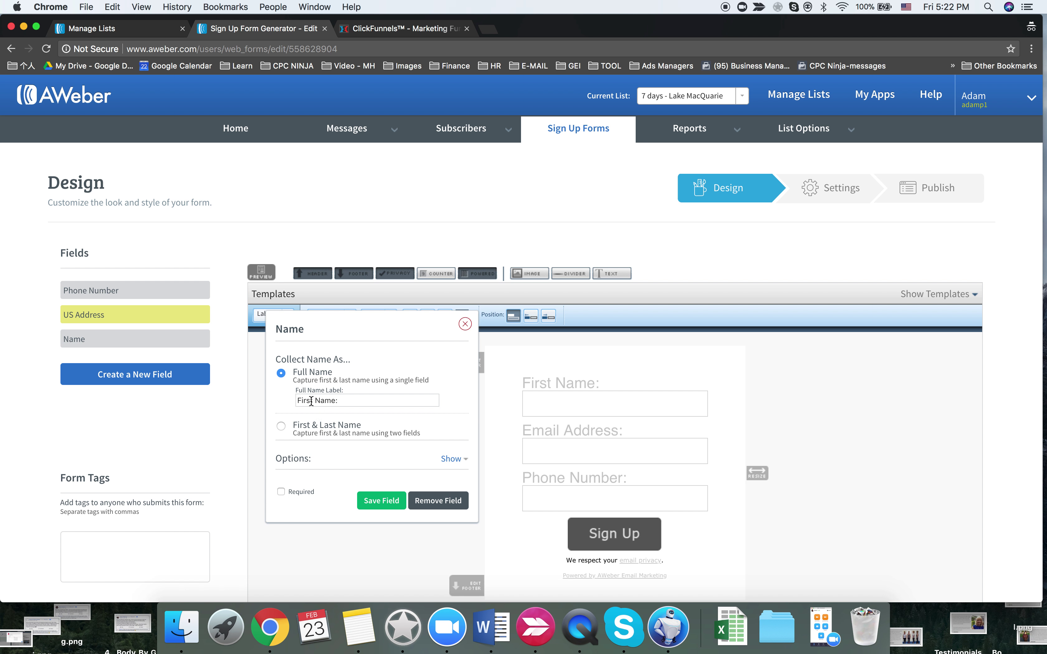
left_click(465, 324)
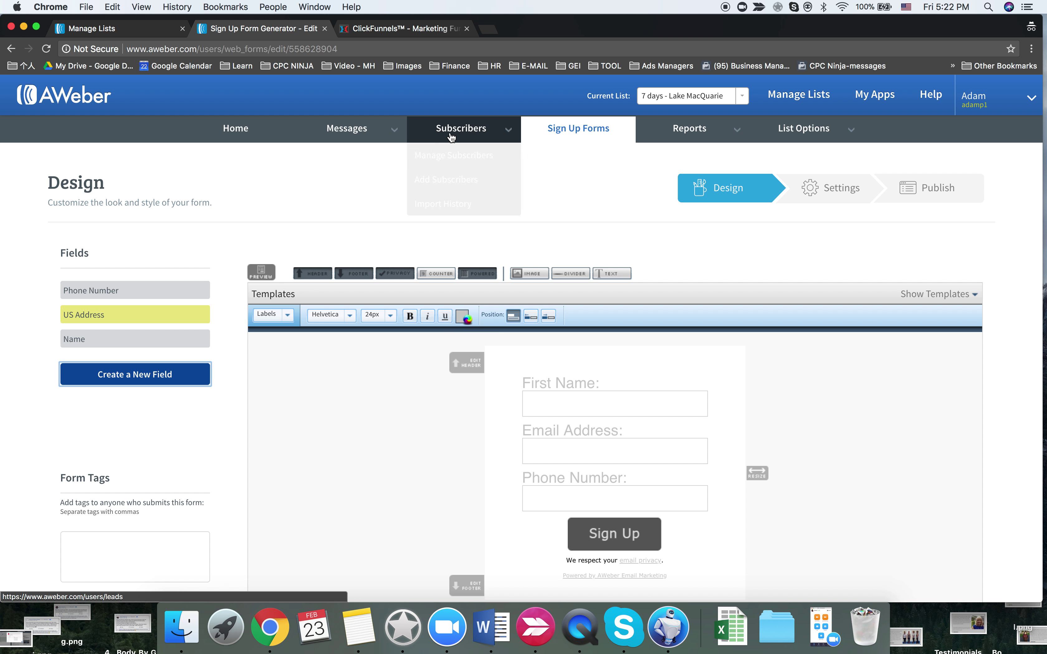
left_click(657, 100)
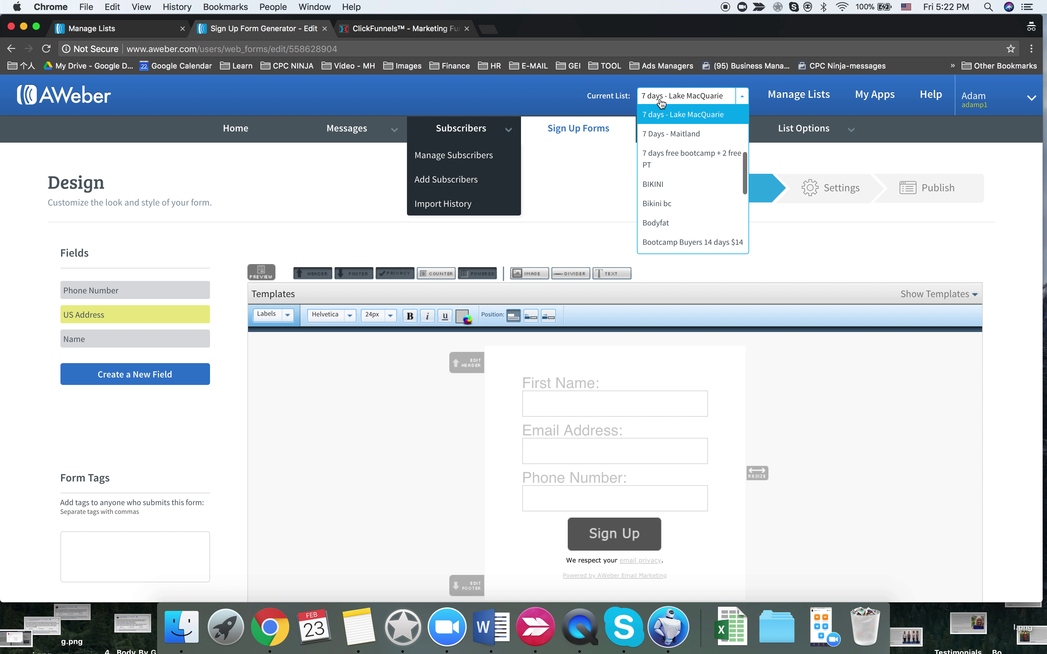
left_click(671, 134)
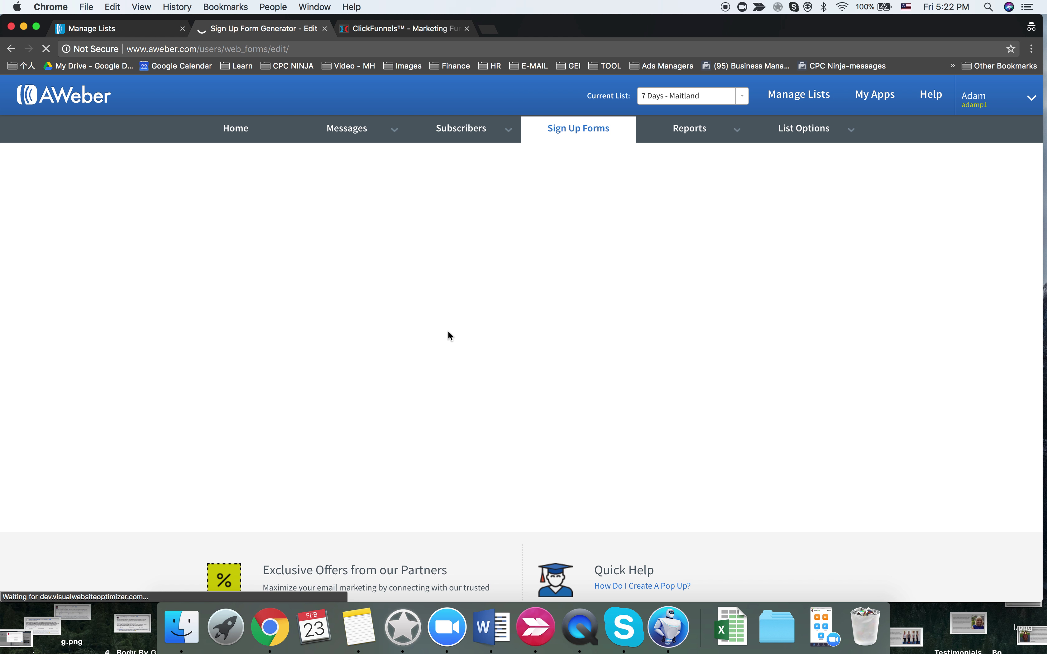
- Relabel the new form's Name field to 'First Name'
scroll(445, 351, "down", 3)
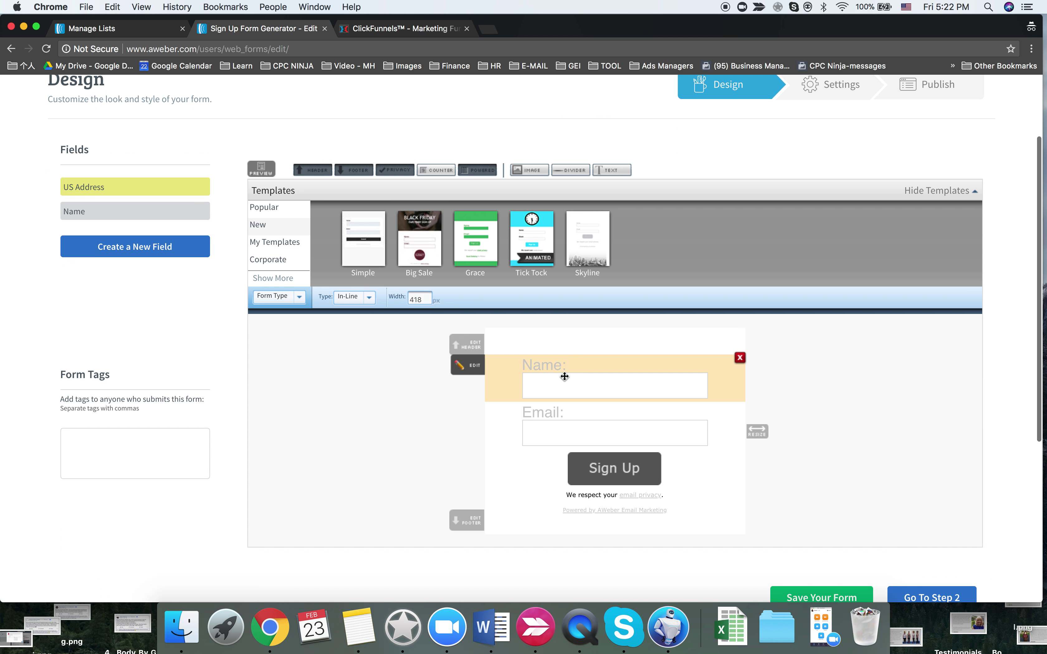
left_click(563, 379)
left_click(298, 384)
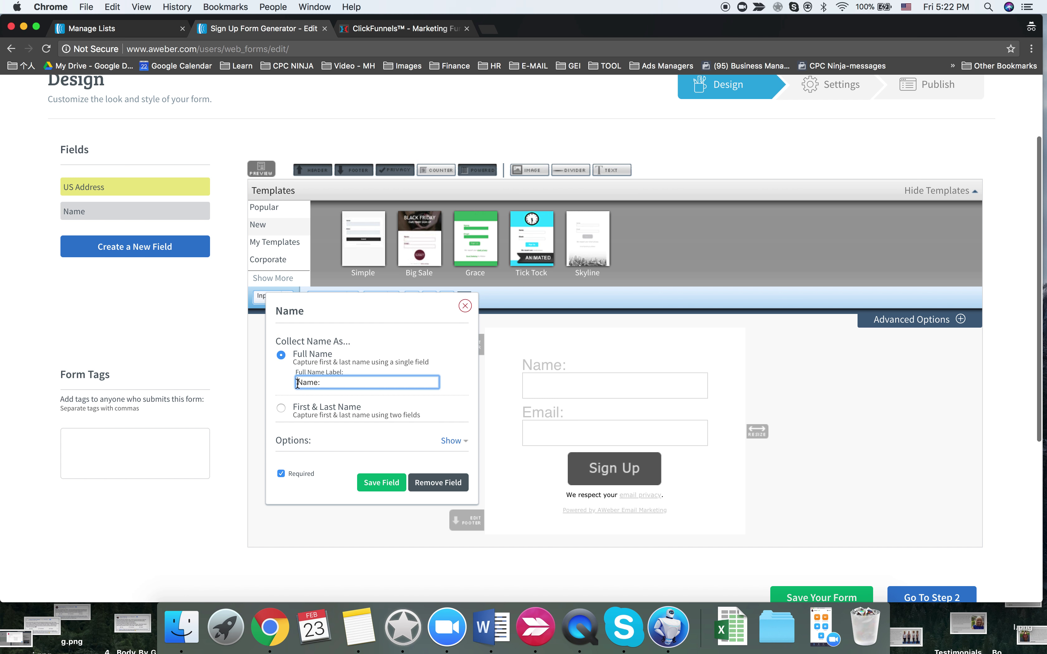
type("First")
left_click(379, 483)
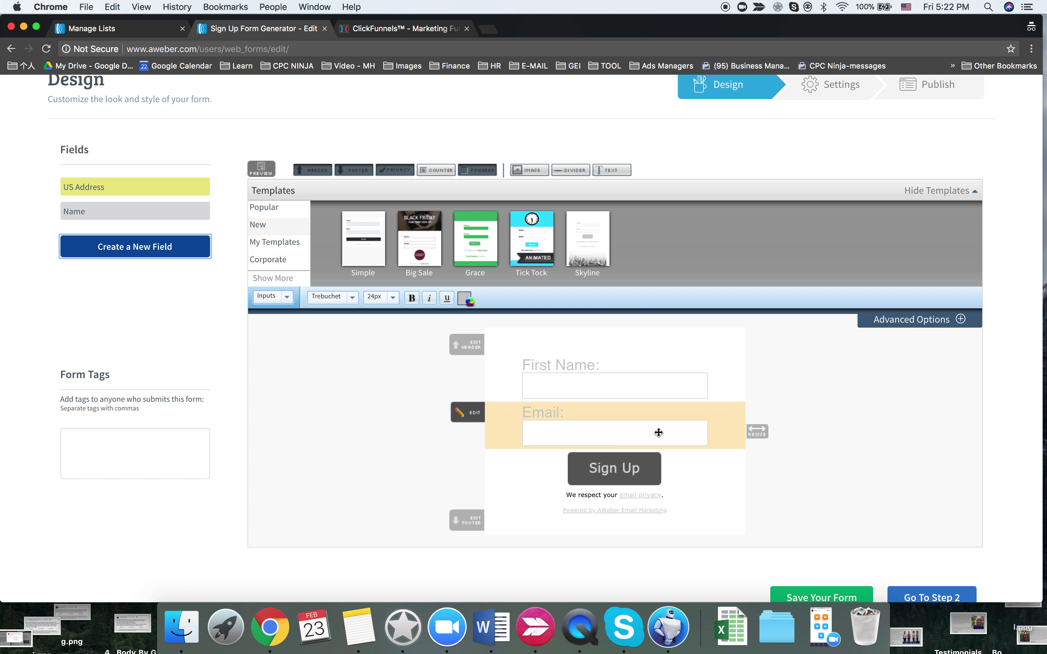
- Add a required Phone Number text field and save the sign-up form
left_click(150, 246)
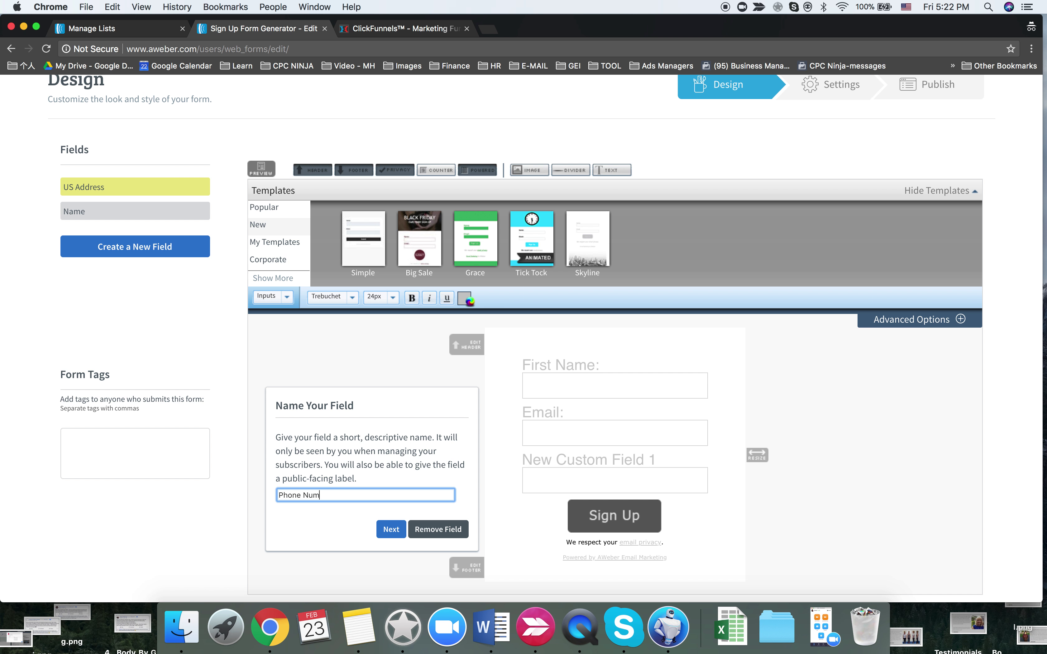
left_click(390, 529)
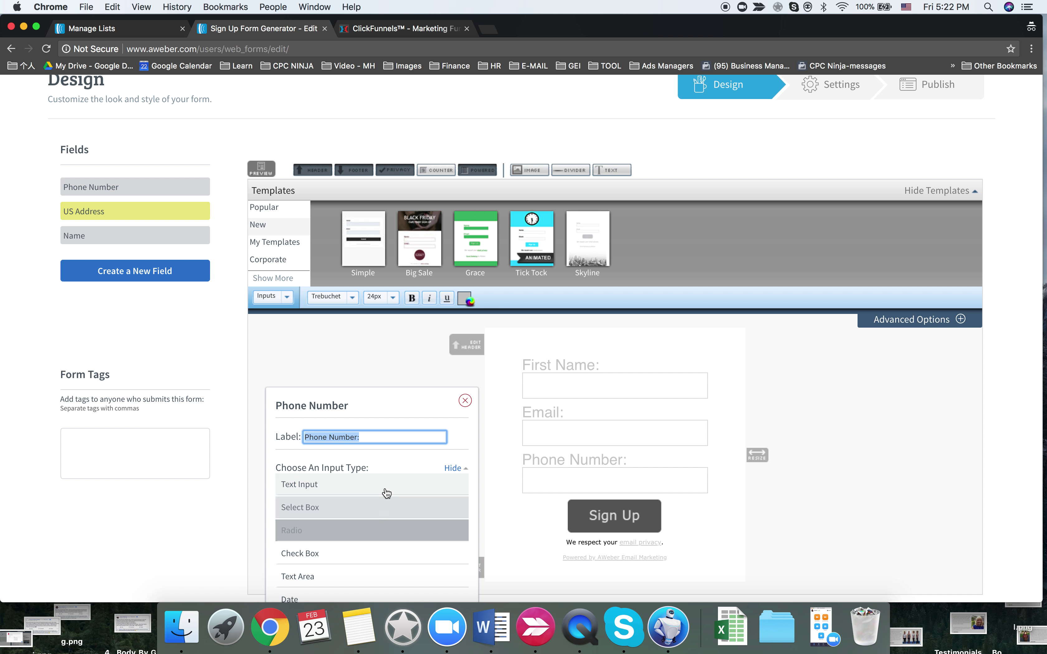
scroll(372, 485, "down", 3)
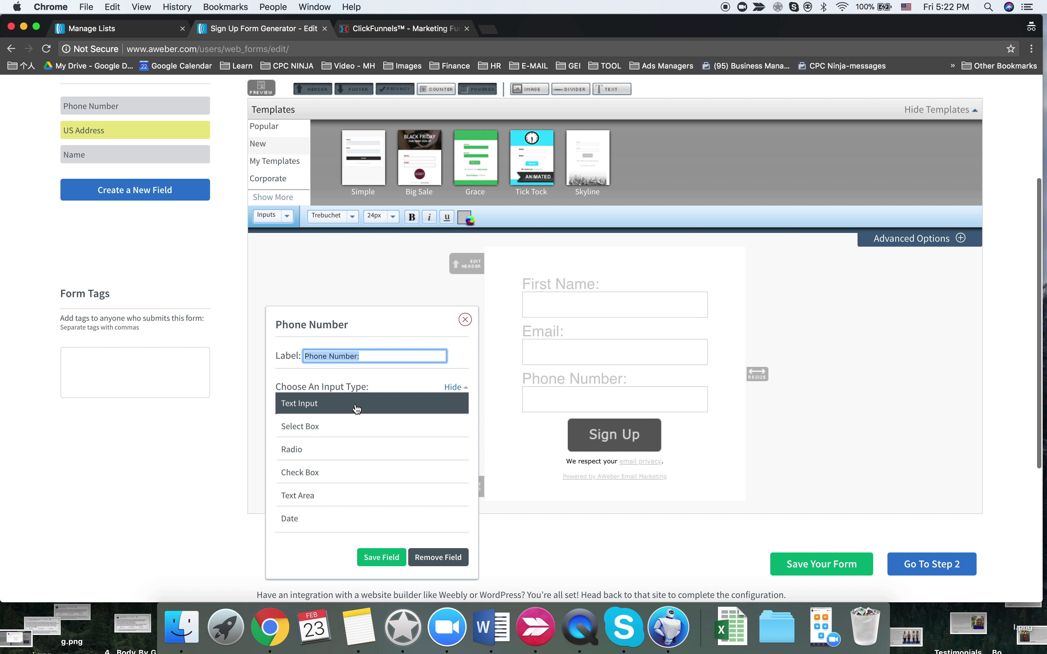
left_click(357, 409)
left_click(295, 469)
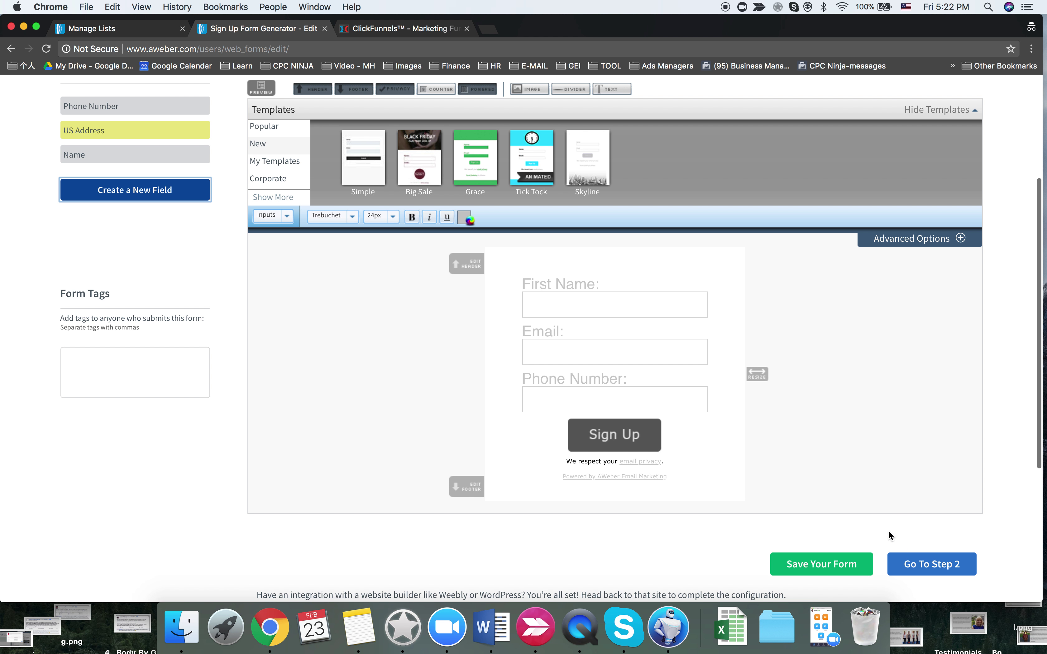
left_click(833, 564)
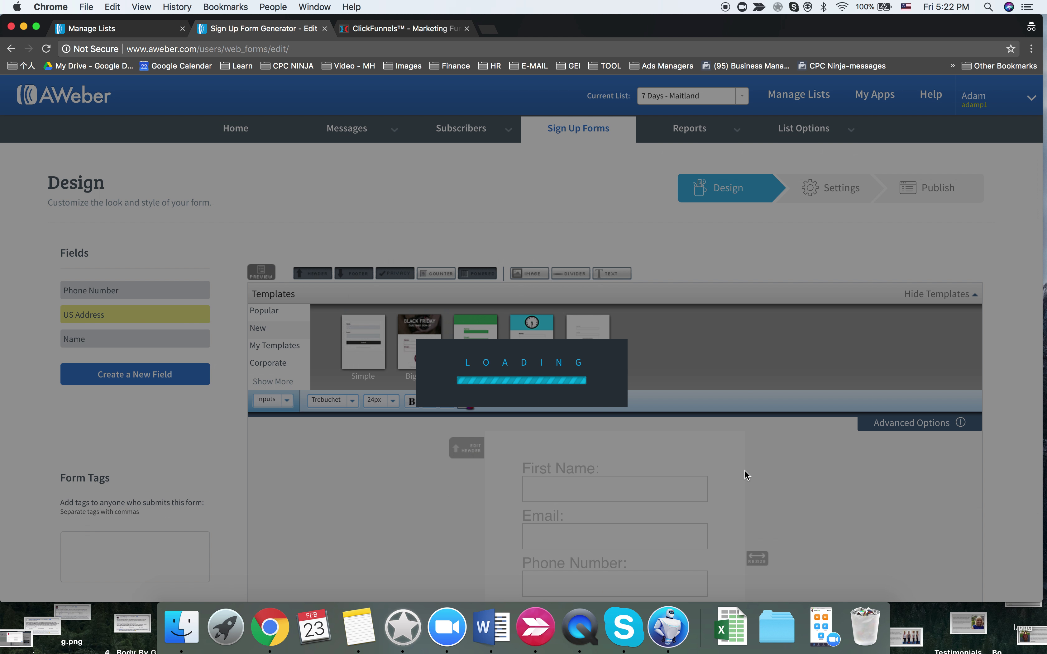
scroll(743, 474, "down", 6)
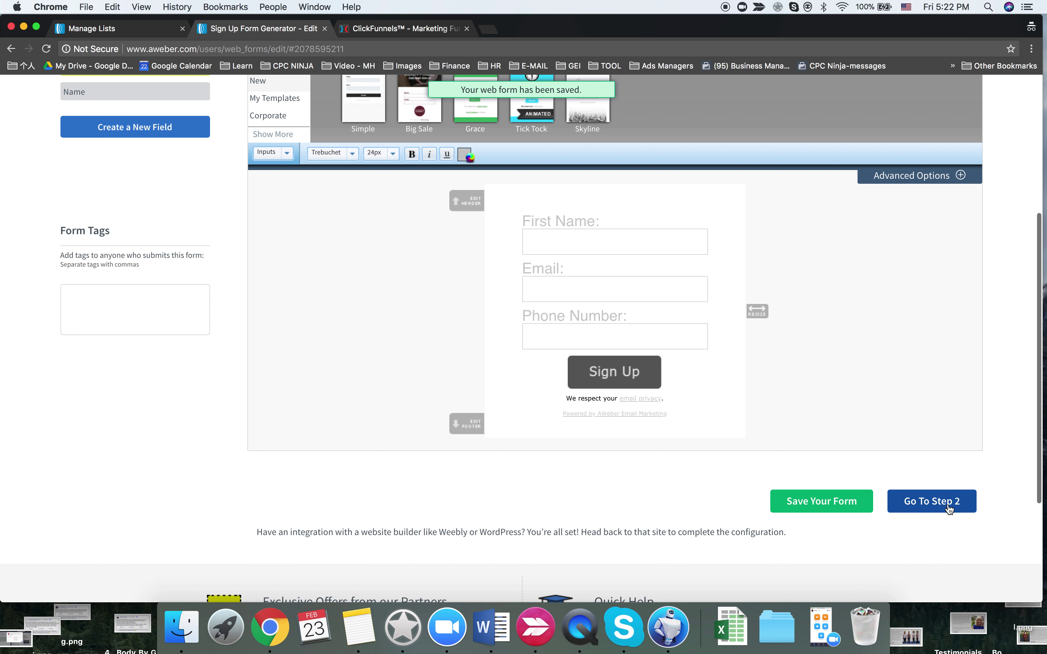
- On step 2, keep the form name and select the My_Web_Form ad tracking value in advanced settings
left_click(948, 508)
left_click(251, 309)
scroll(251, 305, "down", 3)
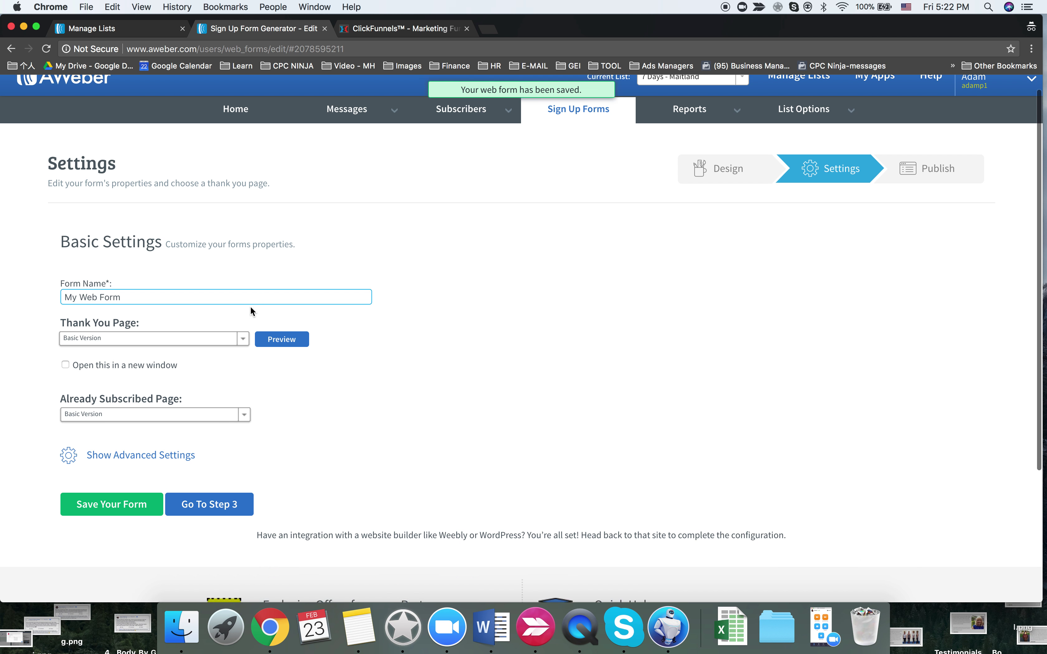
left_click(80, 326)
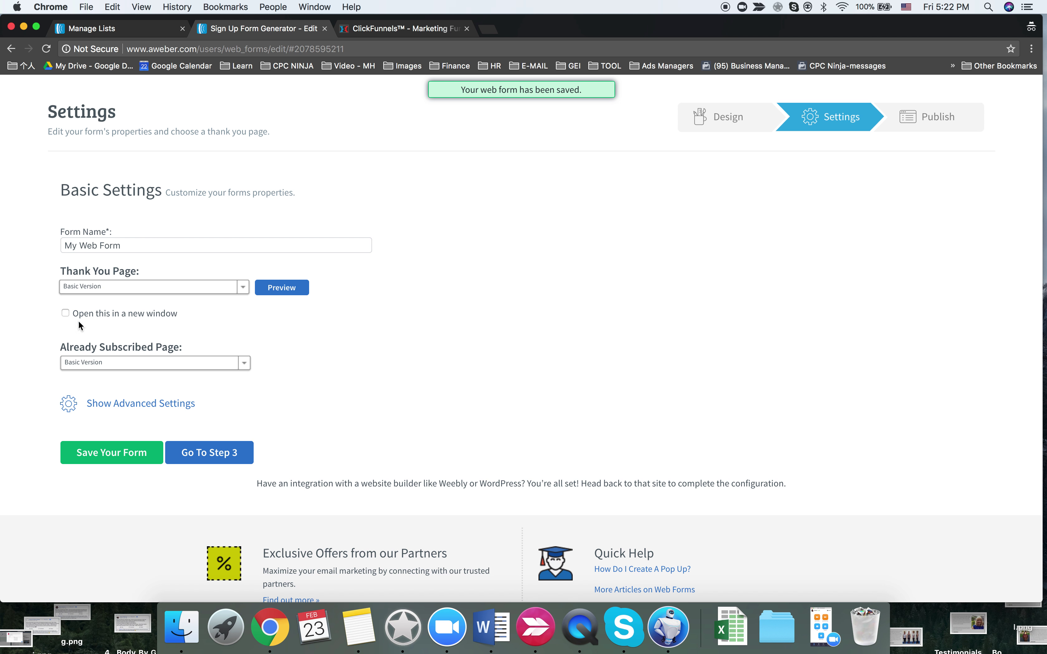
left_click(169, 405)
scroll(264, 389, "down", 2)
left_click(147, 362)
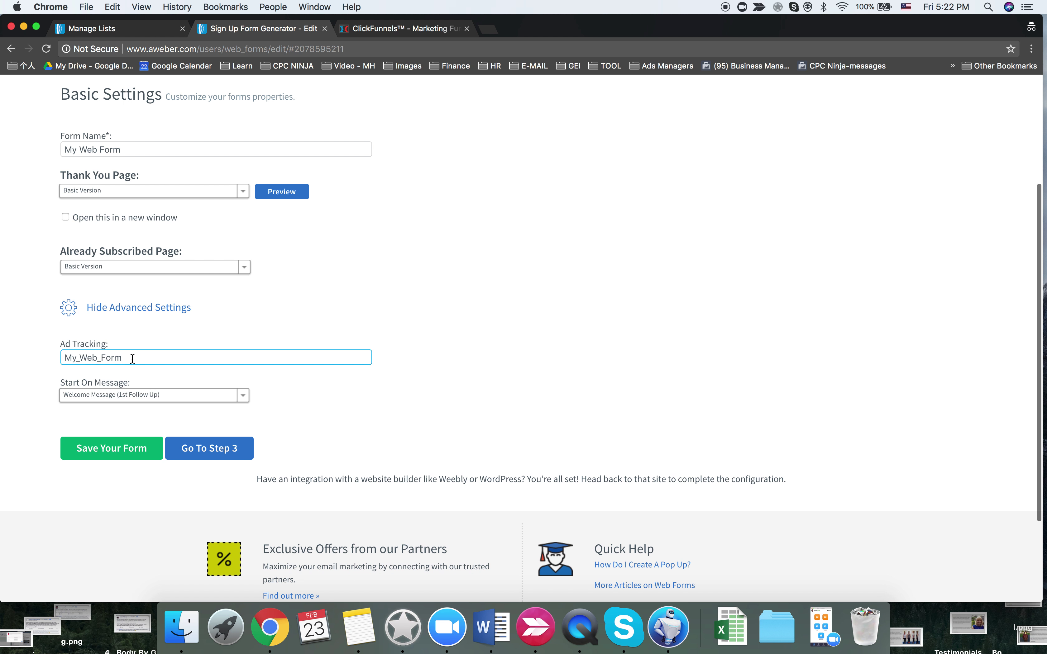
left_click(139, 380)
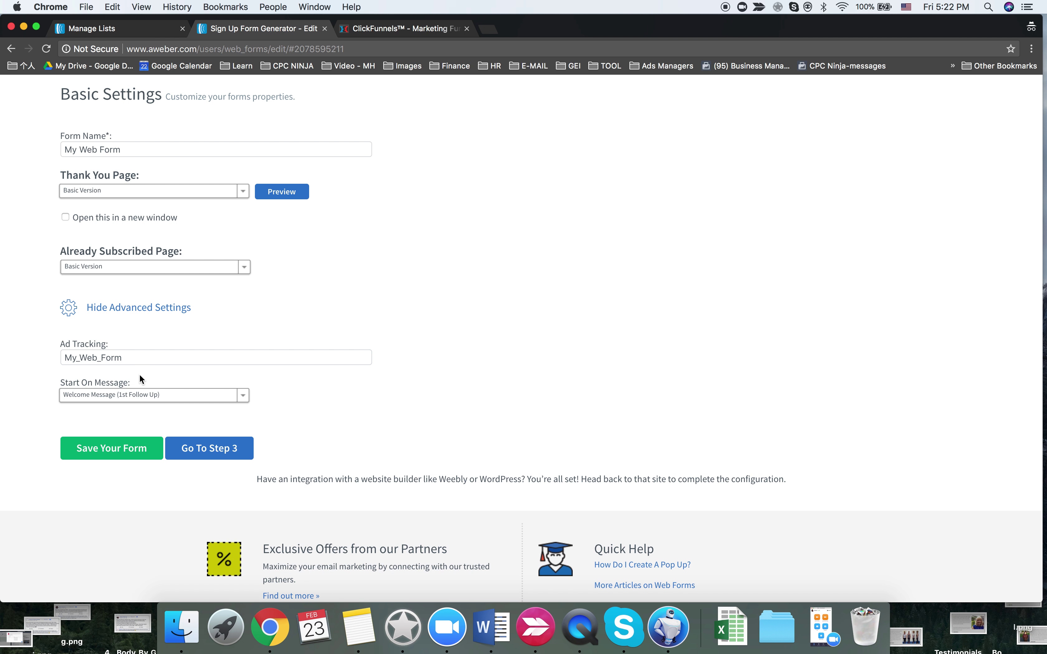
left_click(134, 359)
double_click(134, 356)
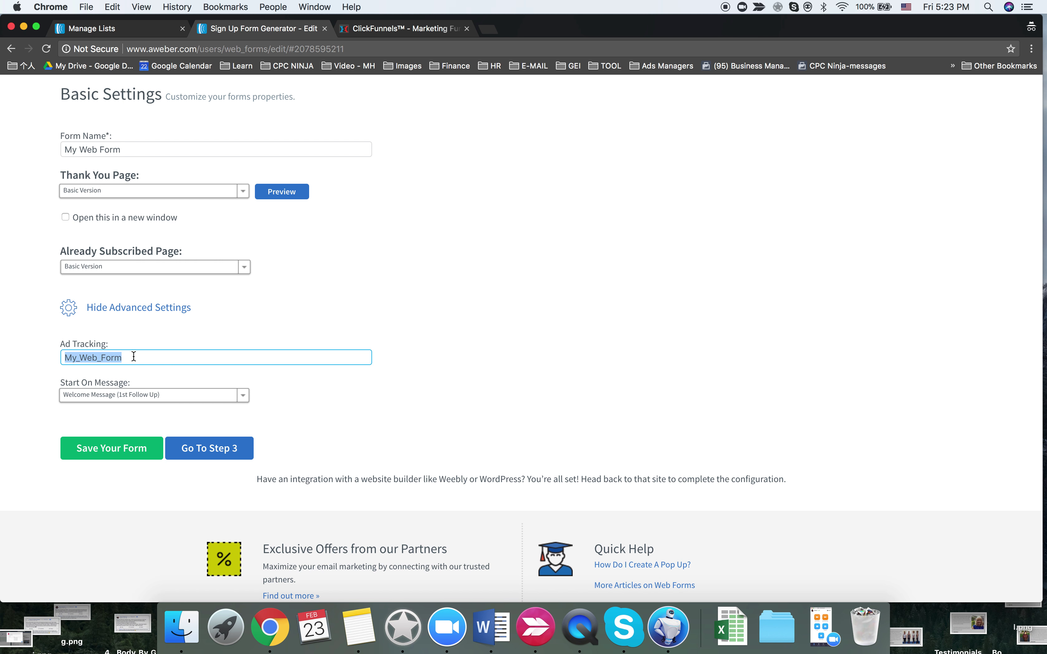
- Continue to the Publish step, then return to the sign-up forms list
left_click(218, 446)
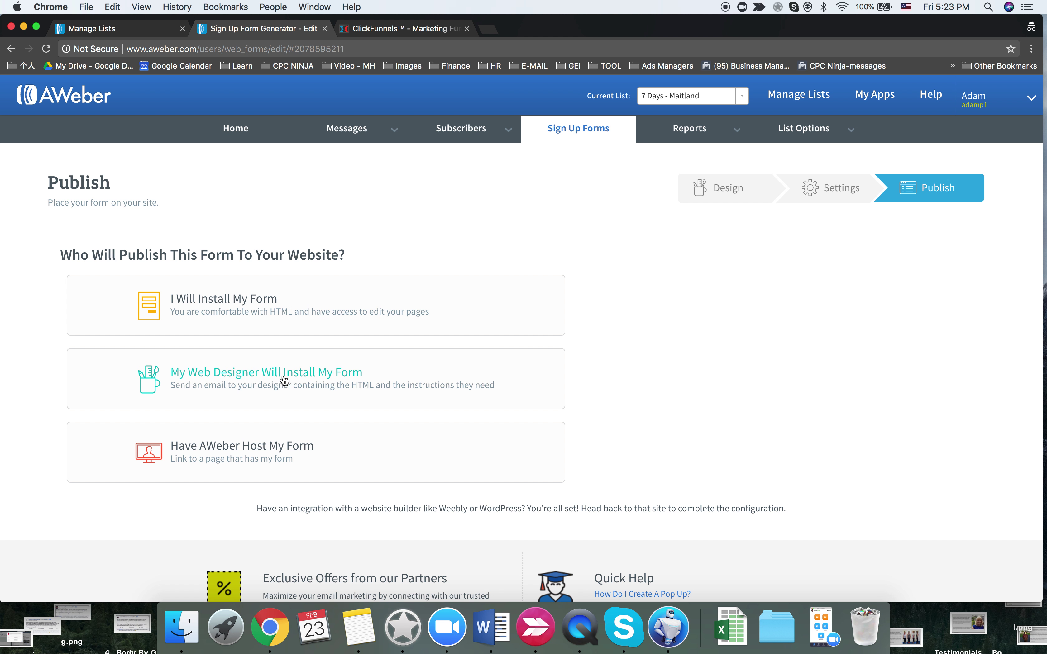
scroll(597, 357, "down", 5)
scroll(596, 358, "up", 5)
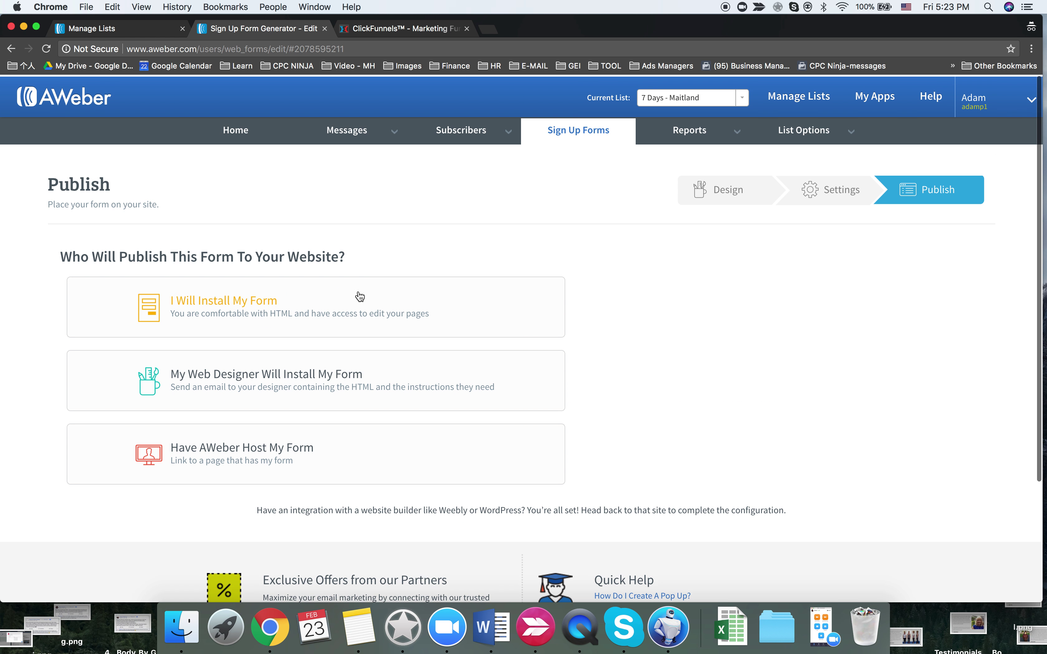
left_click(611, 132)
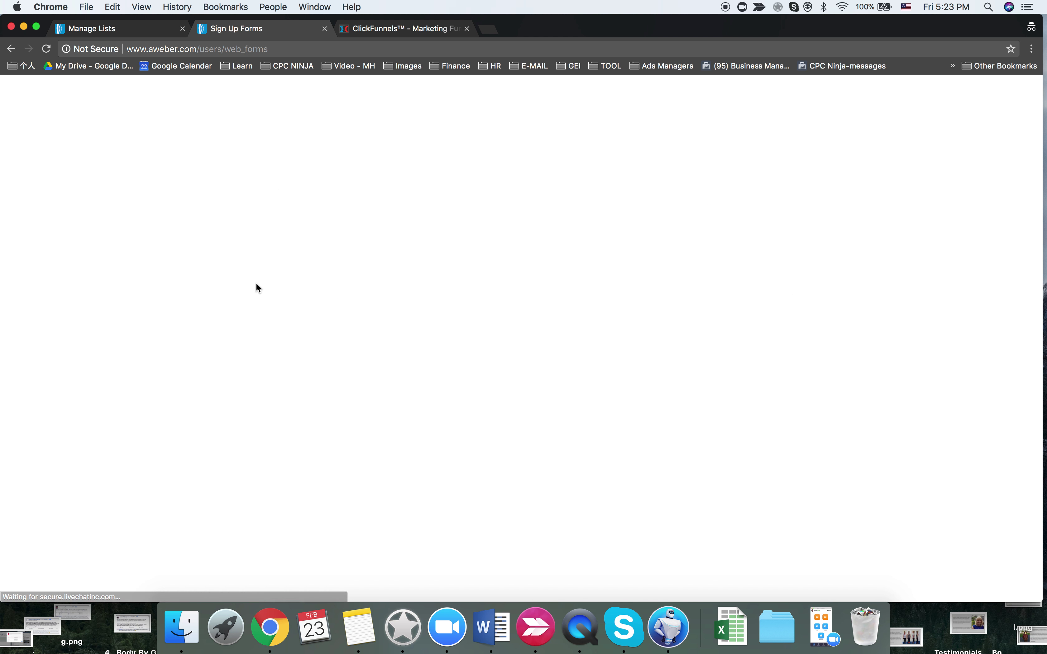
- Rename the Maitland sign-up form to 'Lead Form', save it, and go to the ClickFunnels funnels page
left_click(195, 302)
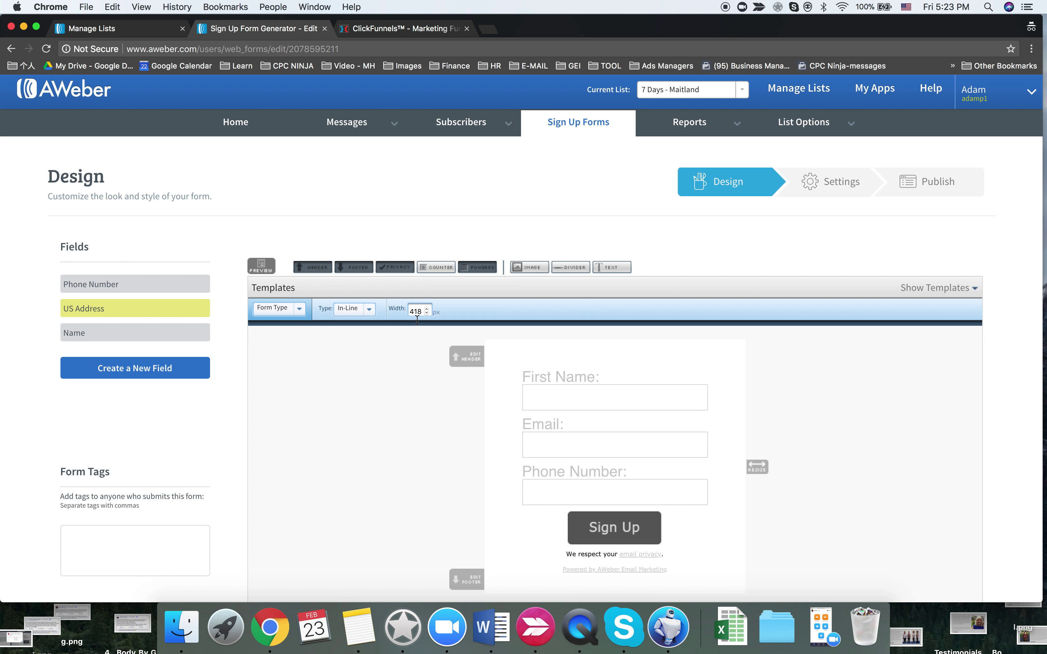
scroll(416, 319, "down", 6)
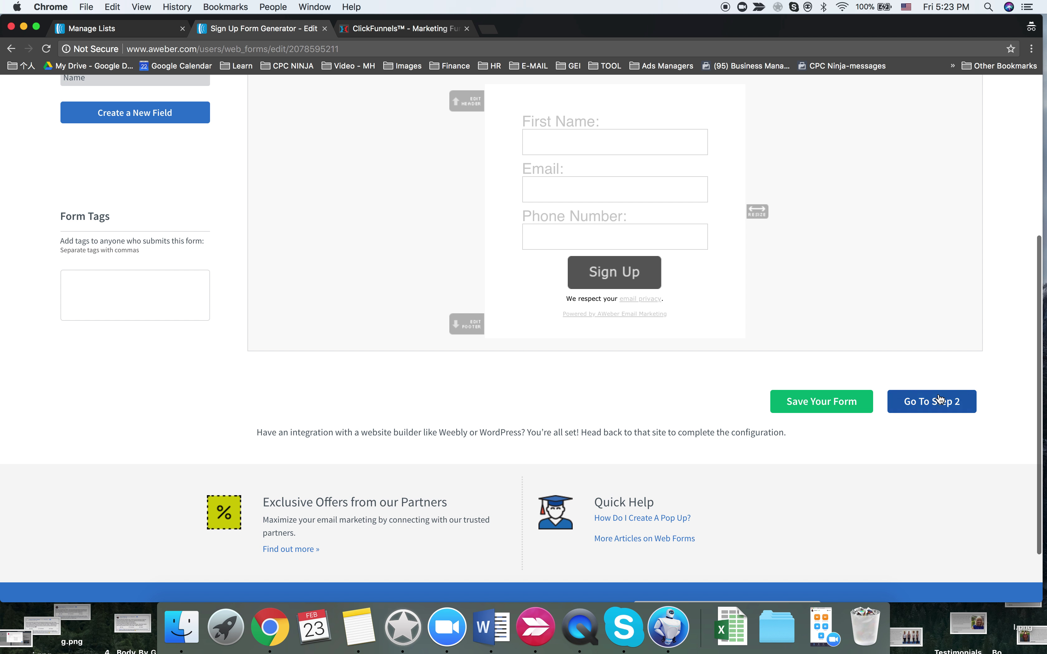
left_click(937, 396)
triple_click(145, 321)
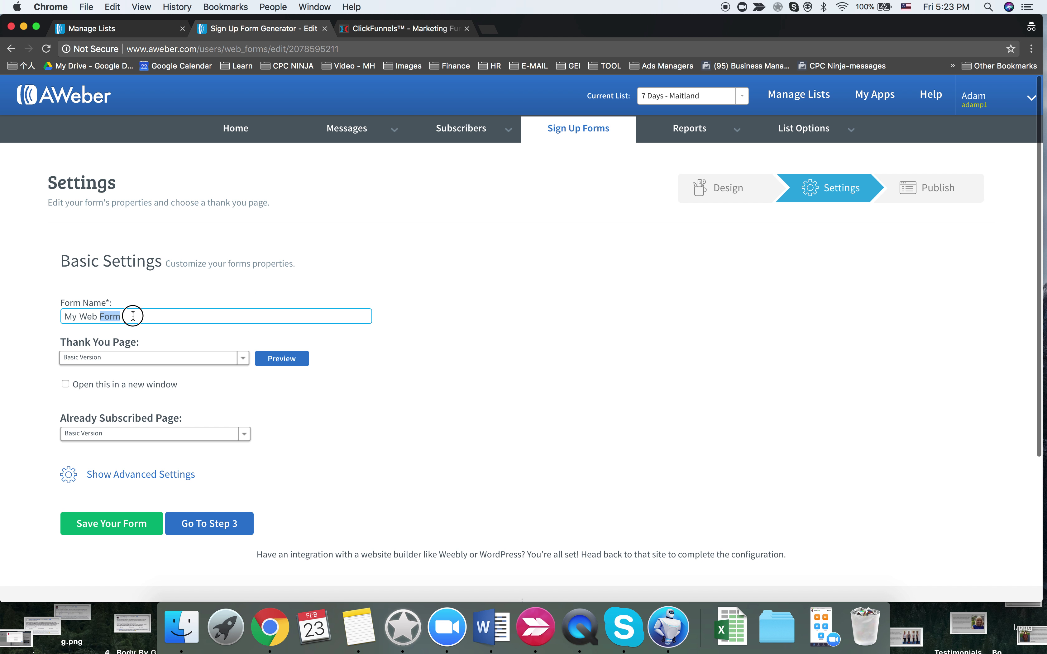
type("Lead")
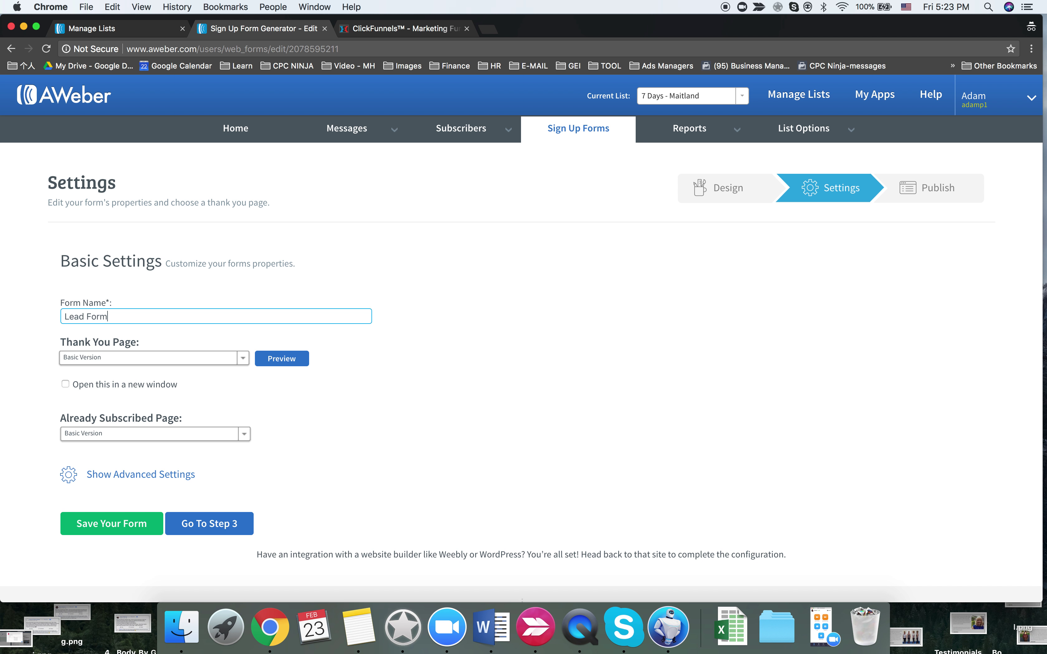
left_click(142, 525)
scroll(670, 435, "down", 5)
scroll(672, 398, "up", 5)
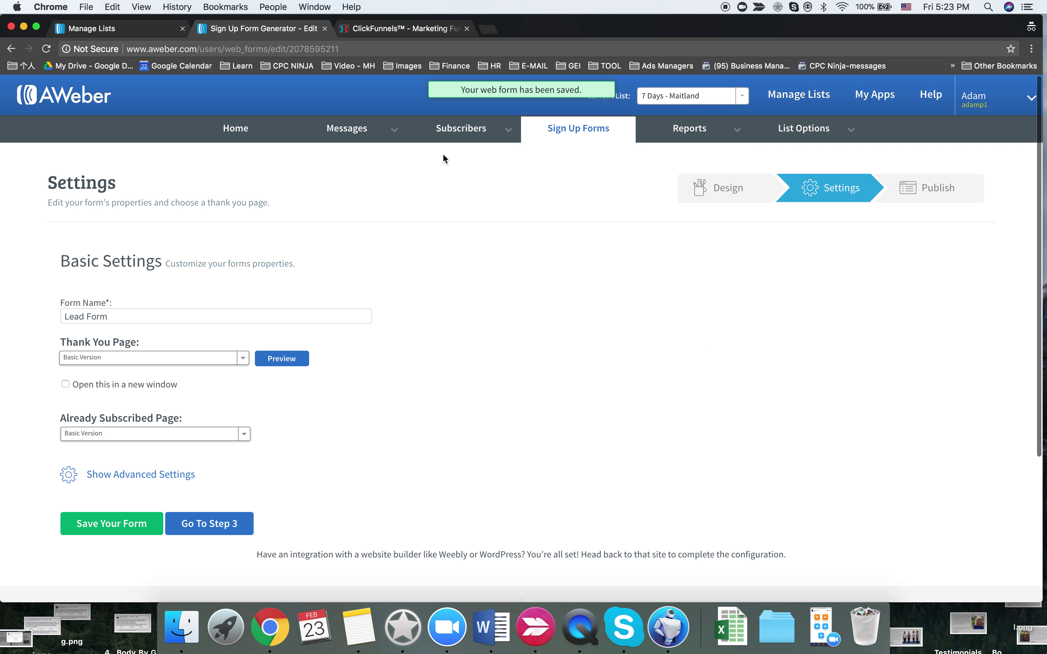
left_click(362, 28)
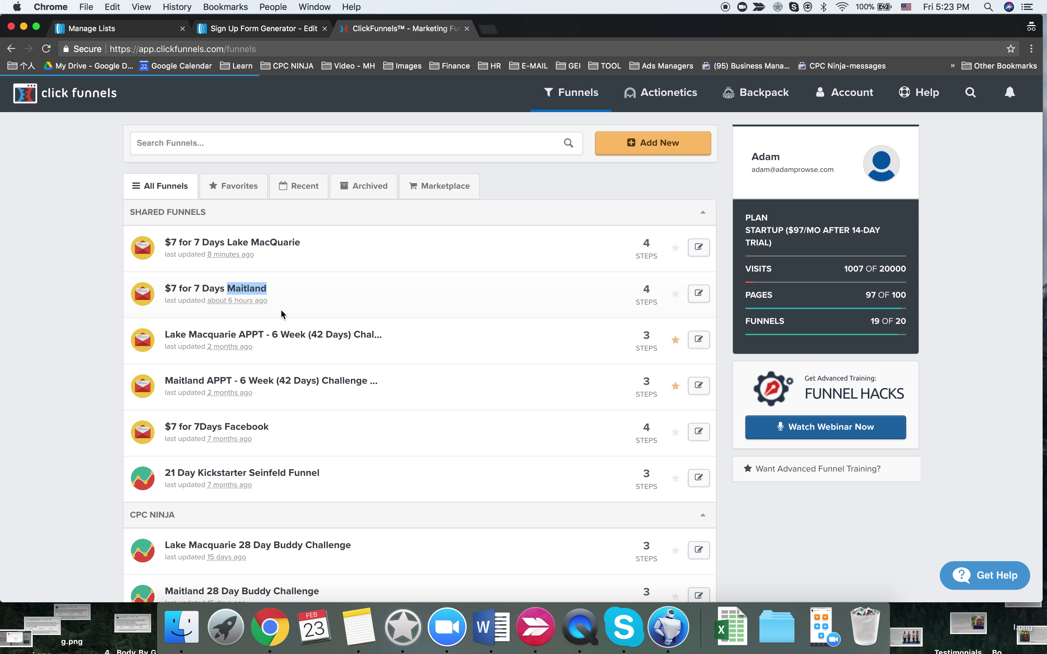
- Open the Maitland funnel's Control opt-in page and its email integration settings
left_click(222, 290)
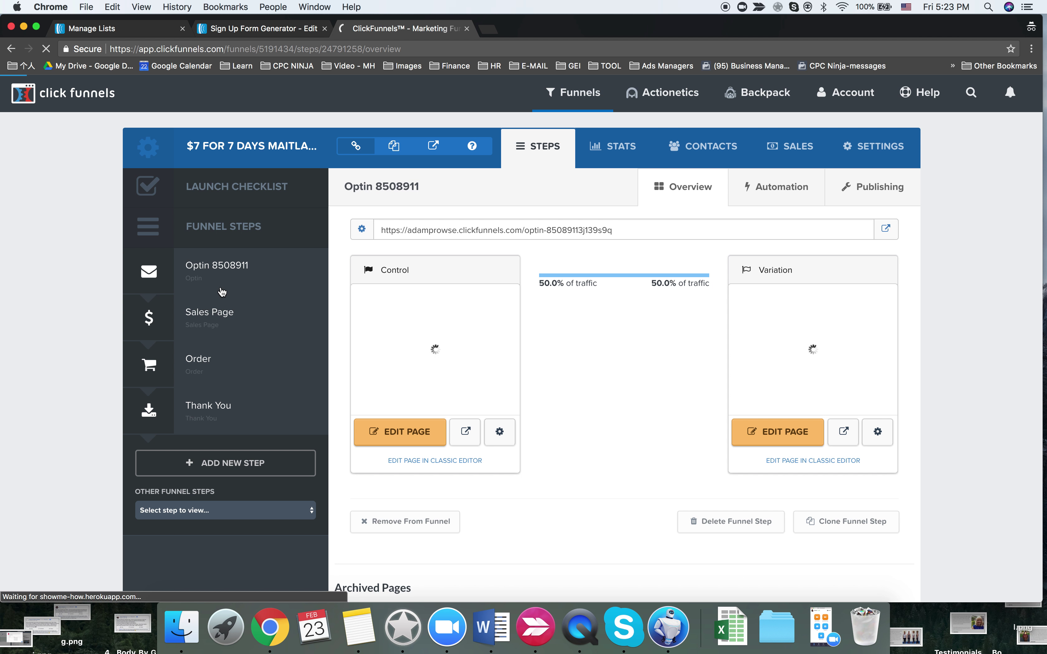
left_click(403, 427)
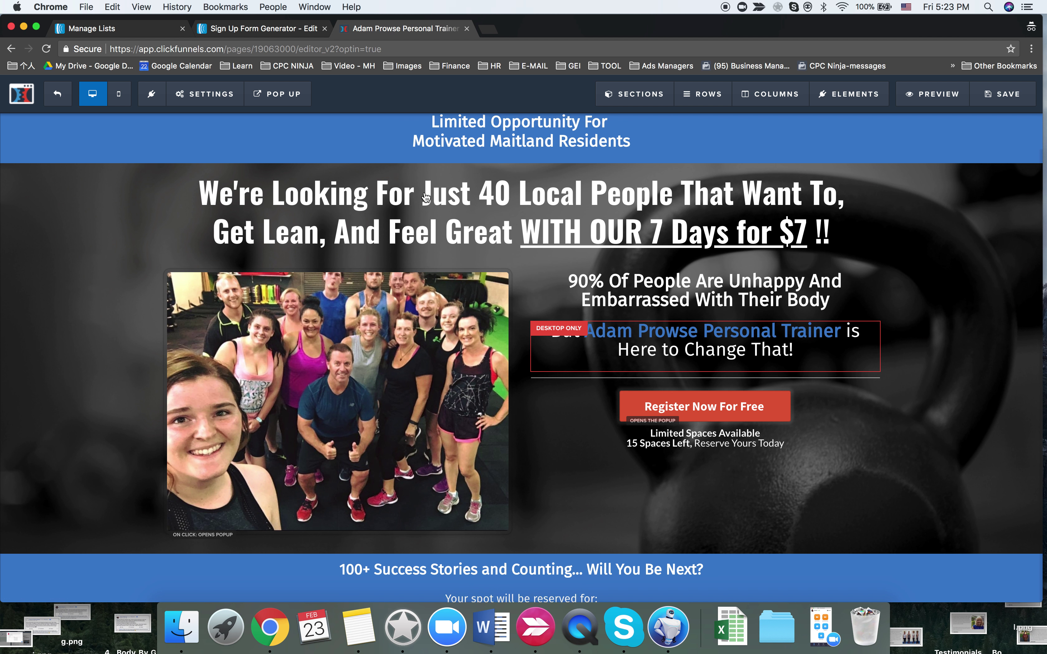
left_click(206, 94)
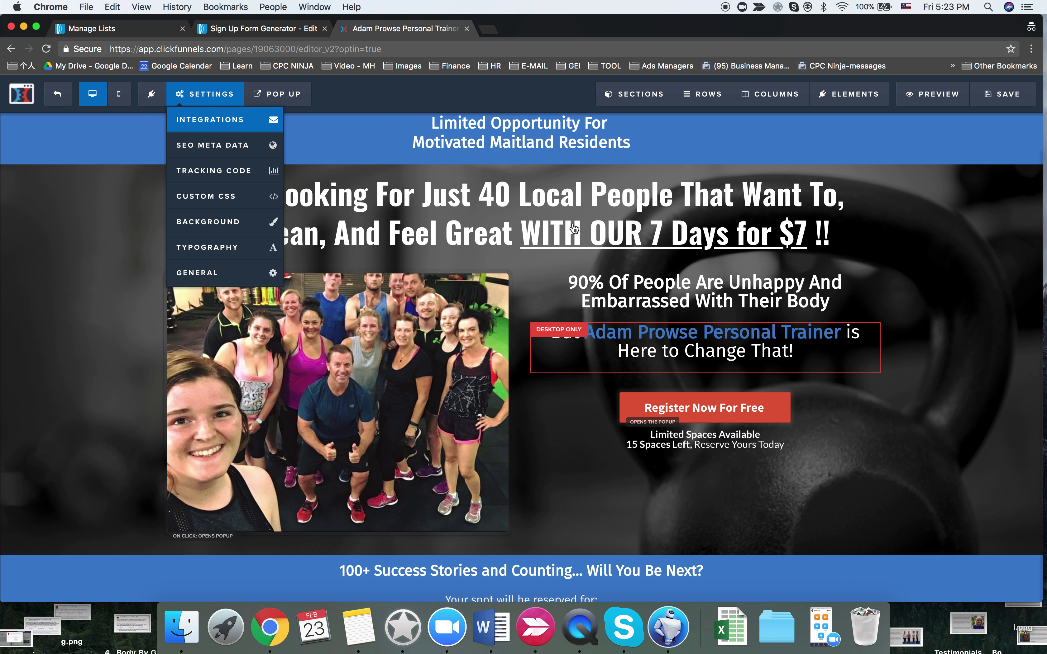
left_click(225, 119)
- Set the integration to AWeber with 'Integrate Existing Form', leaving the list unchosen
left_click(976, 276)
left_click(953, 300)
left_click(950, 308)
left_click(953, 322)
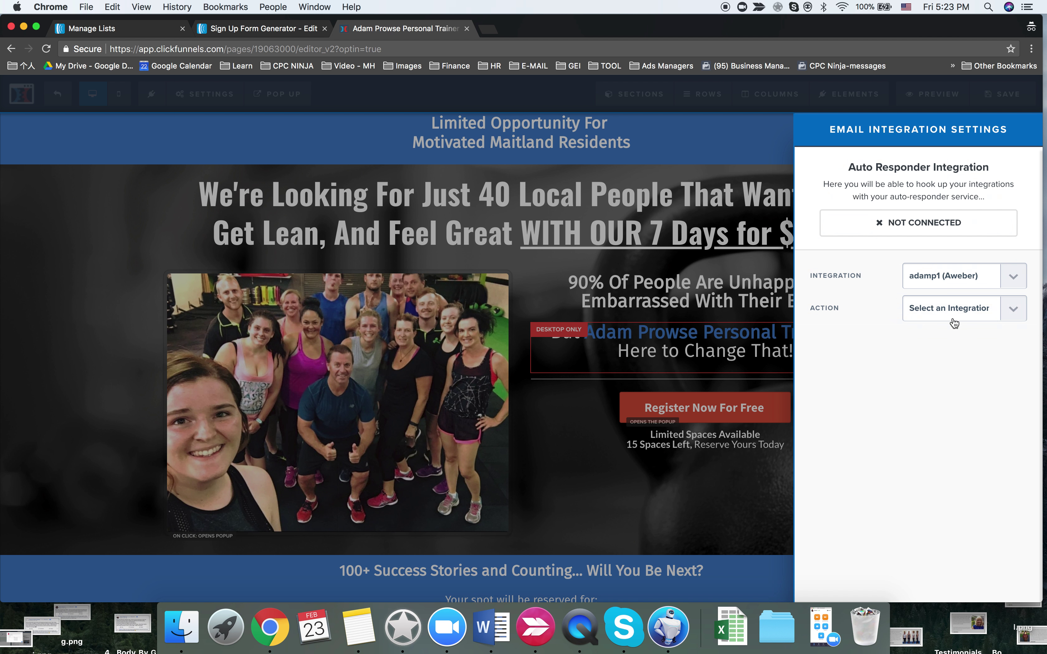
left_click(953, 340)
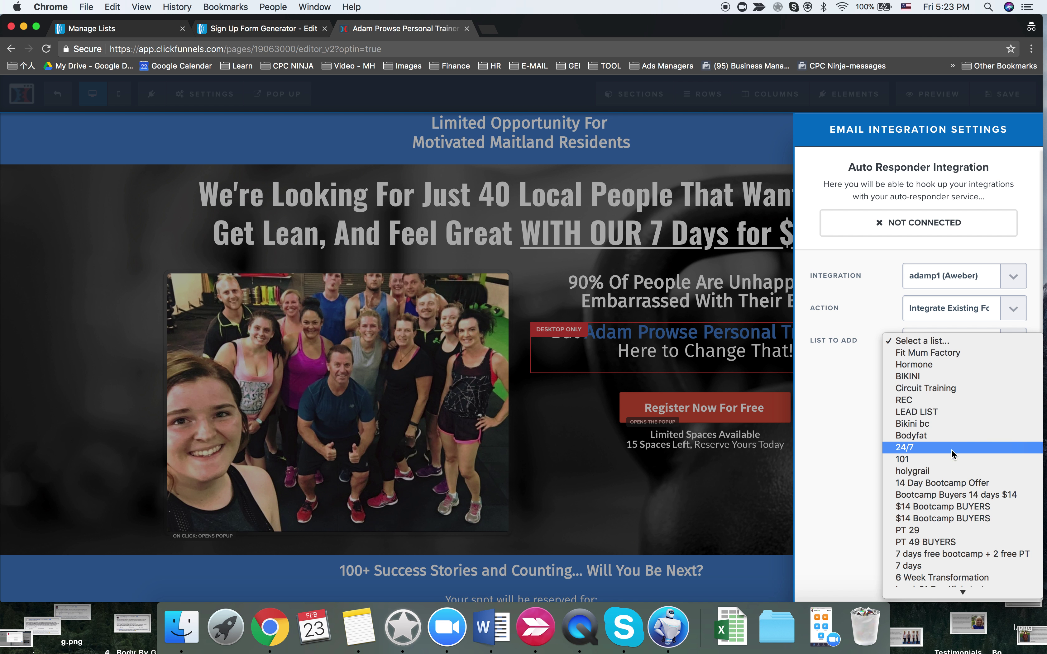
scroll(945, 532, "down", 2)
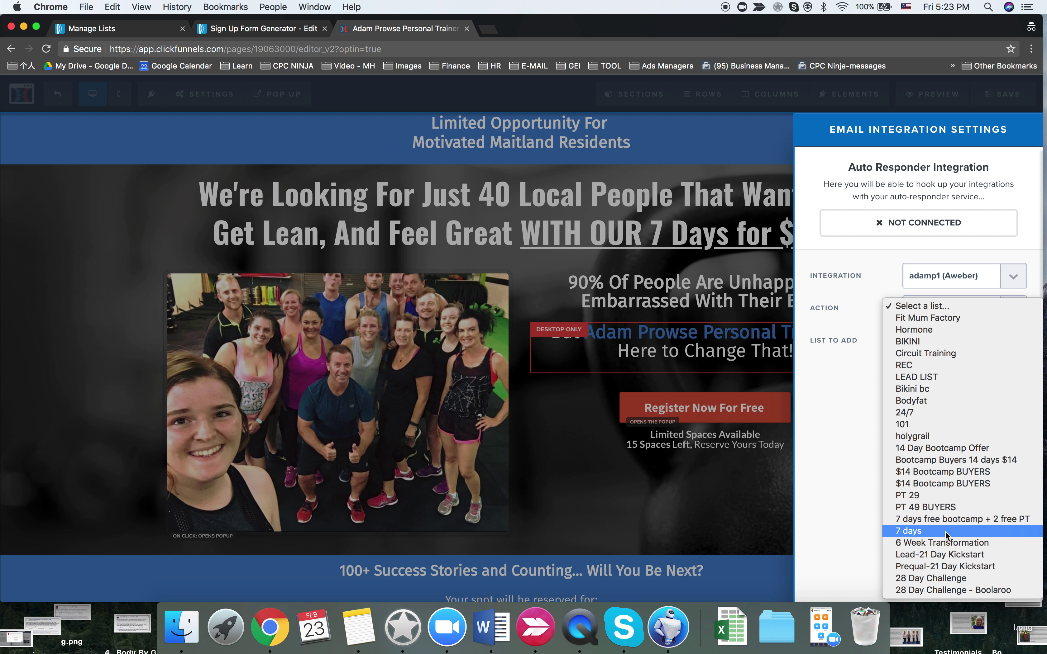
left_click(682, 421)
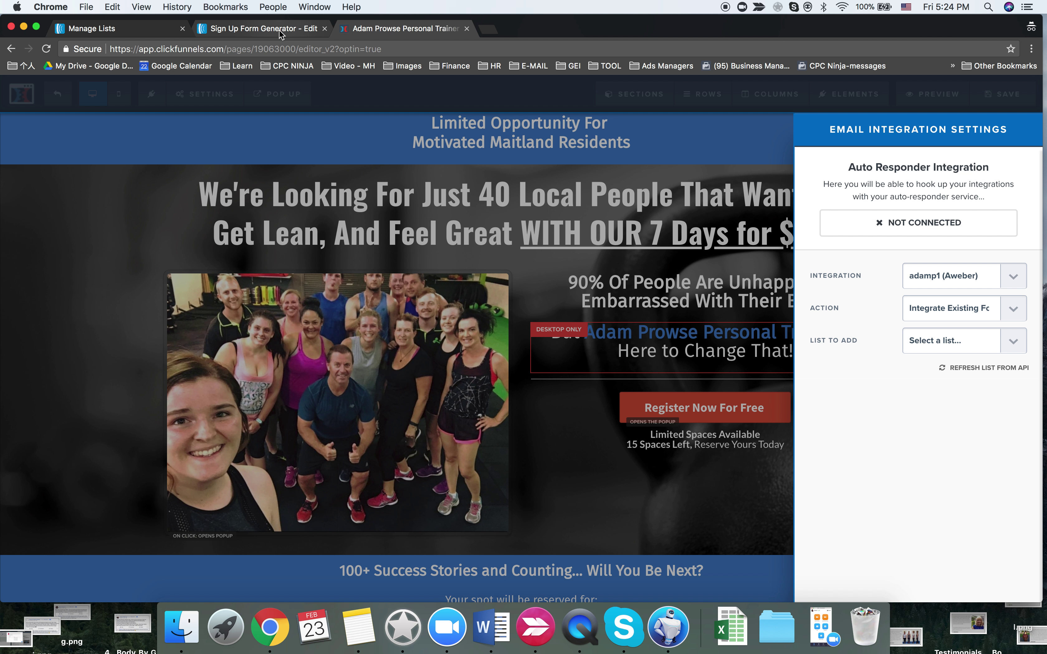
- Leave the editor and re-save the AWeber sign-up form, then return to ClickFunnels
left_click(59, 103)
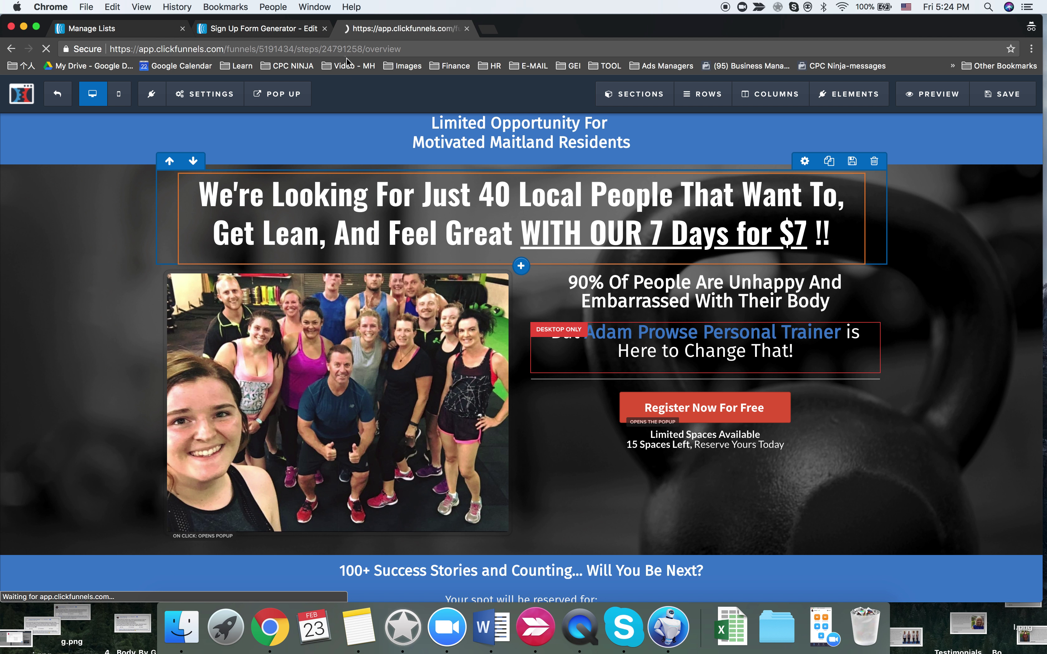
key("ctrl+shift+Tab")
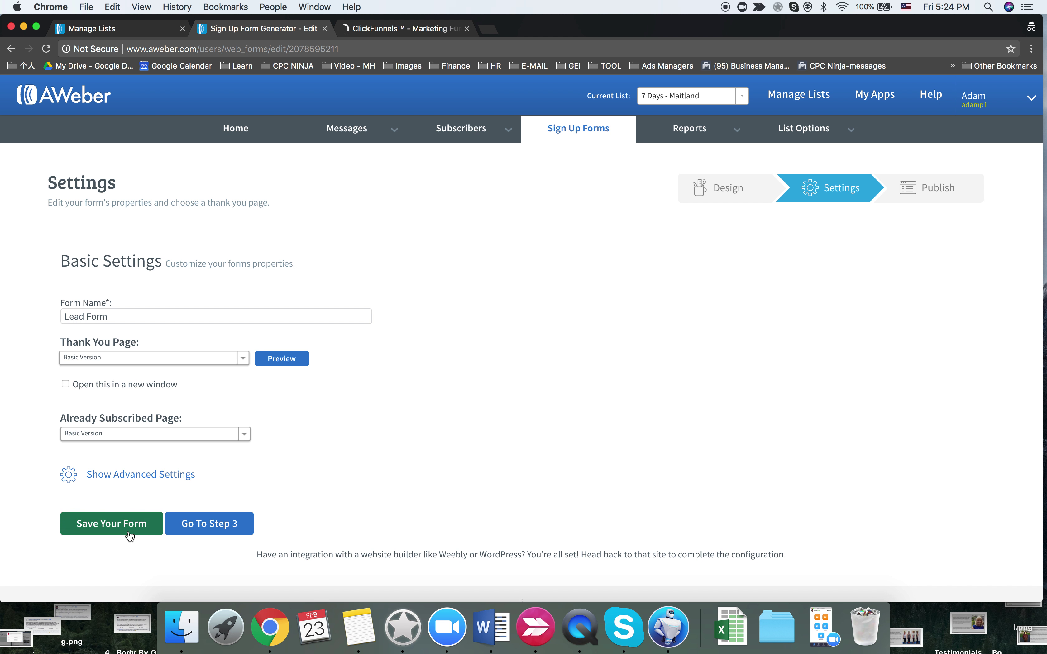
left_click(130, 532)
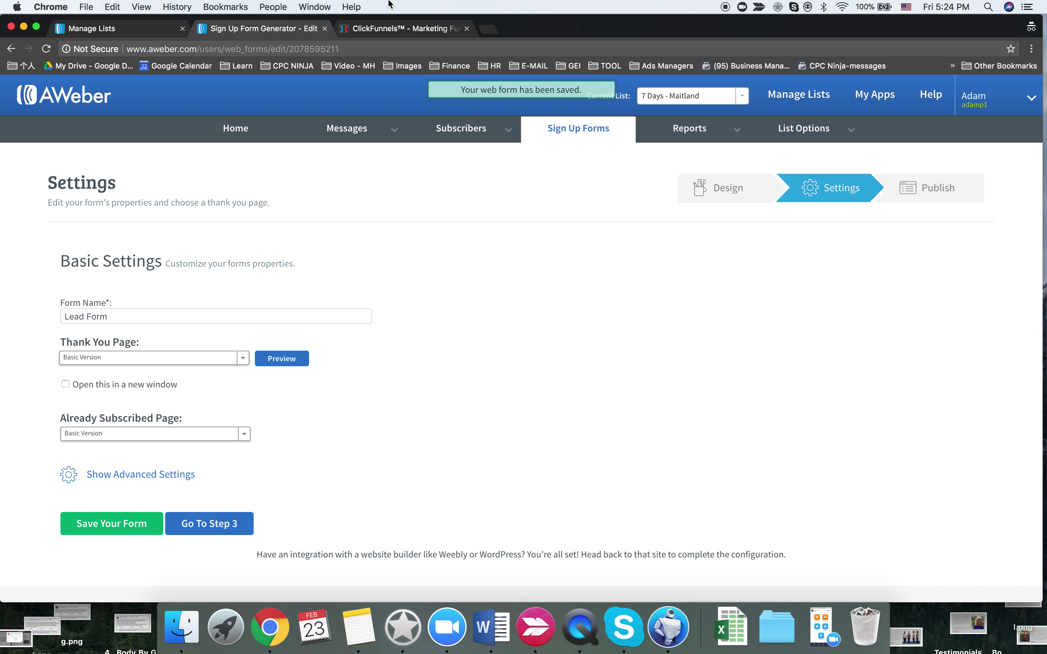
left_click(382, 28)
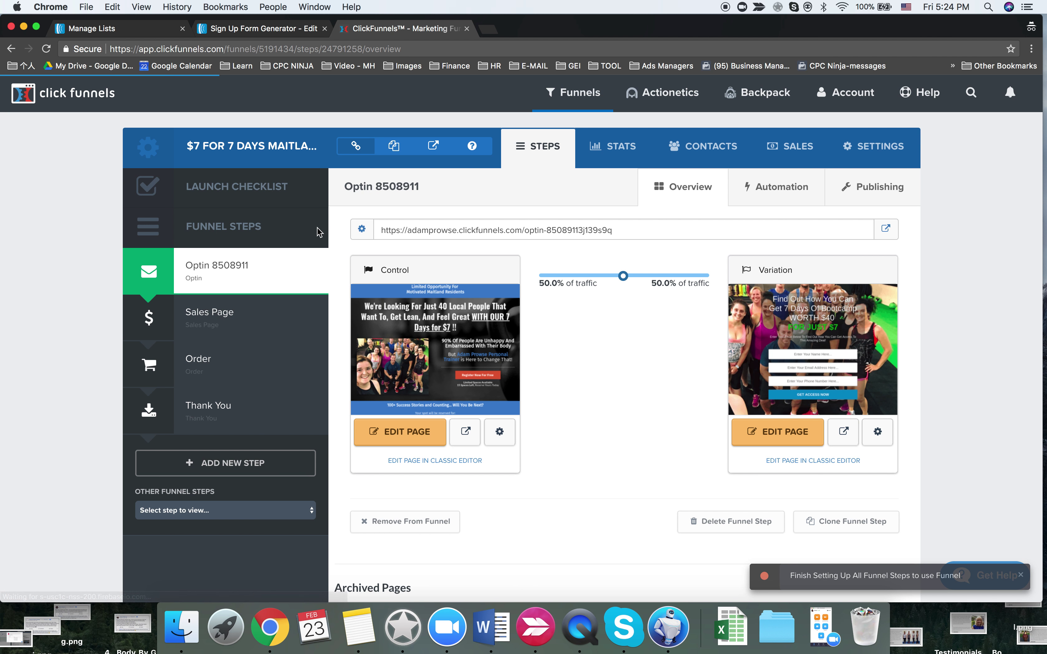
- Reload the funnel and reopen the Control opt-in page's integration settings
left_click(46, 49)
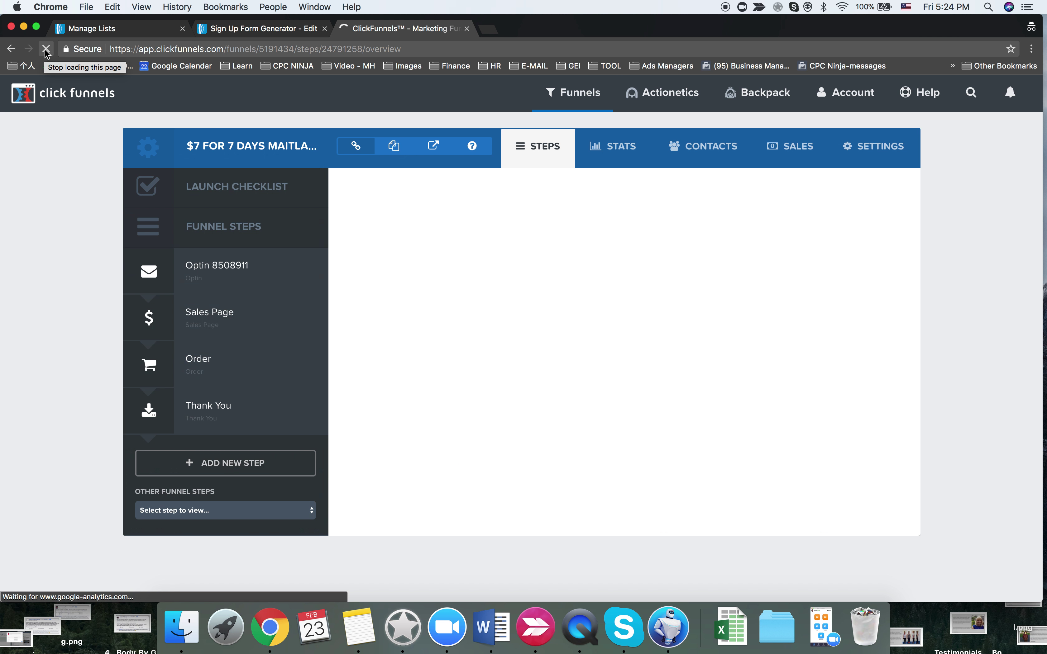
left_click(386, 428)
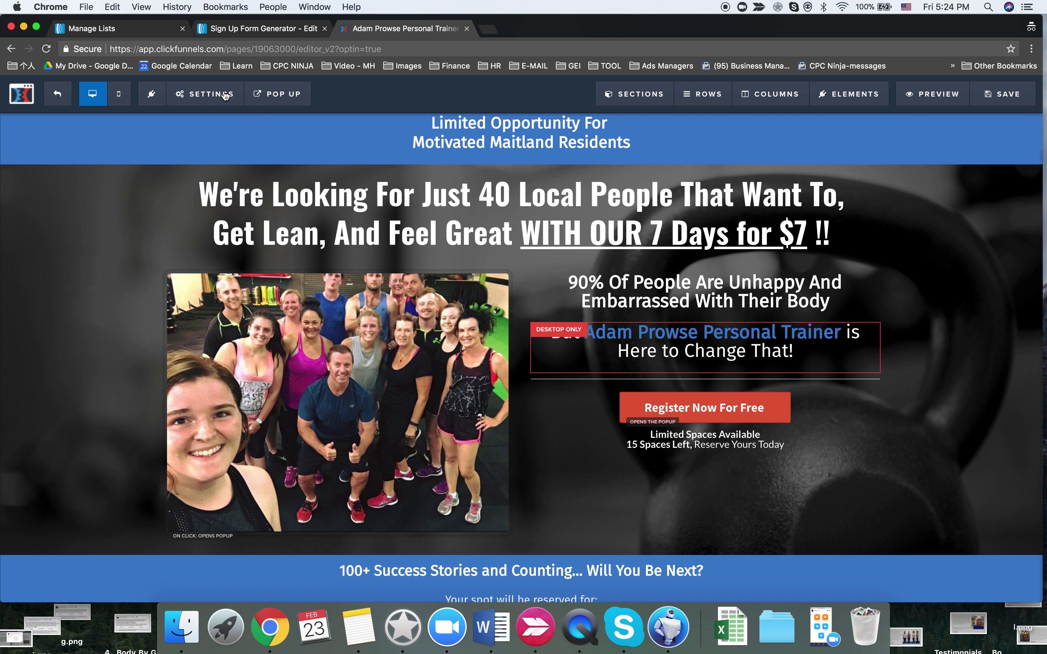
mouse_move(216, 98)
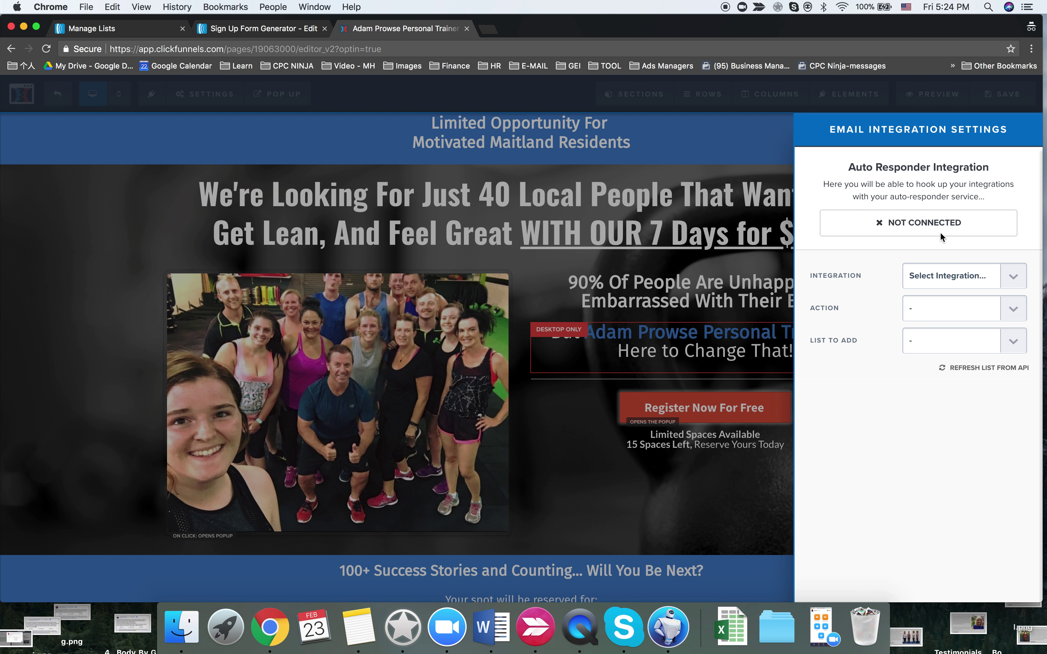
- Refresh the AWeber lists from the API, reload the editor, and refresh them again
left_click(973, 366)
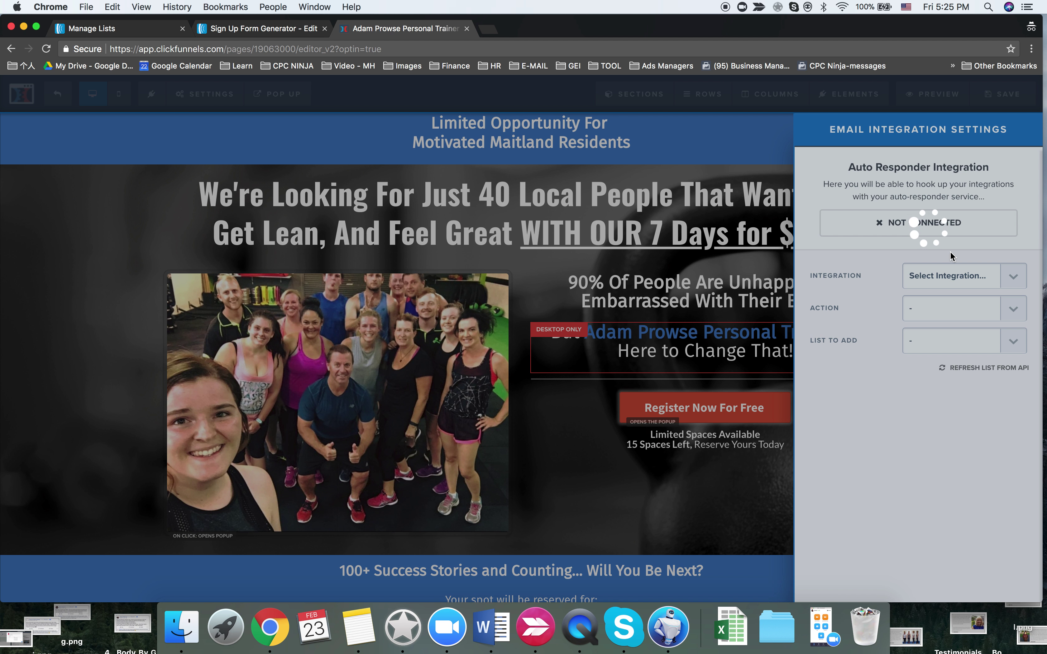
left_click(47, 49)
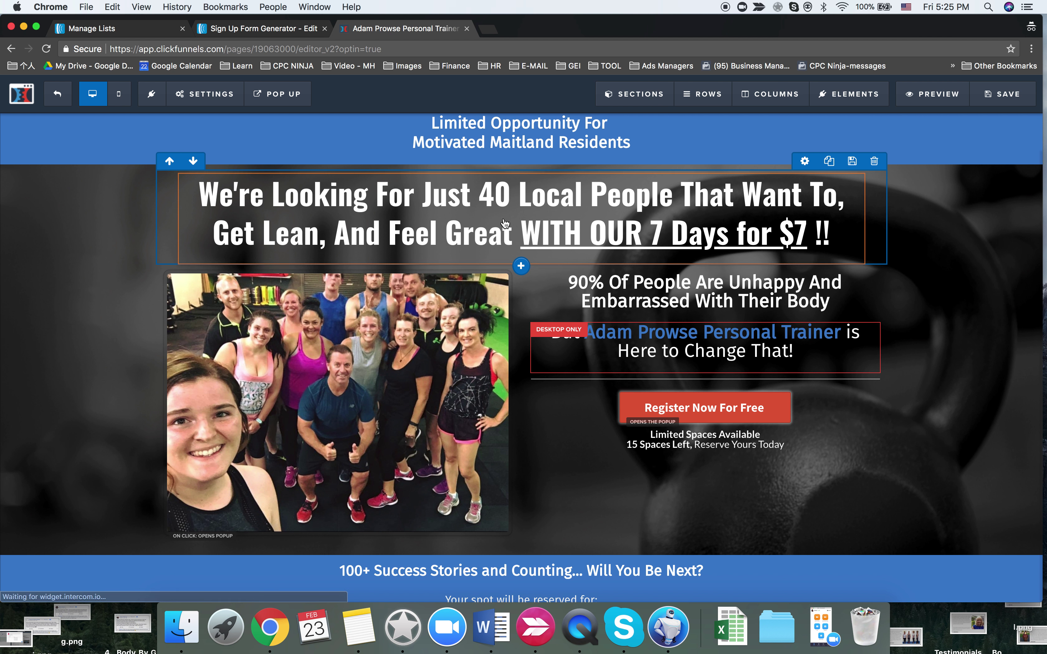
left_click(705, 94)
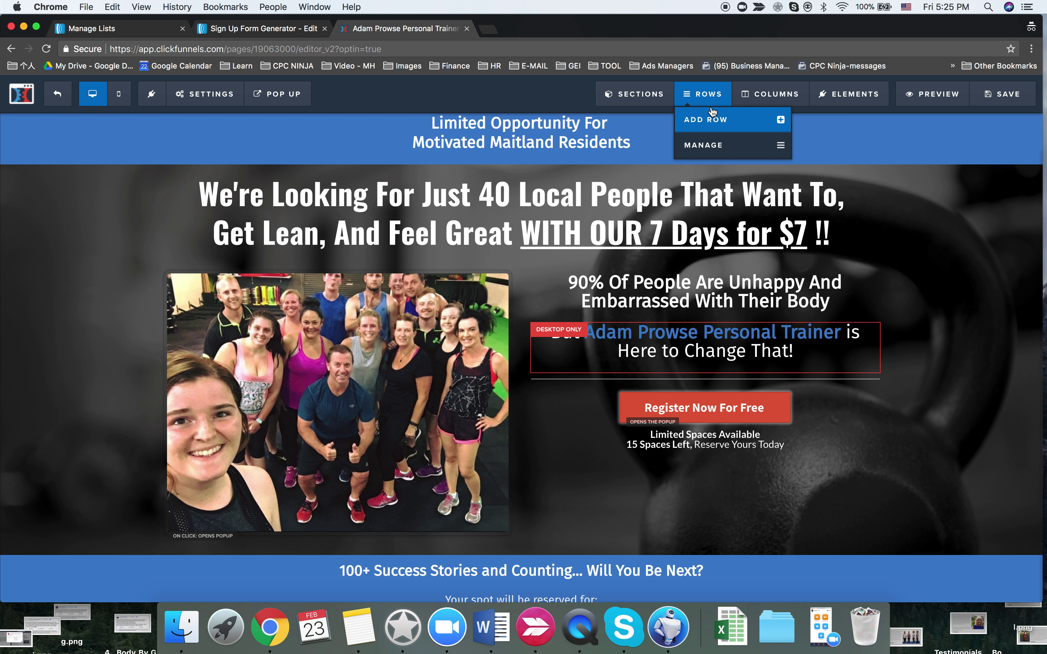
mouse_move(206, 94)
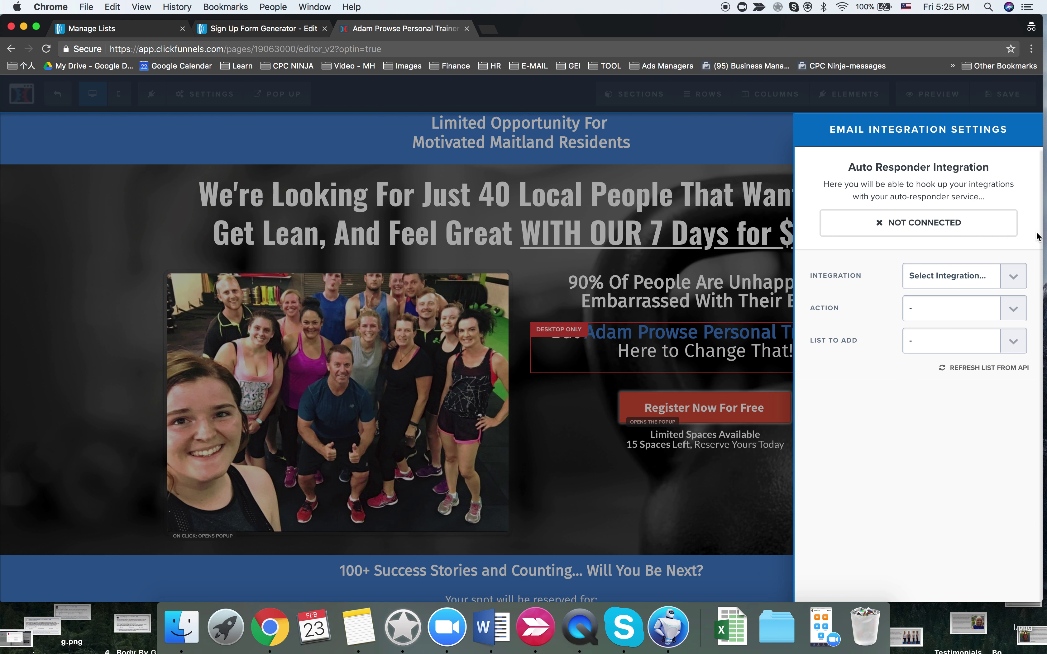
left_click(973, 368)
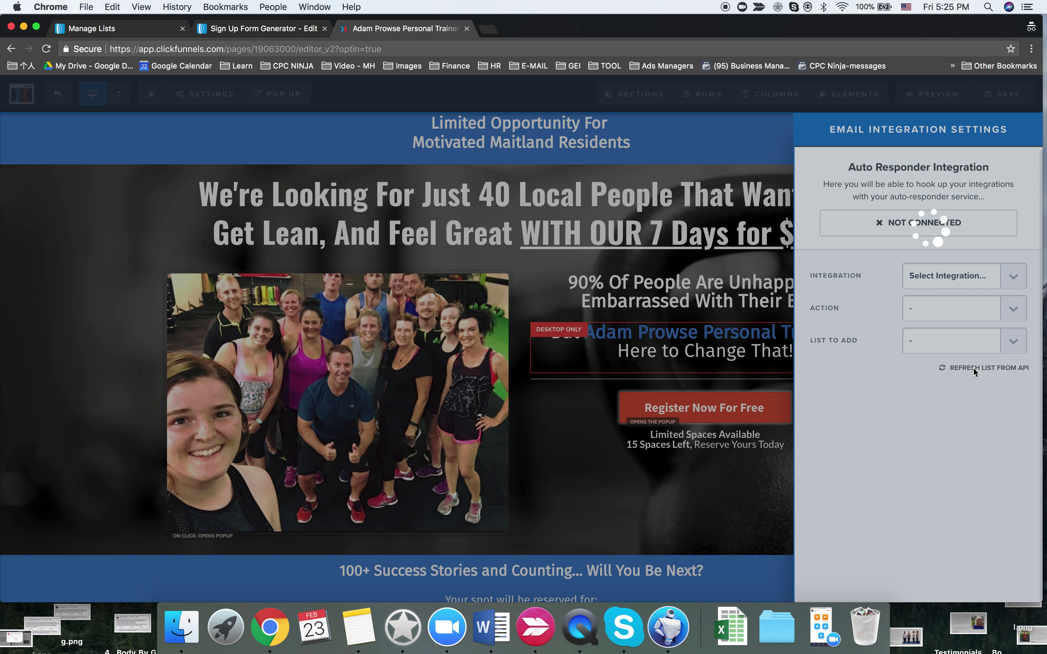
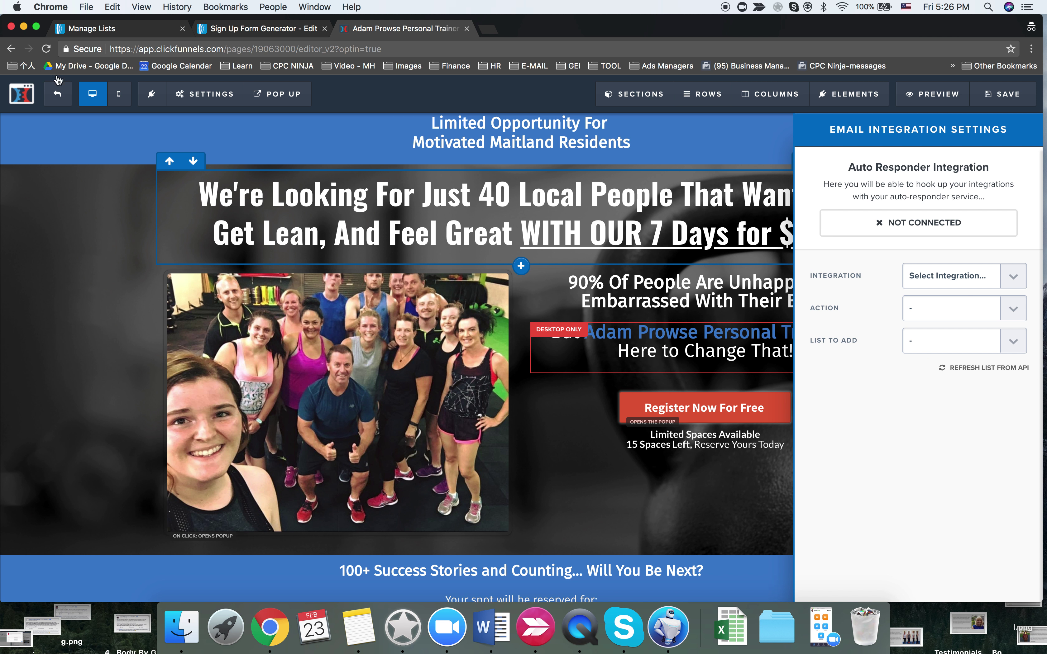
- In the optin page's email integration, choose AWeber with the Integrate Existing Form action
left_click(216, 107)
left_click(220, 119)
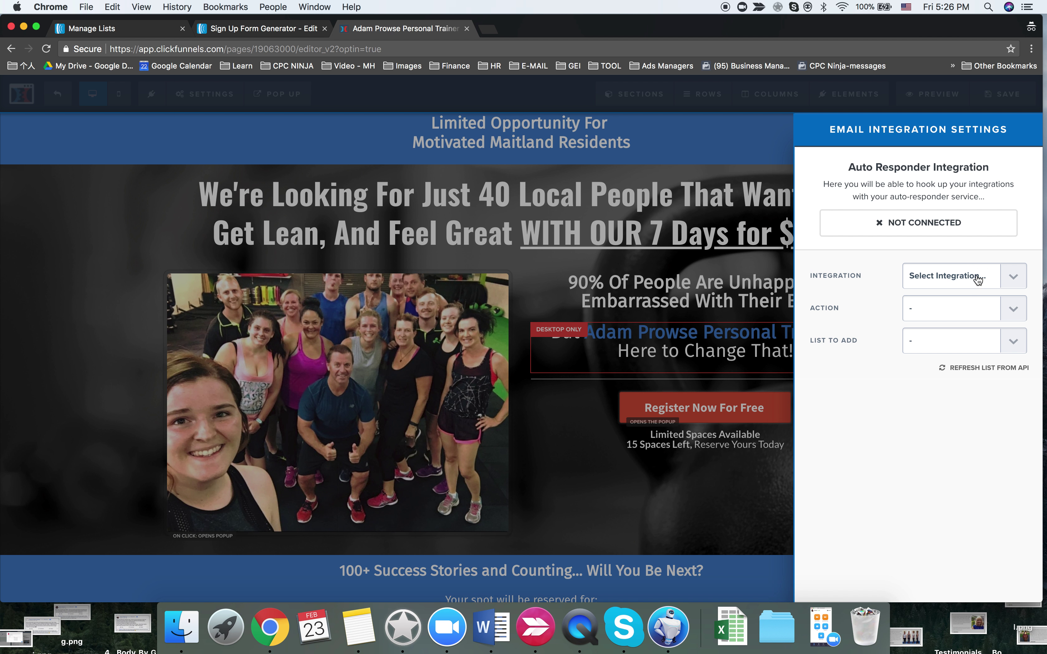
left_click(965, 276)
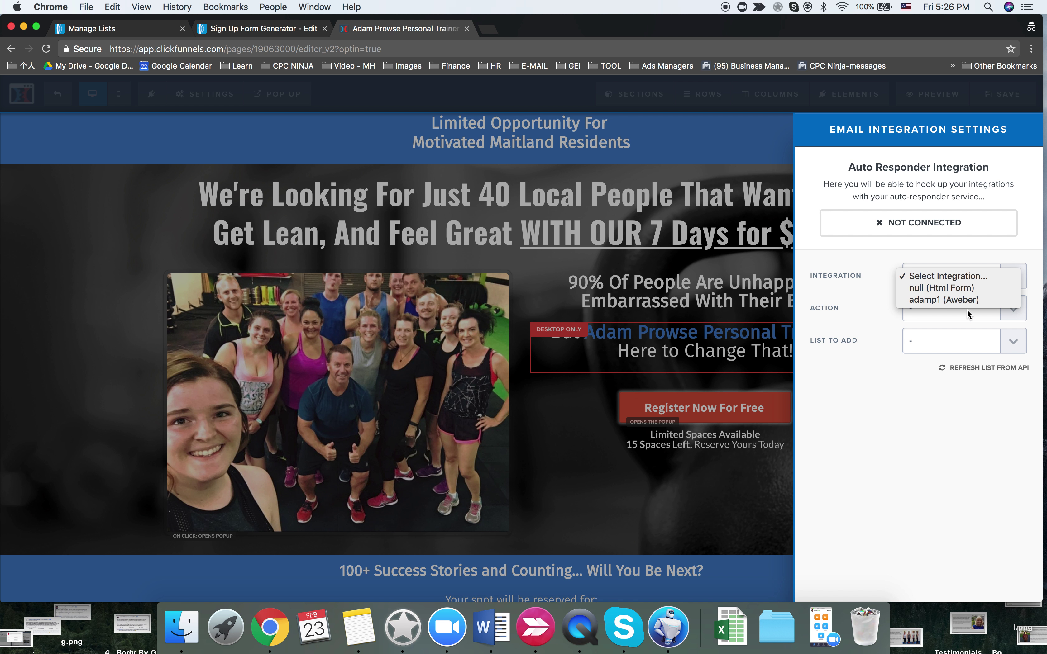
left_click(953, 299)
left_click(957, 307)
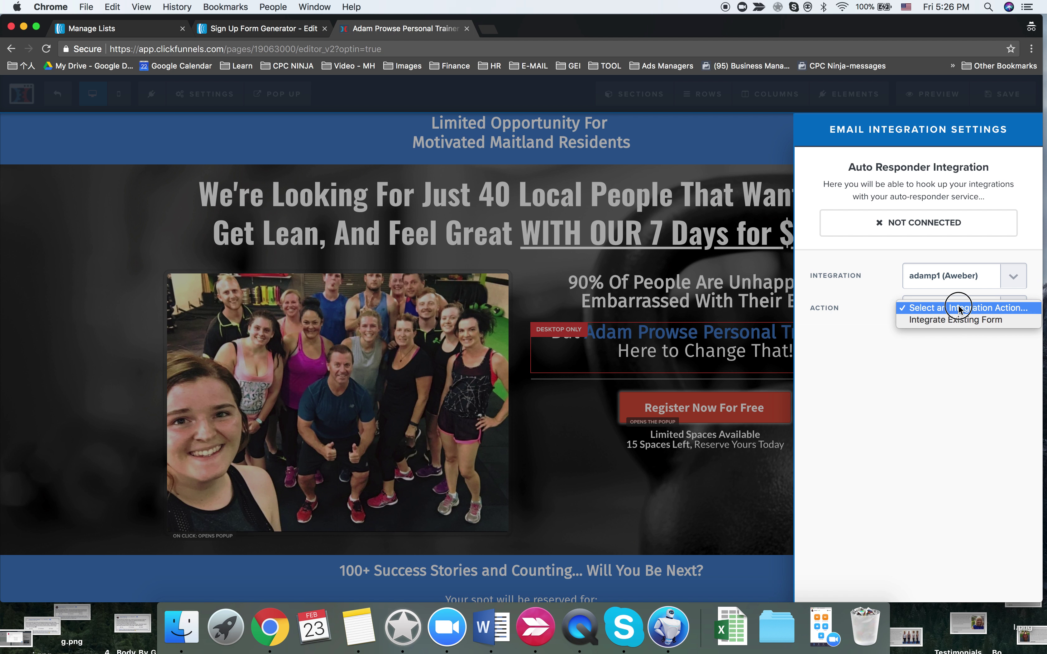
left_click(952, 321)
- Browse the AWeber lists to add, then close the integration panel without picking one
left_click(954, 340)
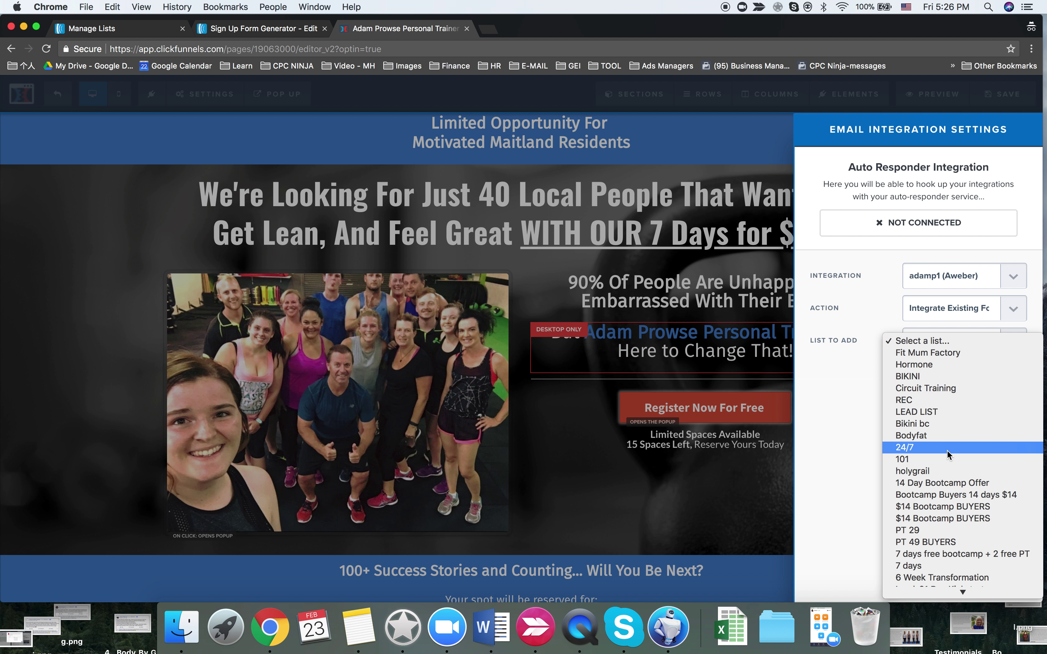
scroll(947, 450, "down", 2)
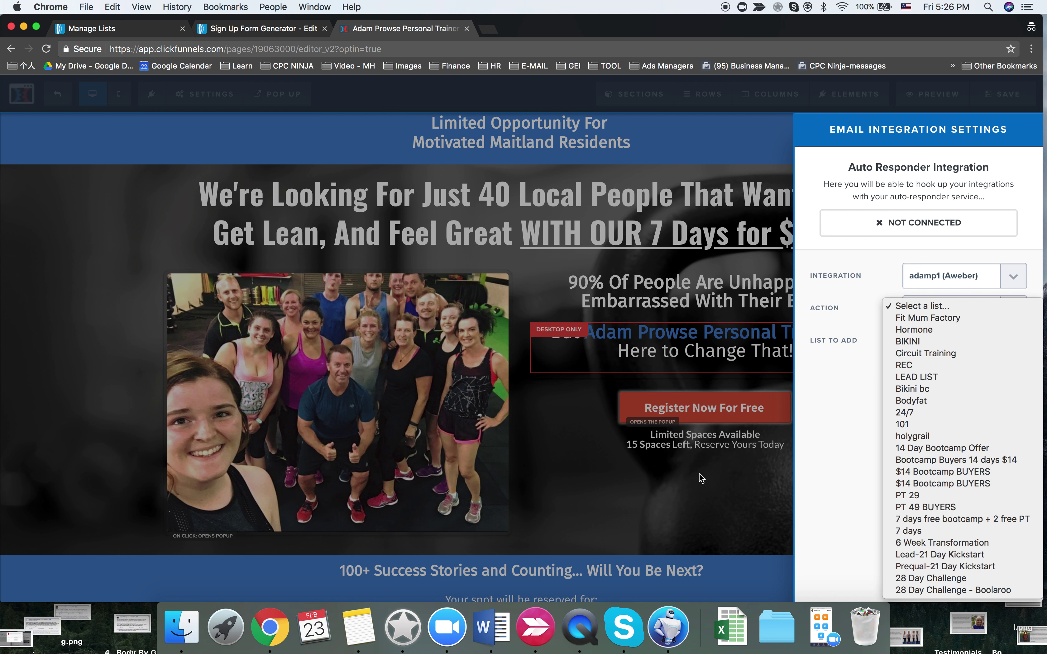
left_click(397, 287)
left_click(112, 146)
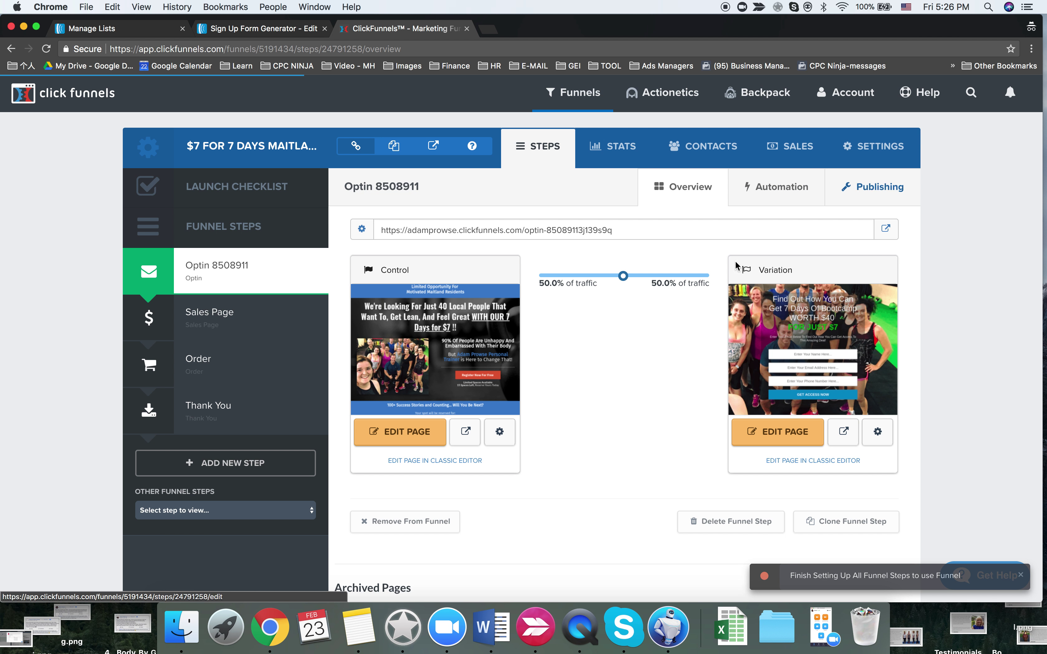
- Re-save the AWeber integration from the account's Integrations settings
left_click(847, 92)
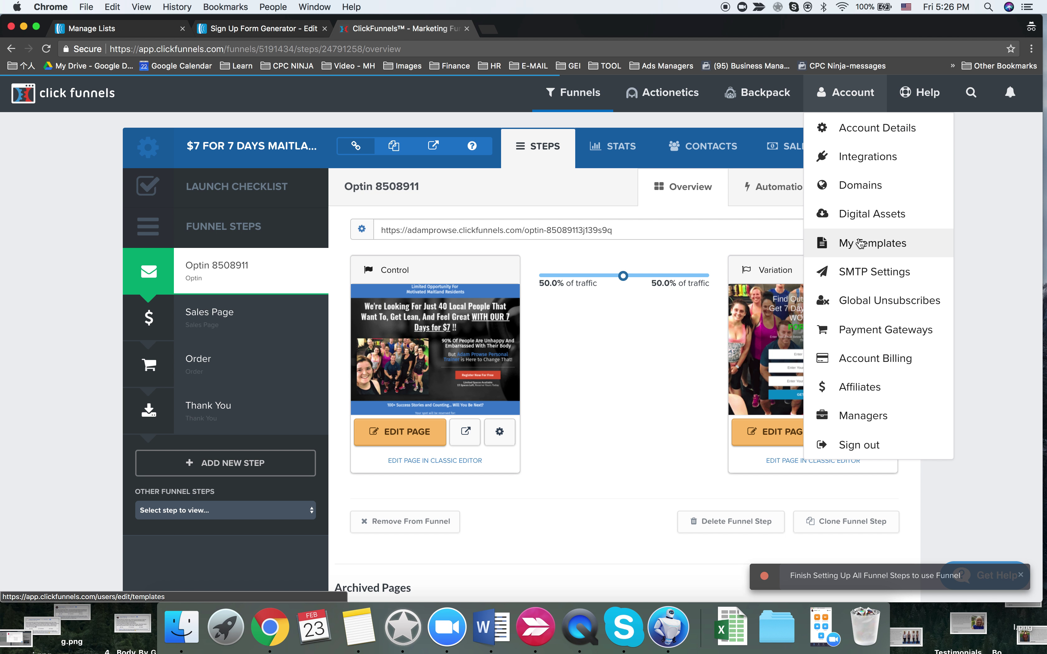
left_click(855, 152)
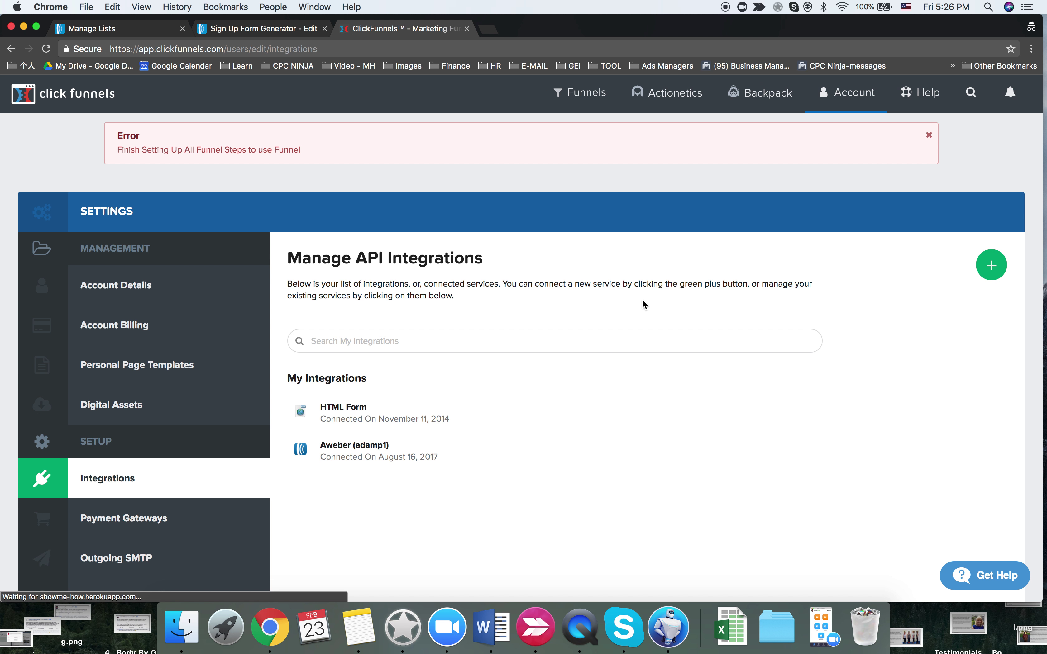
left_click(369, 448)
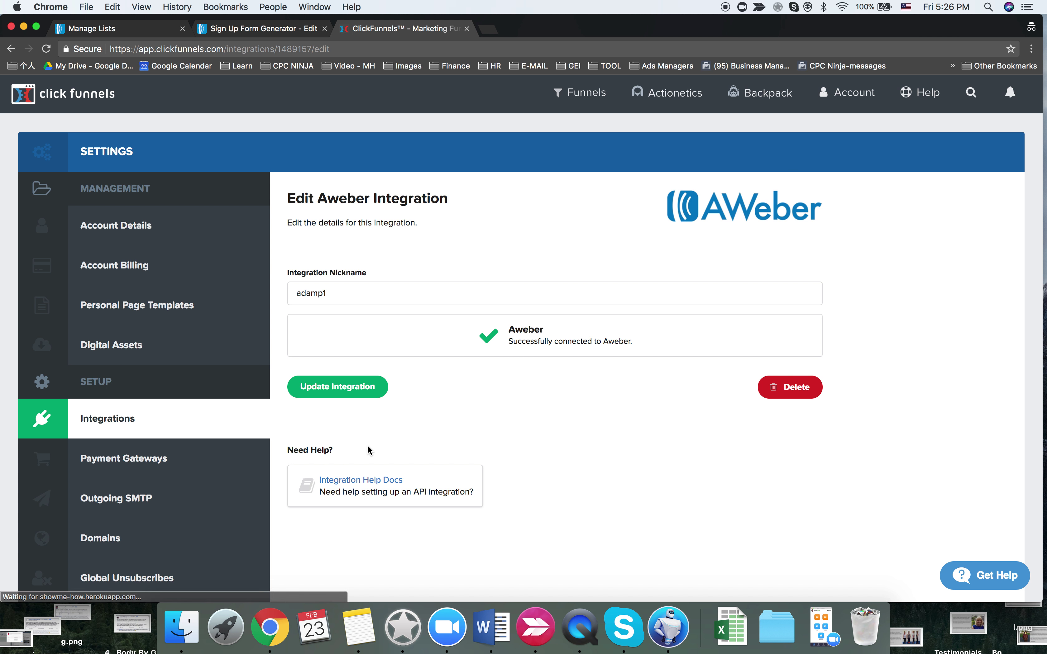
left_click(344, 387)
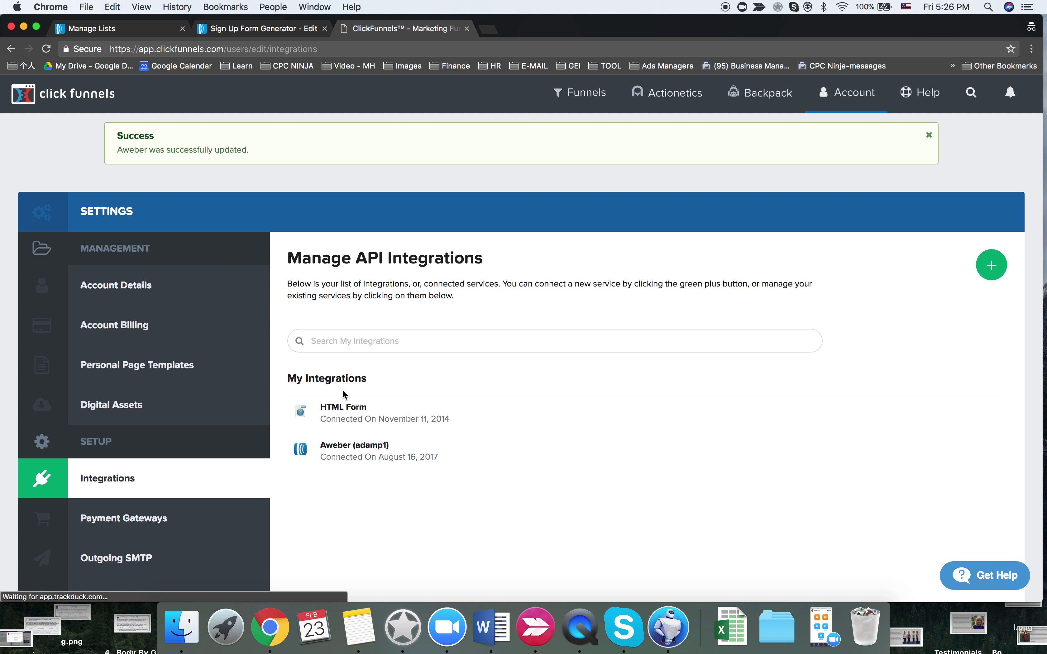
- Open the Maitland 7-day funnel from Browse Funnels and edit its optin page
mouse_move(610, 89)
left_click(591, 133)
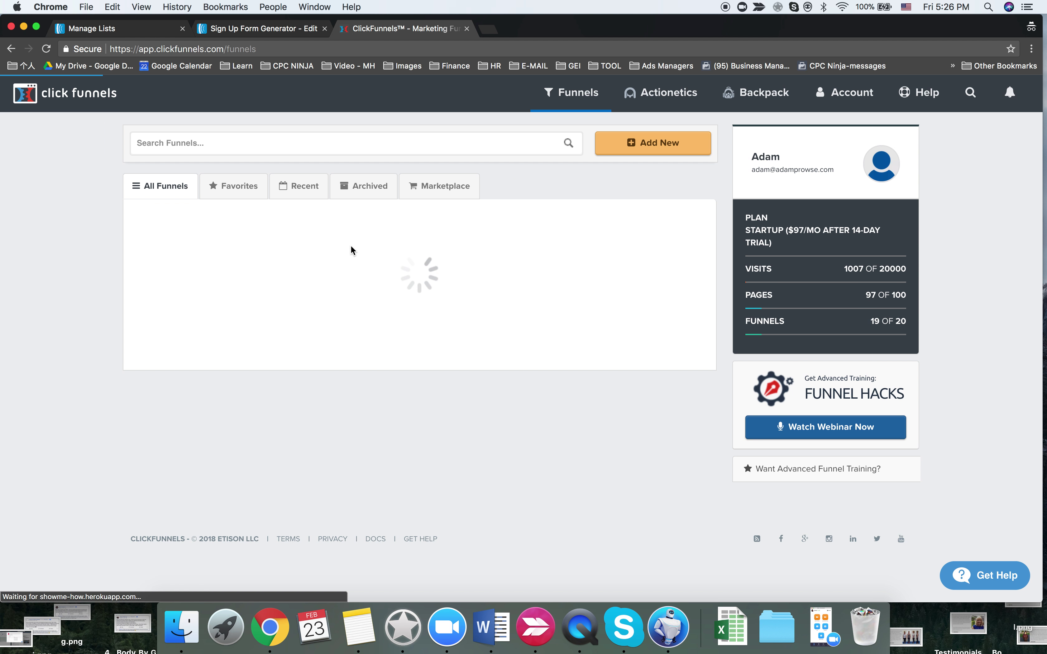
left_click(248, 289)
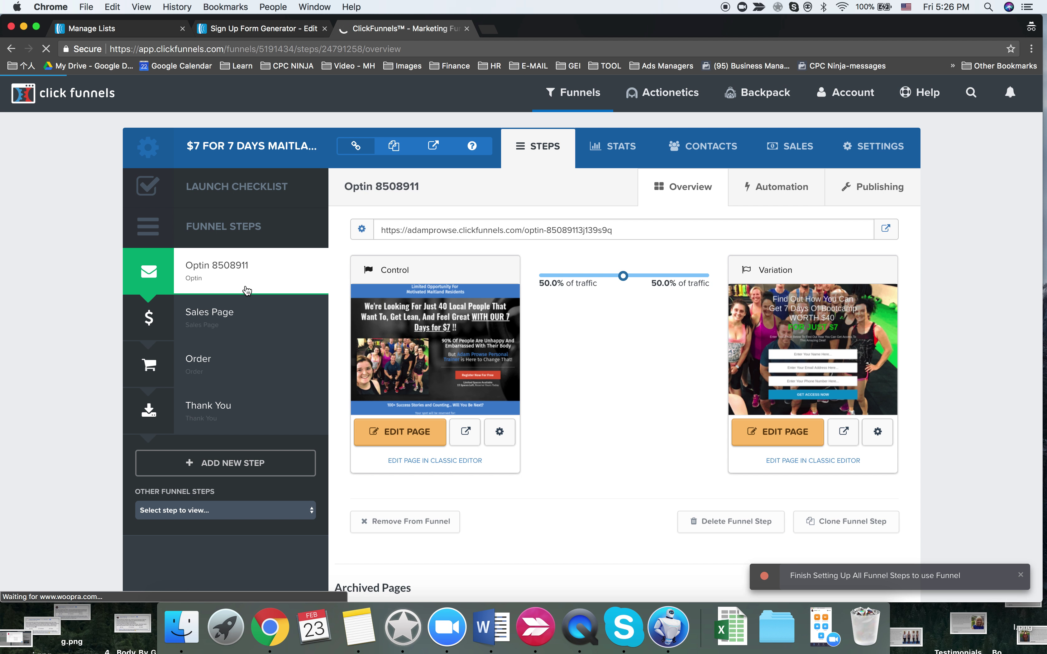
left_click(734, 434)
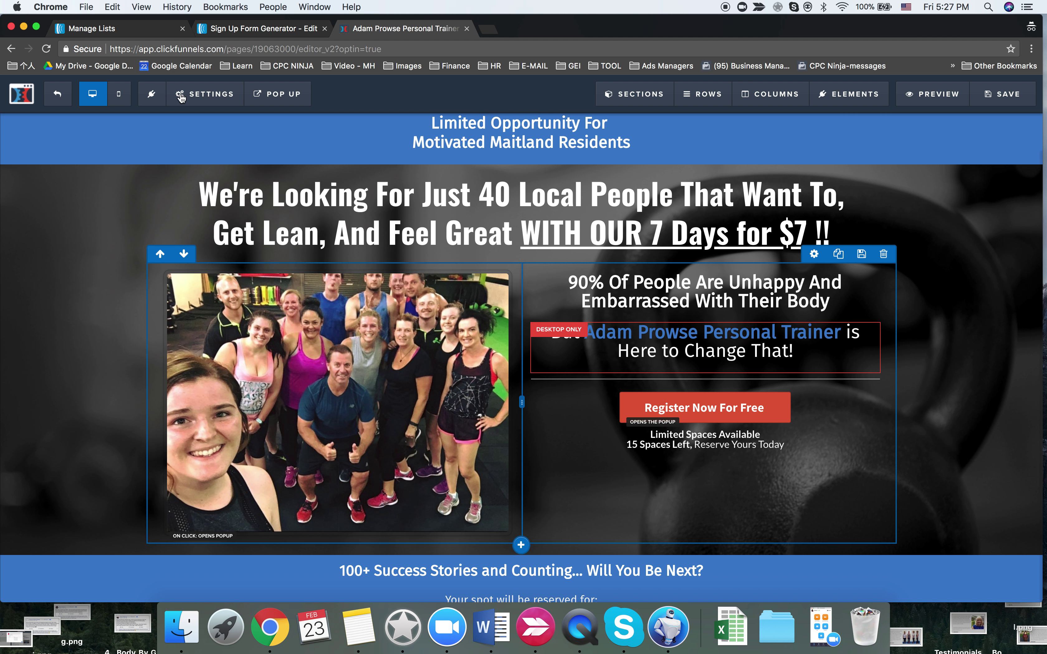
- Refresh the optin page's AWeber lists from the API, then switch to the AWeber Sign Up Form Generator
mouse_move(210, 112)
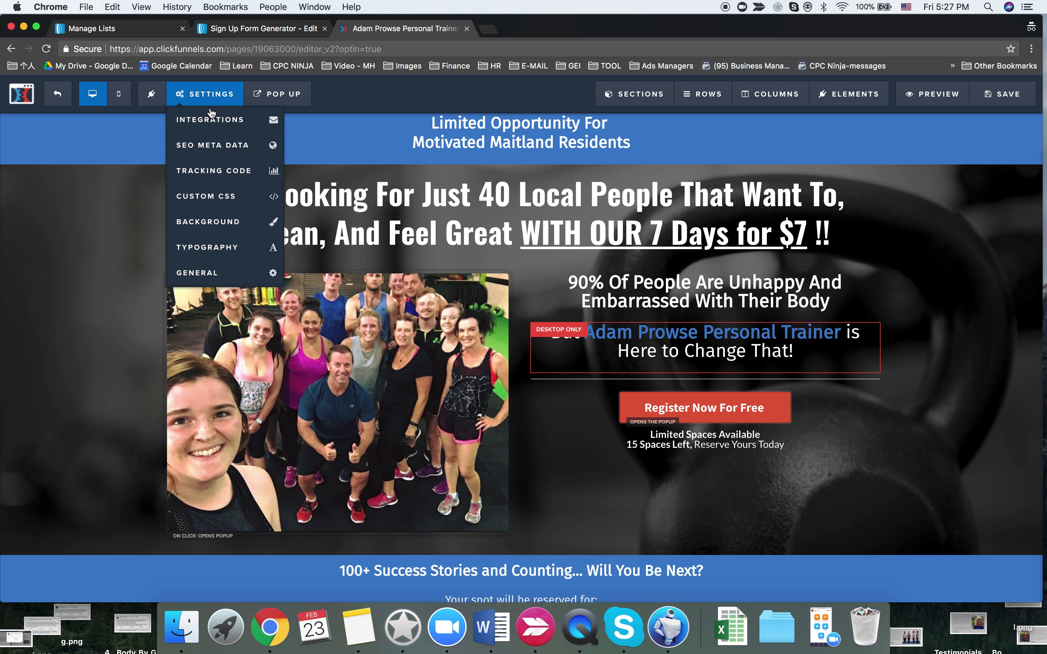
left_click(212, 120)
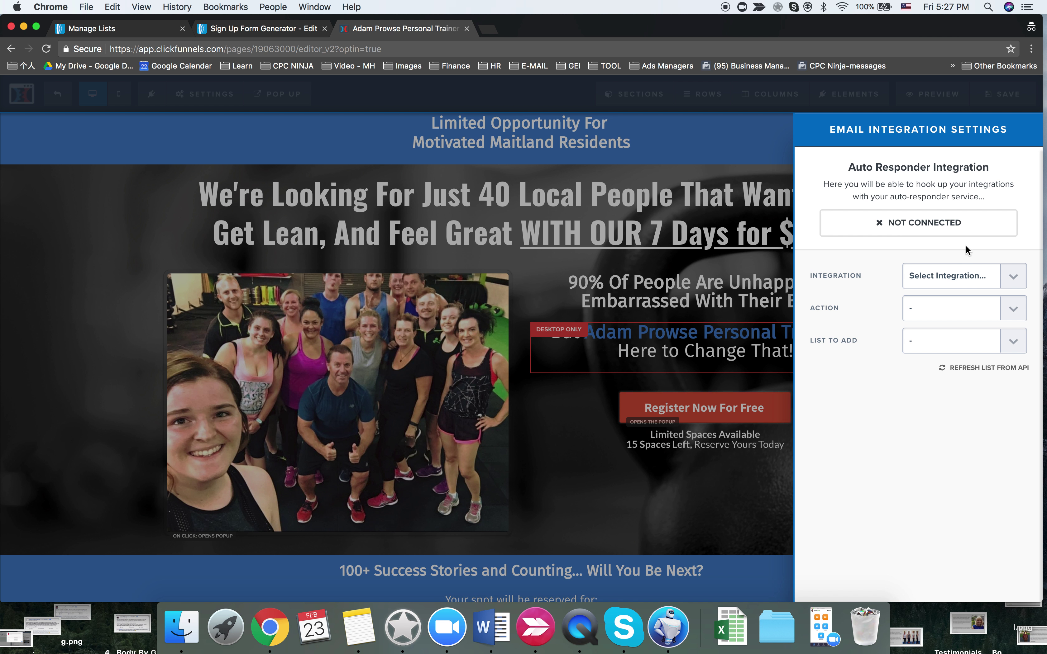
left_click(986, 368)
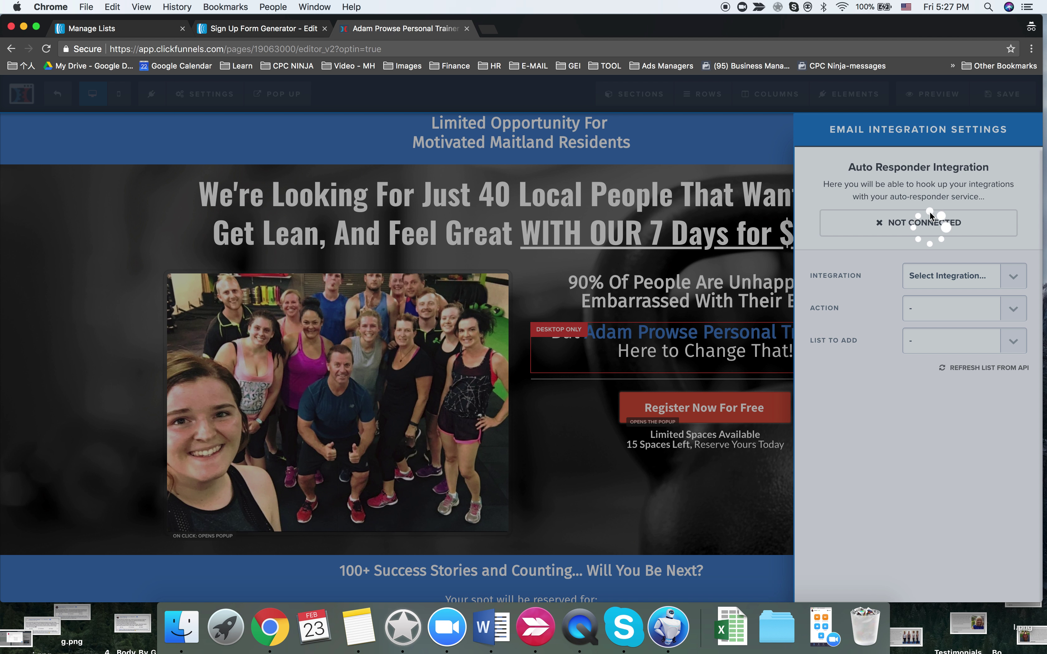
left_click(225, 37)
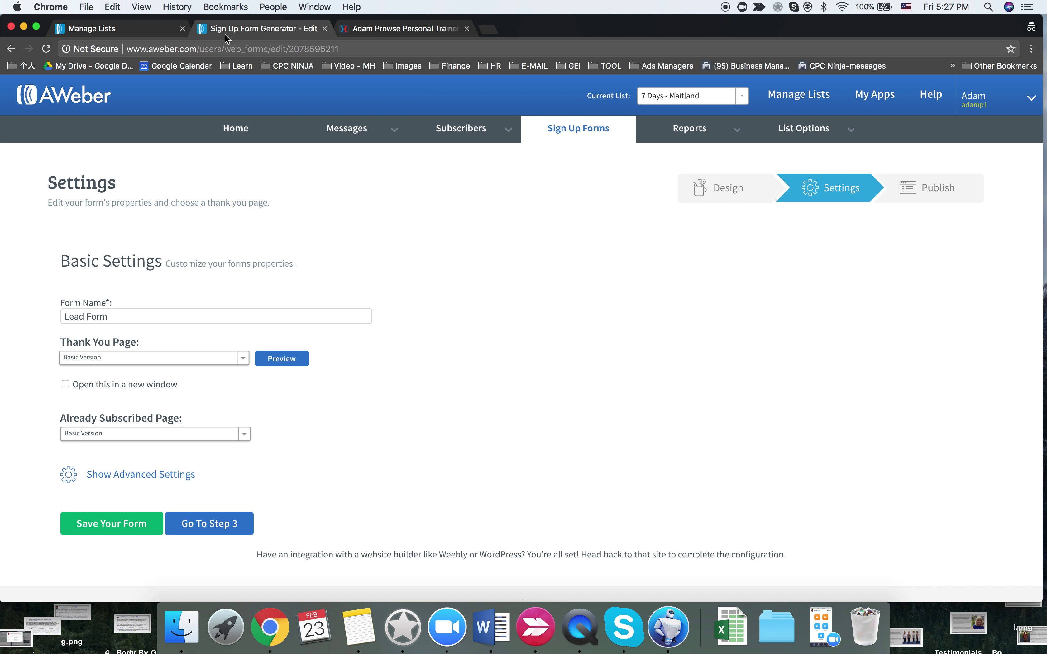
- Advance the Lead Form to its step 3 and view the AWeber message drafts
left_click(207, 527)
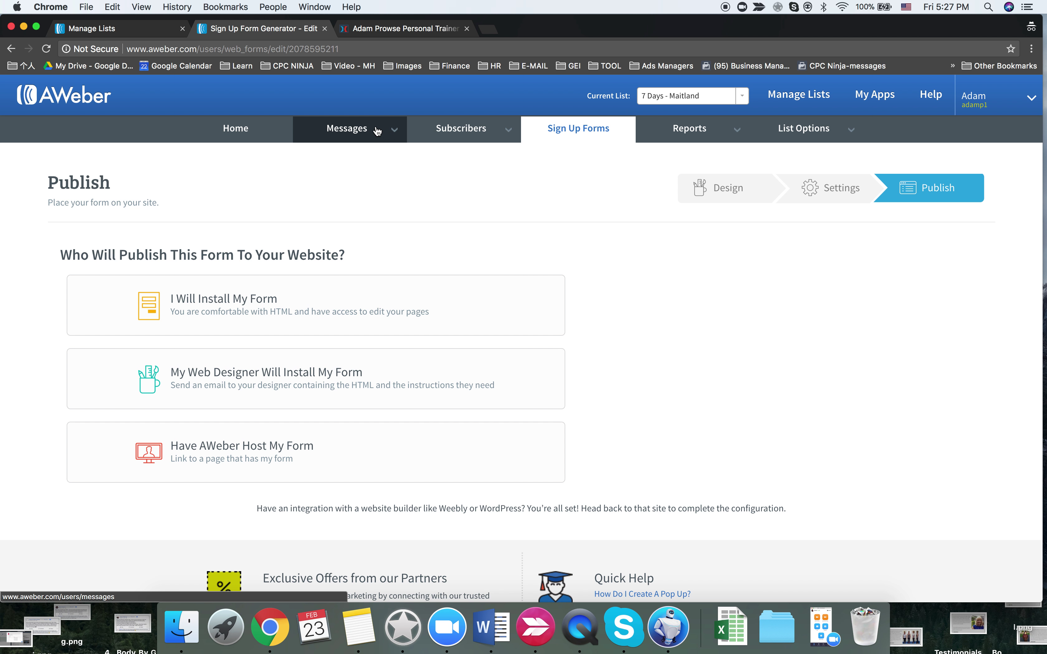
mouse_move(373, 129)
left_click(348, 154)
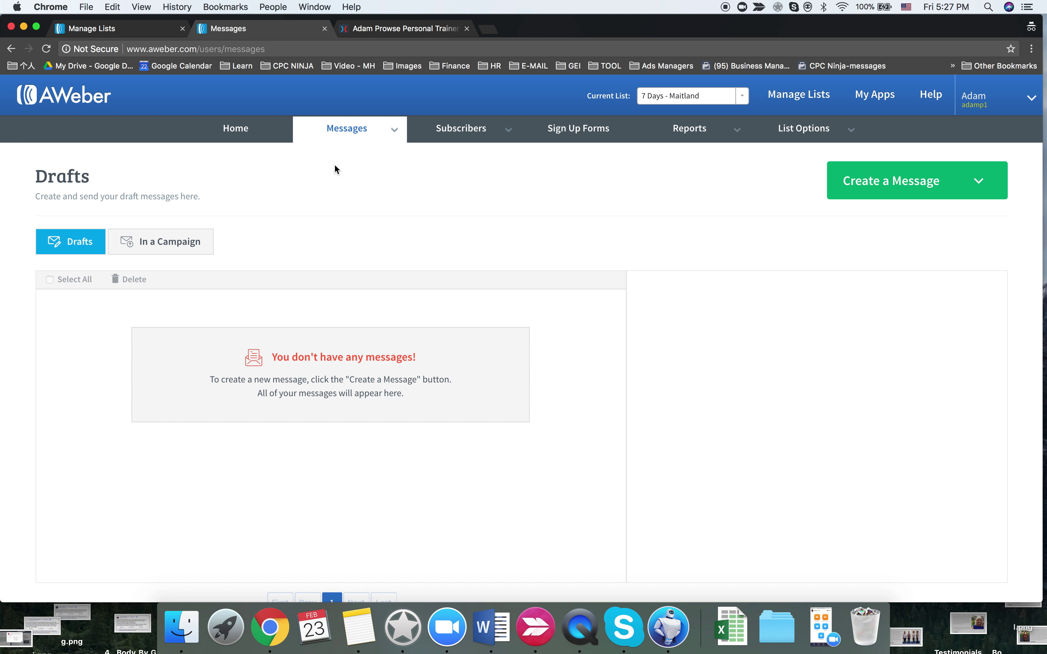
- From the account home's List Stats, make 7 days - Lake MacQuarie the current list
left_click(240, 133)
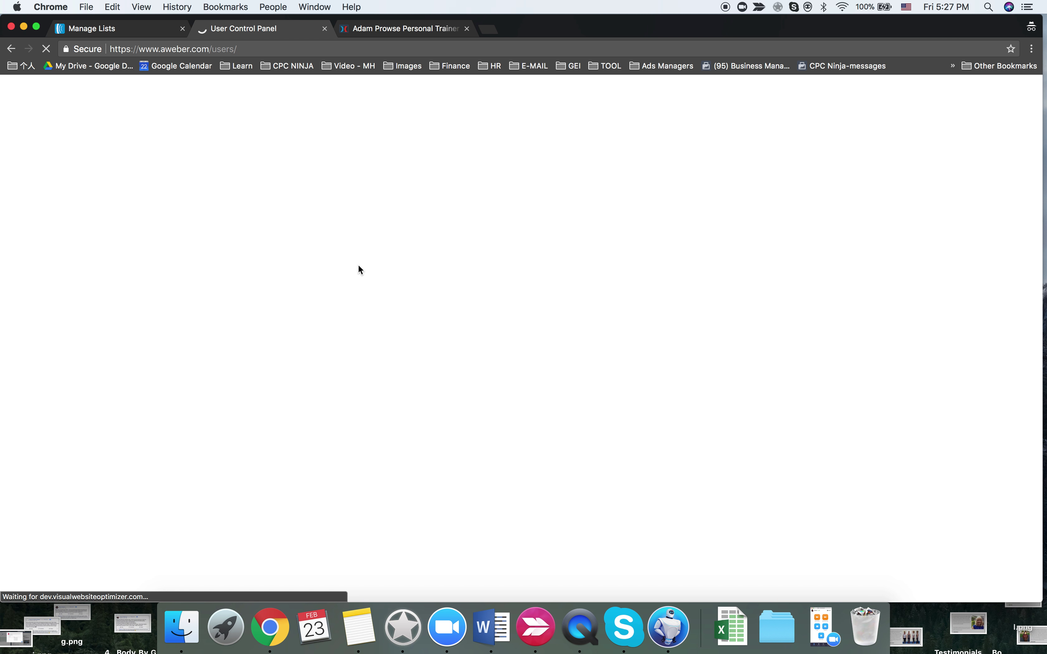
scroll(358, 269, "down", 10)
scroll(358, 268, "down", 6)
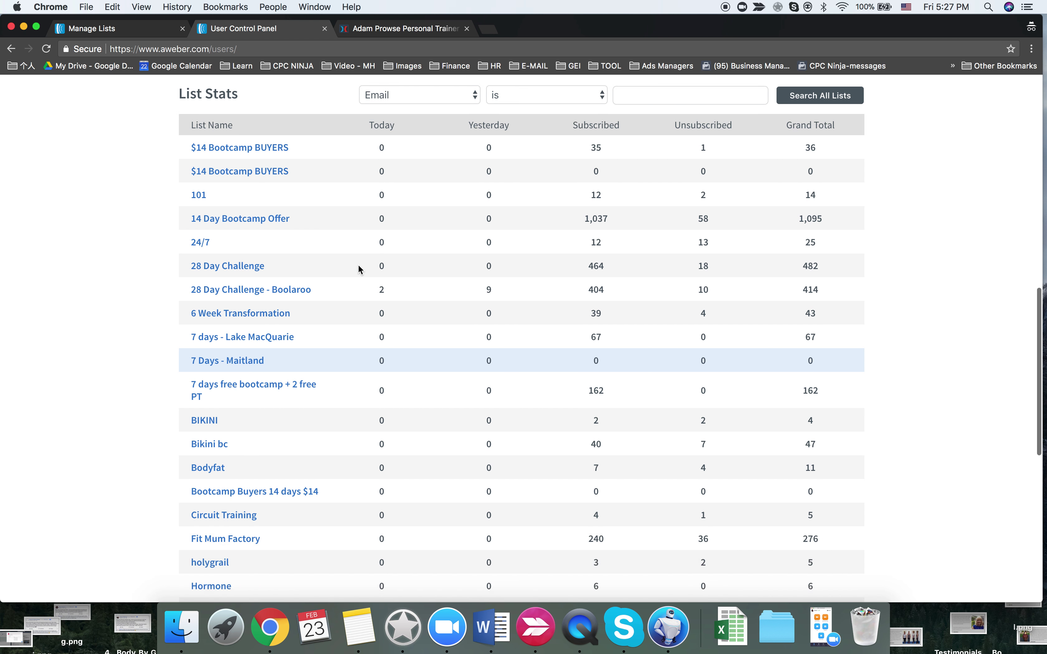
scroll(357, 268, "up", 3)
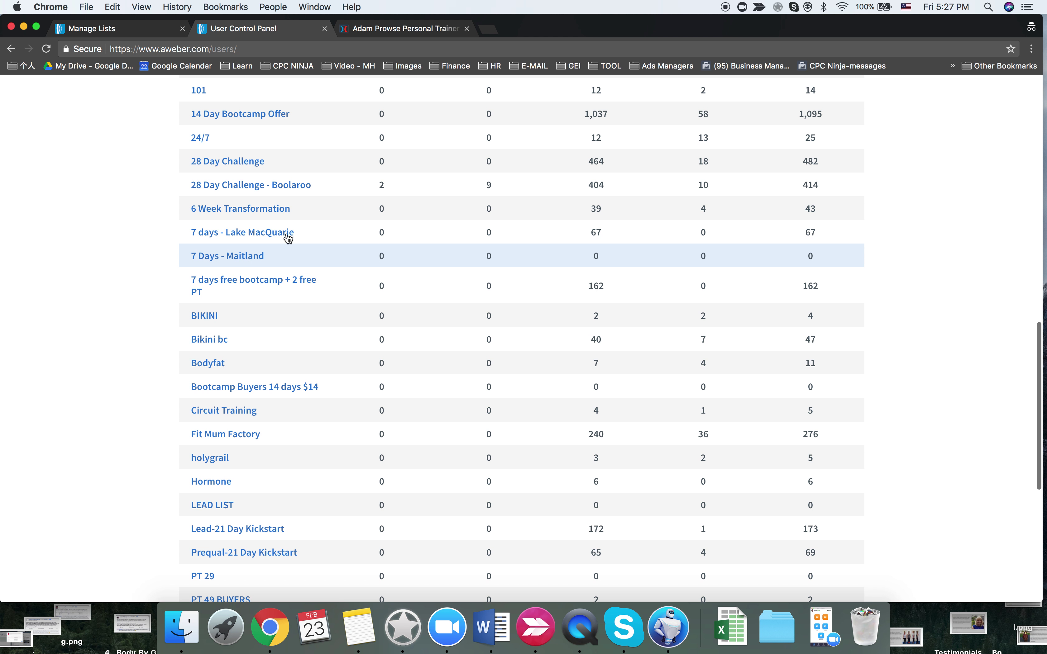
left_click(264, 239)
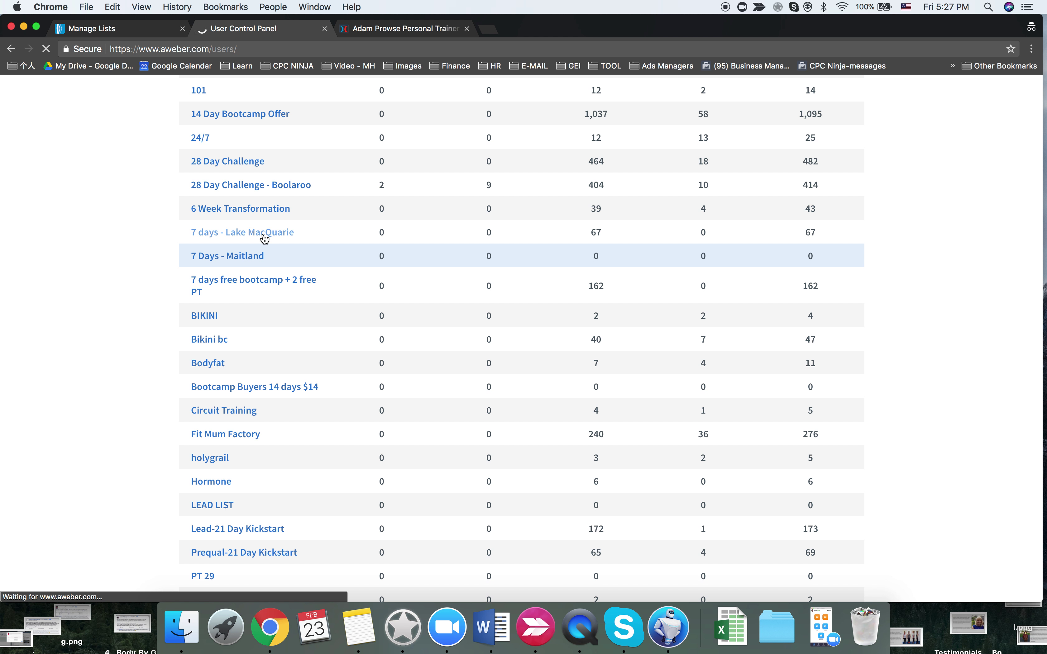
scroll(264, 239, "down", 10)
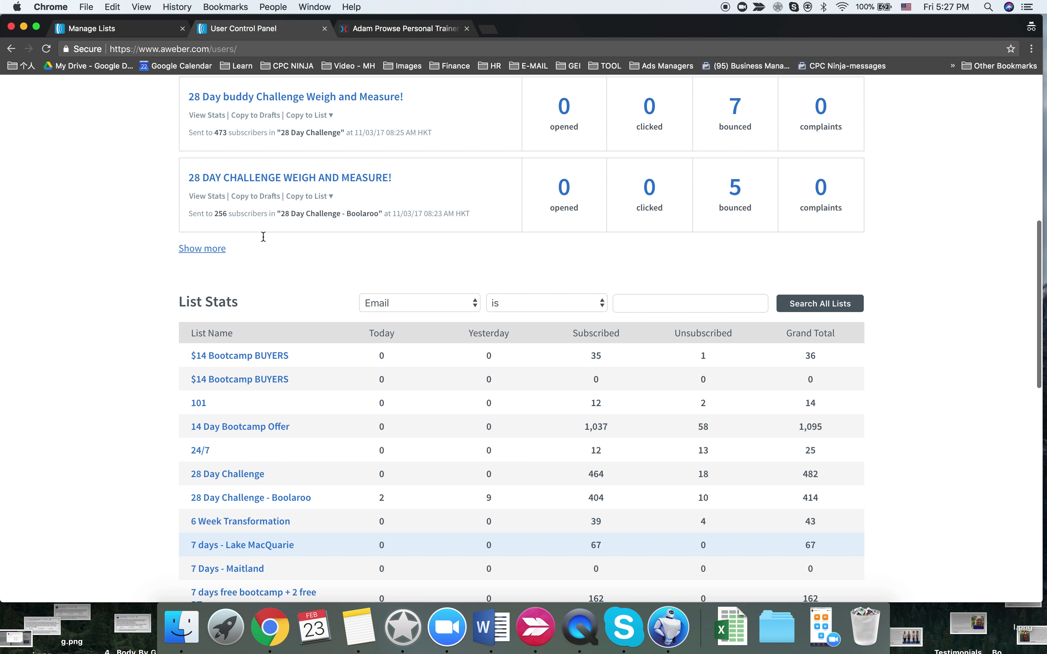
scroll(264, 237, "down", 2)
scroll(262, 240, "up", 12)
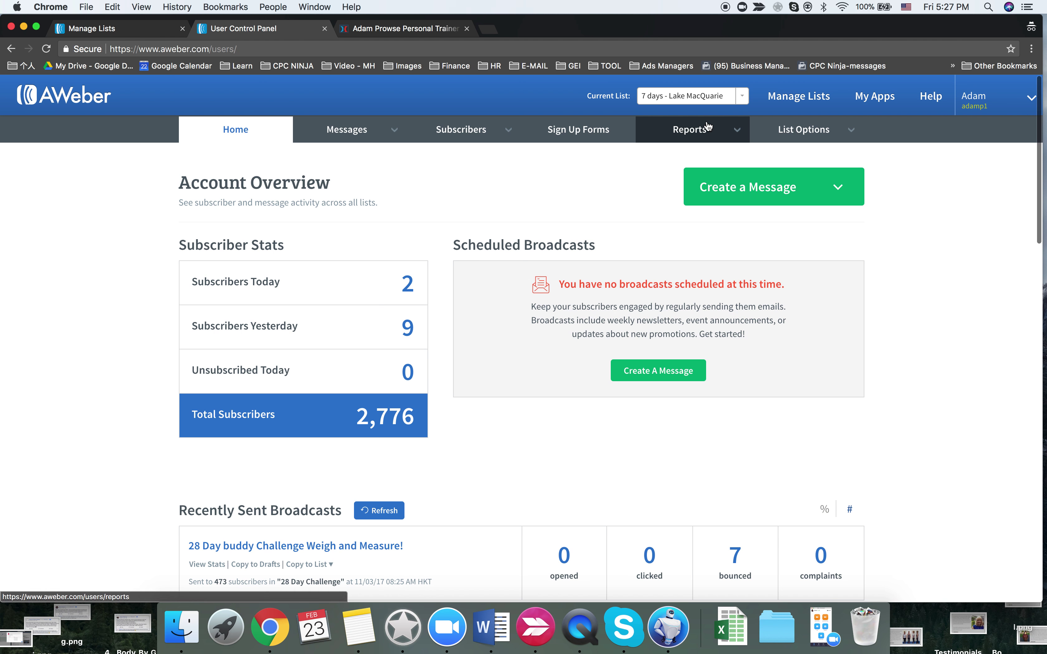
- Look over AWeber's legacy follow-up messages and list management, then return to the ClickFunnels editor
mouse_move(394, 136)
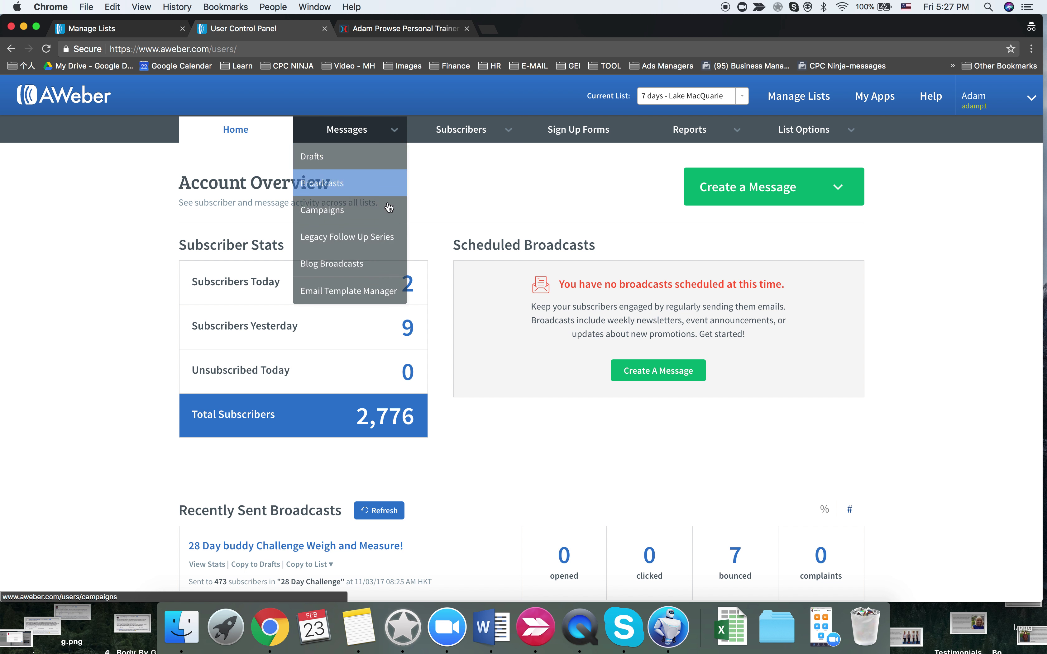
left_click(388, 237)
left_click(414, 31)
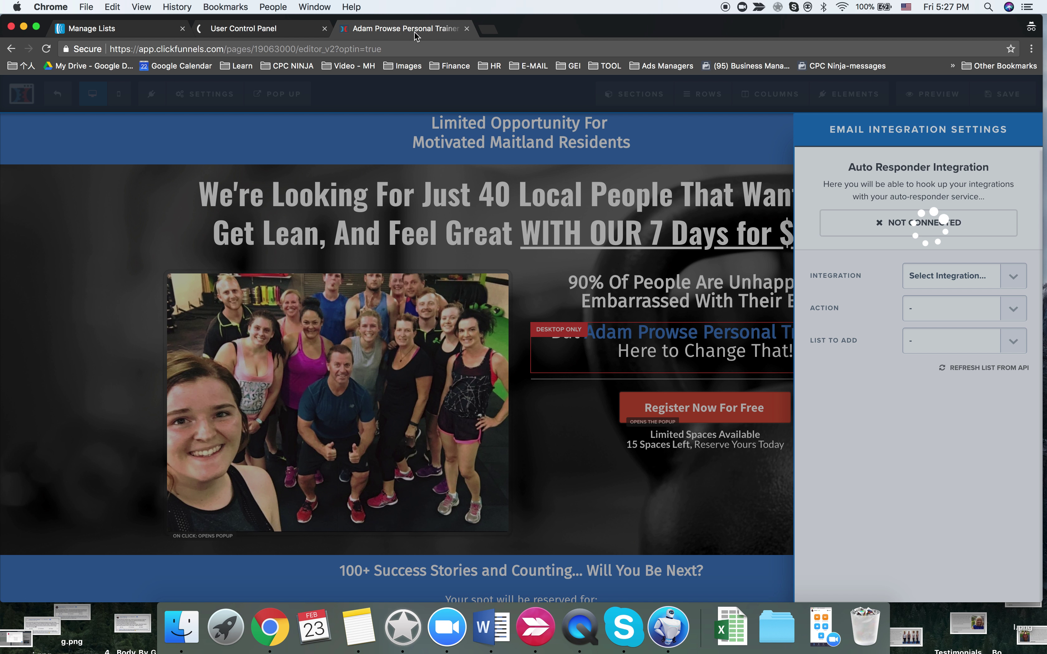
left_click(240, 28)
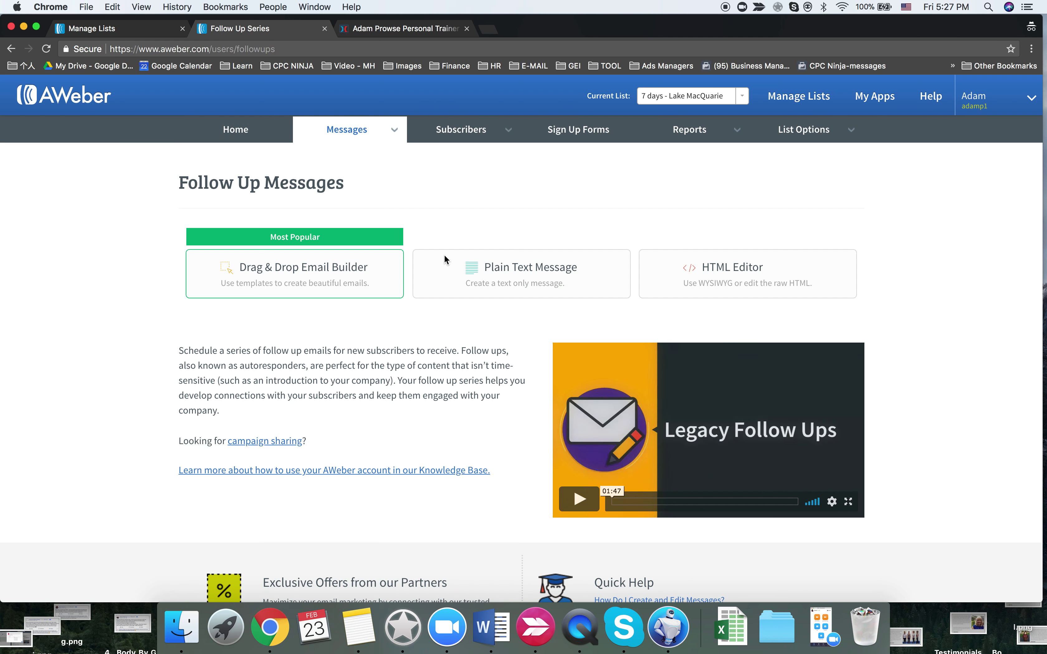
scroll(420, 339, "down", 4)
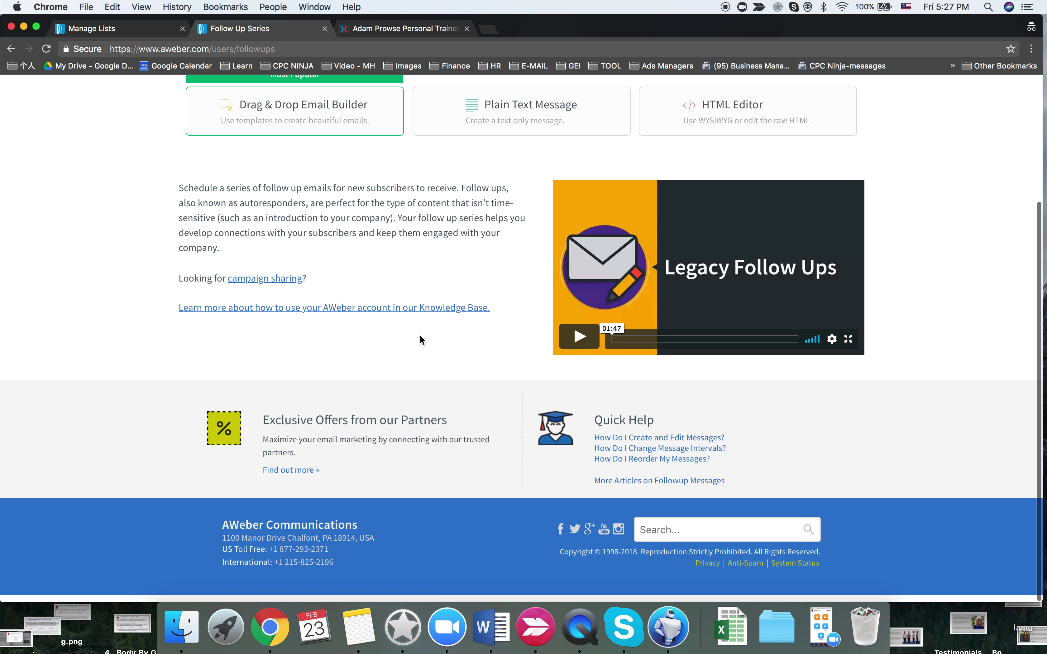
scroll(419, 340, "up", 5)
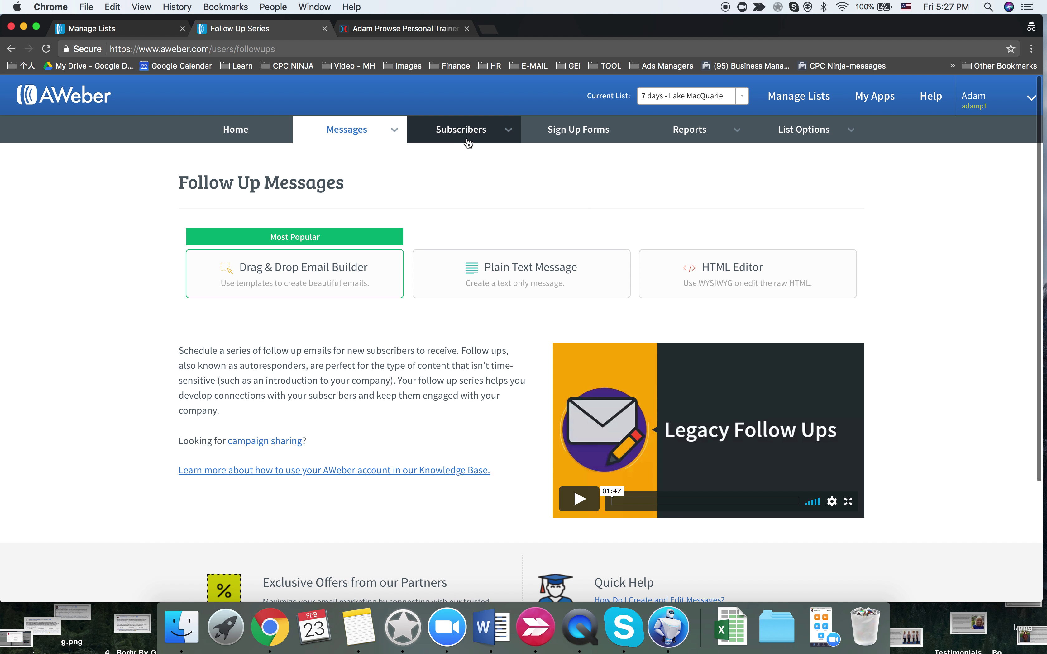
mouse_move(461, 136)
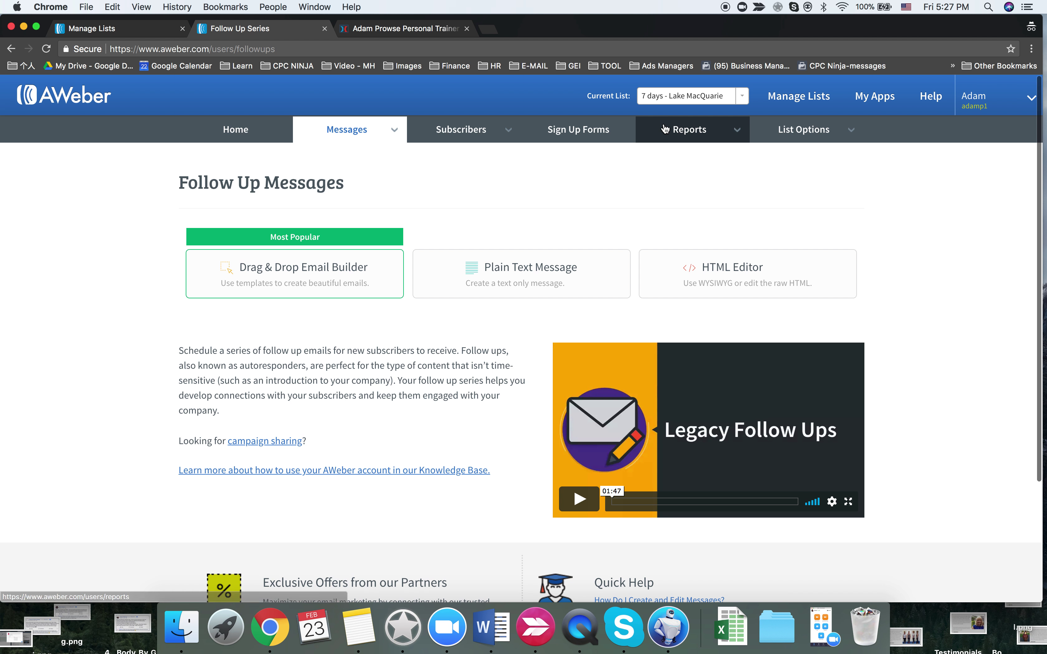
left_click(817, 105)
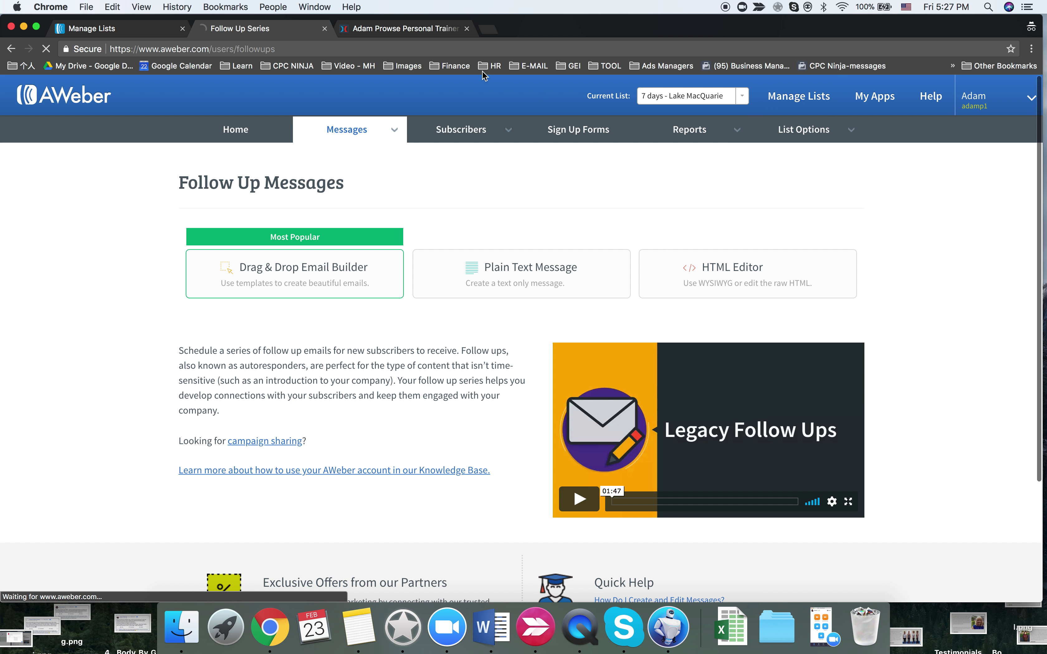
left_click(430, 29)
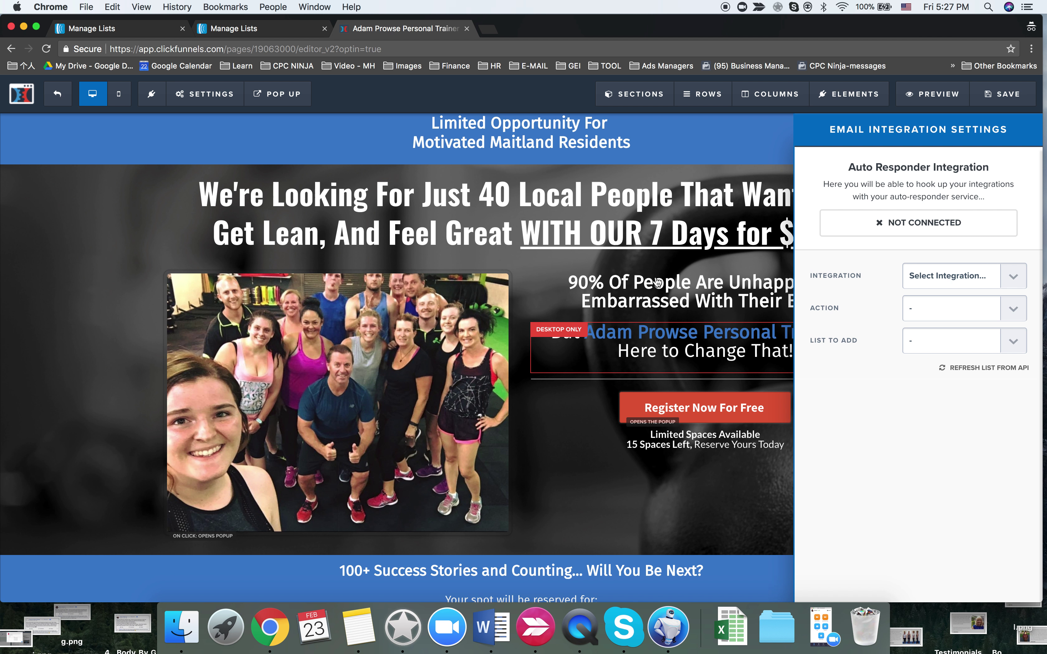
- Close the integration panel and go to the Zapier website in a new tab
left_click(657, 283)
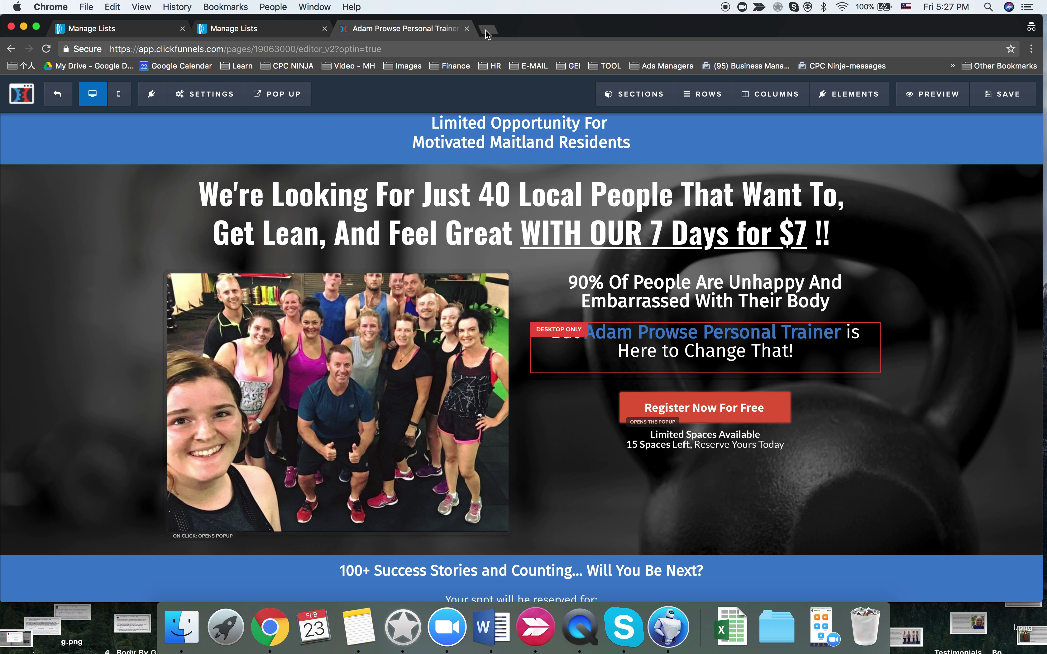
left_click(488, 30)
type("zapier")
key("Return")
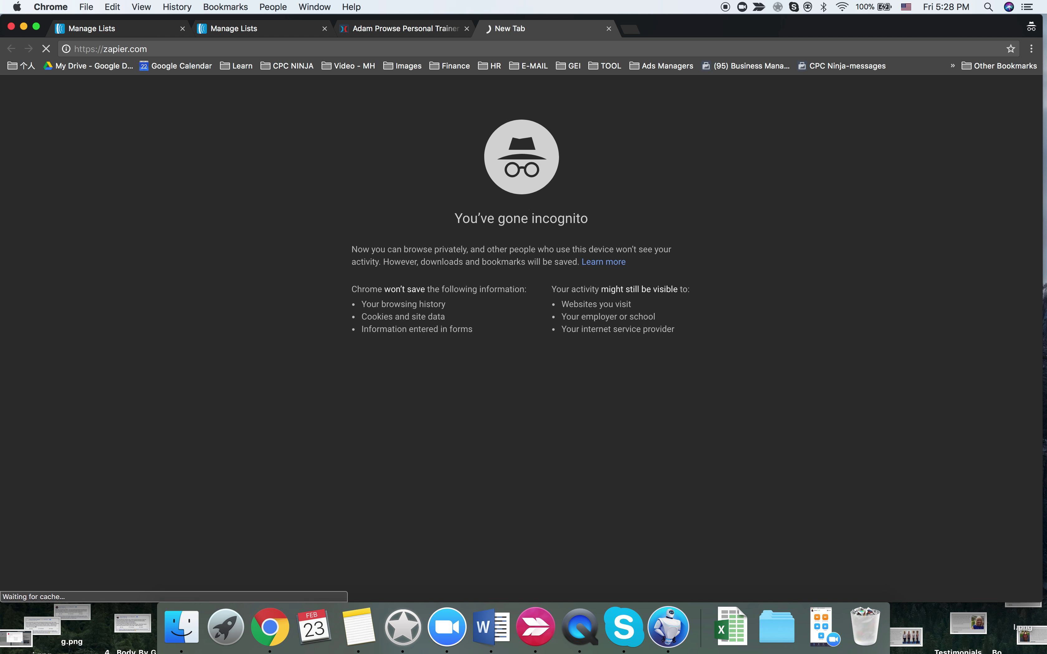
- Log in to Zapier with the client's e-mail and password copied from the Logins sheet
key("ctrl+Left")
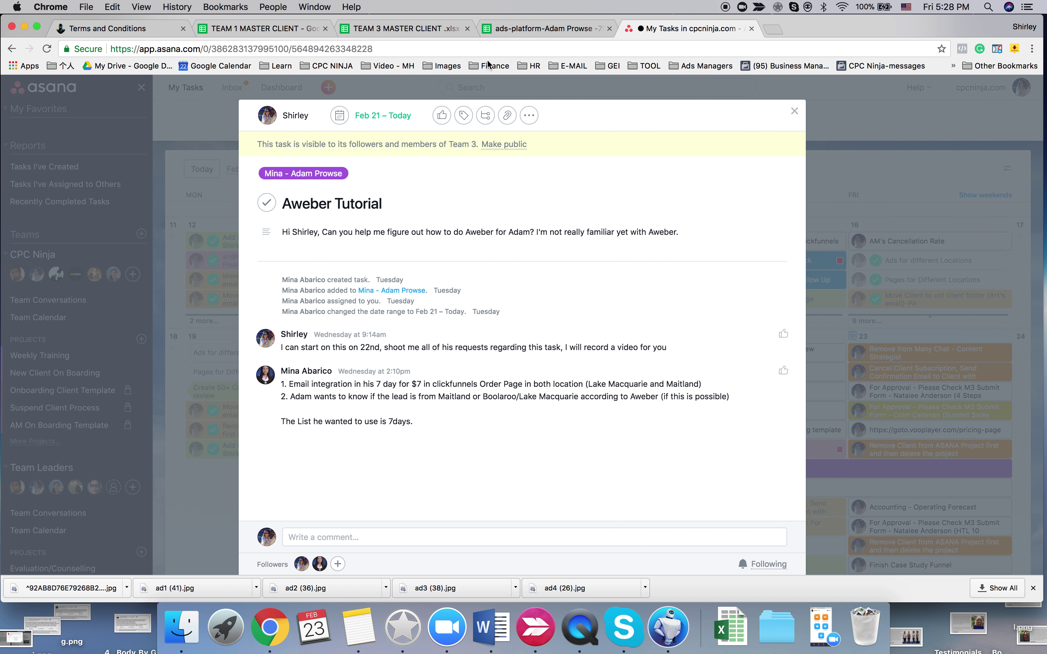
left_click(519, 29)
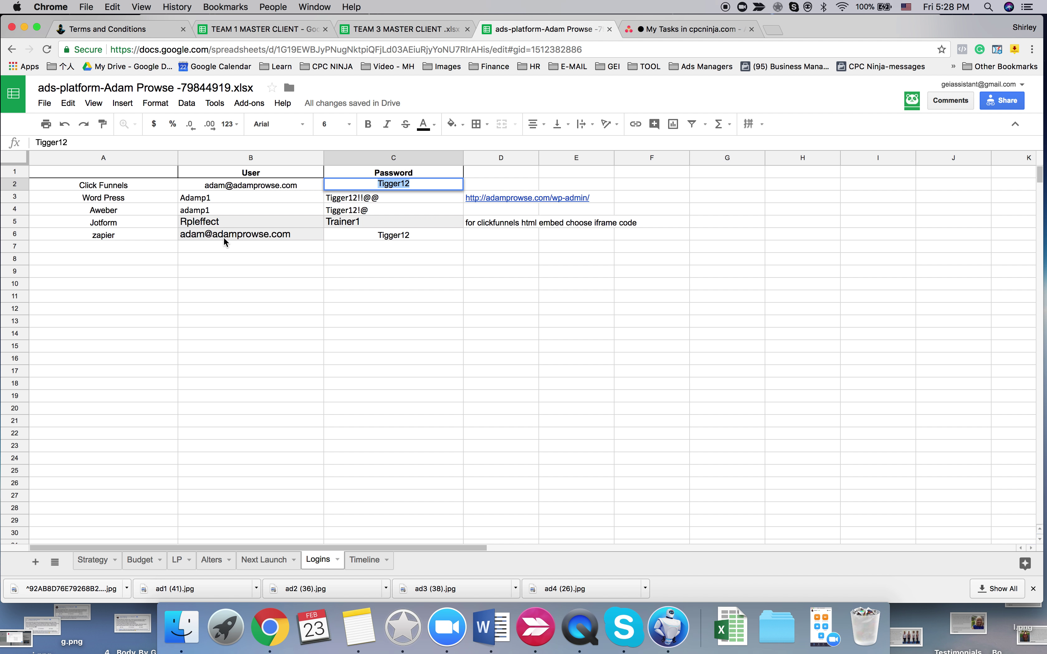
left_click(225, 237)
key("ctrl+Right")
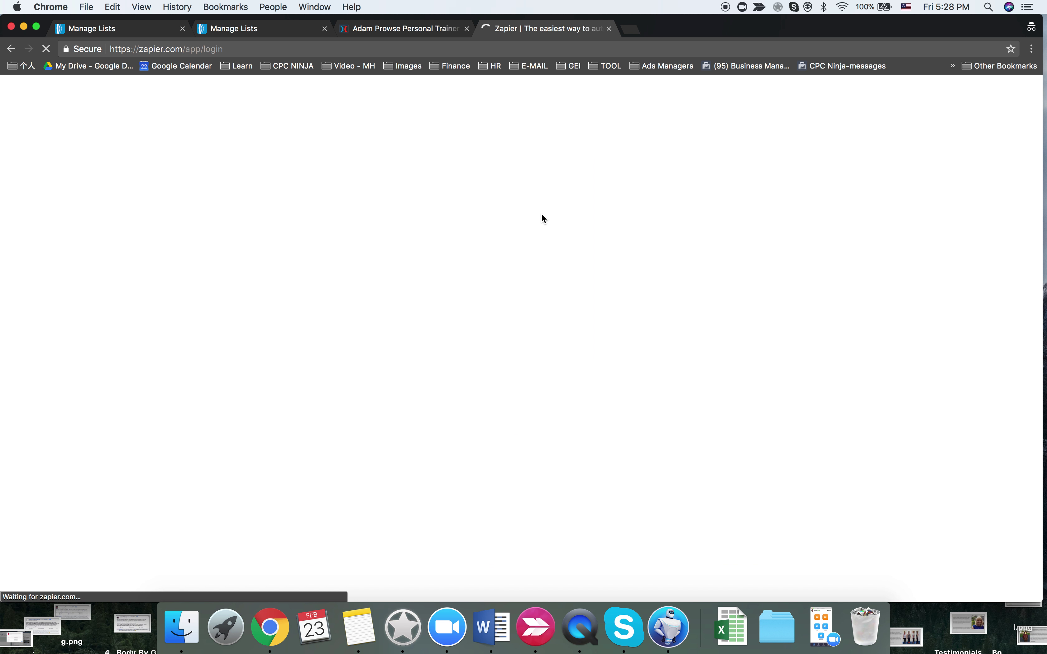
key("ctrl+v")
key("ctrl+Left")
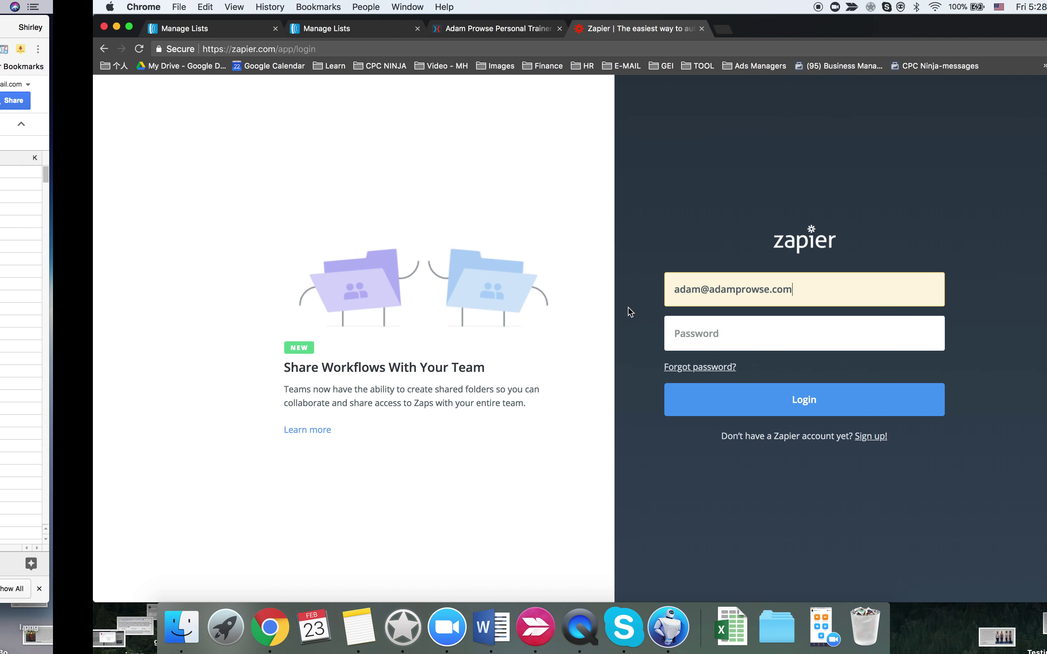
left_click(411, 235)
key("super+c")
key("ctrl+Right")
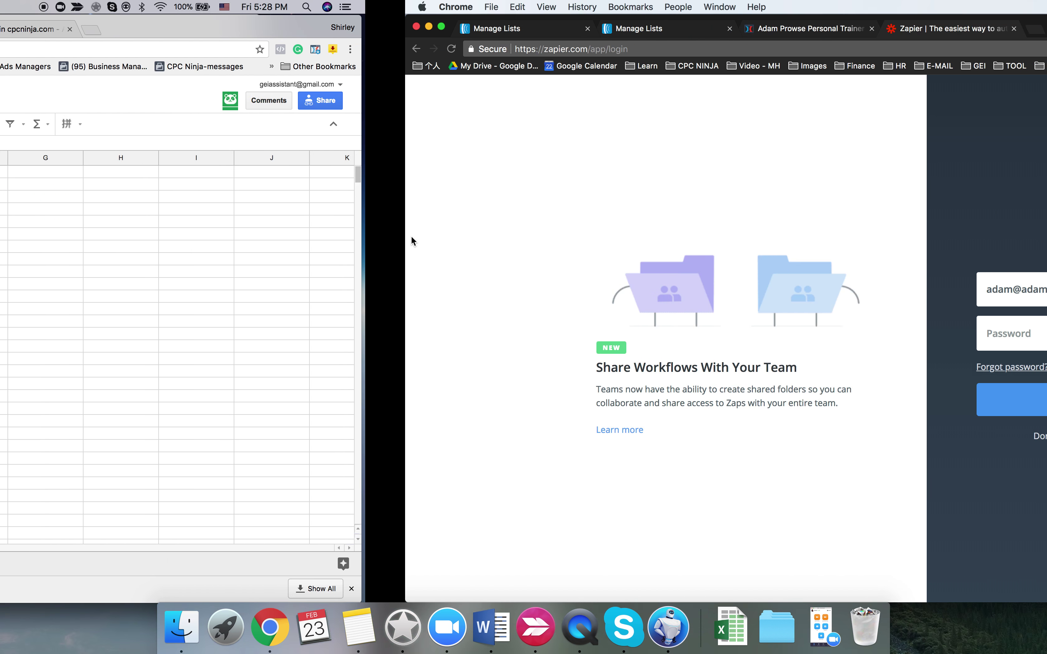
left_click(705, 333)
key("super+v")
left_click(652, 409)
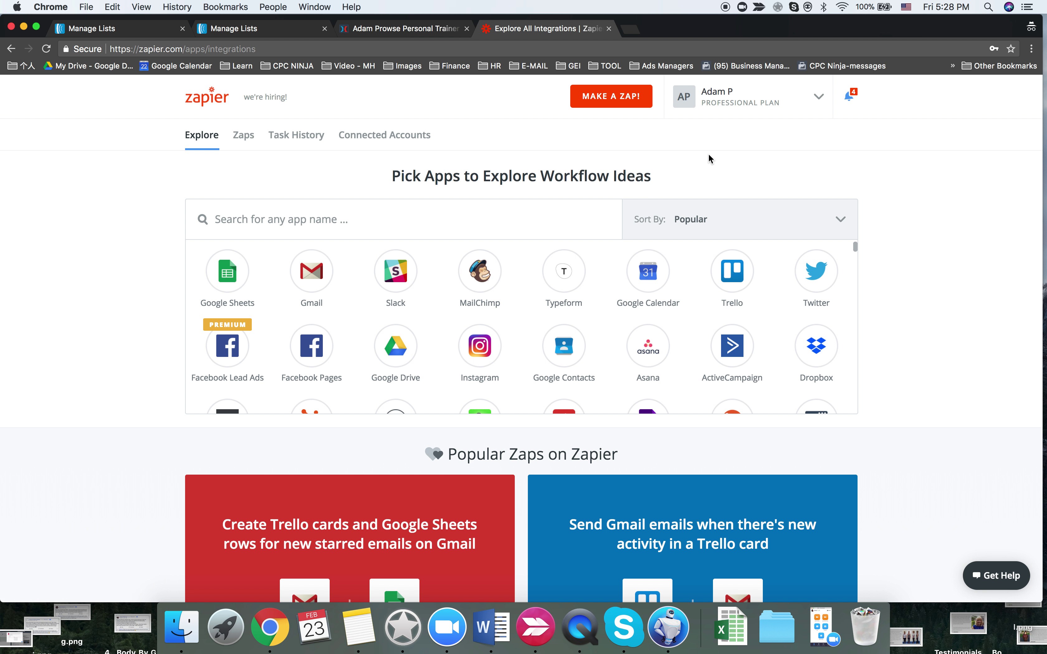
- Open the Zaps dashboard, then go back to the ClickFunnels editor tab
left_click(296, 136)
left_click(233, 136)
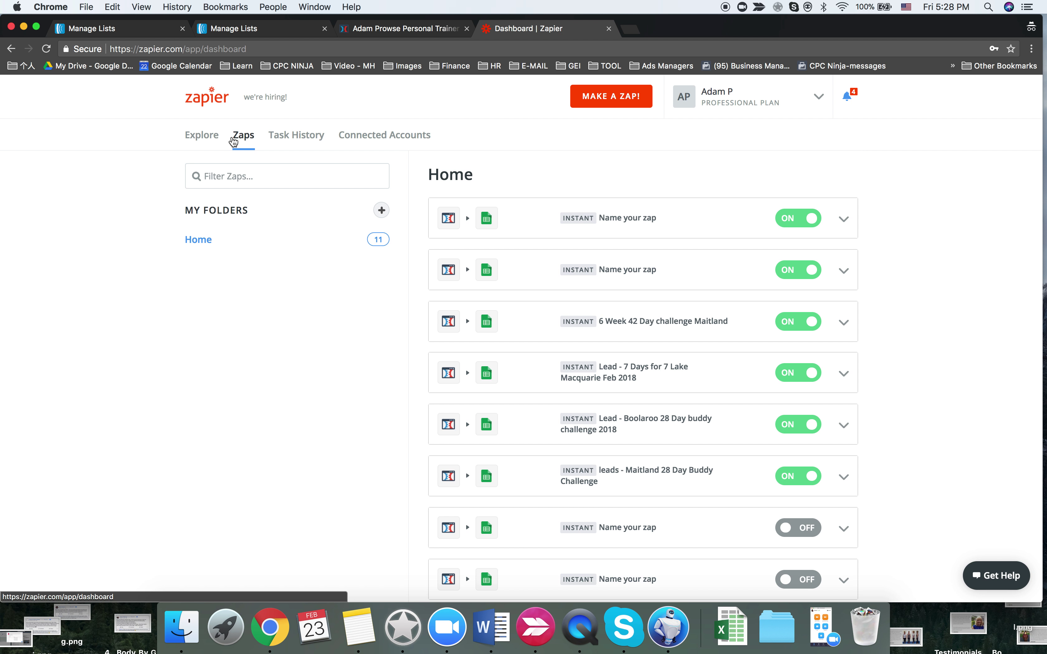
left_click(389, 29)
- Set the page's email integration to AWeber with the Integrate Existing Form action
mouse_move(209, 100)
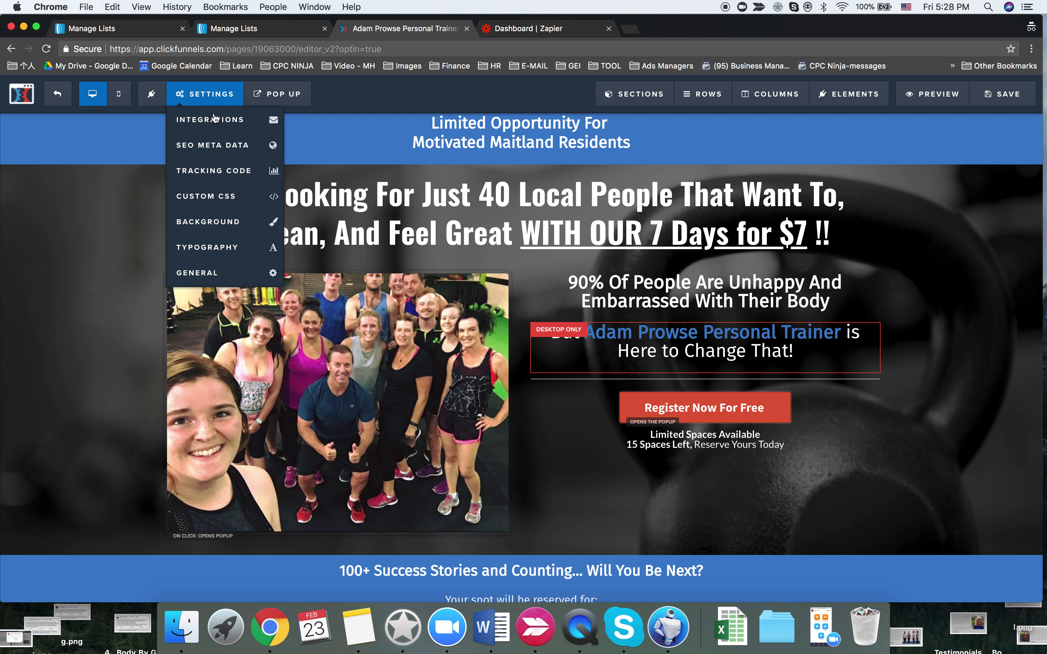
left_click(216, 125)
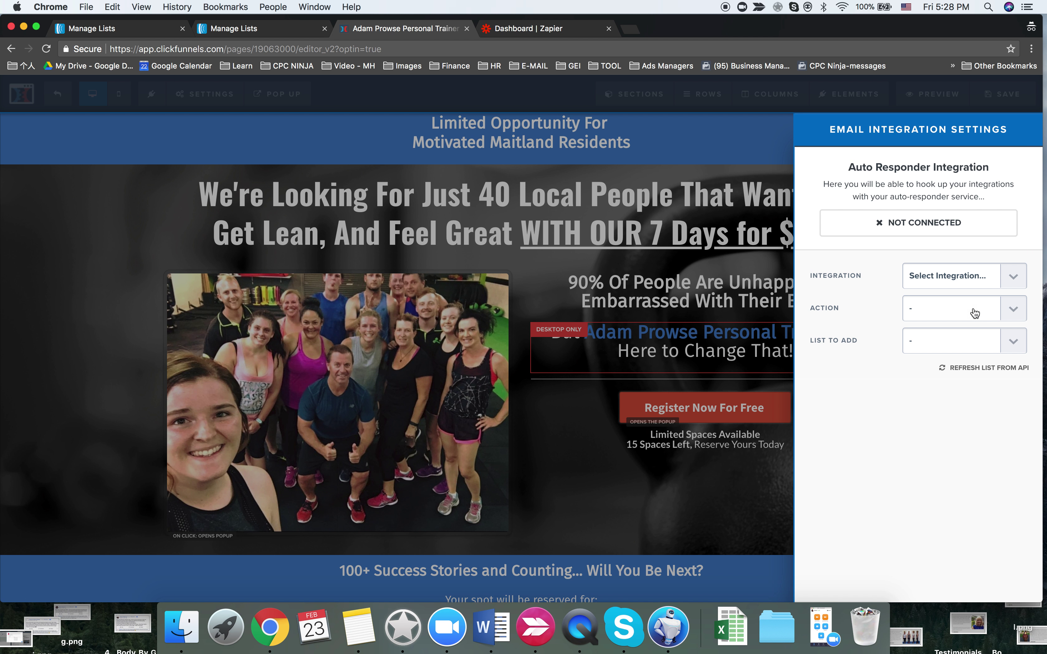
left_click(953, 277)
left_click(864, 299)
left_click(910, 303)
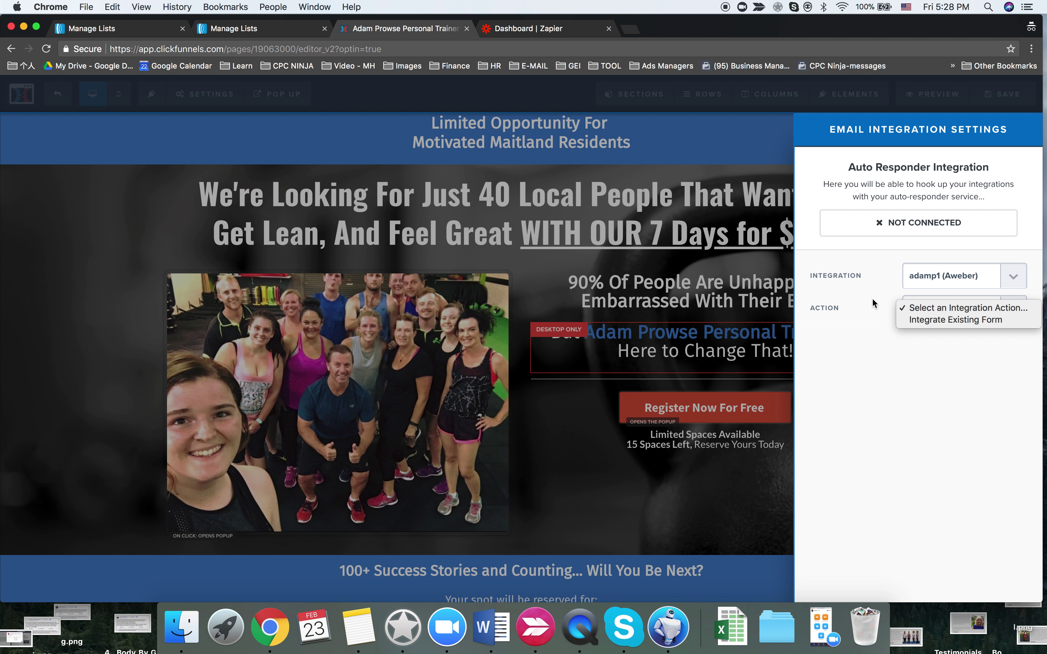
left_click(936, 321)
left_click(949, 341)
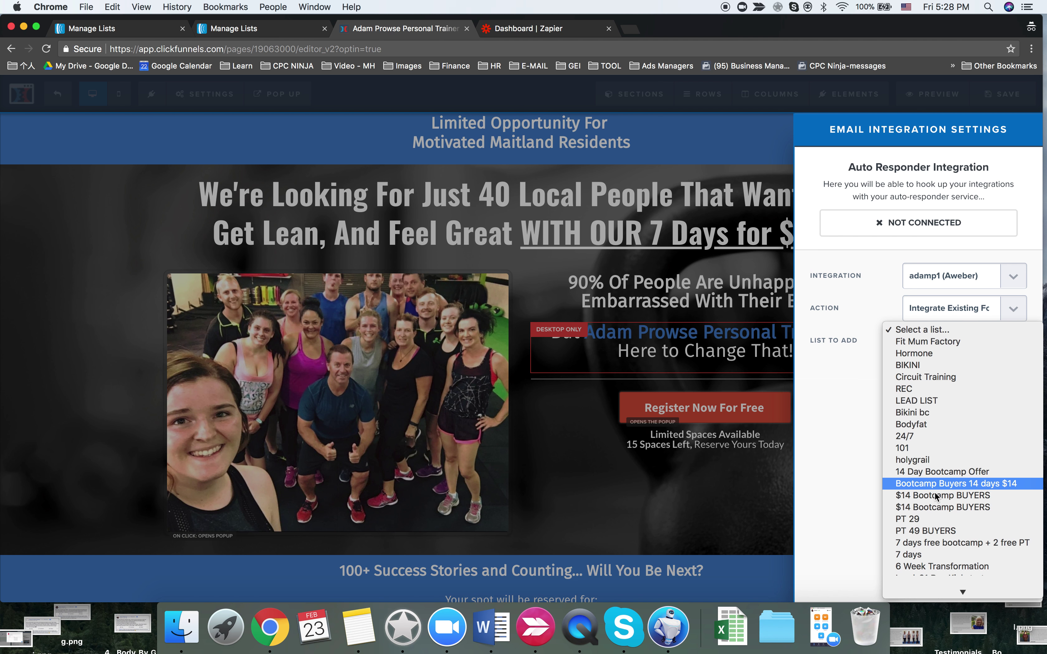
scroll(935, 501, "down", 2)
left_click(812, 436)
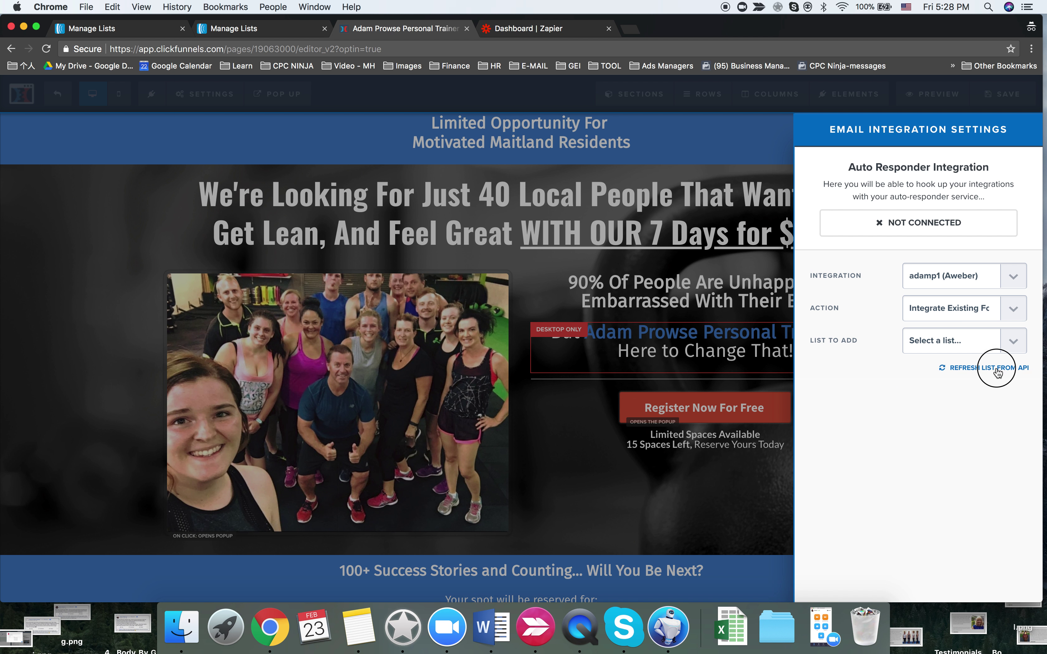
- Refresh the AWeber lists, choose 7 Days - Maitland, and close the panel to save
left_click(996, 369)
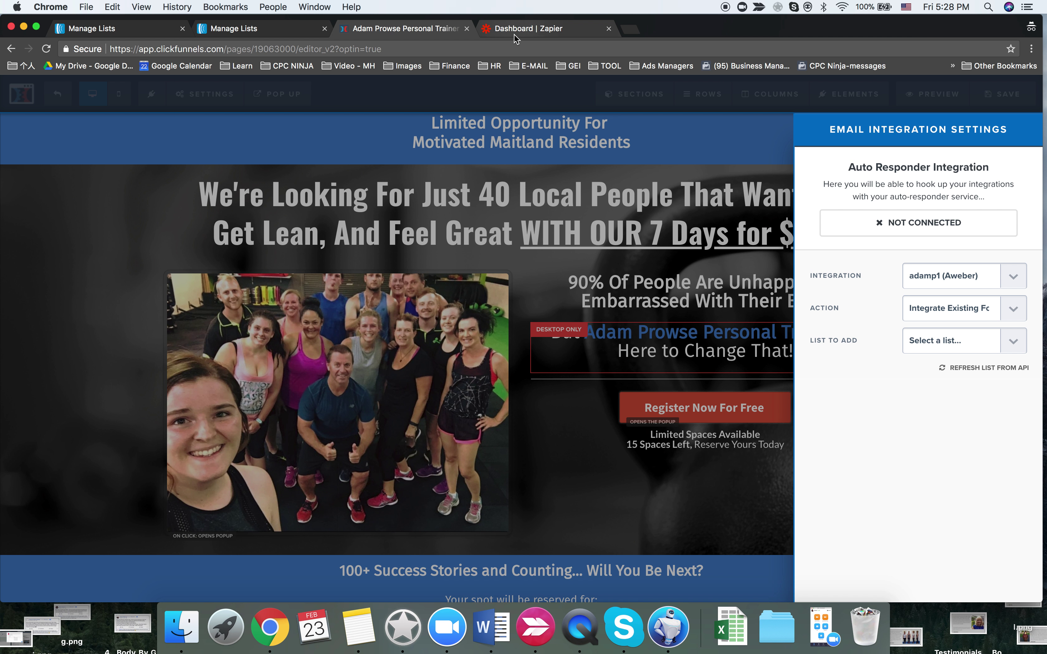
left_click(916, 340)
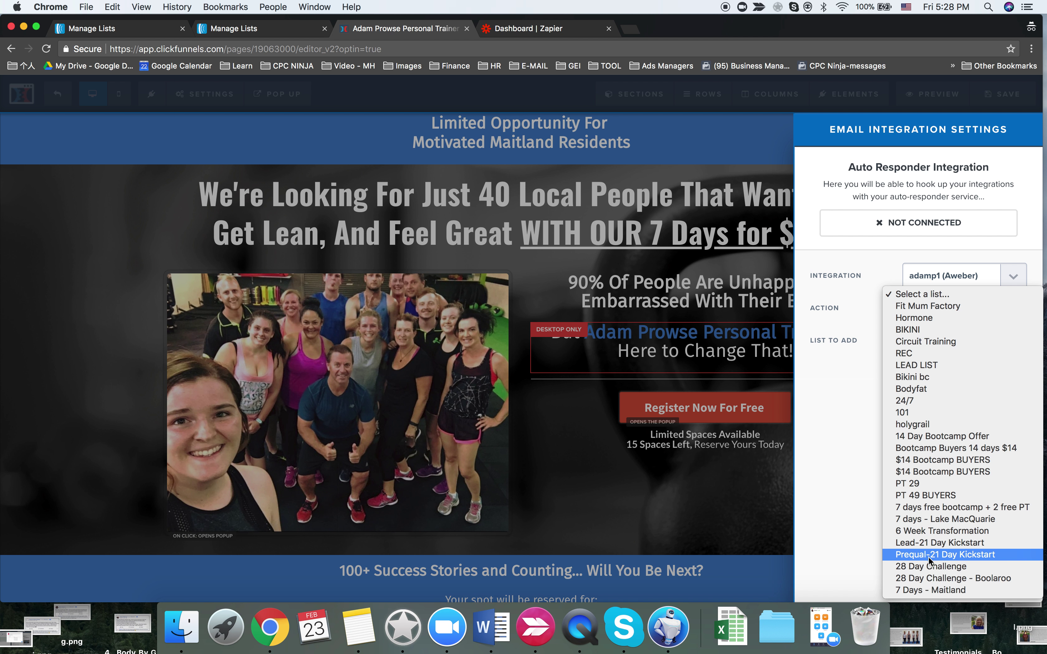
left_click(924, 590)
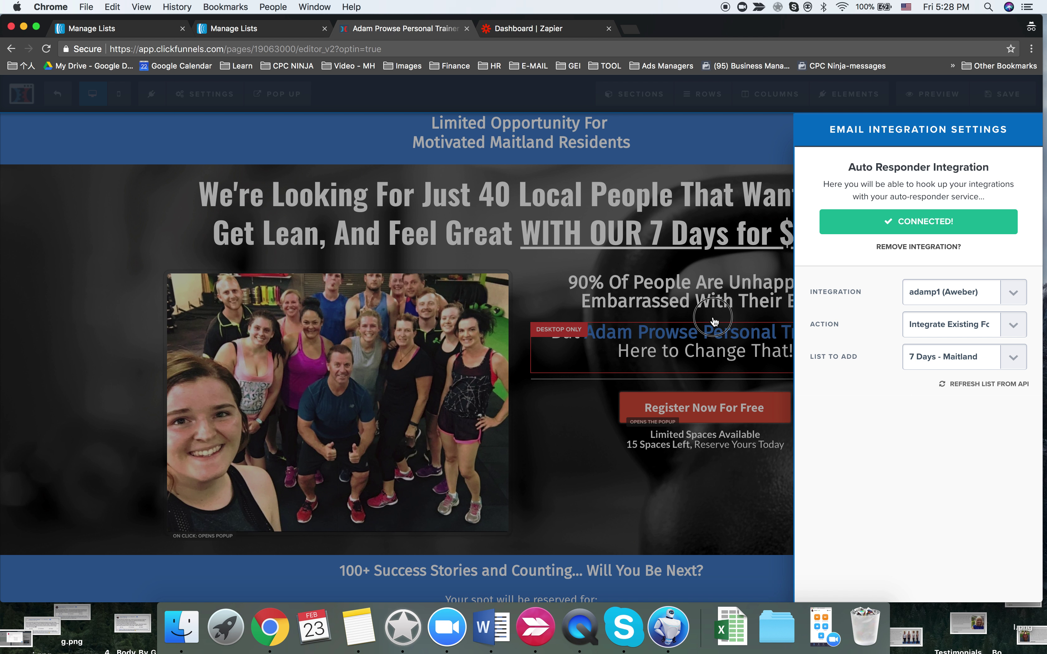
left_click(714, 320)
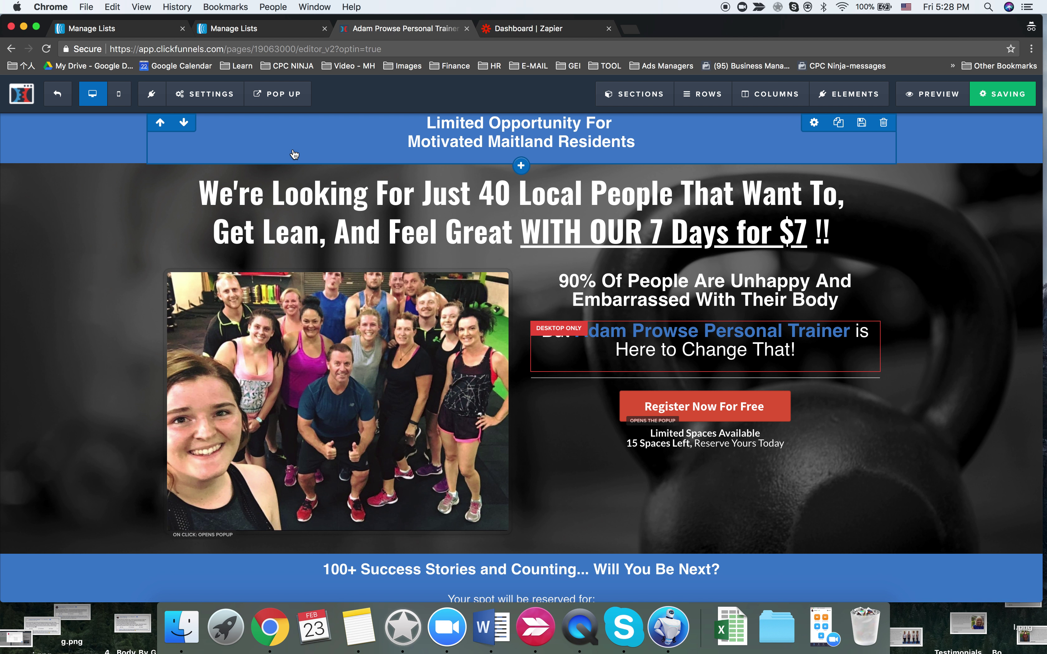
- On the 7 Day Bootcamp Trial page, set the name field to First Name with placeholder 'Enter Your First Name Here...'
left_click(62, 97)
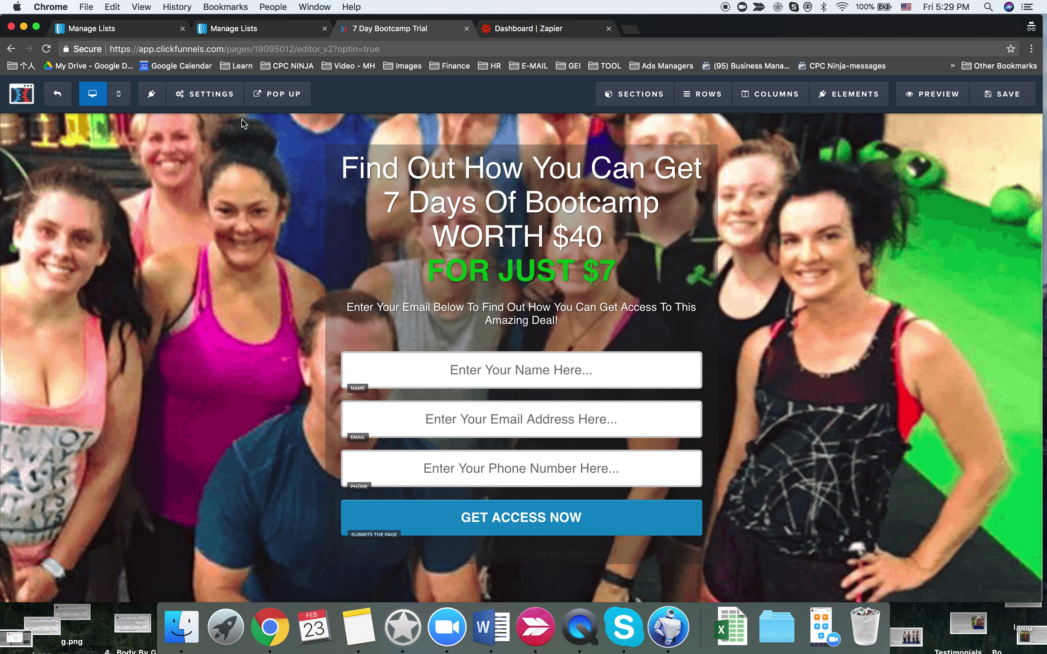
mouse_move(215, 101)
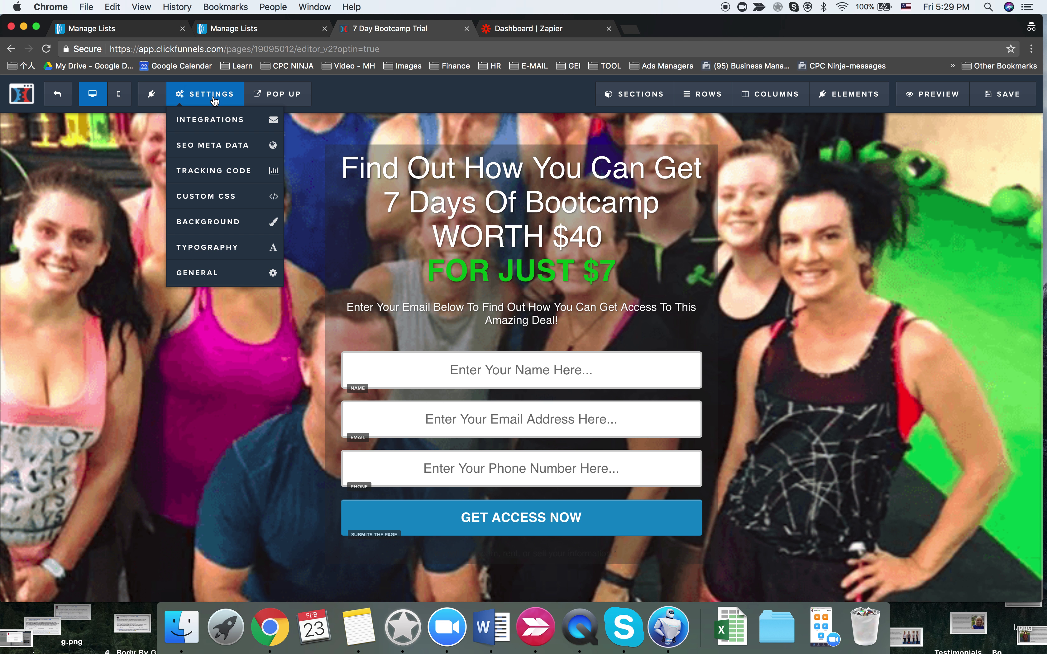
left_click(547, 370)
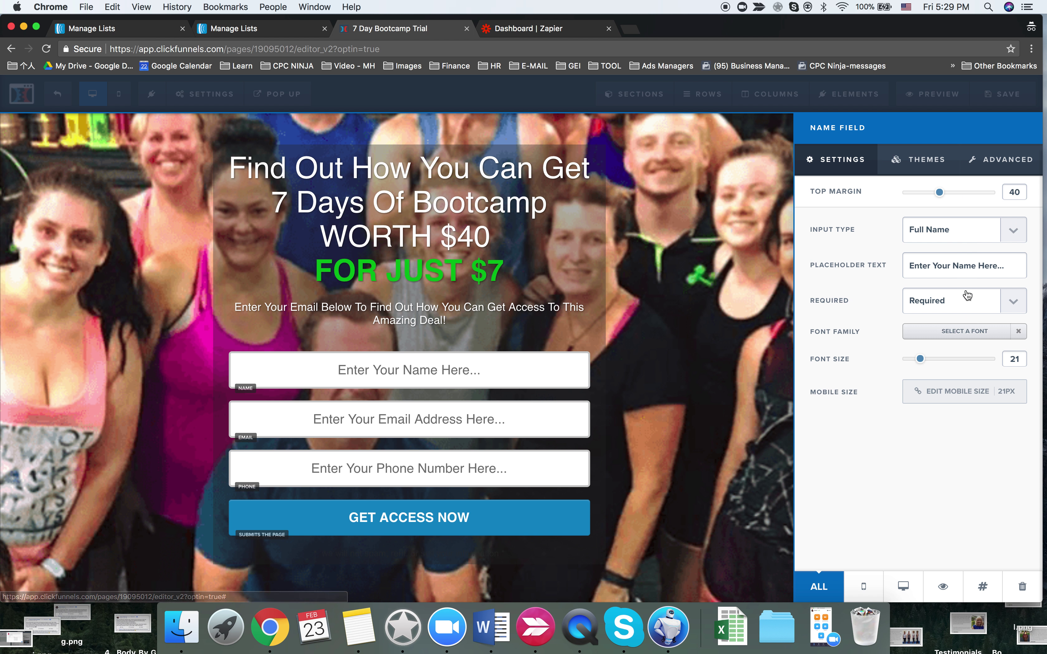
left_click(952, 229)
key("Escape")
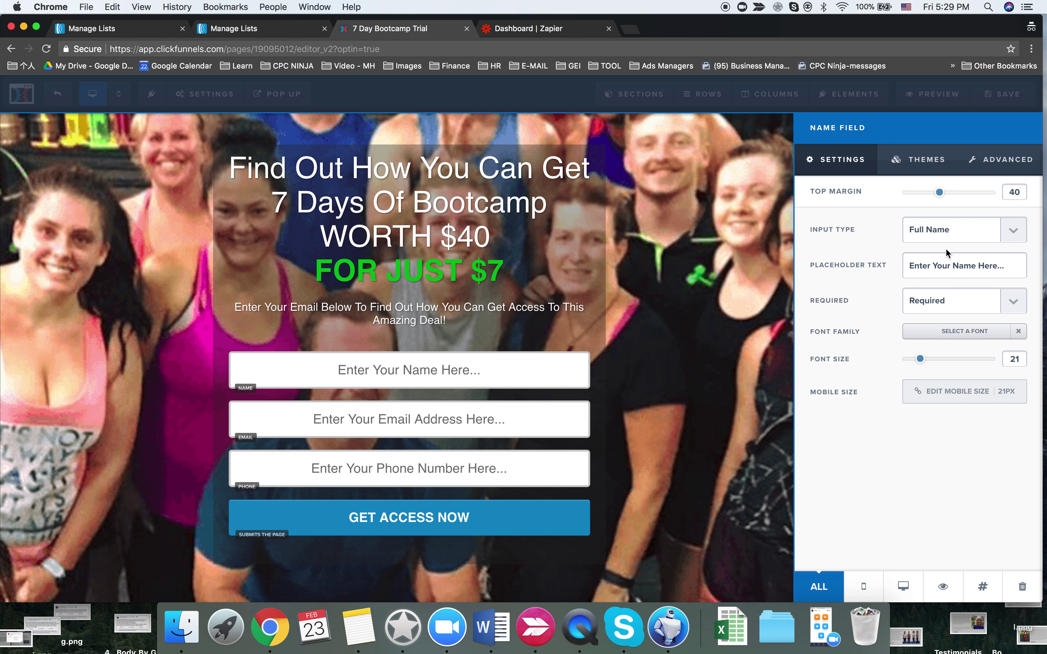
left_click(954, 266)
type("First")
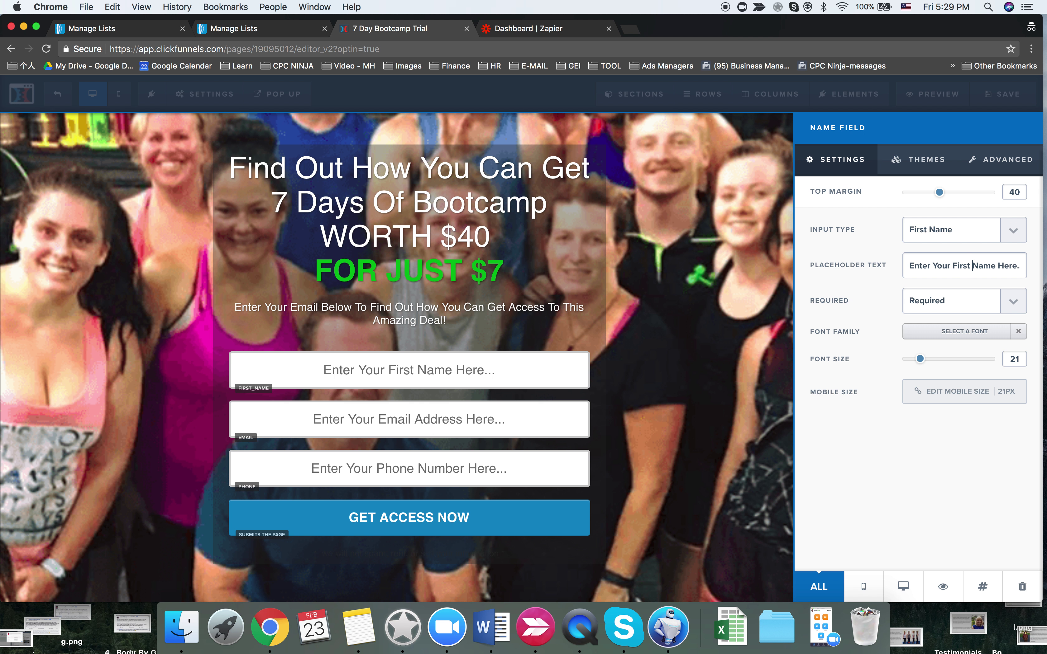
left_click(753, 265)
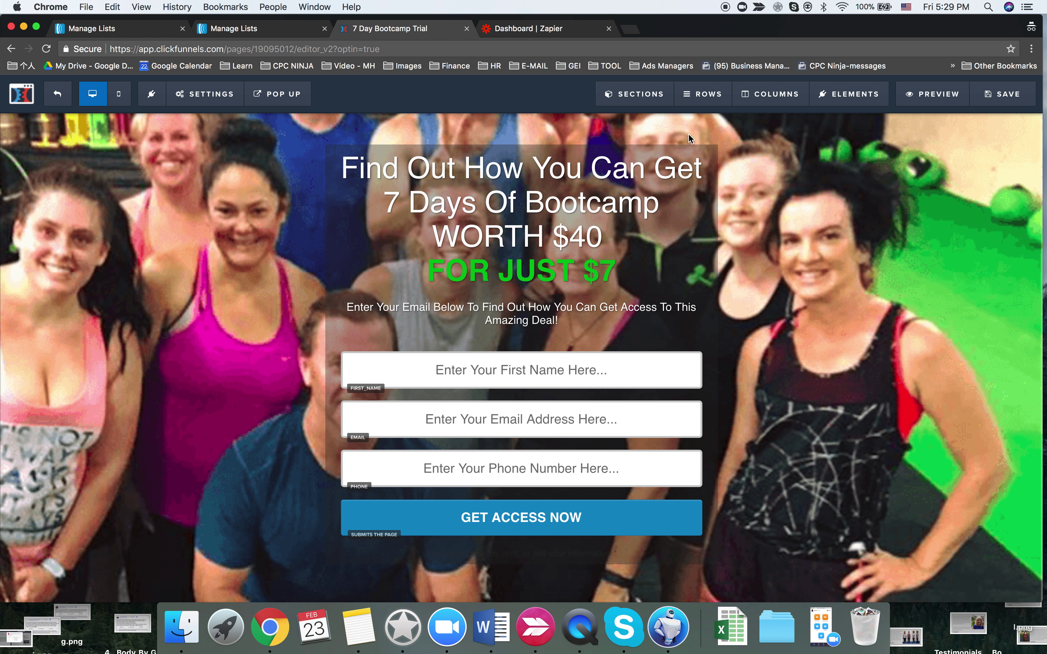
left_click(204, 94)
- Connect the form to AWeber as an existing form, adding signups to the 7 Days - Maitland list
left_click(225, 125)
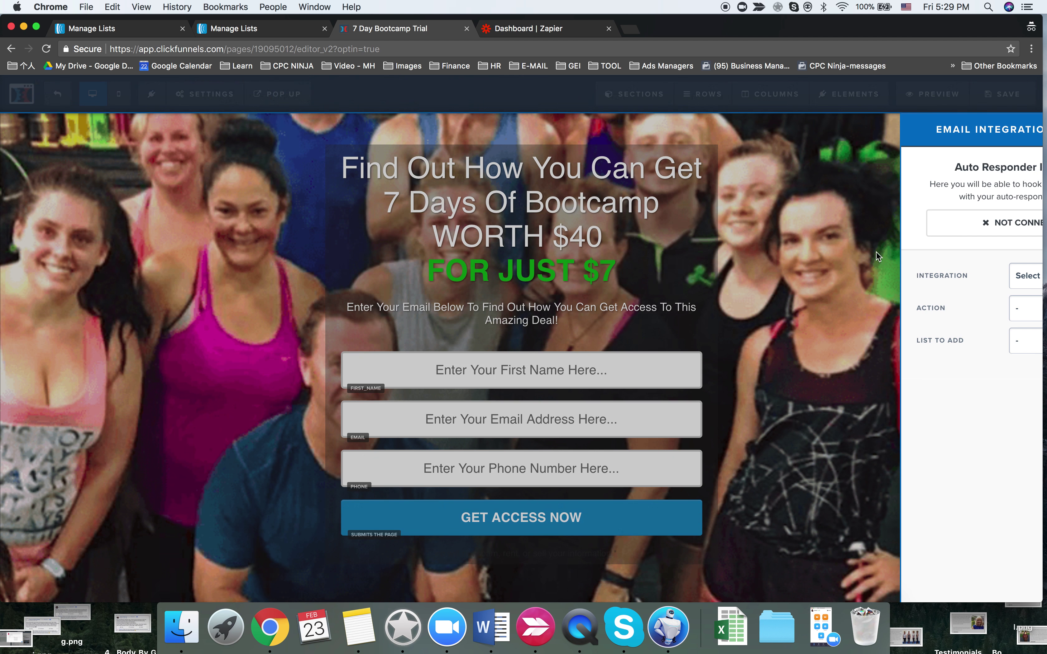
left_click(934, 276)
left_click(934, 303)
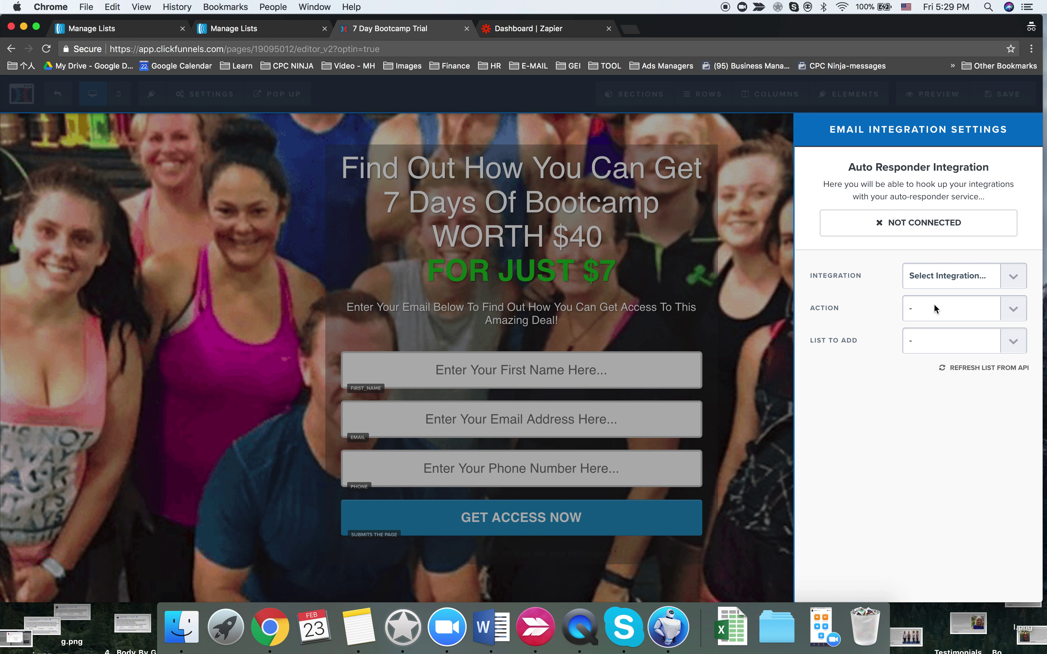
left_click(935, 309)
left_click(937, 321)
left_click(939, 340)
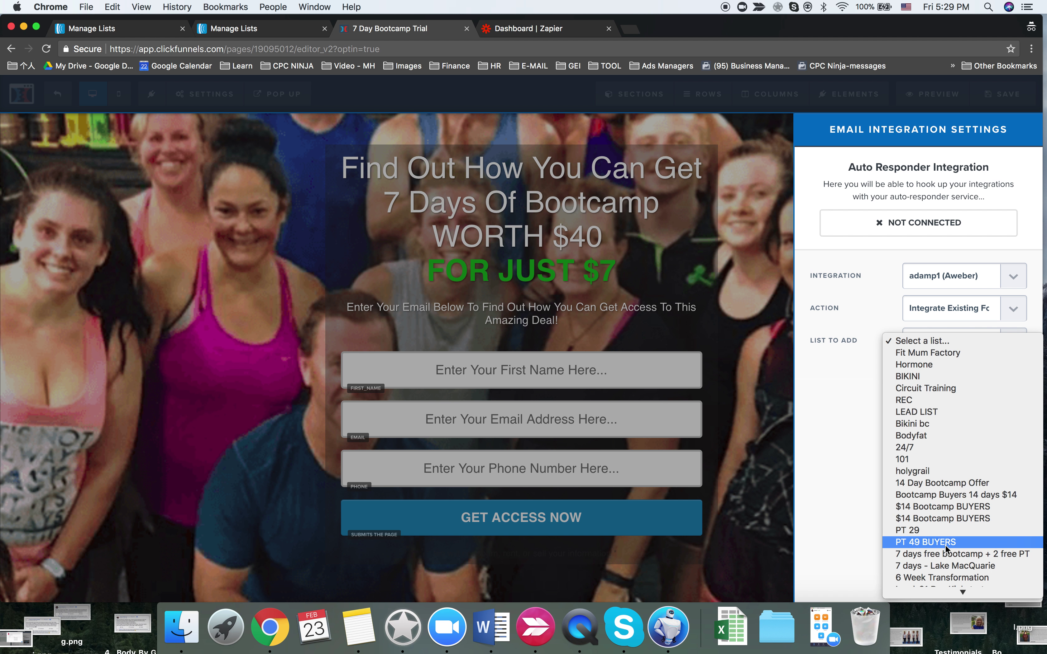
scroll(944, 545, "down", 3)
left_click(945, 590)
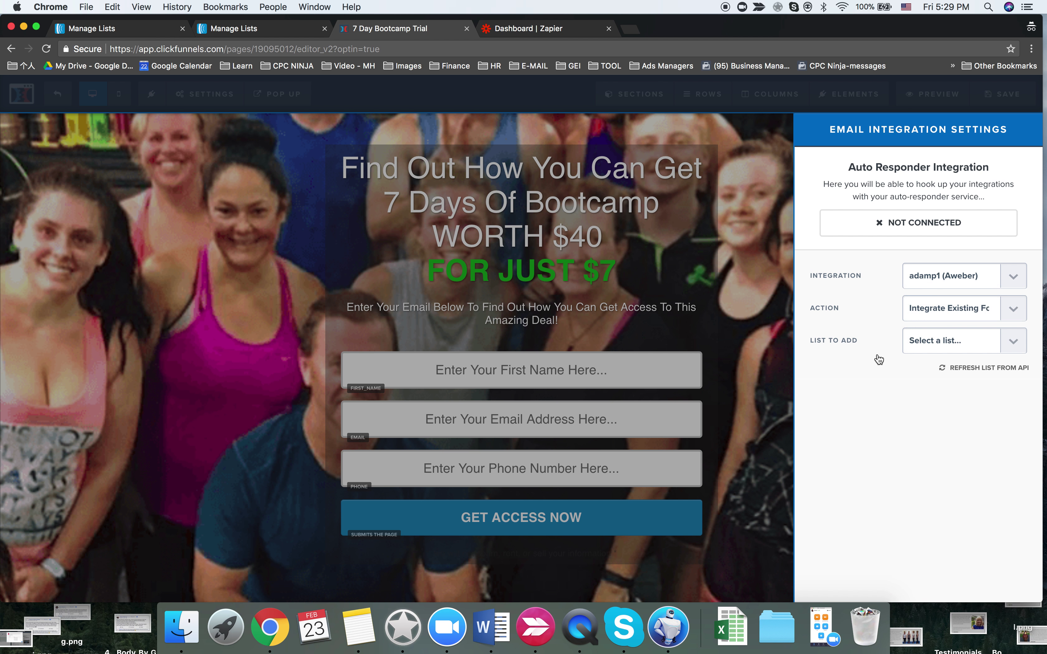
left_click(957, 161)
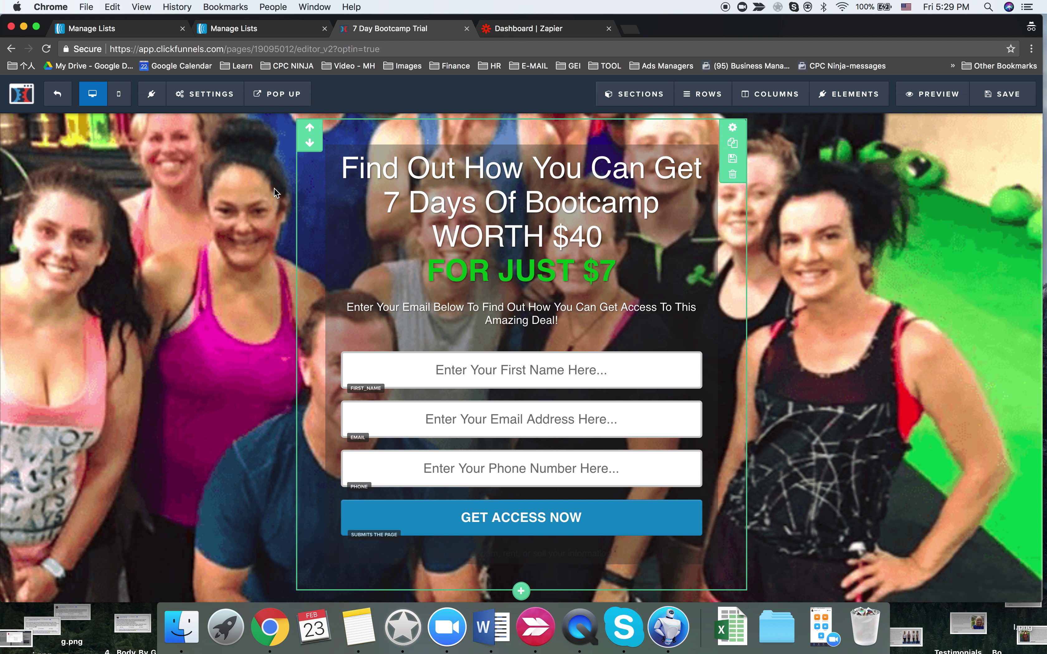
- Reopen the Optin 8508911 page, confirm its 7 Days - Maitland integration, and select the Register Now For Free button
left_click(61, 102)
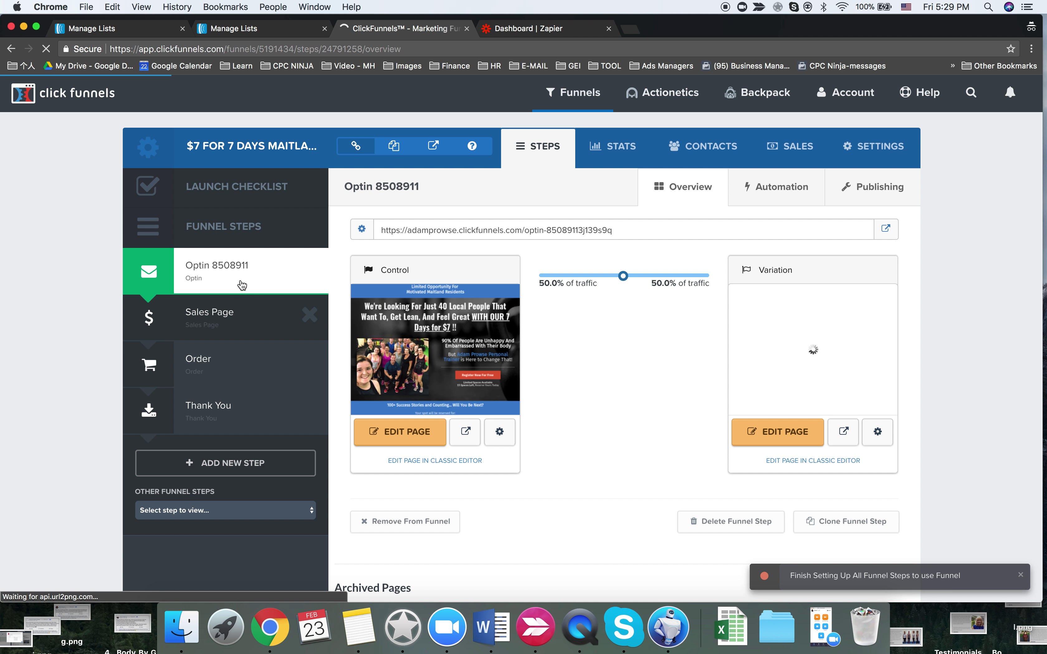
left_click(427, 440)
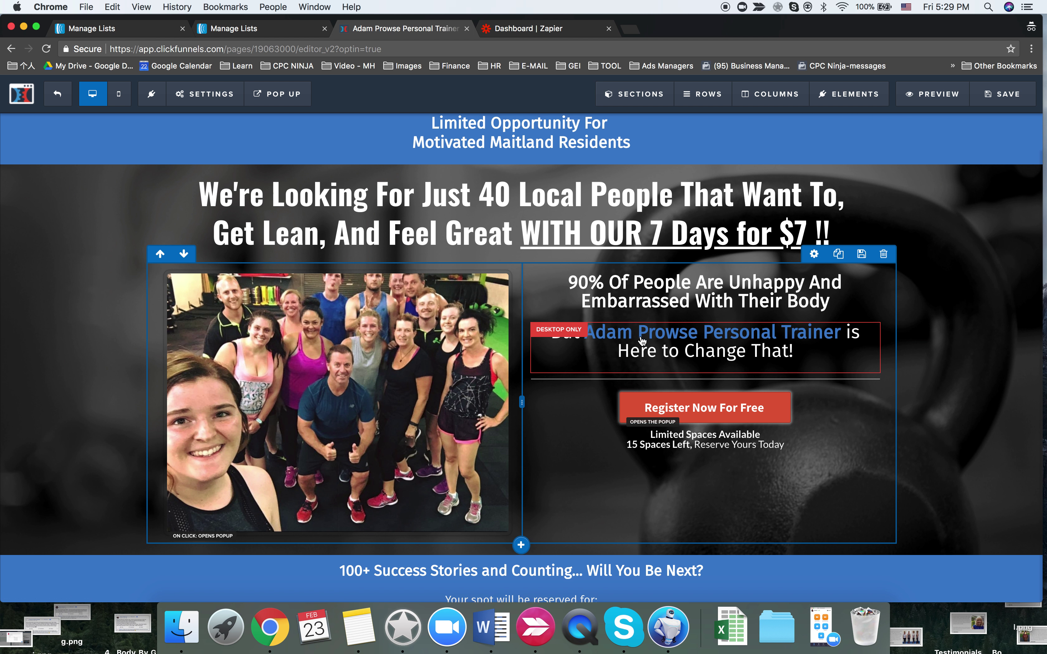
mouse_move(204, 94)
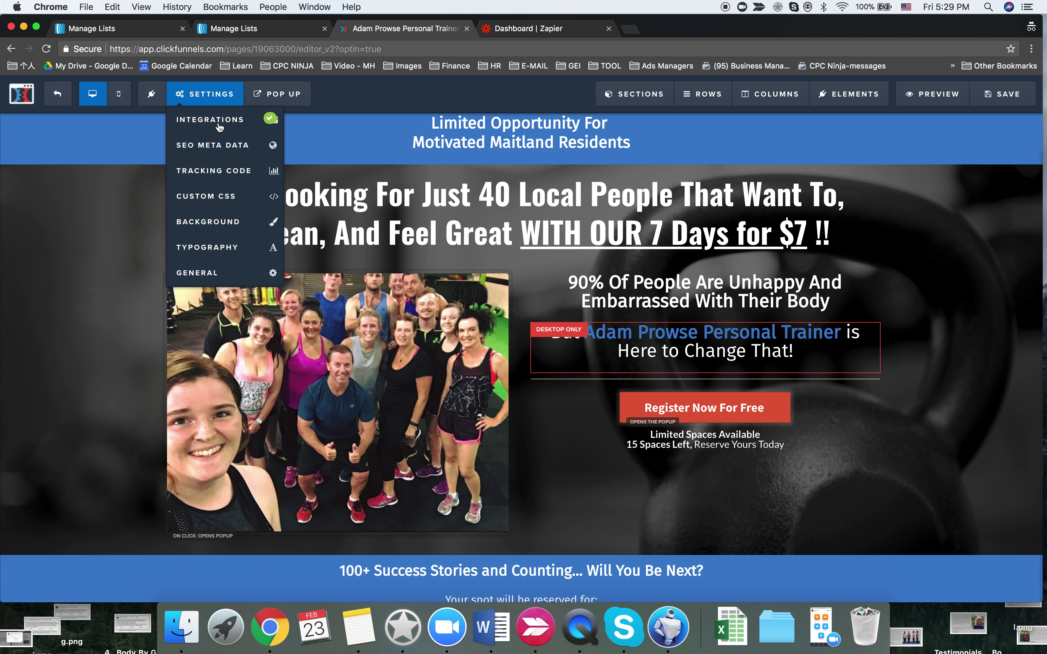
left_click(218, 125)
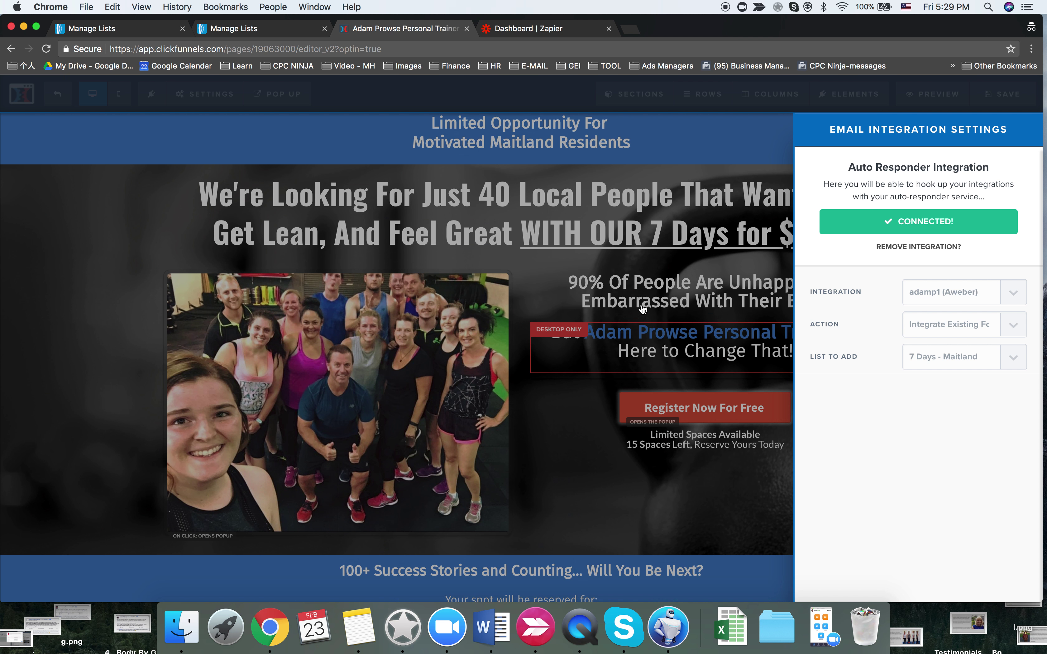
left_click(643, 308)
left_click(696, 407)
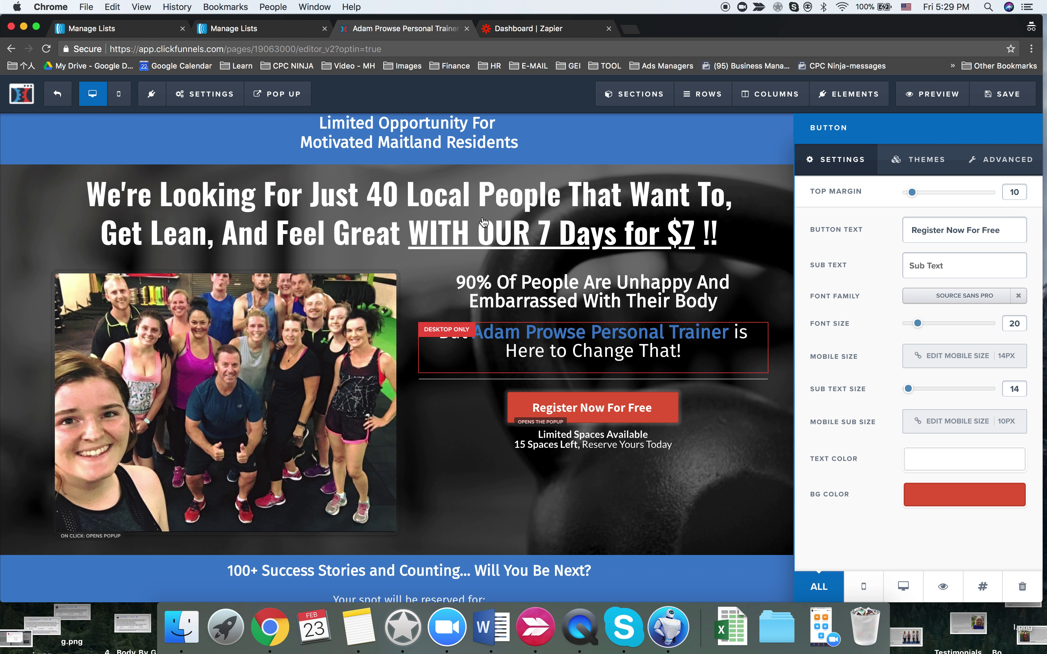
- Show the opt-in popup and make its name field a First Name input
left_click(277, 93)
left_click(288, 129)
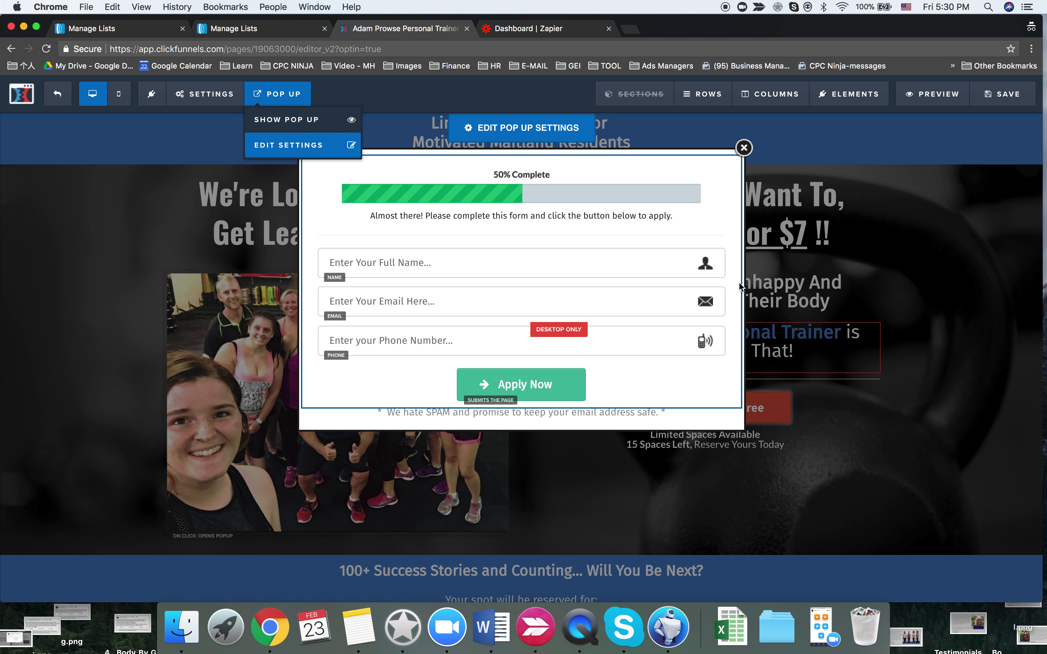
left_click(462, 263)
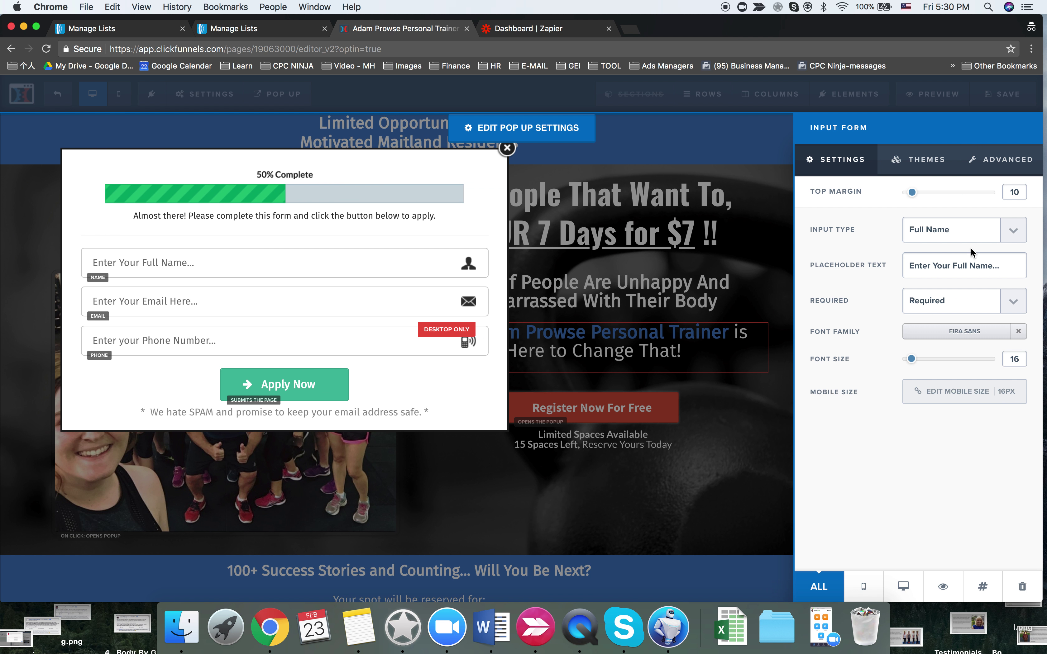
left_click(968, 232)
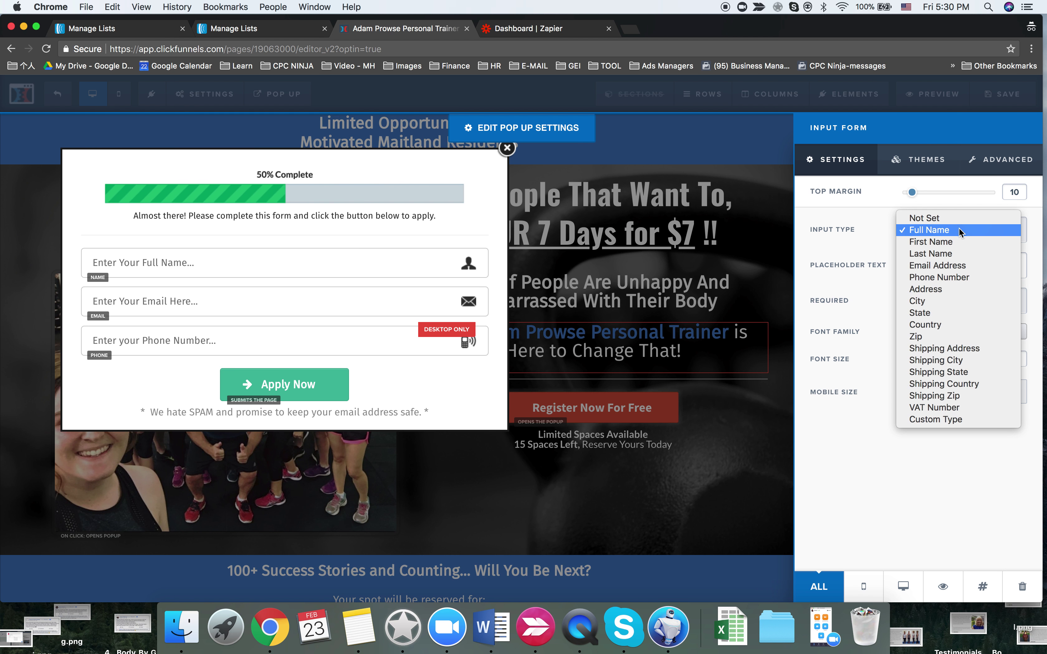
left_click(947, 239)
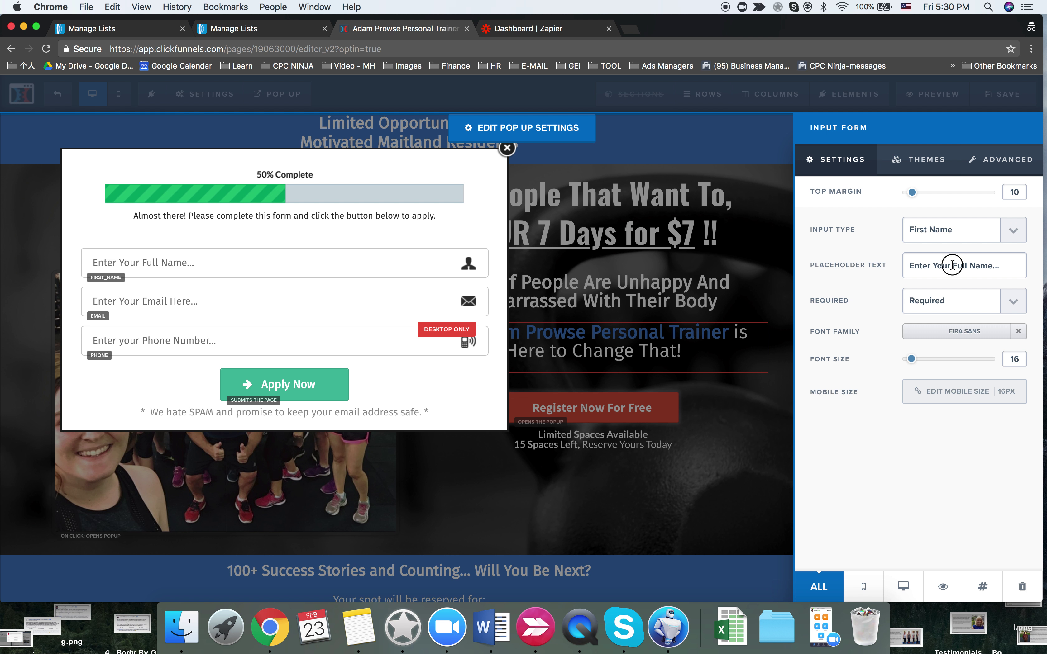
- Change the name field placeholder to 'Enter Your First Name...' and save the page
left_click(957, 266)
key("Delete")
key("Delete")
key("Delete")
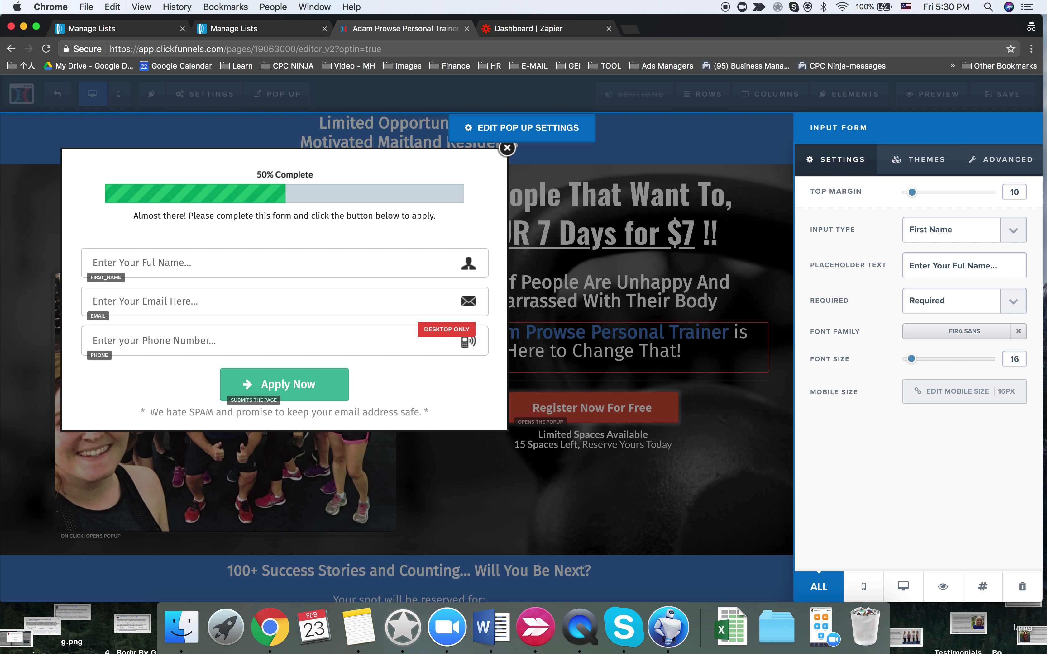
type("irst")
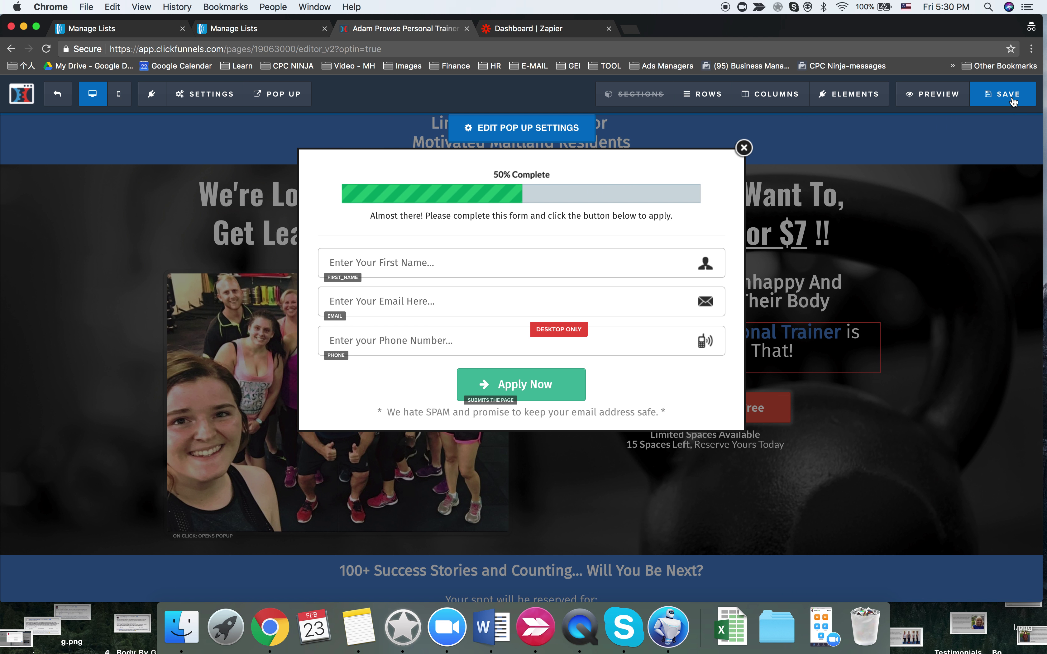
left_click(1010, 99)
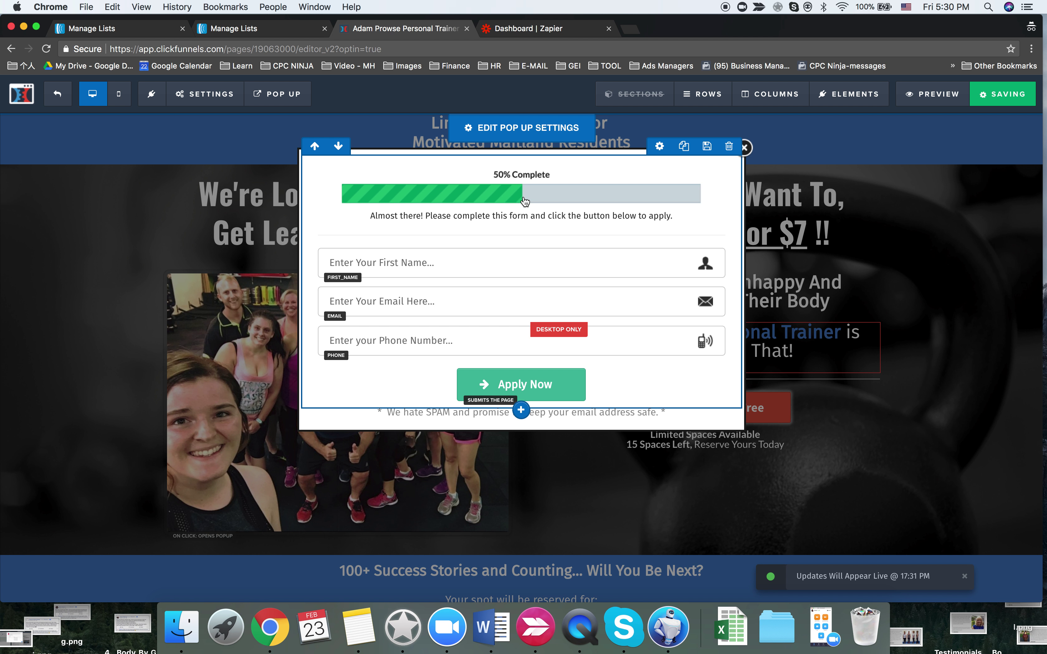
- Replace the page's email integration with AWeber's existing form on the 7 Days - Maitland list
mouse_move(285, 99)
mouse_move(206, 94)
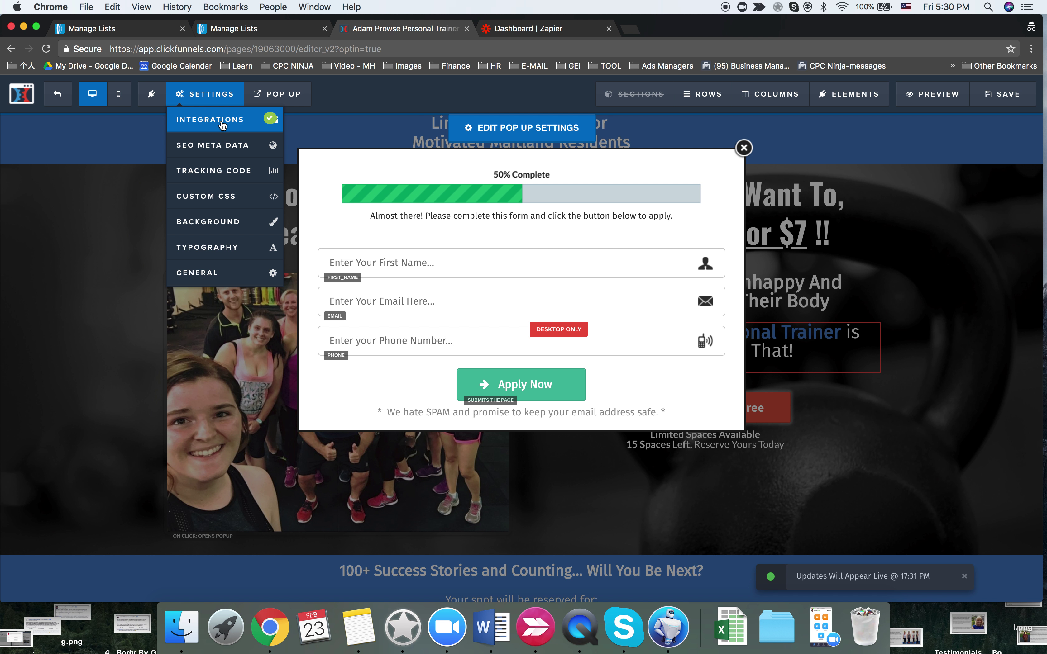
left_click(207, 118)
left_click(923, 246)
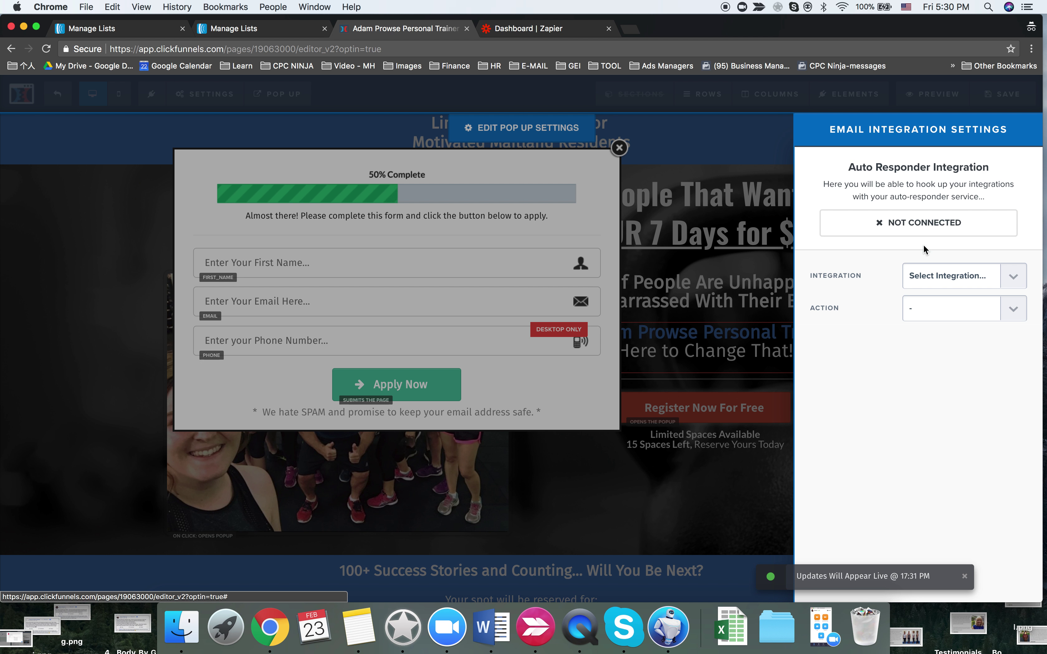
left_click(951, 276)
left_click(965, 299)
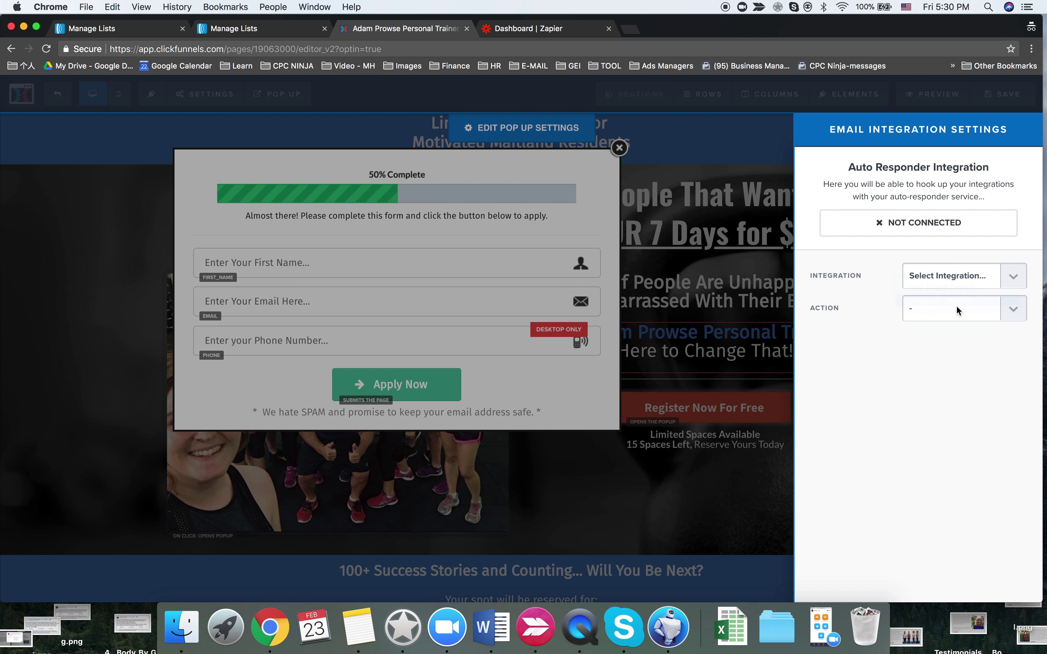
left_click(953, 312)
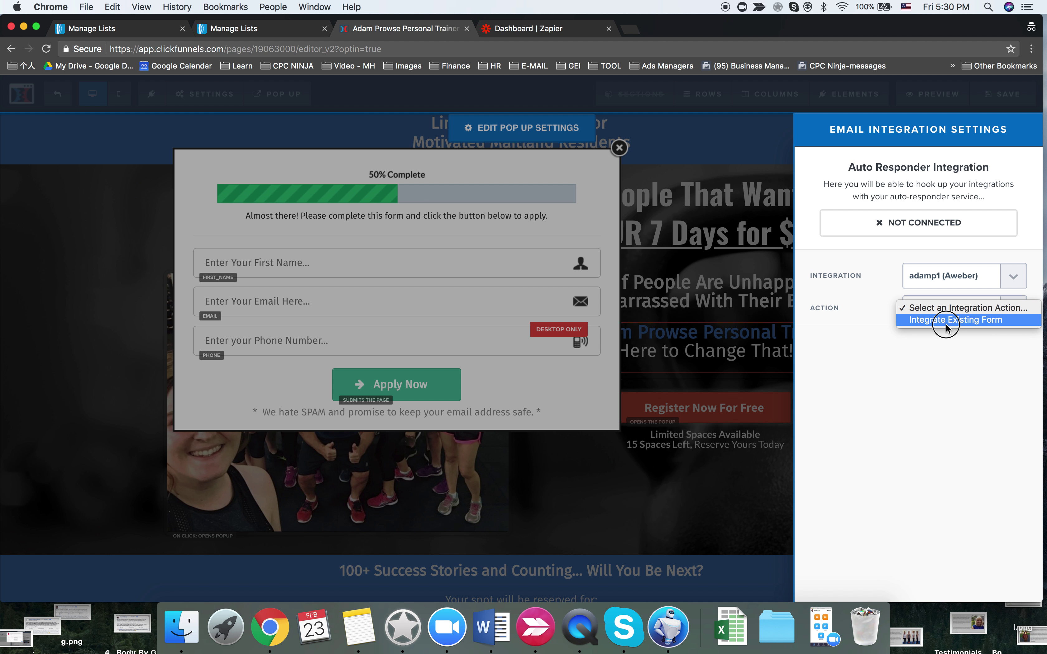
left_click(947, 324)
left_click(947, 340)
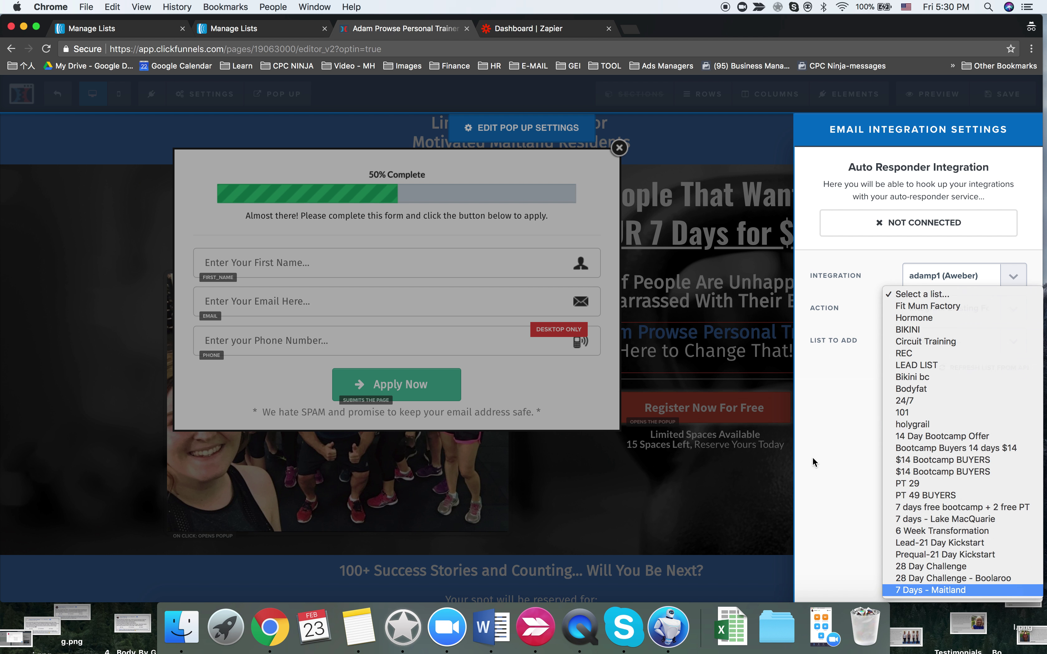
key("Return")
- Close the integration settings and popup, save the page, and go to AWeber's lists
left_click(708, 334)
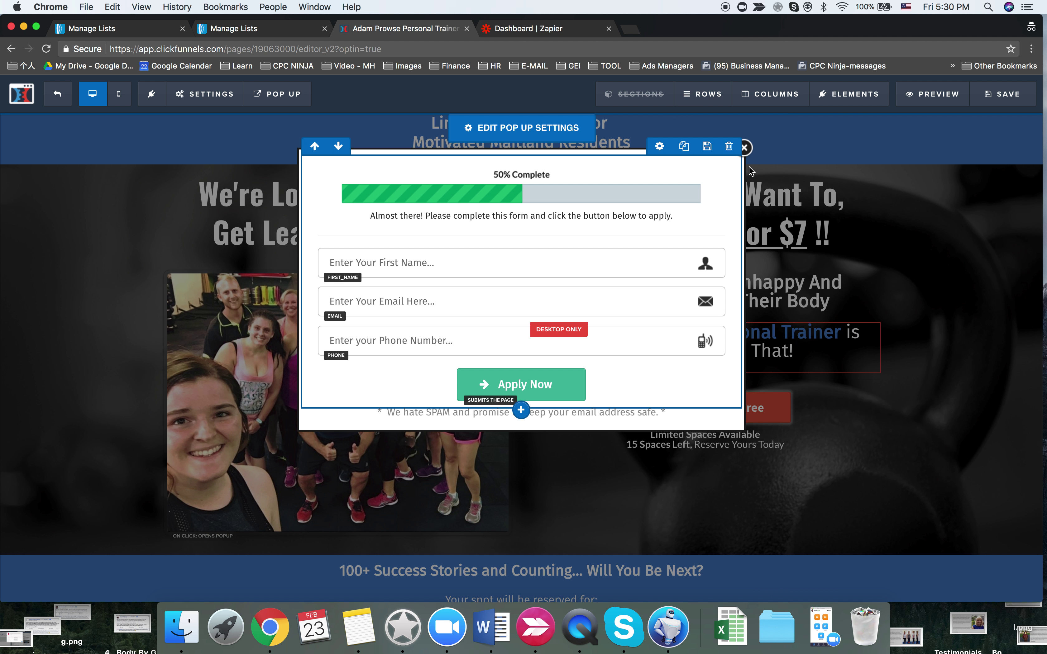
left_click(744, 148)
left_click(995, 108)
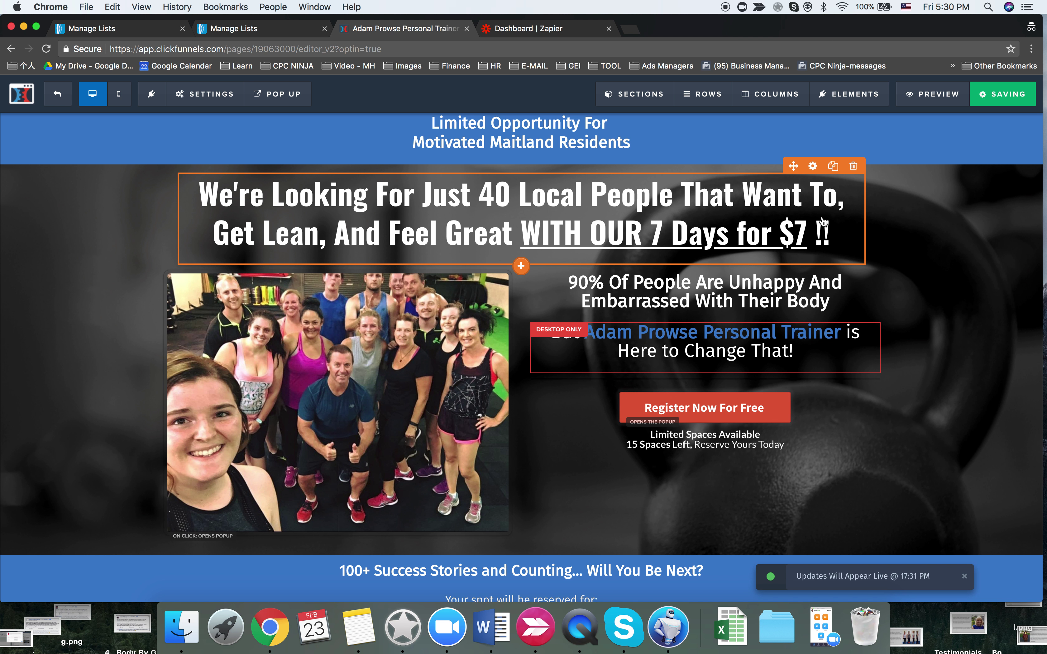
left_click(267, 30)
- Open the 7 Days - Maitland list in AWeber
scroll(349, 372, "down", 15)
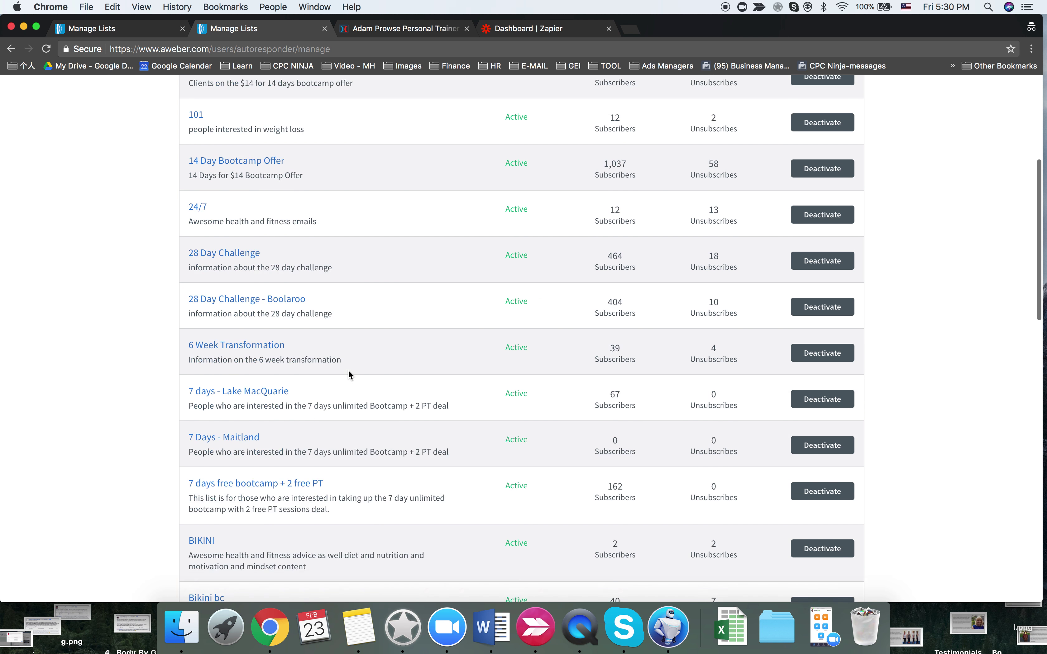
scroll(348, 371, "up", 5)
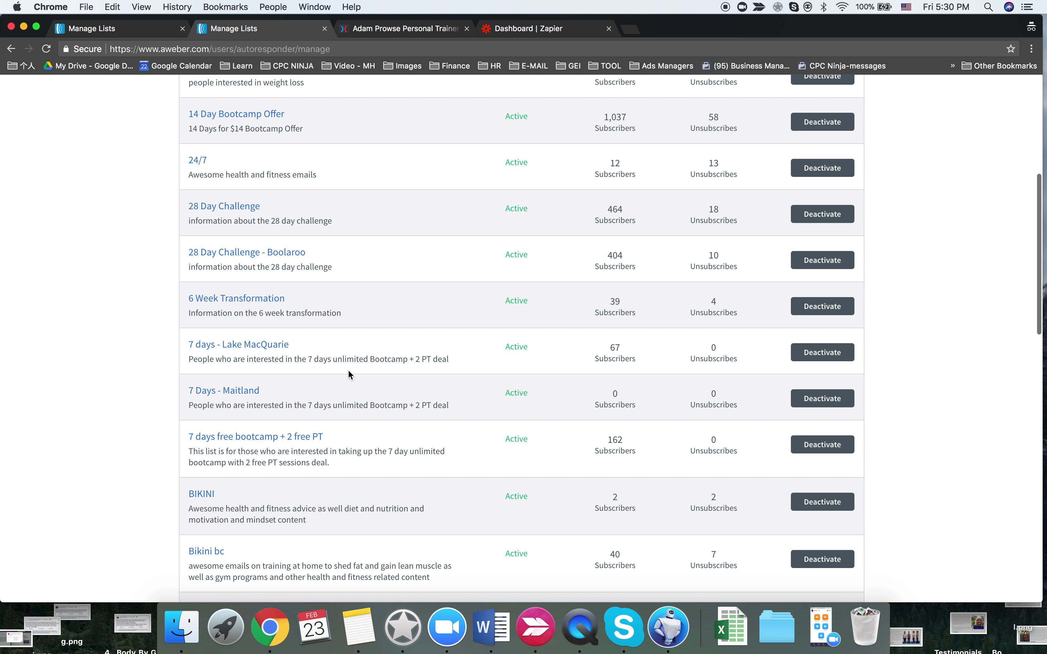
left_click(233, 393)
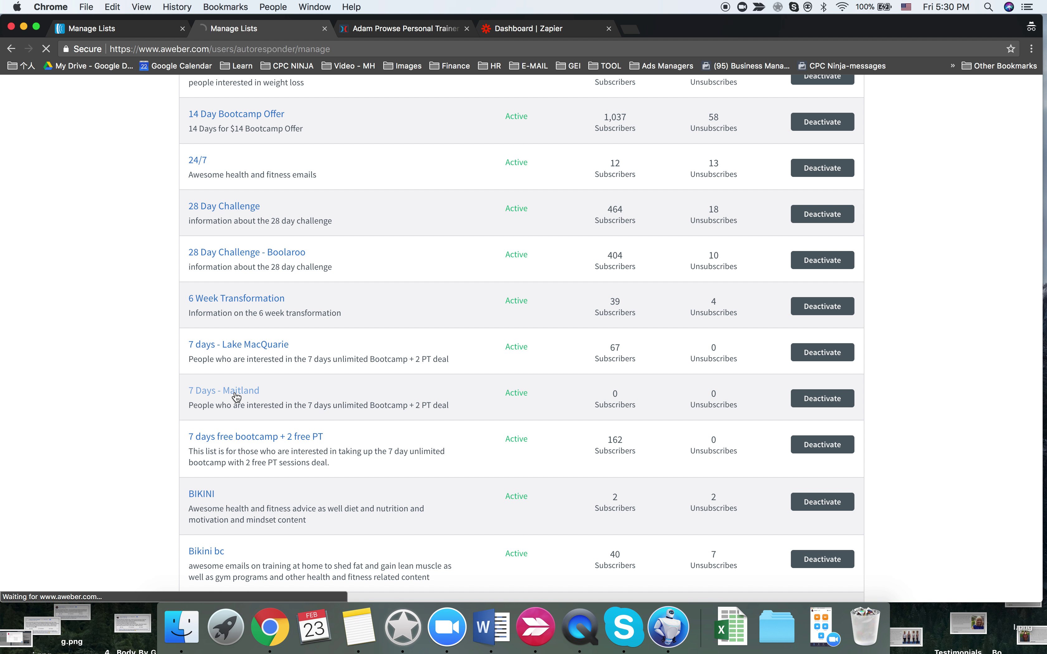
- Switch to the AWeber list settings window and bring the Notifications section into view
key("ctrl+Left")
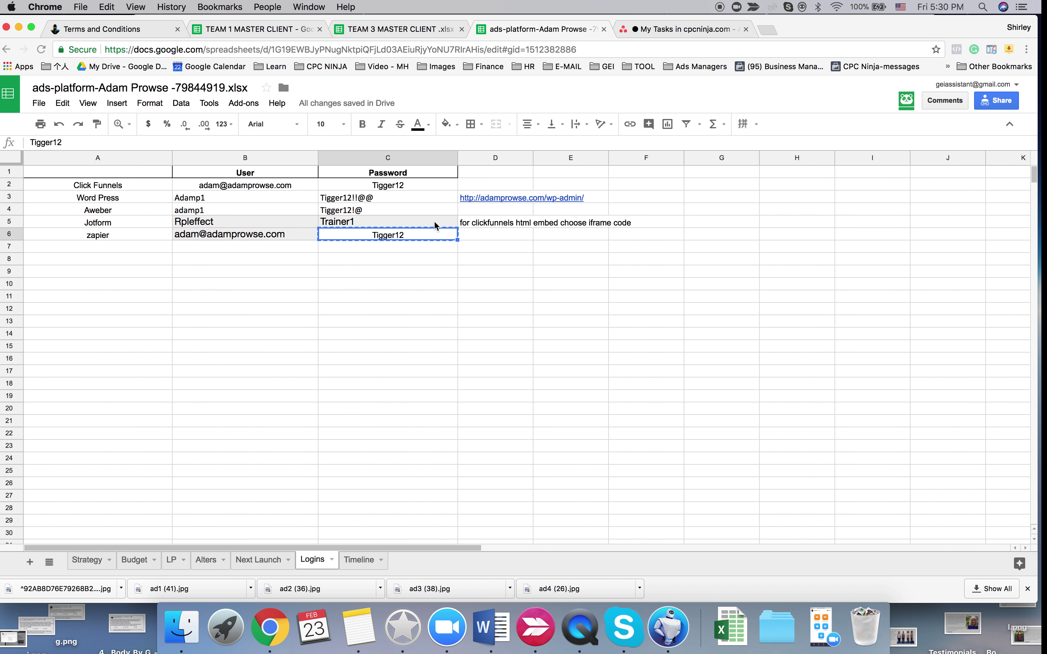
key("ctrl+Tab")
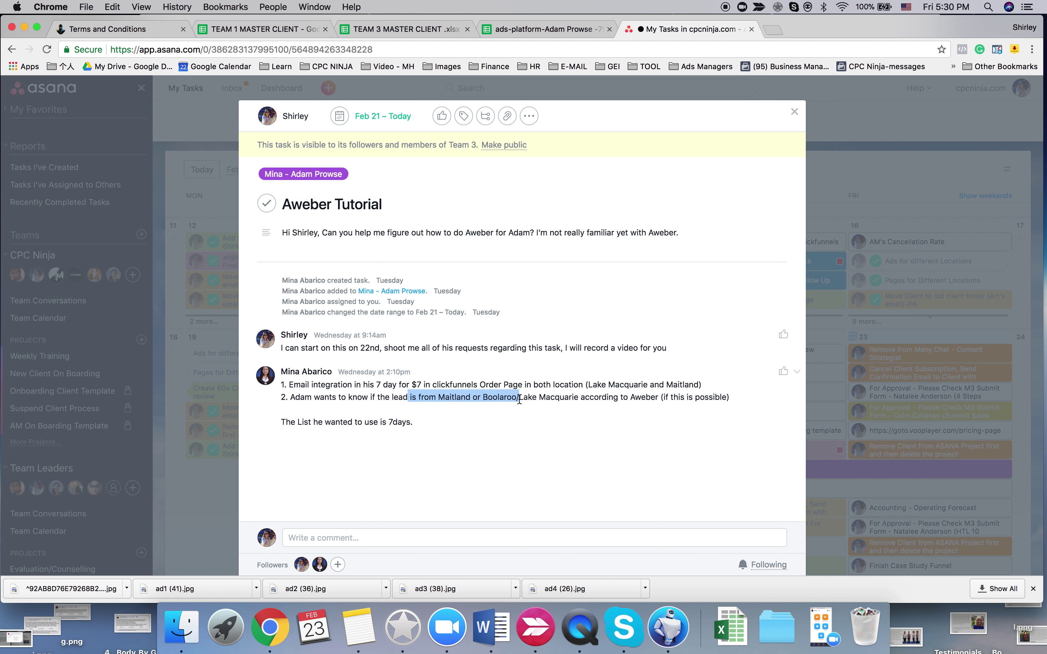
key("ctrl+Right")
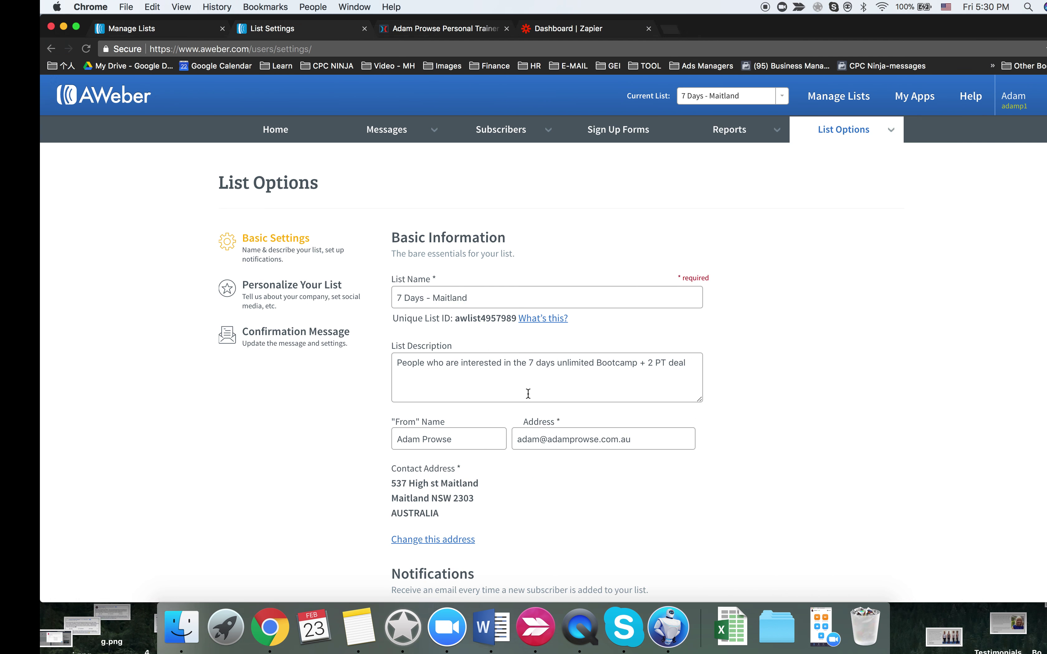
scroll(524, 392, "down", 10)
scroll(523, 389, "up", 2)
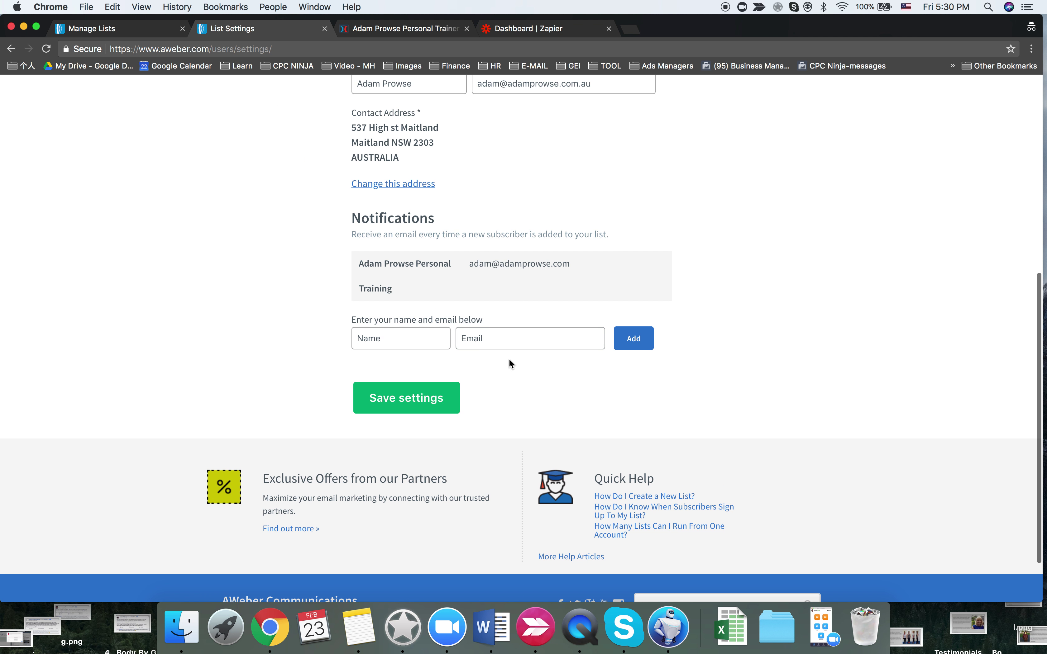
scroll(486, 286, "up", 8)
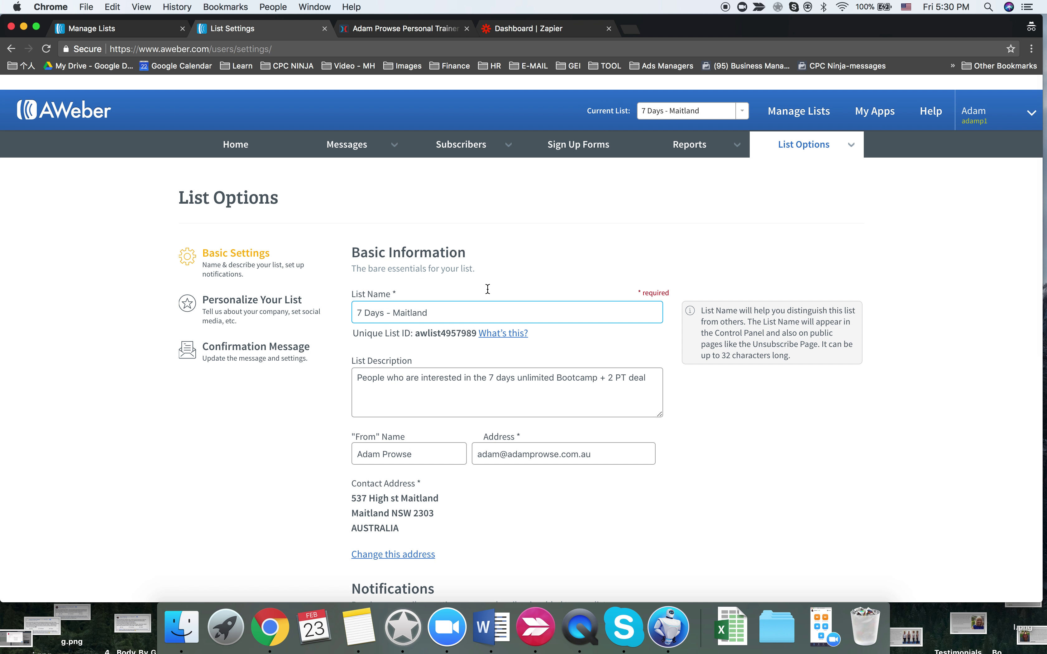
scroll(488, 289, "down", 8)
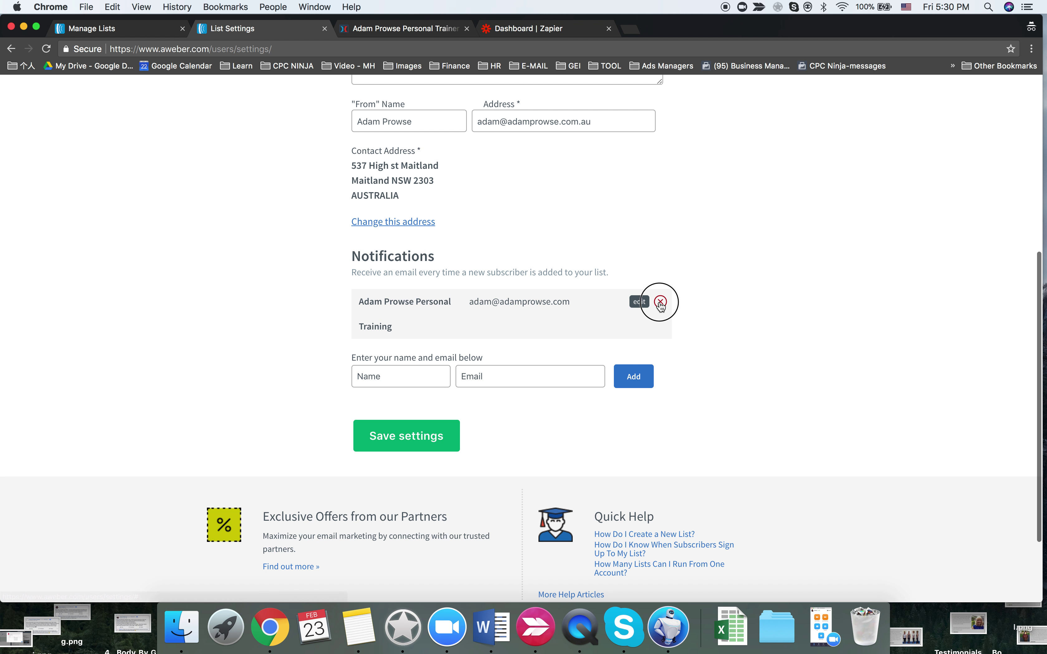
- Delete the old notification recipient and add a new recipient's name and email
left_click(661, 302)
left_click(639, 186)
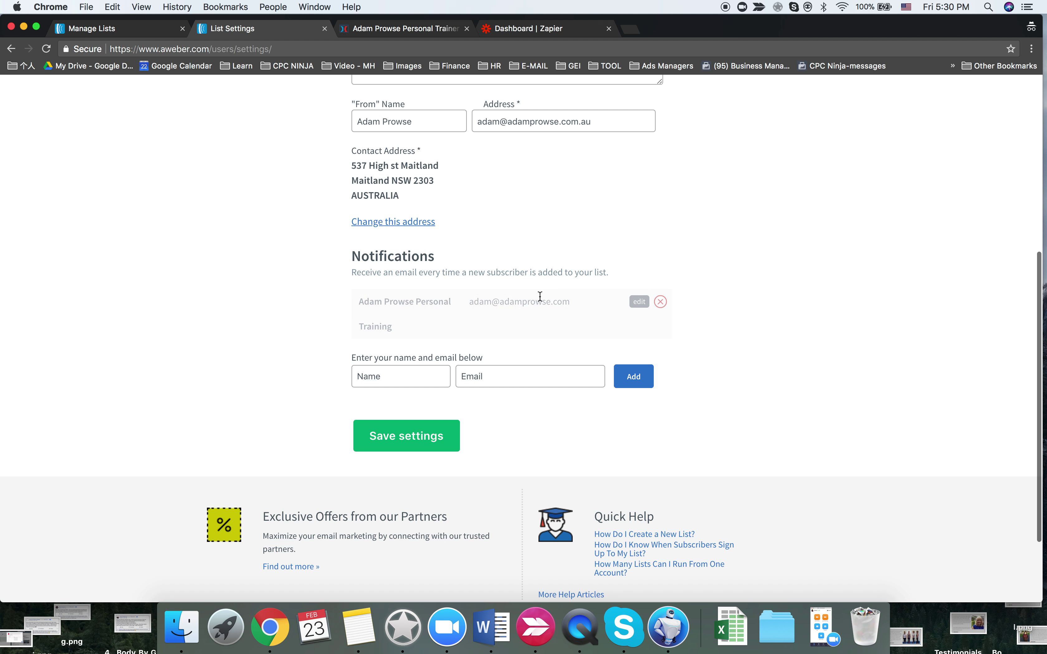
left_click(459, 319)
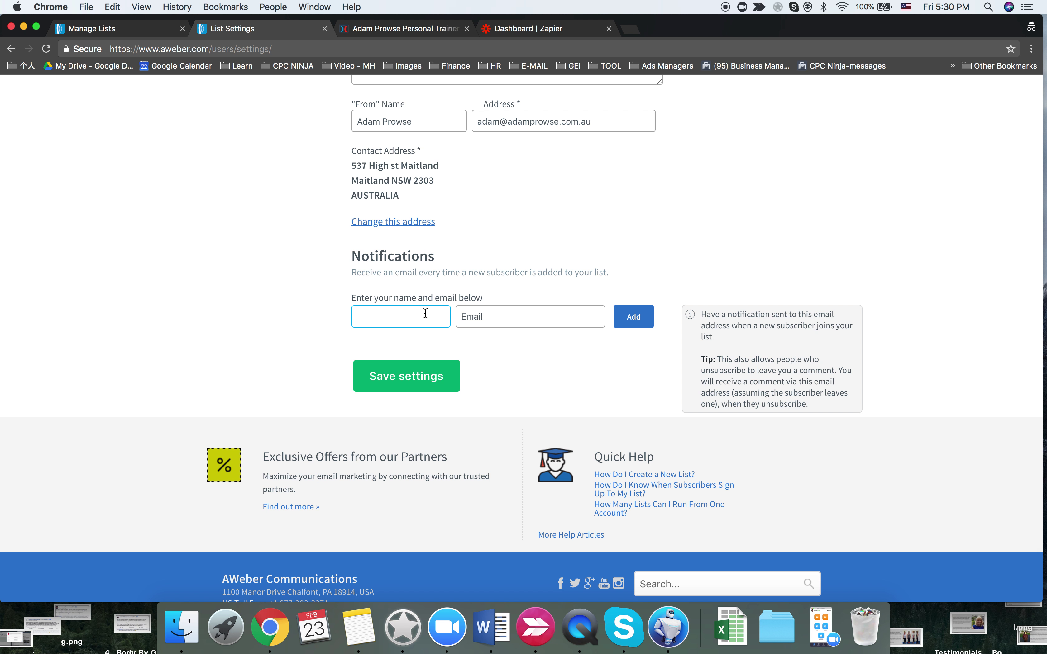
key("BackSpace")
key("BackSpace")
key("BackSpace")
key("BackSpace")
key("BackSpace")
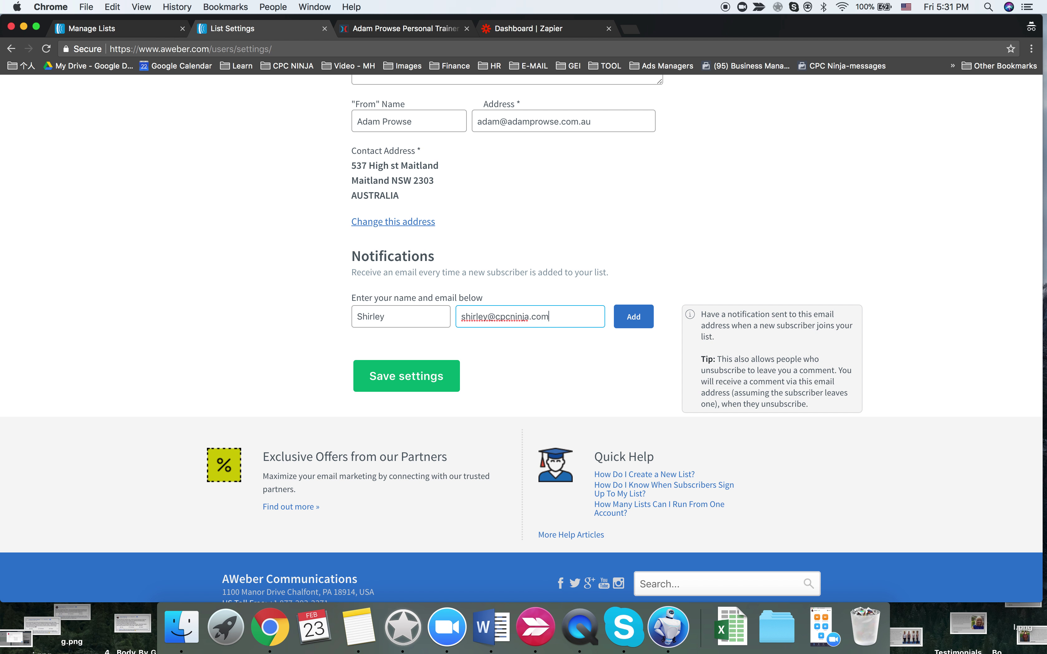
left_click(644, 317)
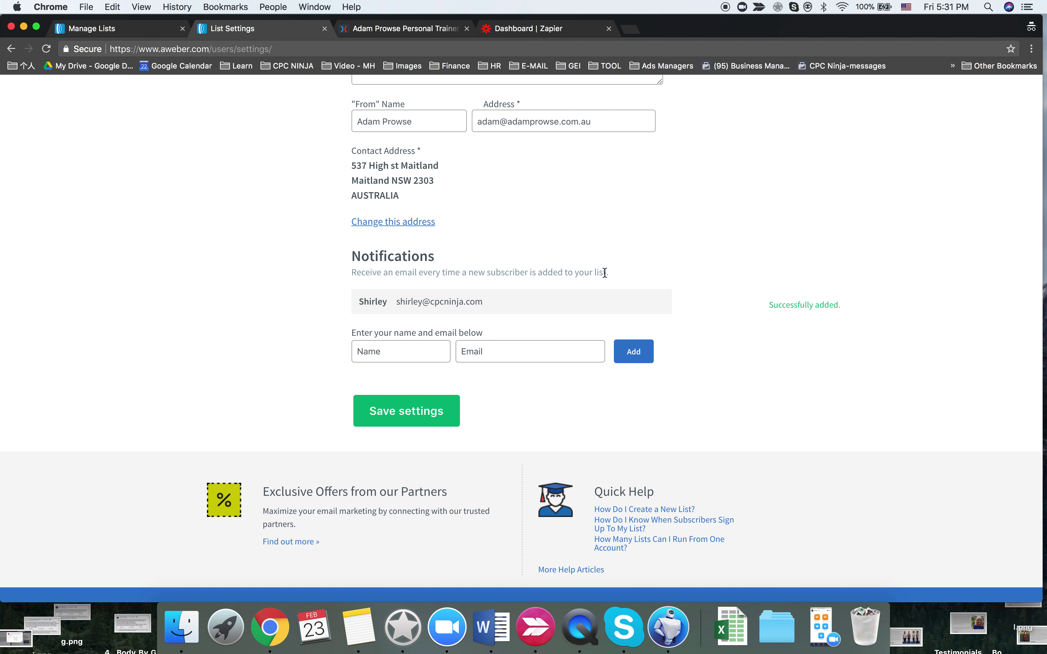
- Save the list settings and return to the ClickFunnels page editor
scroll(604, 272, "up", 7)
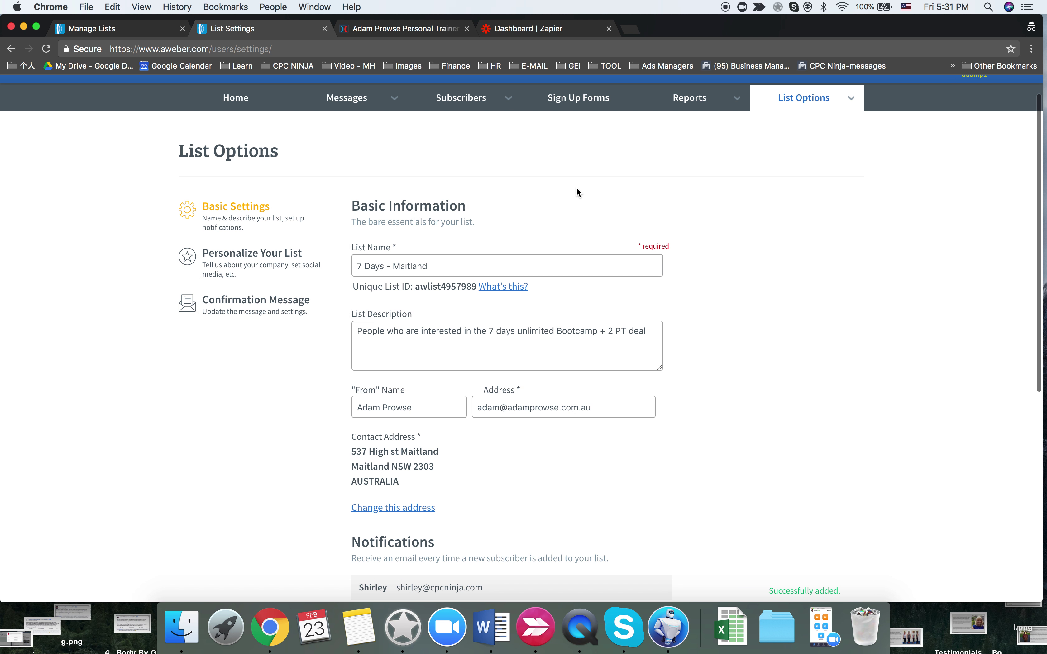
scroll(397, 310, "down", 8)
left_click(400, 319)
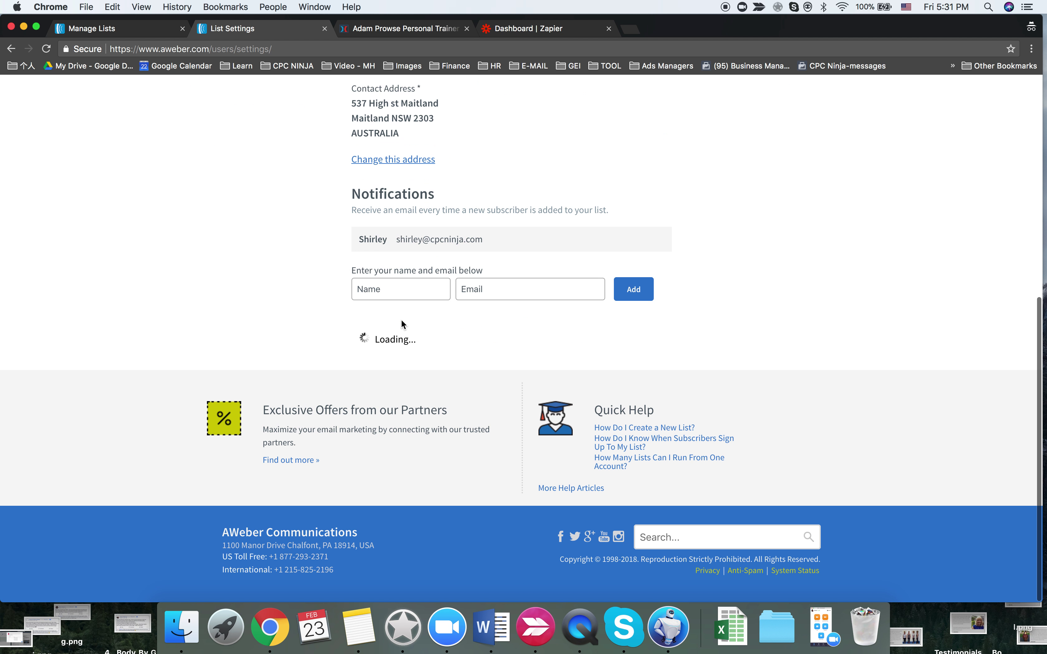
scroll(267, 320, "up", 8)
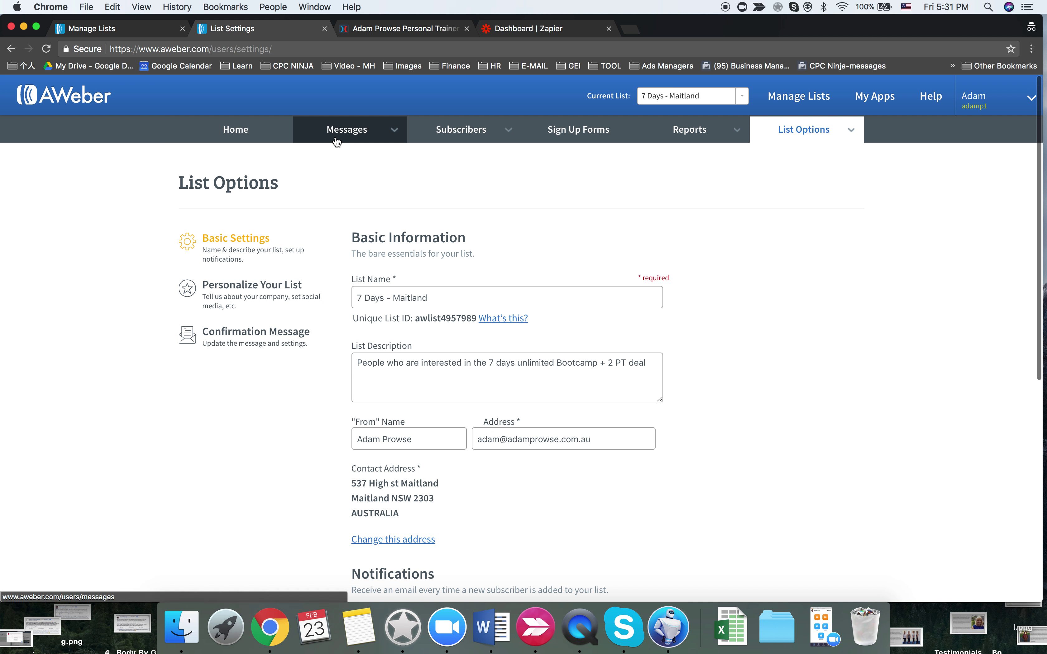
mouse_move(337, 140)
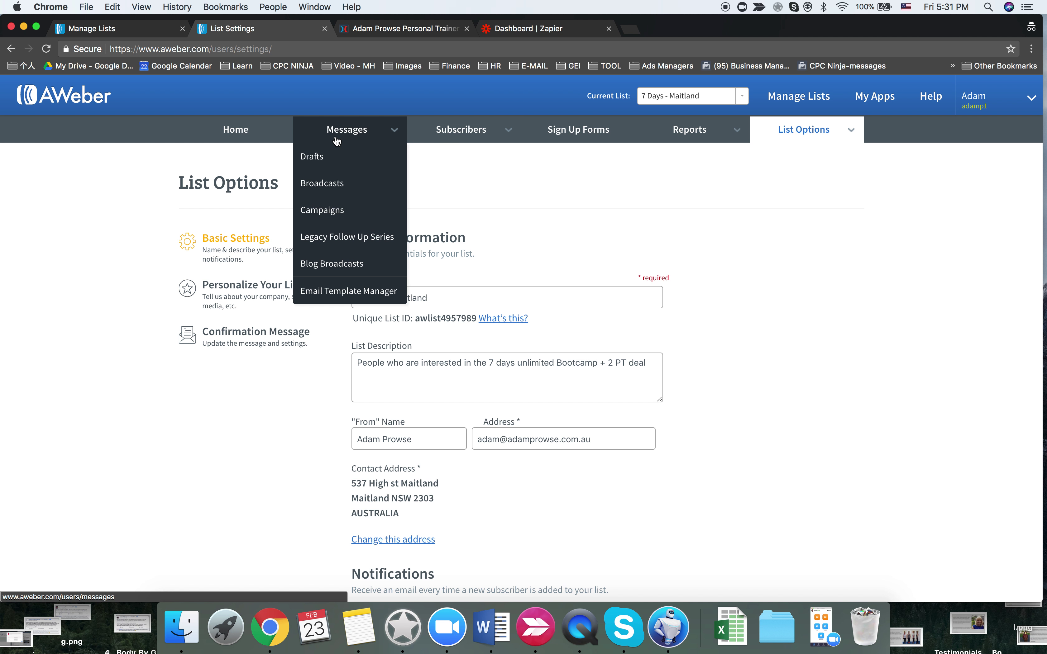
left_click(562, 134)
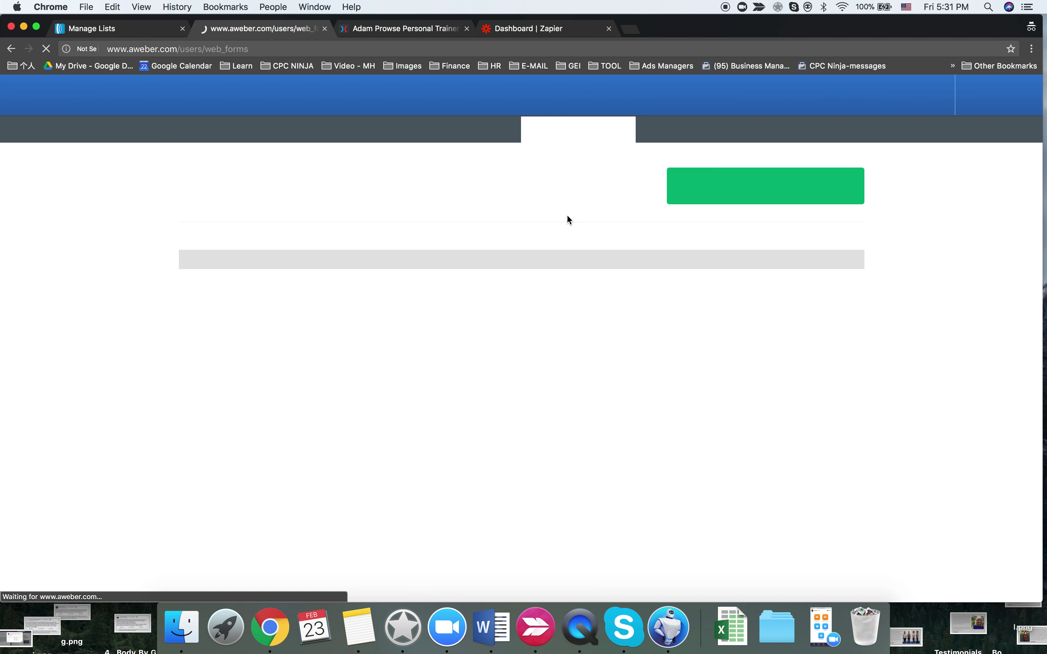
left_click(397, 29)
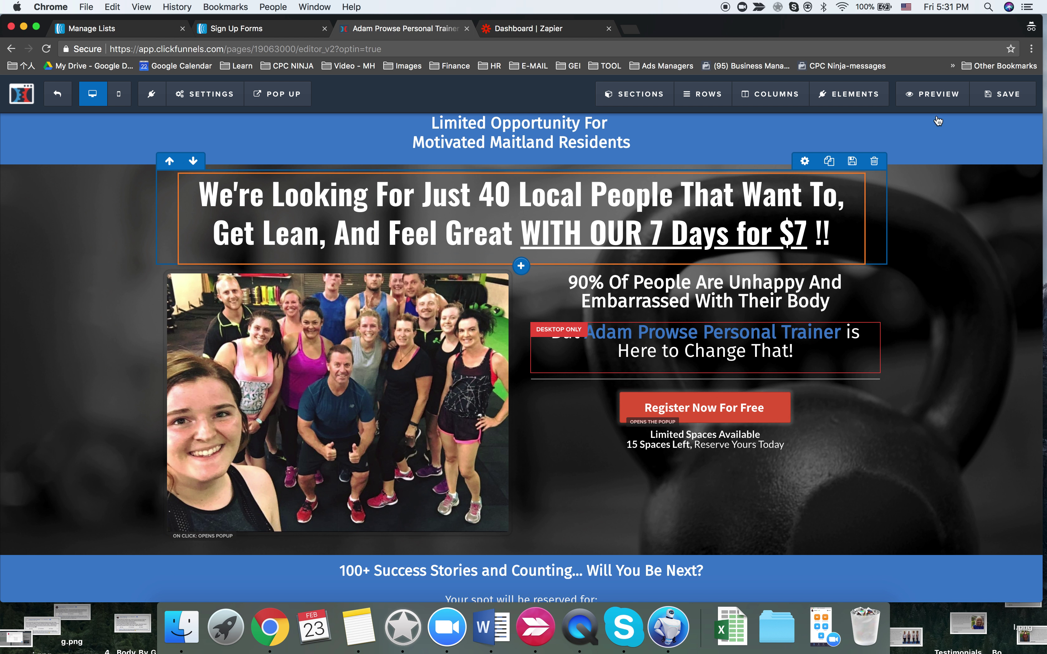
- Preview the opt-in page and submit a test signup with a first name, email and phone number
left_click(934, 94)
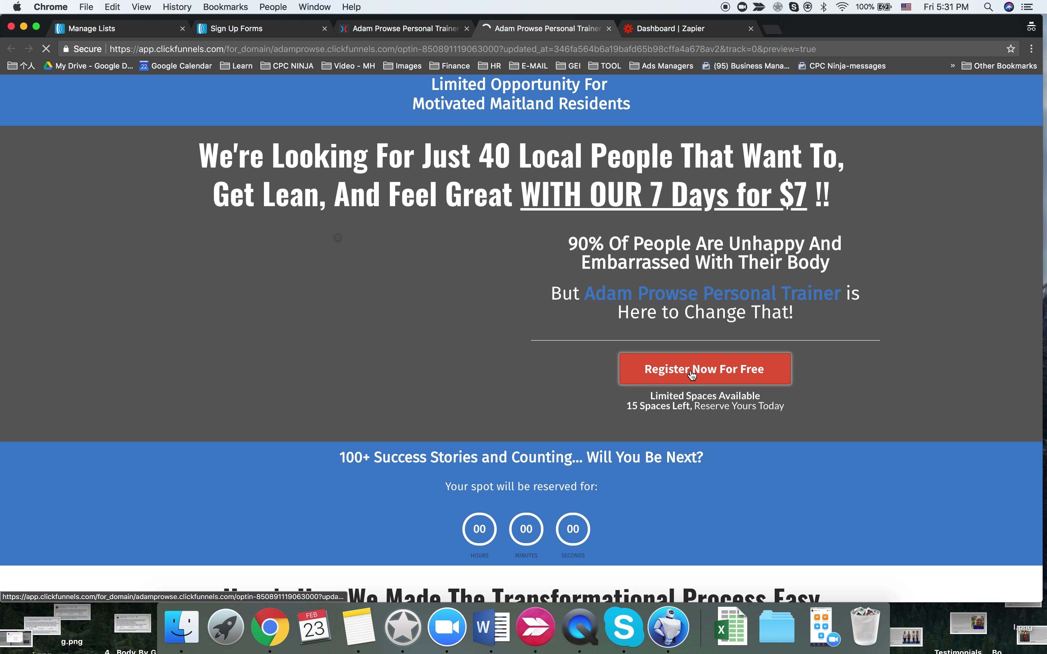
left_click(688, 370)
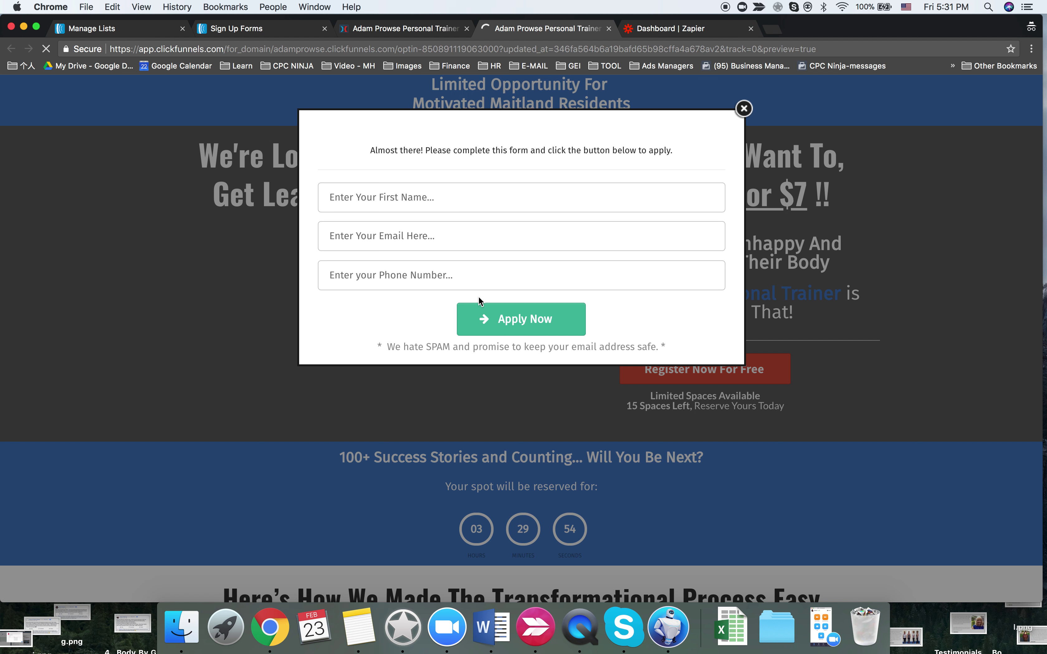
left_click(402, 223)
type("test_shir")
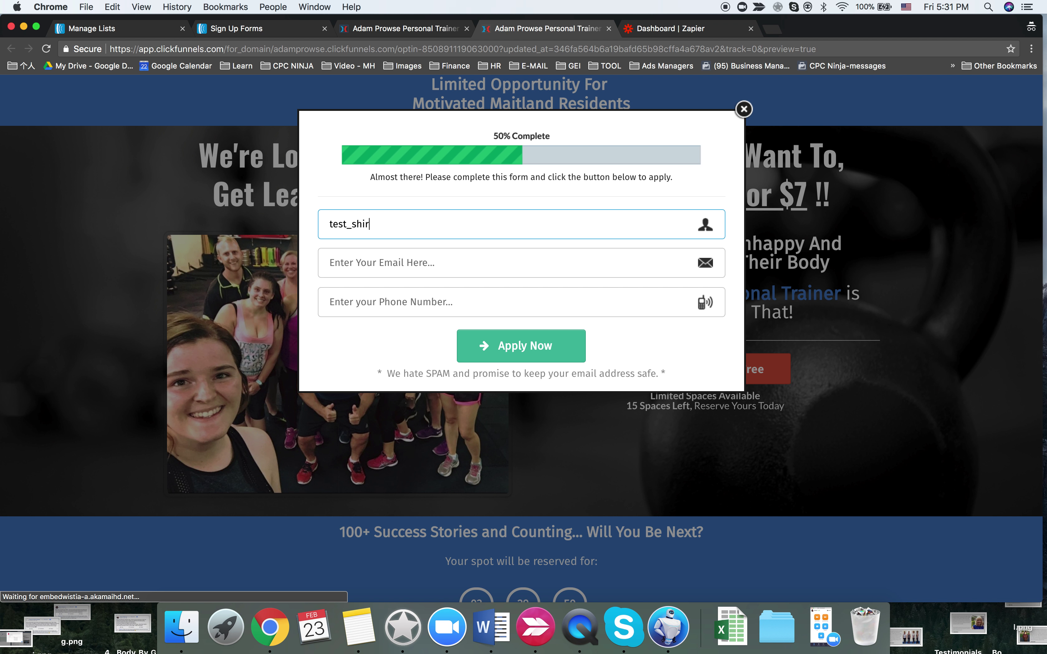
type("ley")
left_click(385, 262)
type("st")
key("BackSpace")
key("BackSpace")
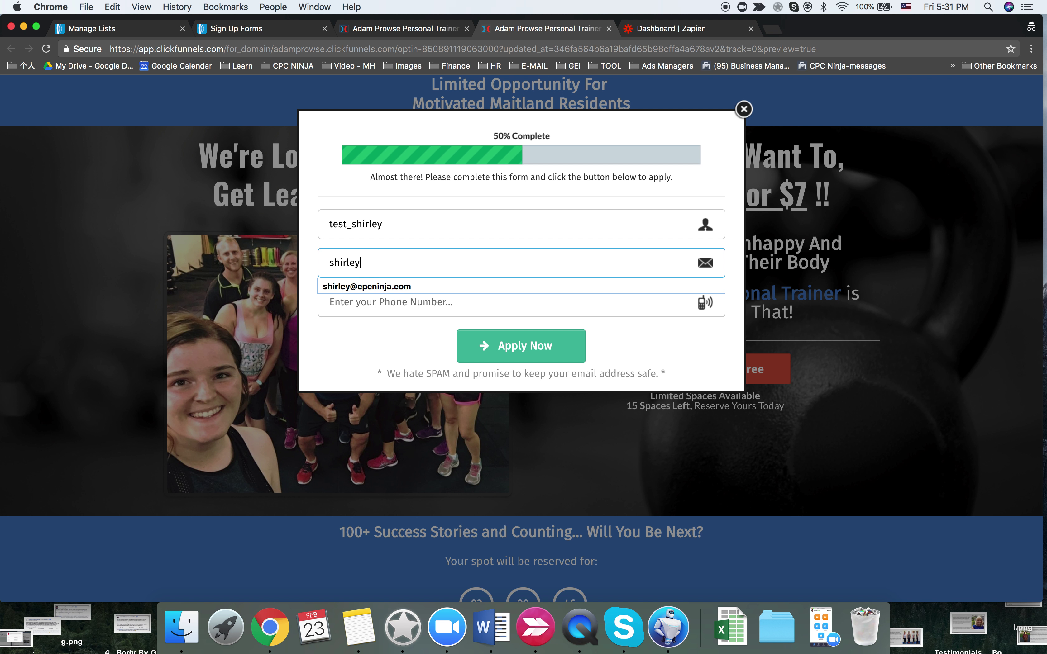
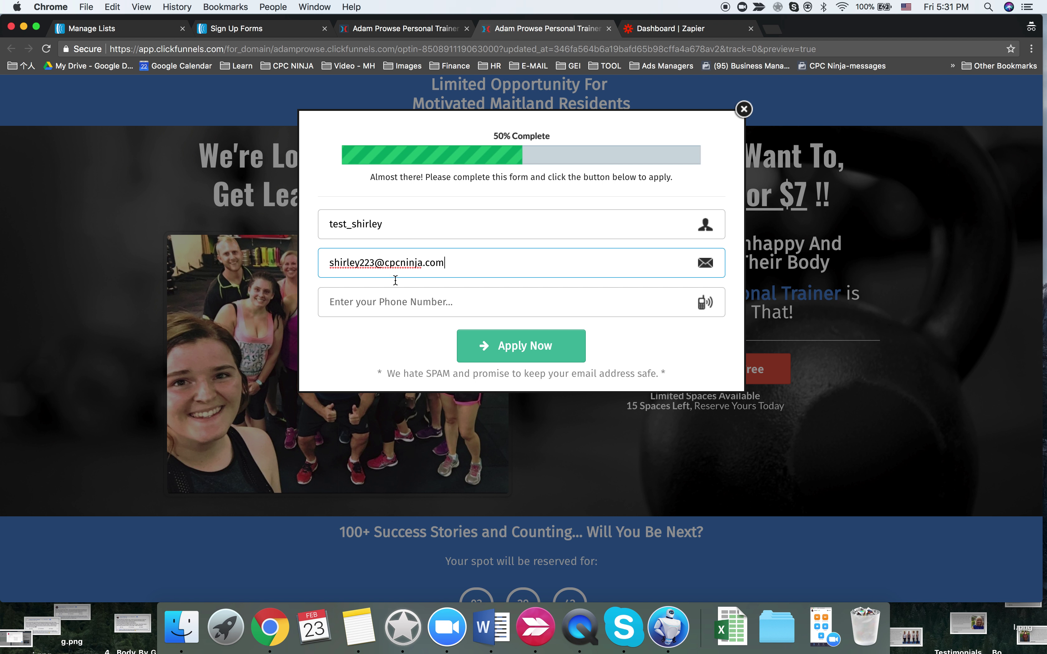
left_click(399, 302)
left_click(502, 348)
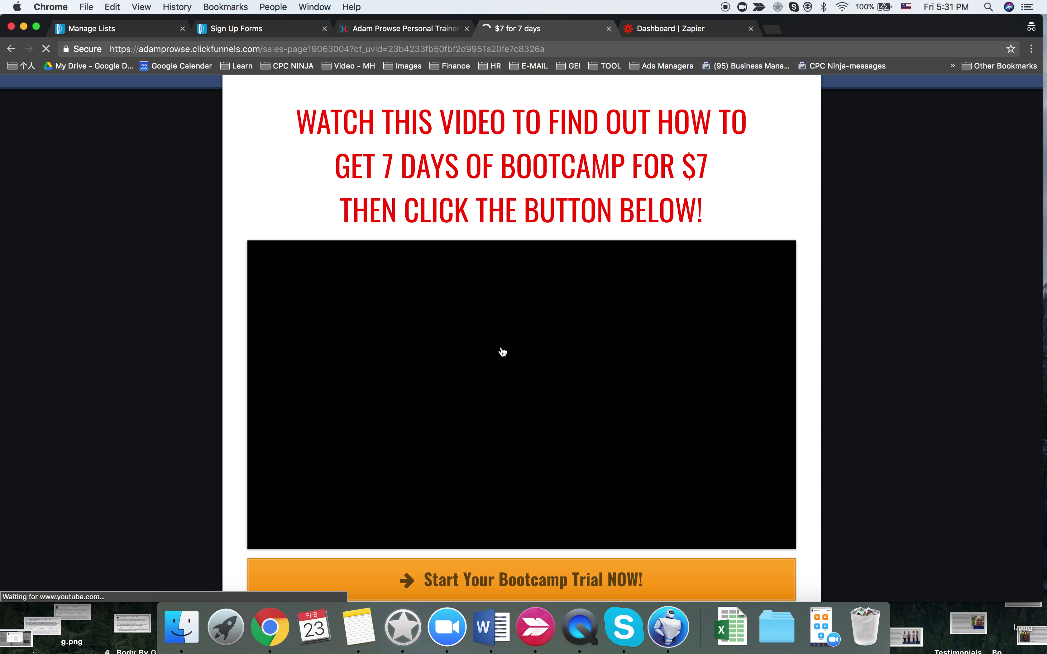
- Check the AWeber sign-up form's submission count, then open the 7 Days - Maitland subscribers
key("ctrl+Right")
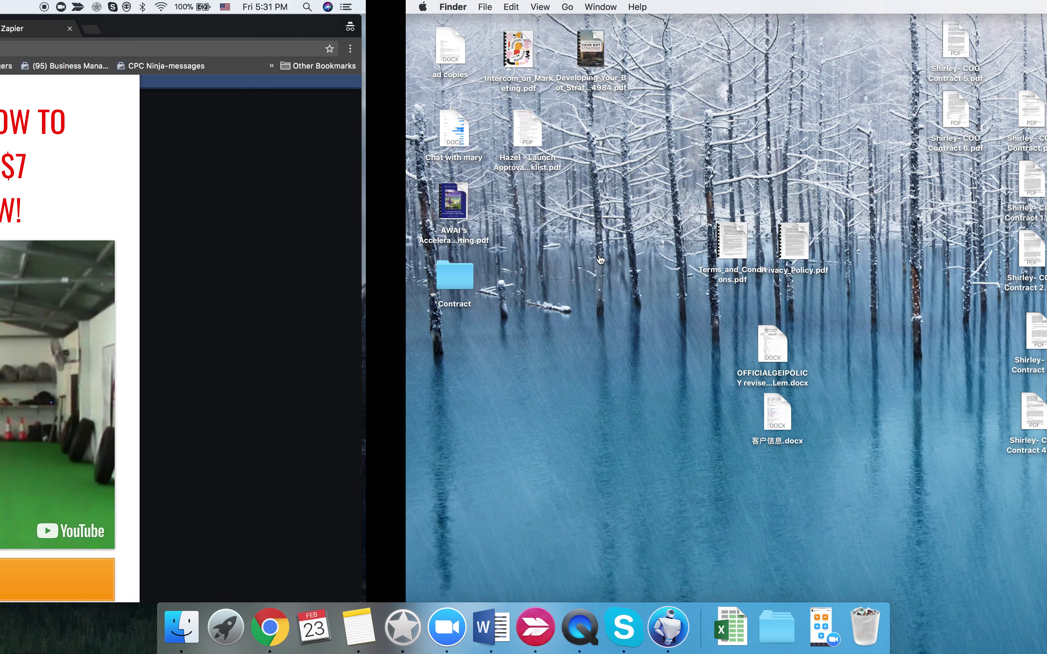
key("ctrl+Left")
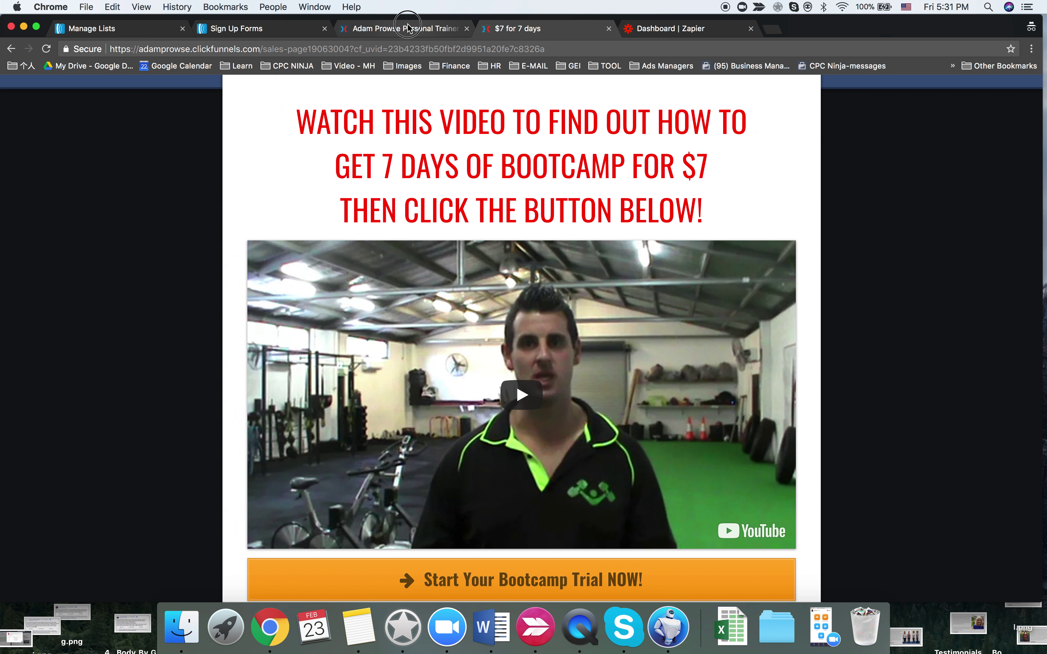
left_click(407, 26)
left_click(258, 29)
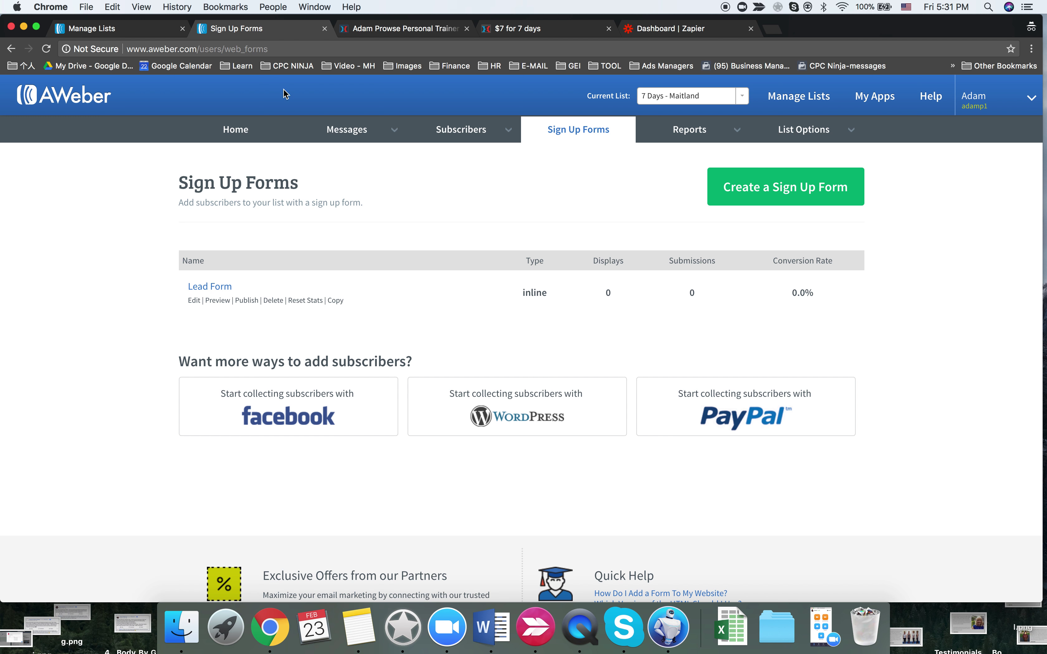
left_click(243, 130)
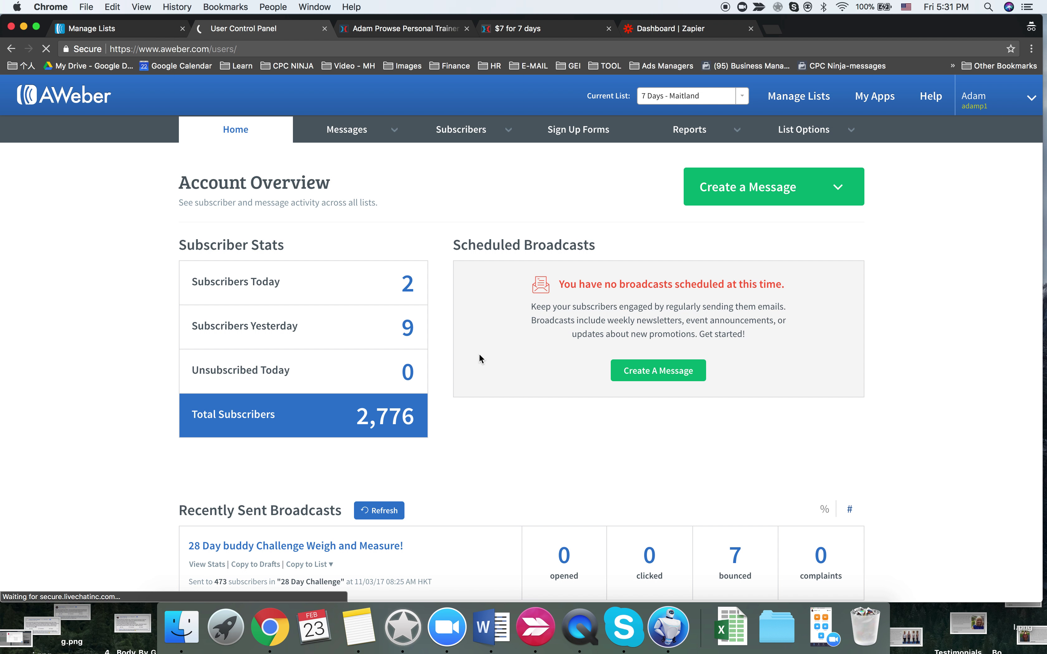
scroll(461, 395, "down", 15)
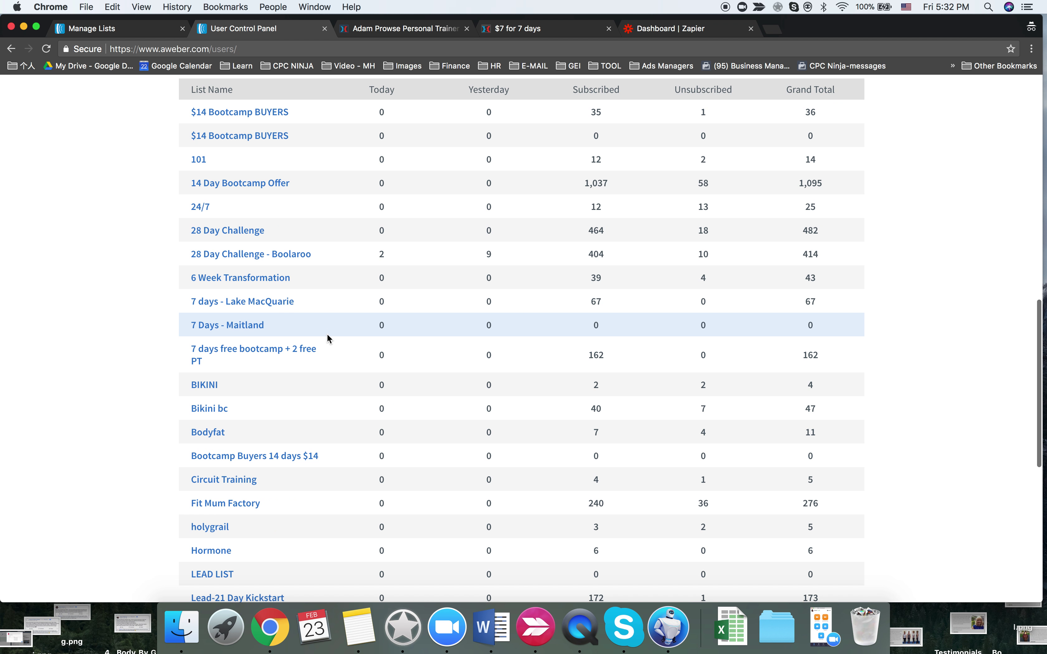
scroll(247, 326, "up", 15)
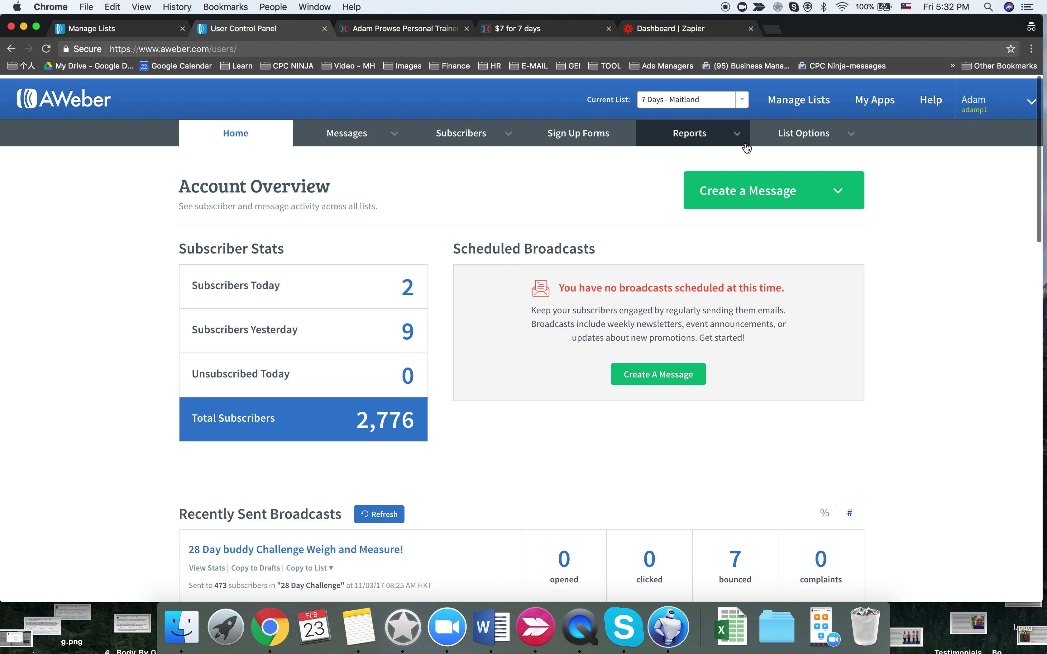
left_click(567, 132)
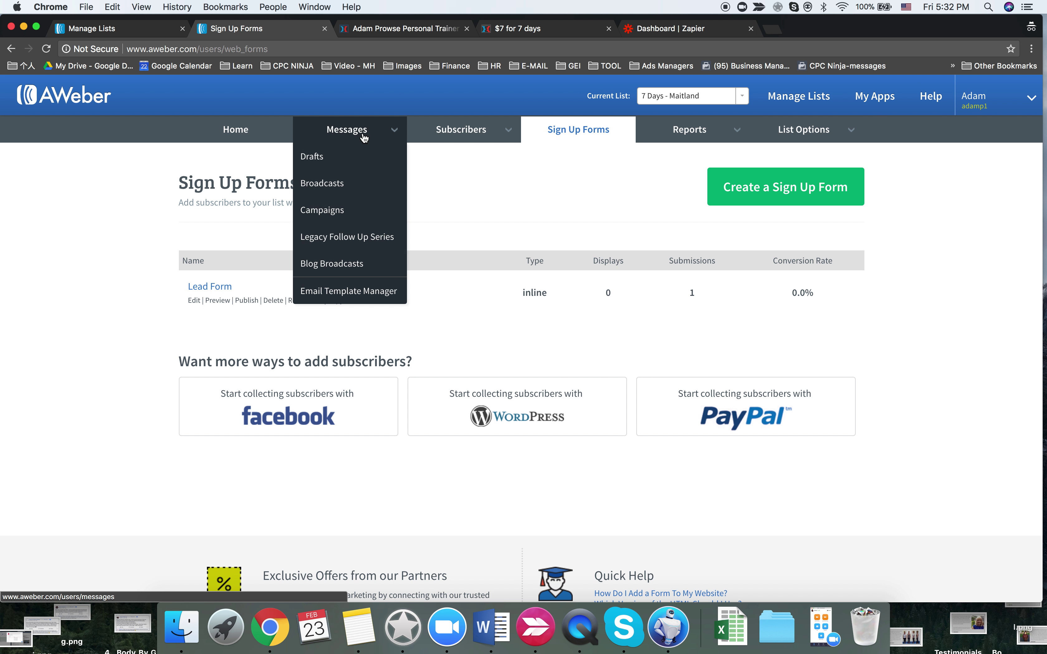
left_click(456, 137)
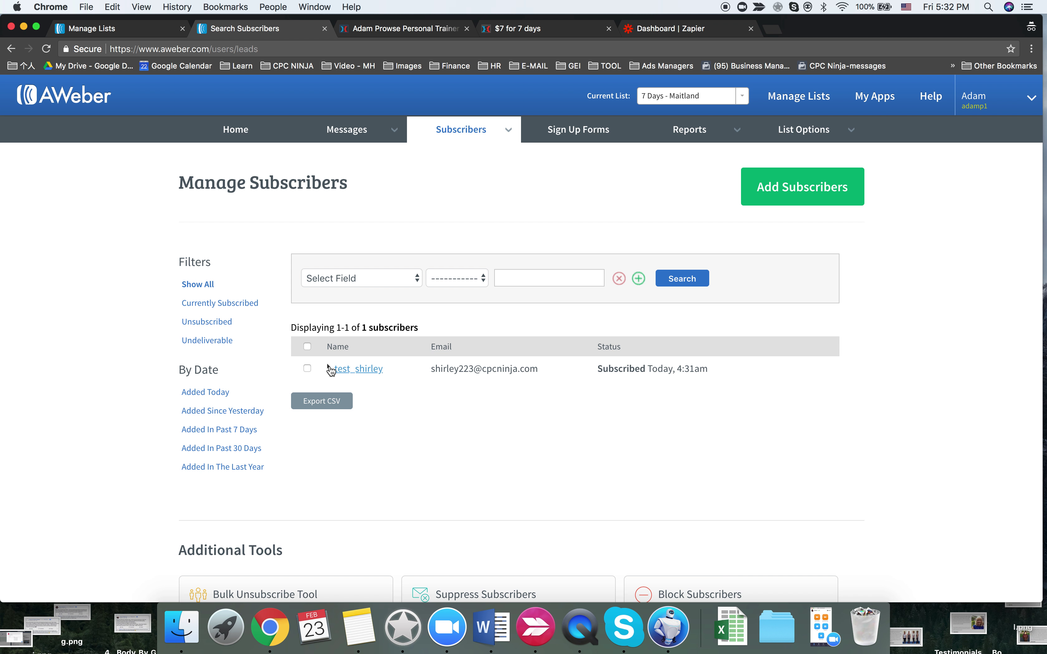
- Review the test subscriber's full record in AWeber, then open a blank incognito tab
left_click(331, 369)
scroll(430, 432, "down", 1)
scroll(430, 456, "down", 7)
scroll(429, 456, "up", 1)
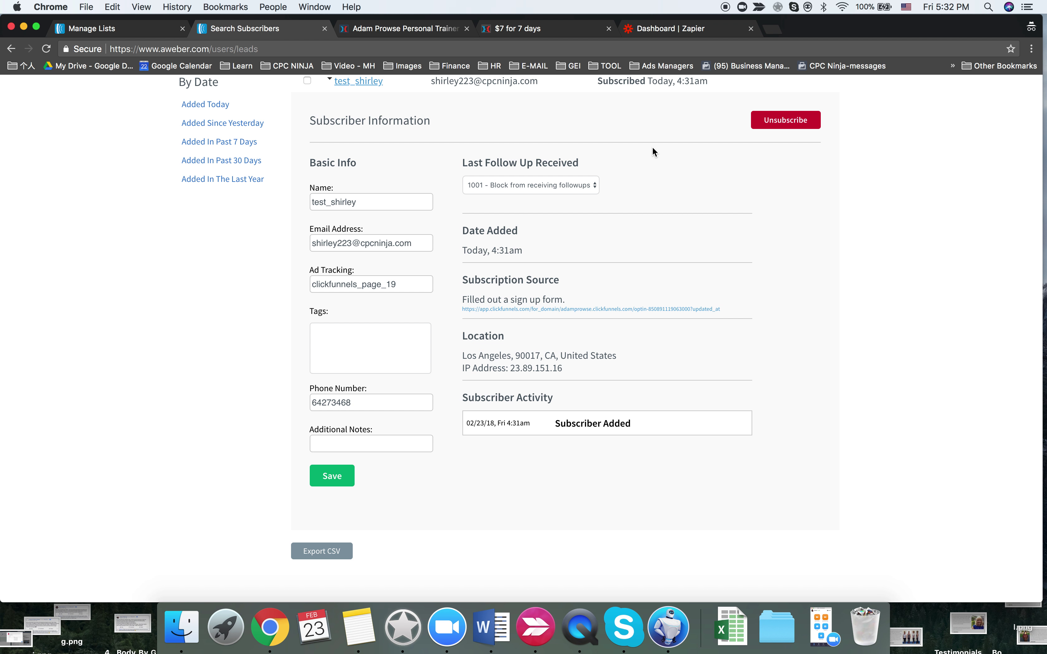
scroll(651, 152, "up", 3)
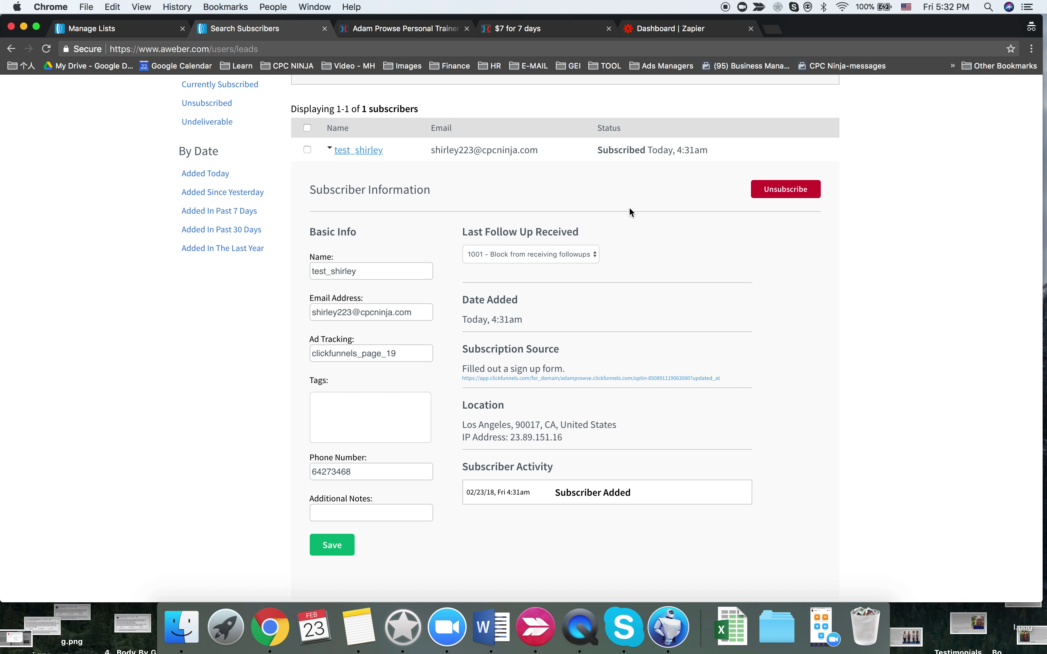
left_click(775, 30)
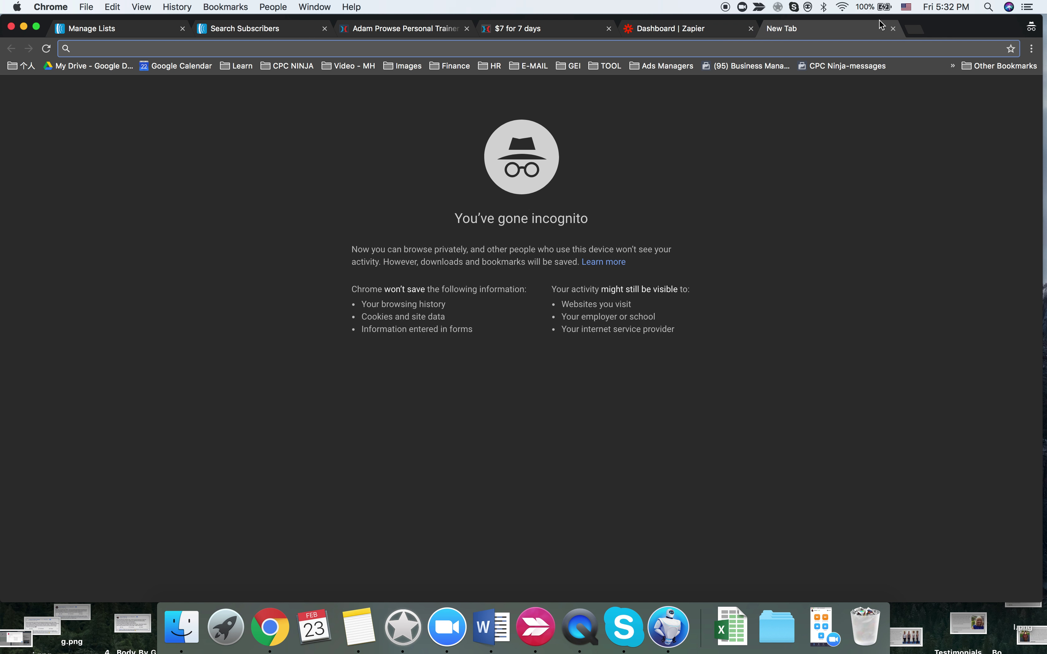
- Close the incognito tab and open the team member's Gmail inbox from the e-mail bookmarks
left_click(892, 30)
key("super+grave")
key("super+t")
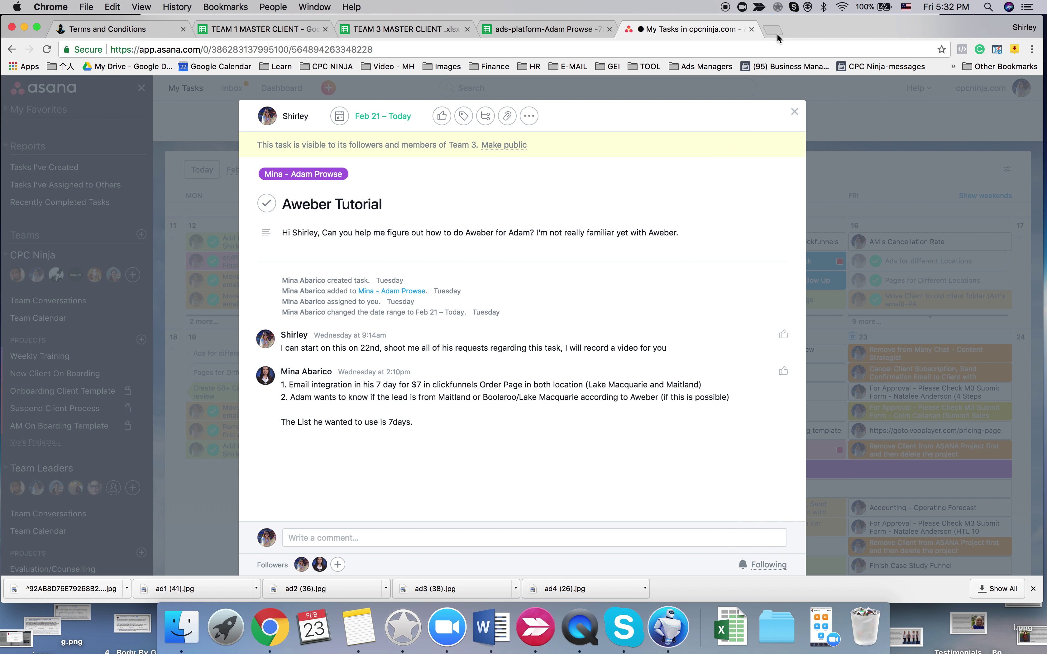
left_click(568, 66)
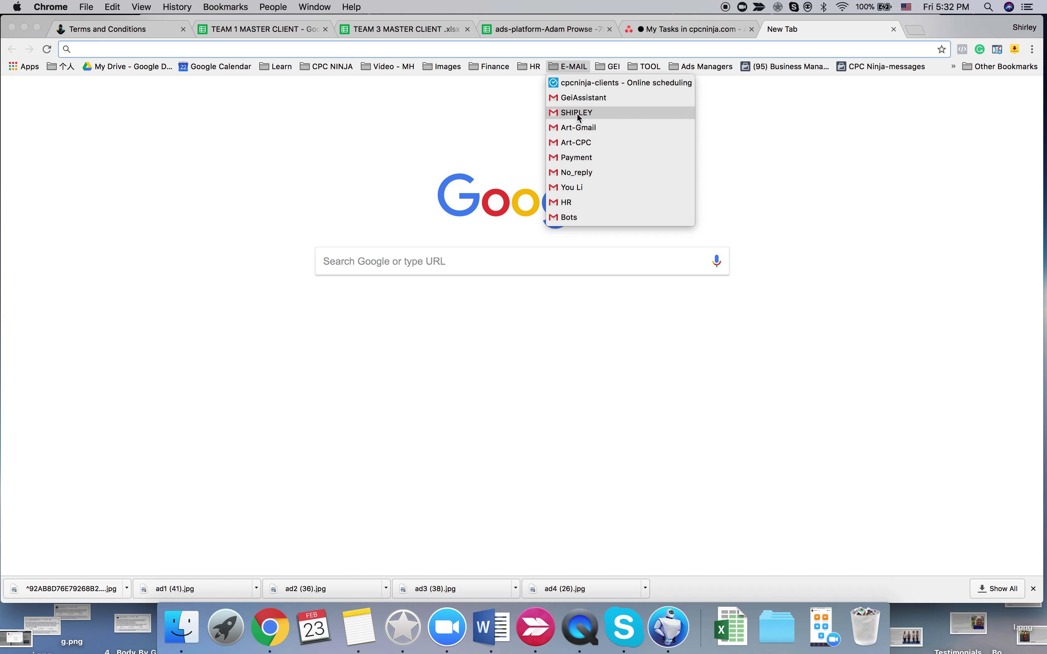
left_click(577, 113)
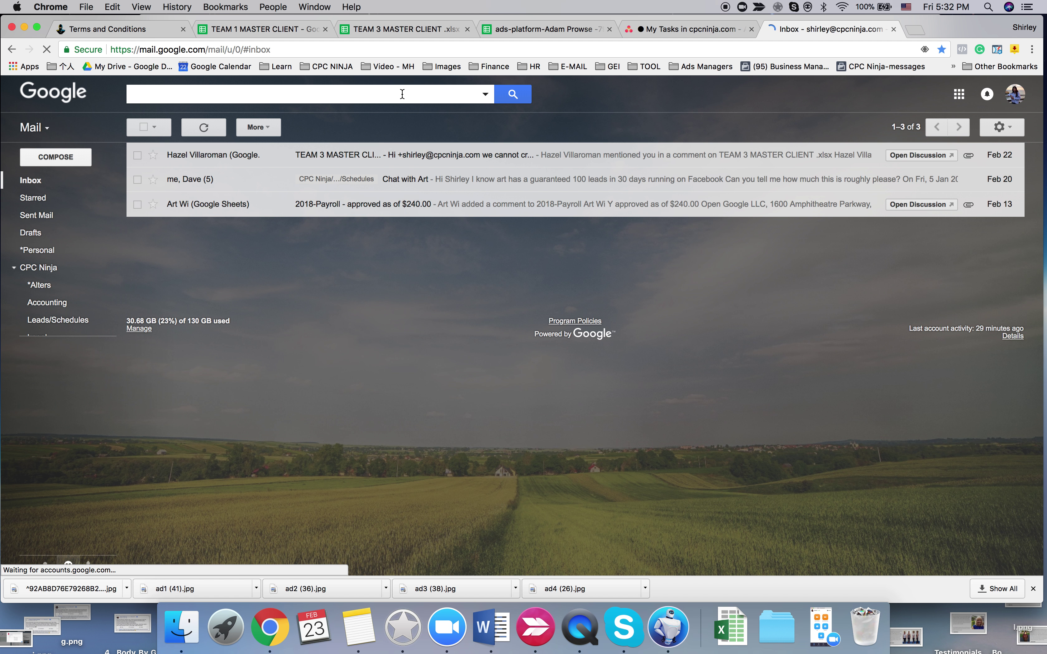
- Search the mailbox for 'aweber', go back to the inbox, then return to AWeber
left_click(402, 94)
type("aw")
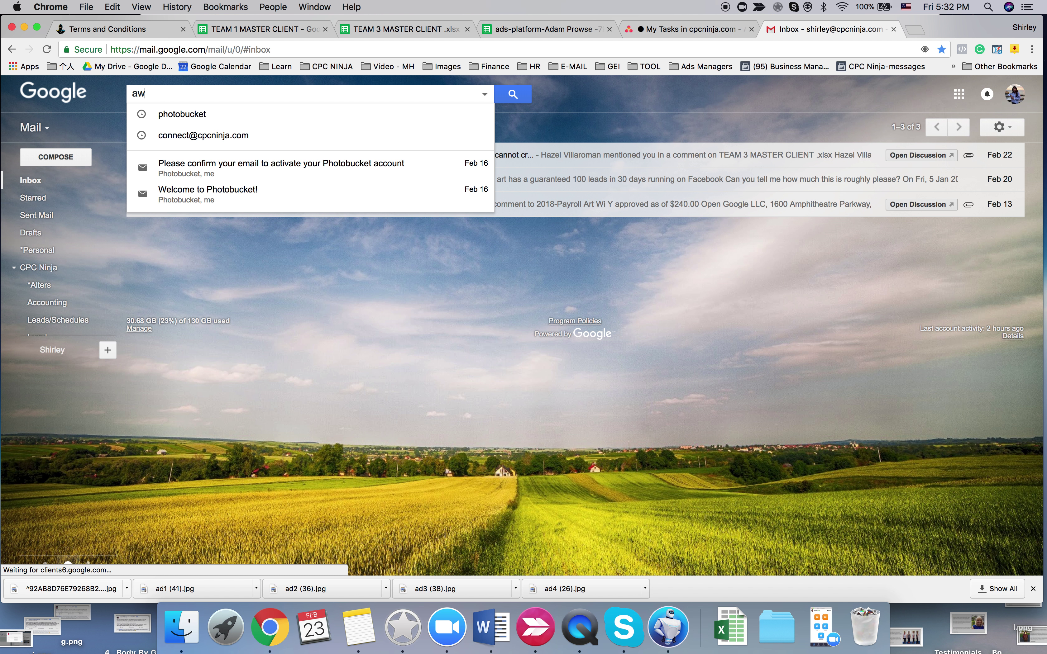
type("eber")
key("Return")
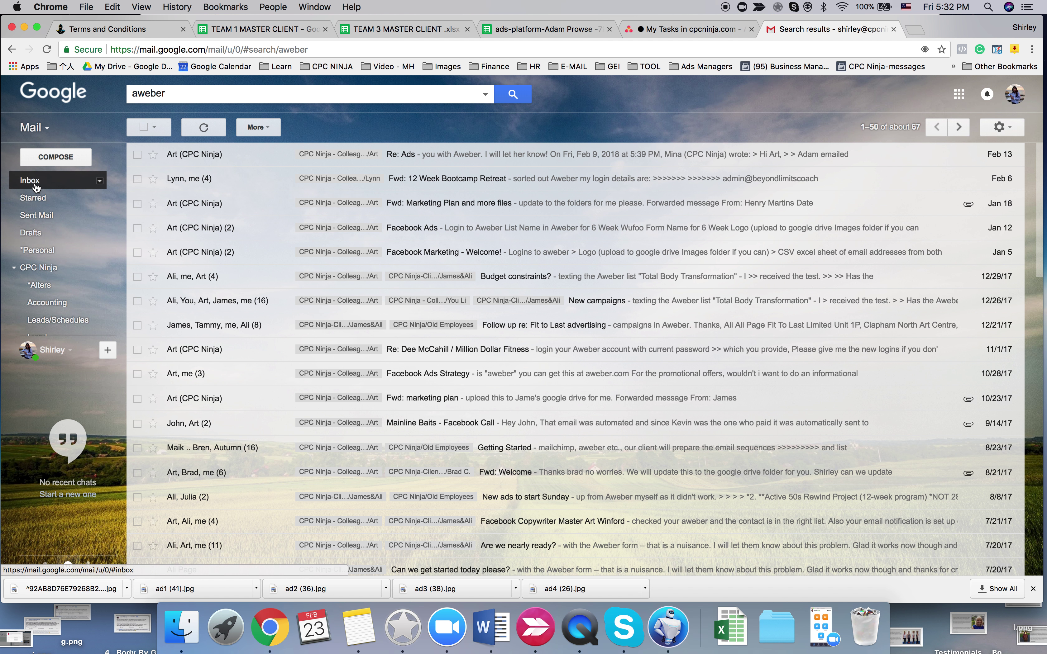
left_click(52, 177)
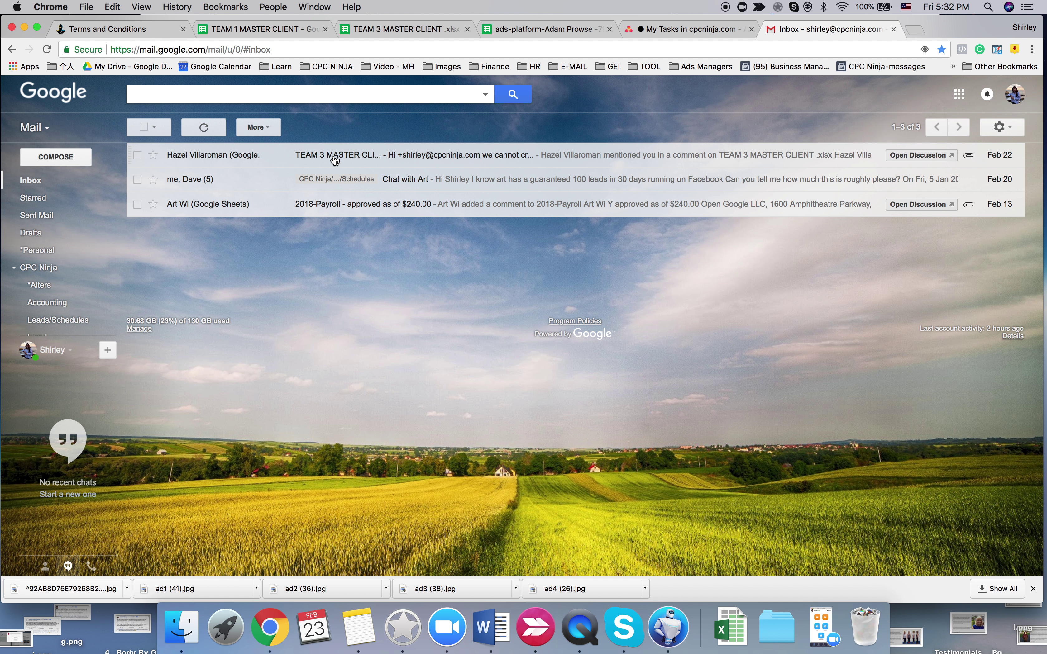
key("ctrl+Right")
scroll(395, 193, "up", 3)
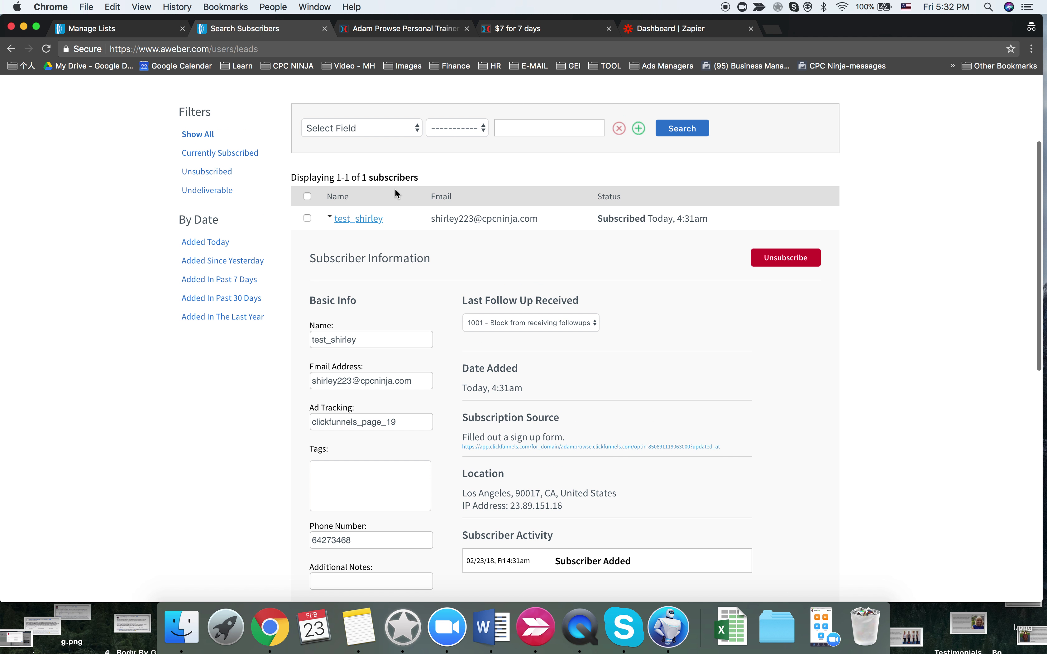
- Verify the 7 Days - Maitland list has a single notification recipient, then go to Gmail
scroll(395, 190, "down", 1)
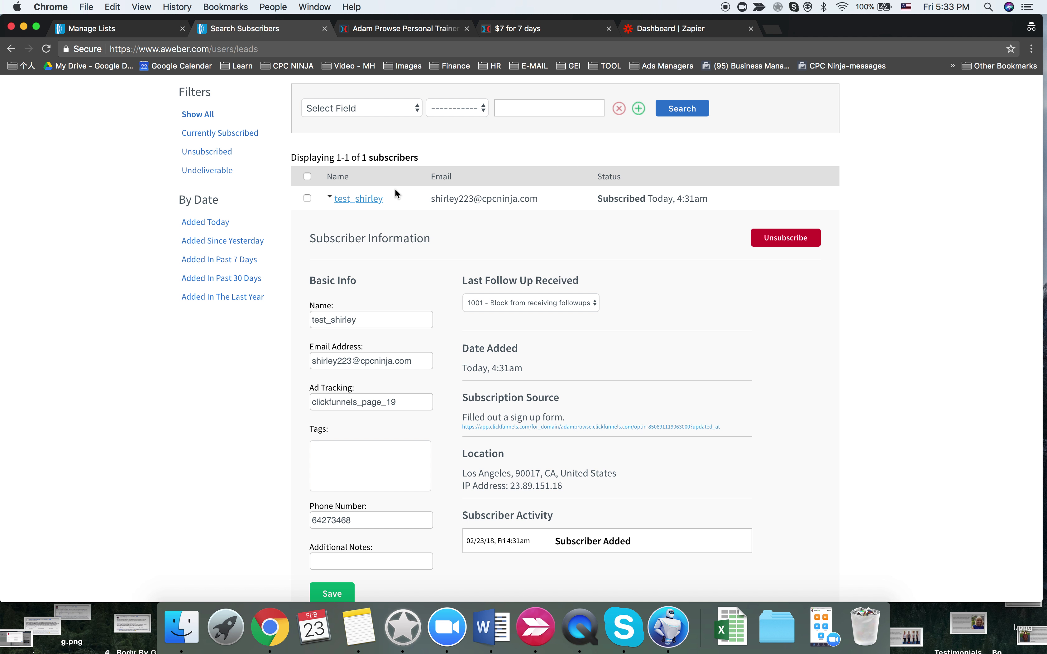
scroll(395, 190, "down", 2)
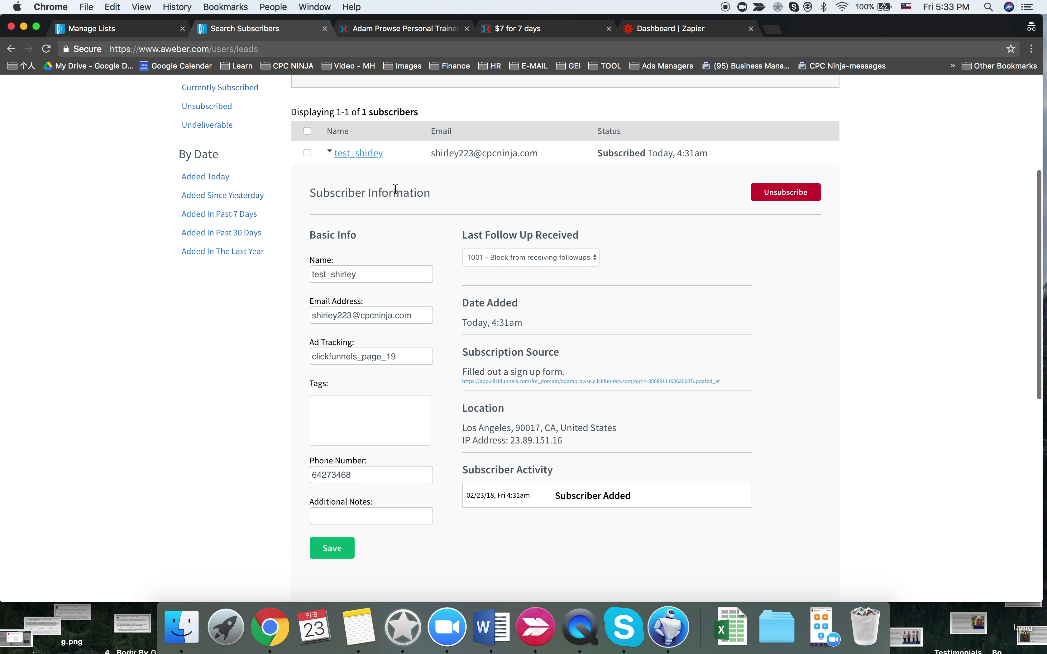
scroll(551, 150, "up", 5)
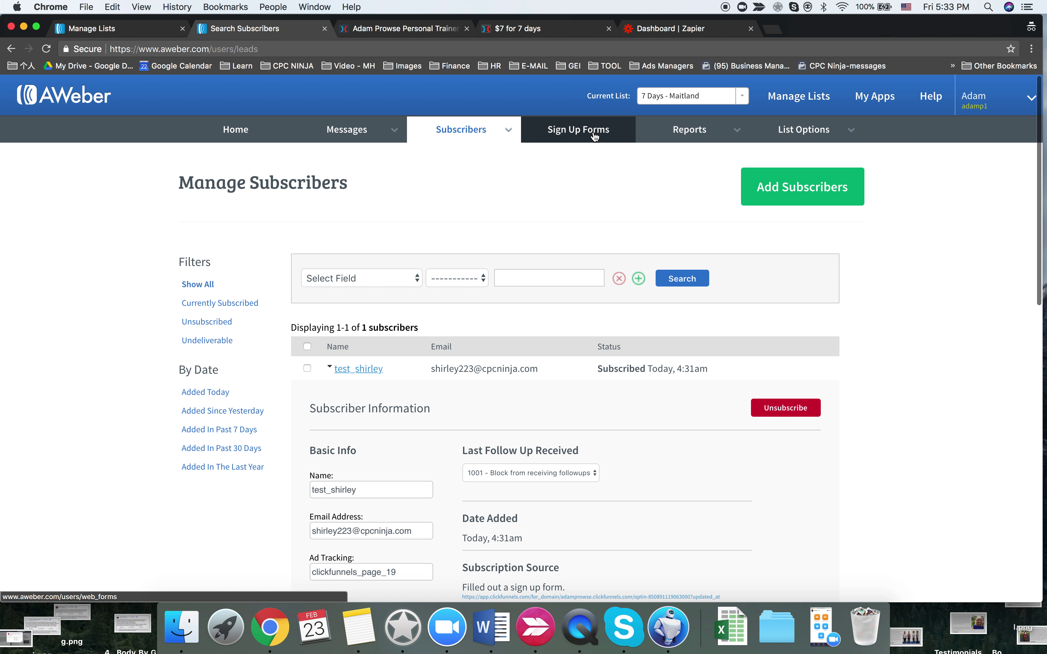
left_click(595, 136)
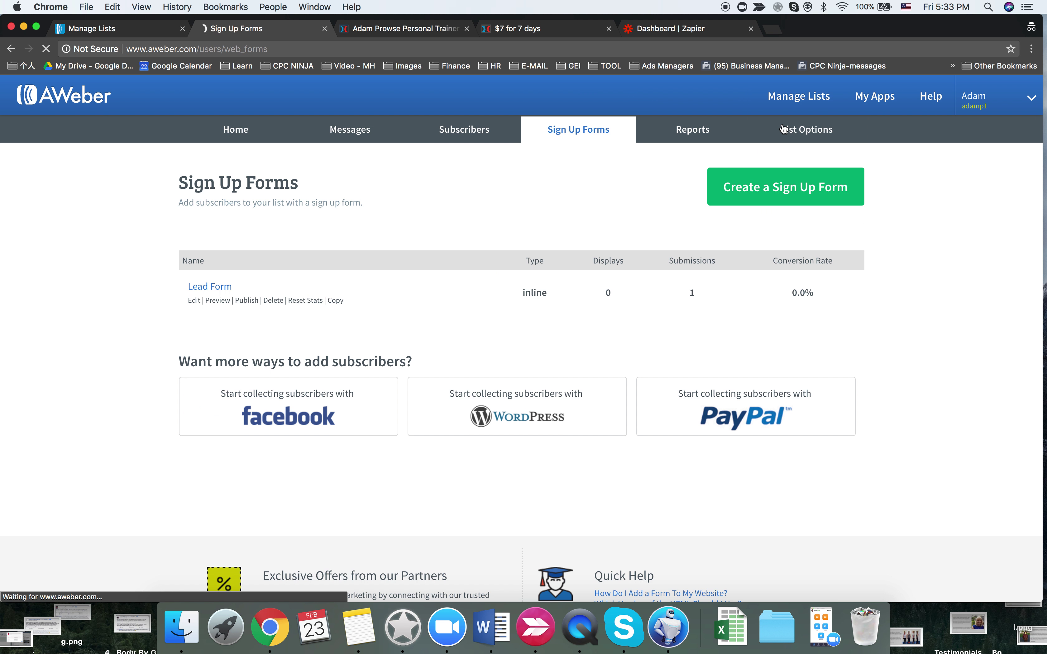
left_click(782, 128)
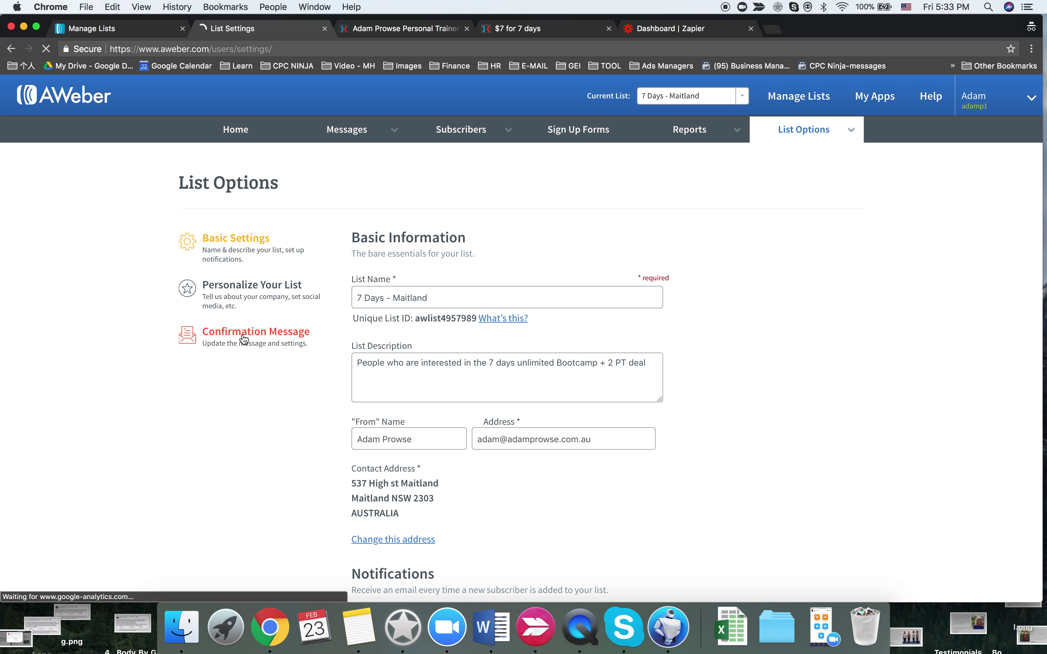
scroll(331, 466, "down", 10)
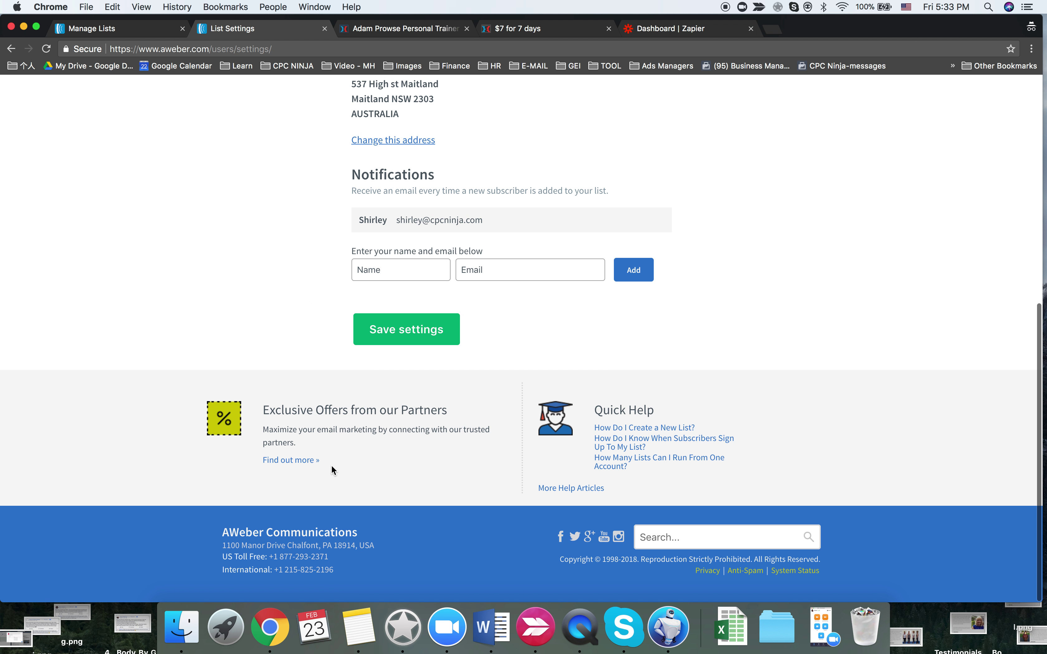
mouse_move(450, 222)
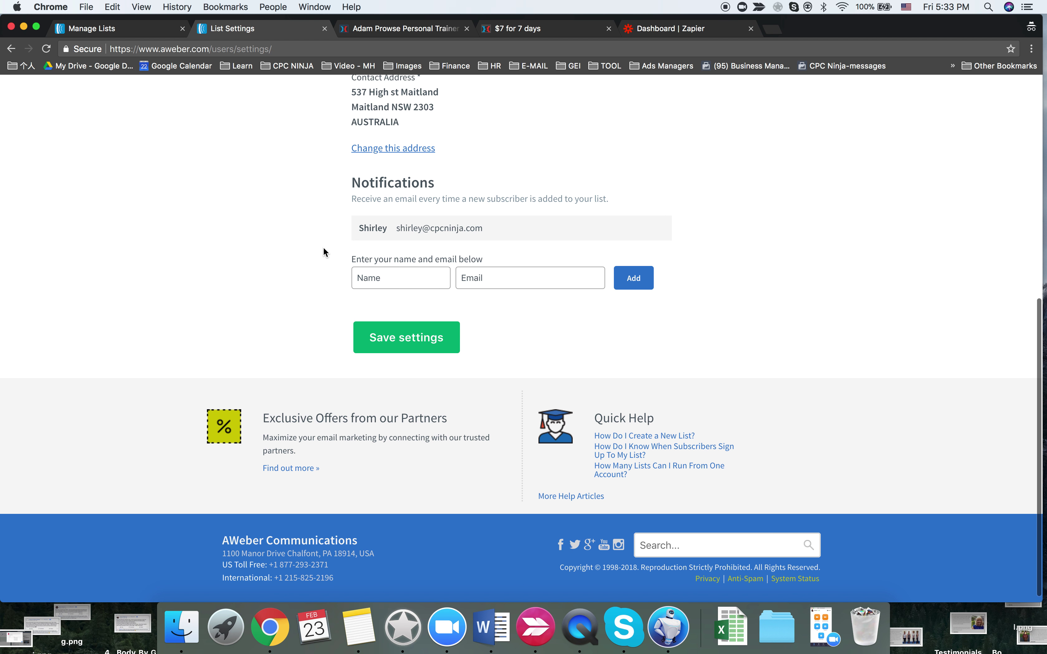
key("ctrl+Right")
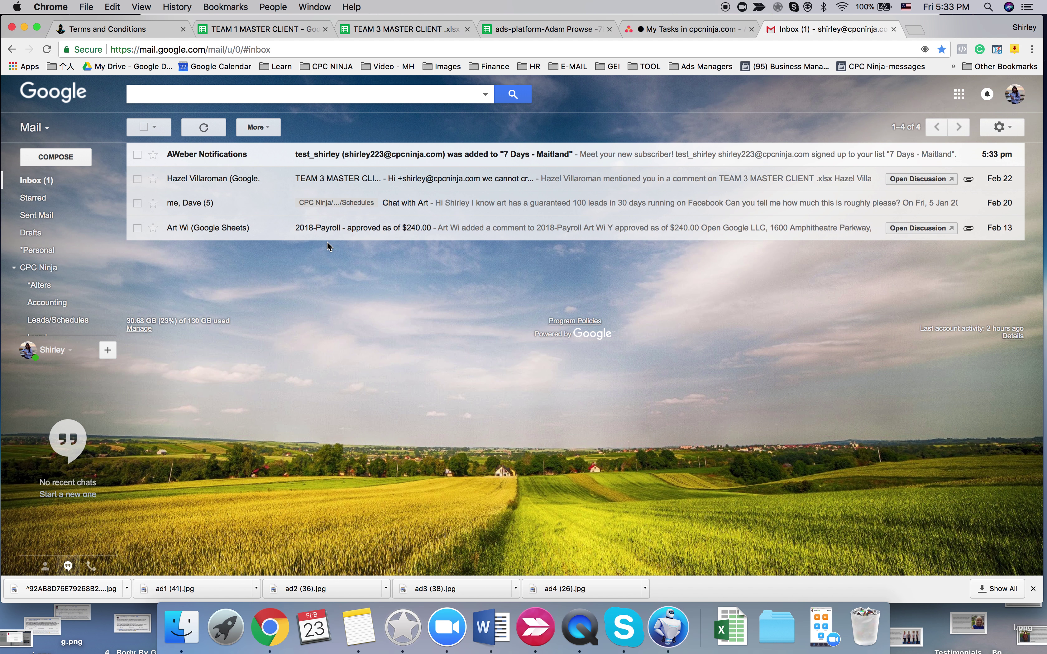
- Open the new AWeber notification email and highlight the '7 Days - Maitland' list line
left_click(299, 154)
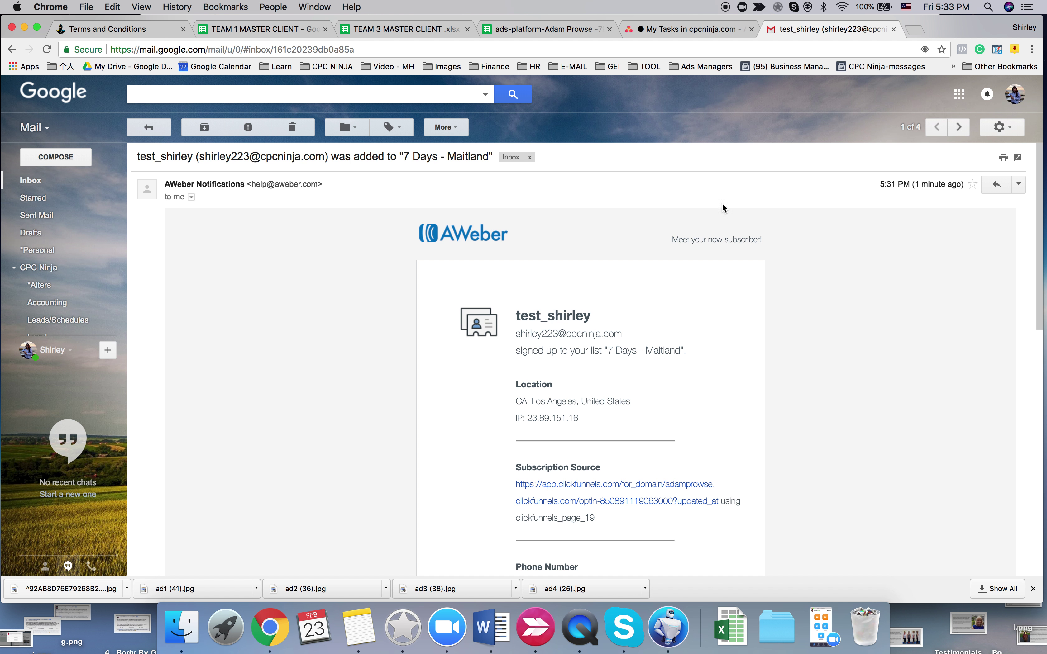
left_click_drag(690, 354, 518, 334)
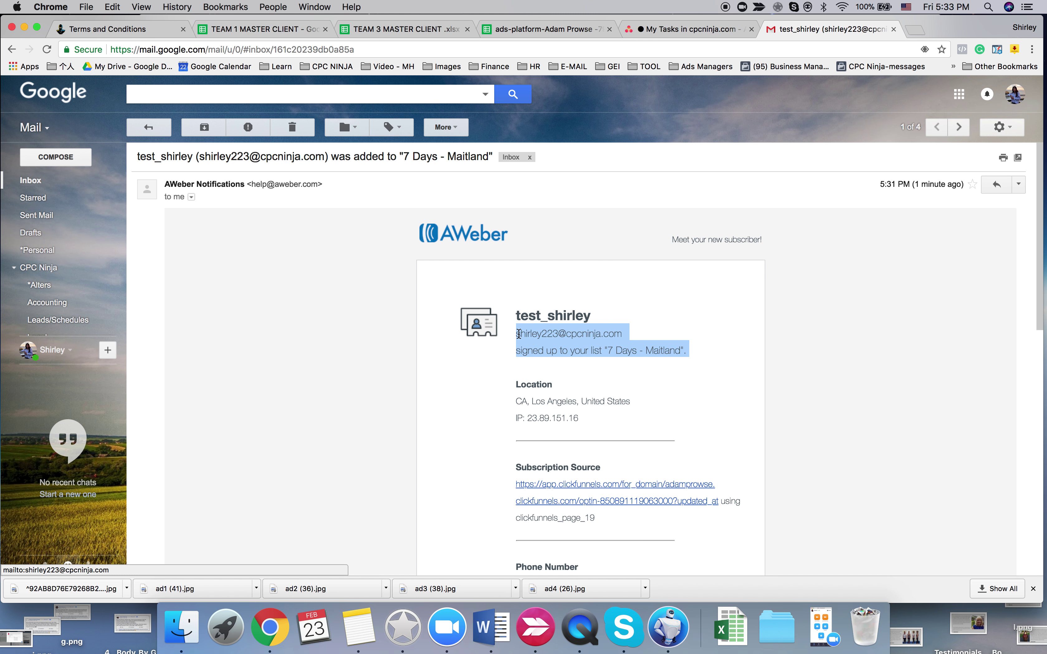
scroll(518, 334, "down", 5)
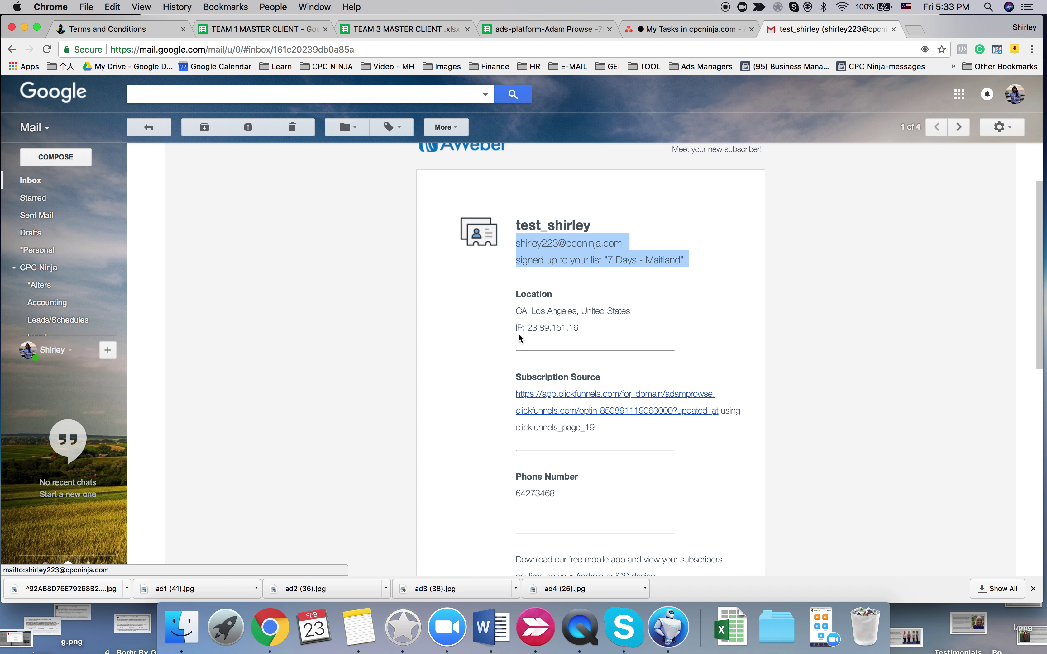
scroll(518, 337, "down", 5)
scroll(519, 339, "up", 5)
left_click(688, 260)
left_click_drag(689, 259, 578, 260)
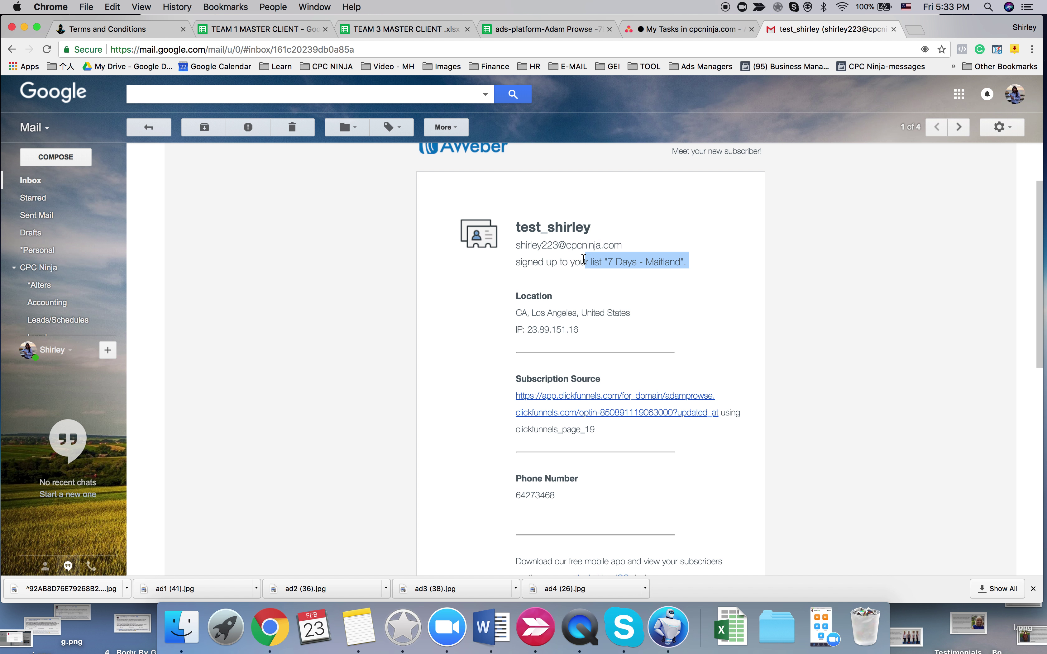
left_click(675, 266)
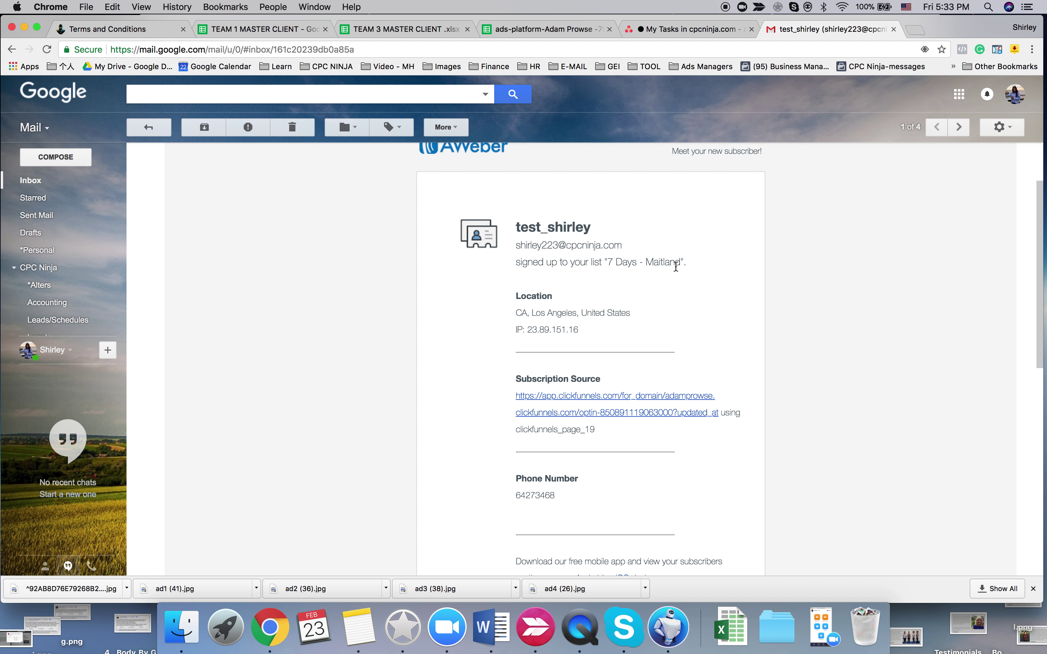
scroll(676, 266, "up", 3)
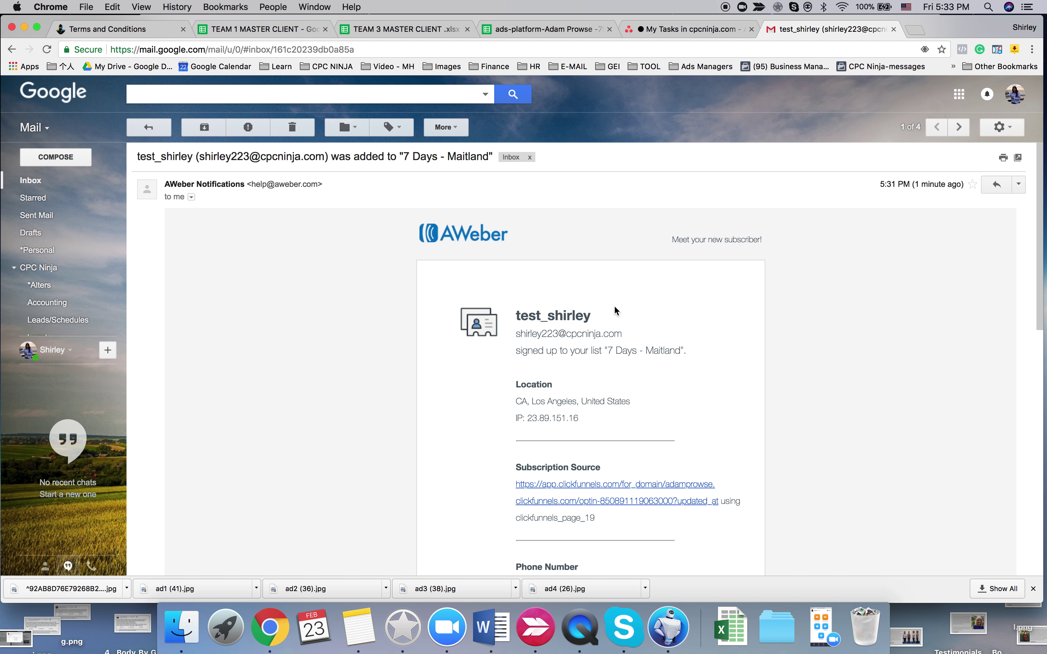
left_click_drag(692, 357, 581, 353)
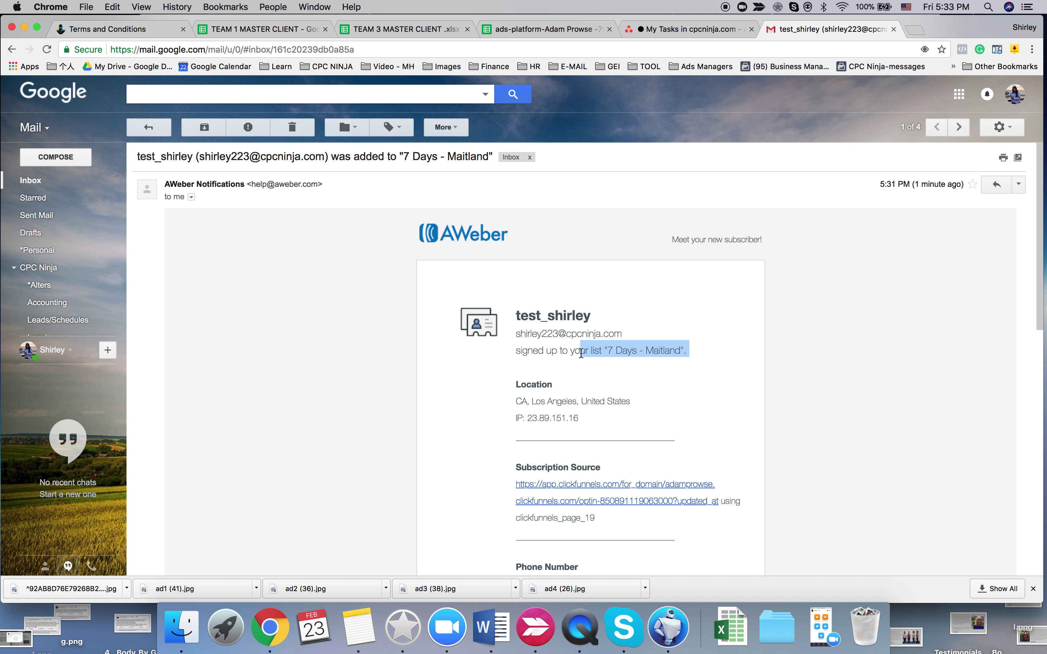
left_click(580, 352)
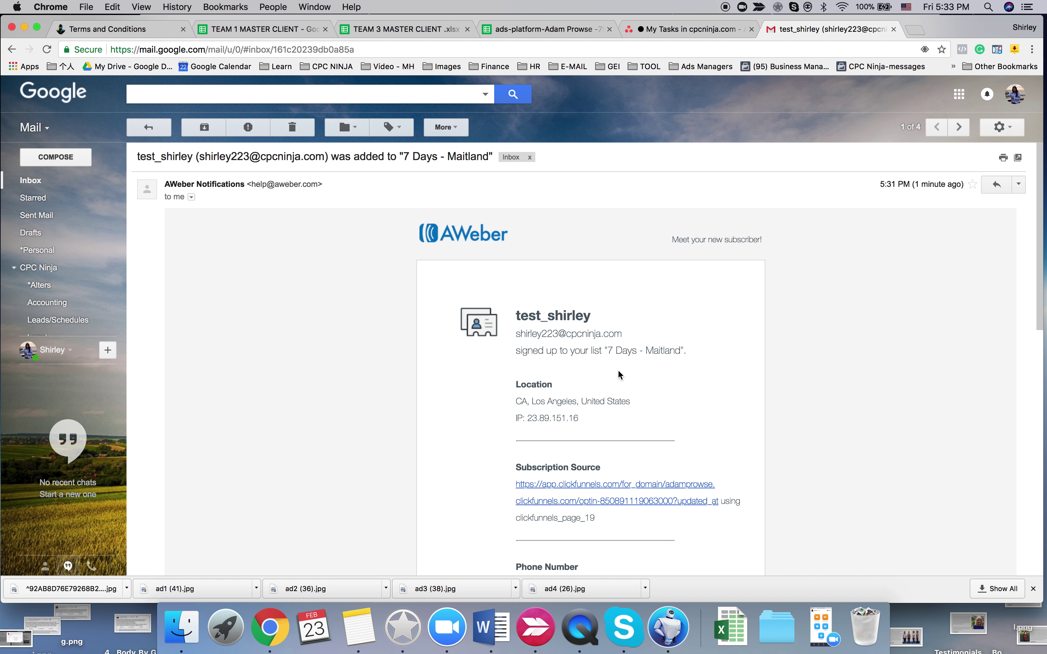
- Close the '$7 for 7 days' sales-page tab and return to the ClickFunnels editor tab
key("ctrl+Right")
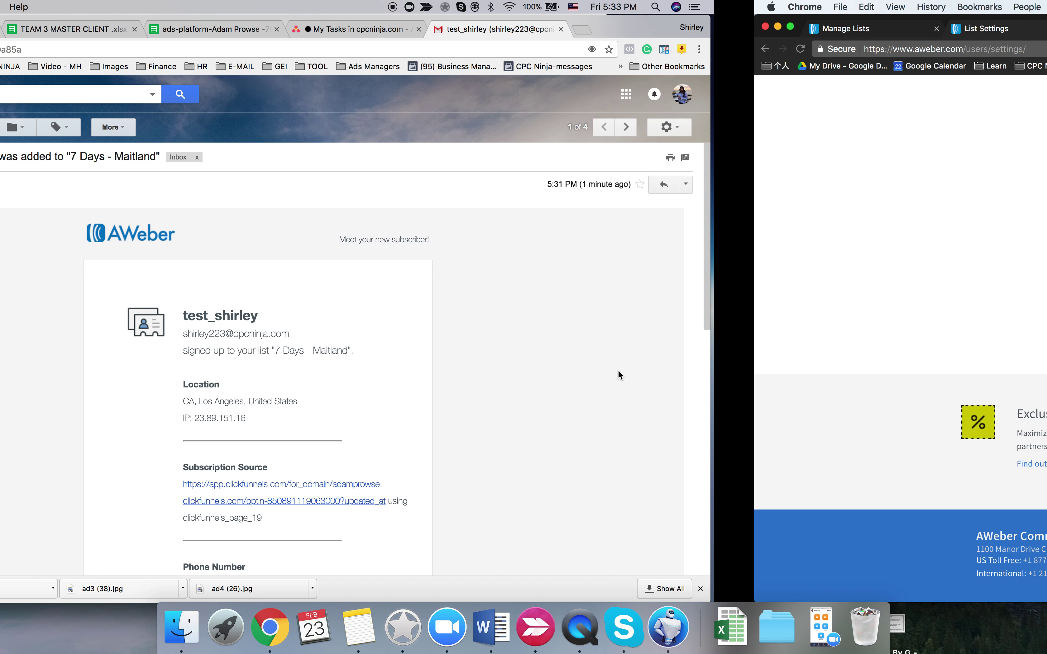
scroll(612, 360, "up", 15)
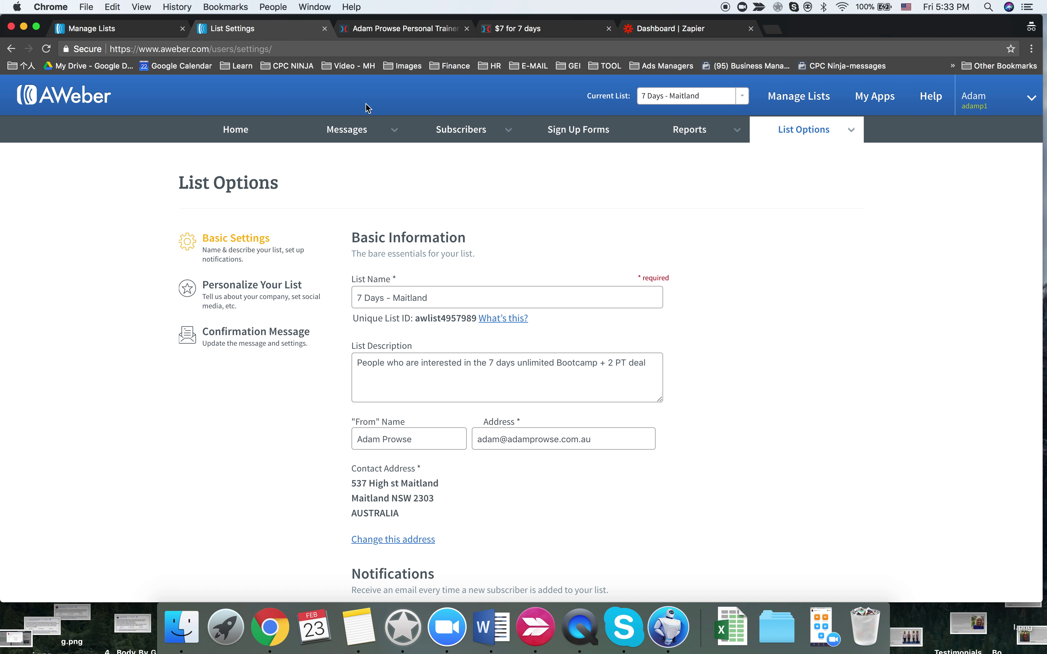
left_click(530, 29)
left_click(608, 28)
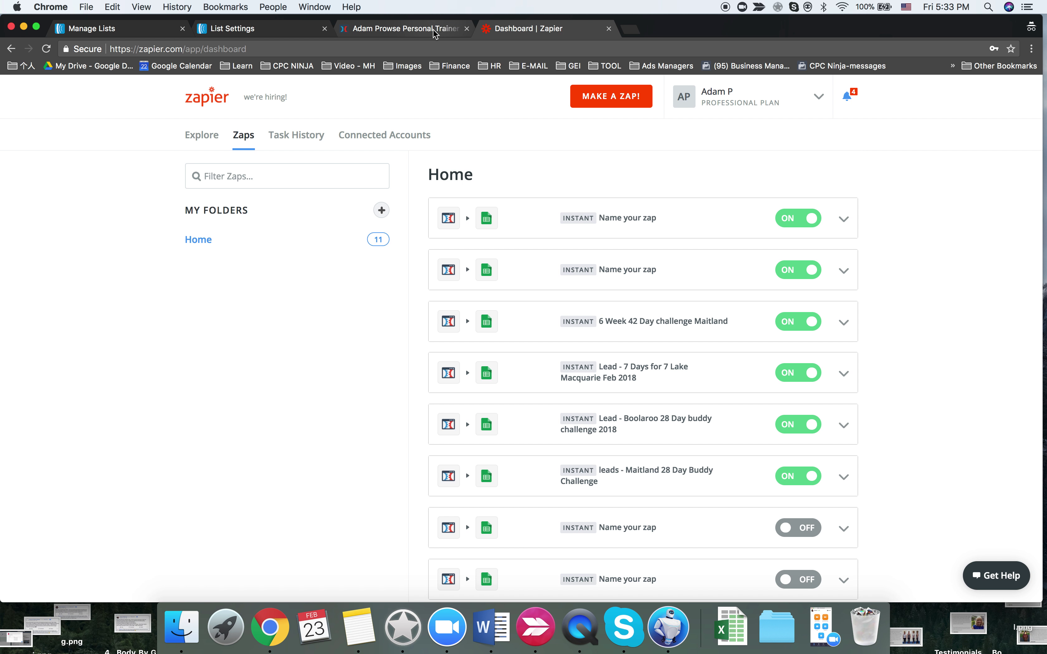
left_click(432, 29)
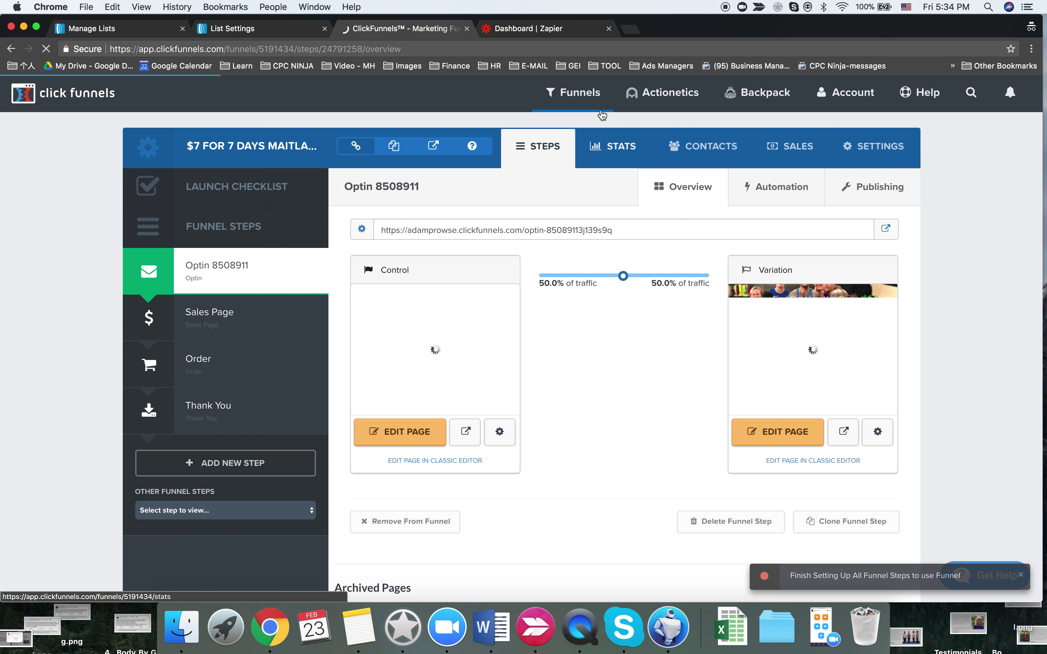
- Open the Control optin page of the $7 for 7 Days Lake MacQuarie funnel in the editor
mouse_move(584, 102)
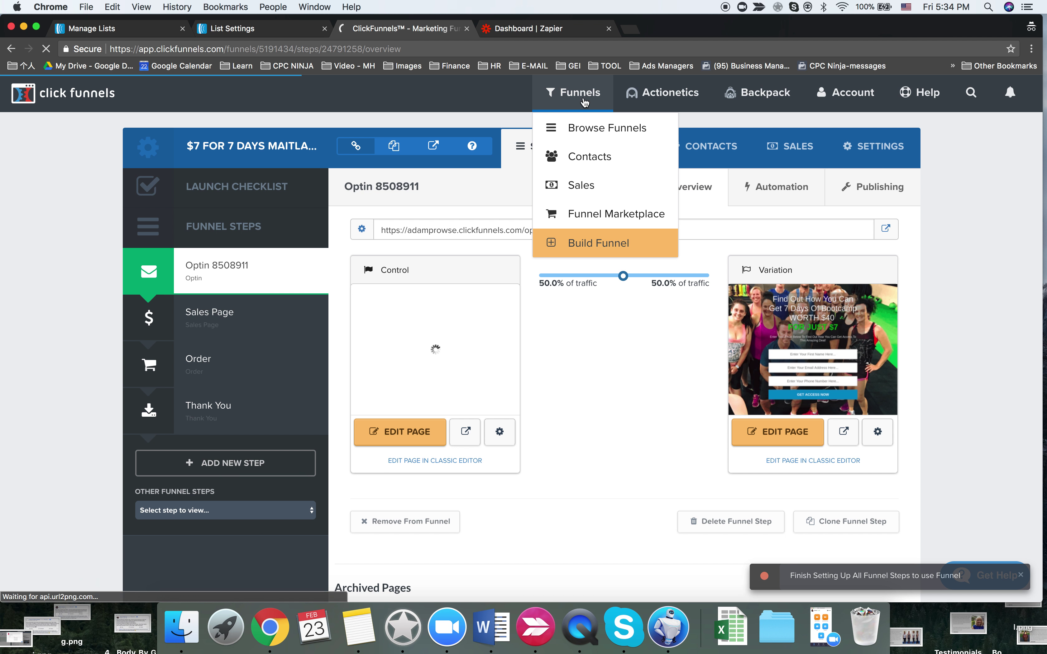
left_click(591, 127)
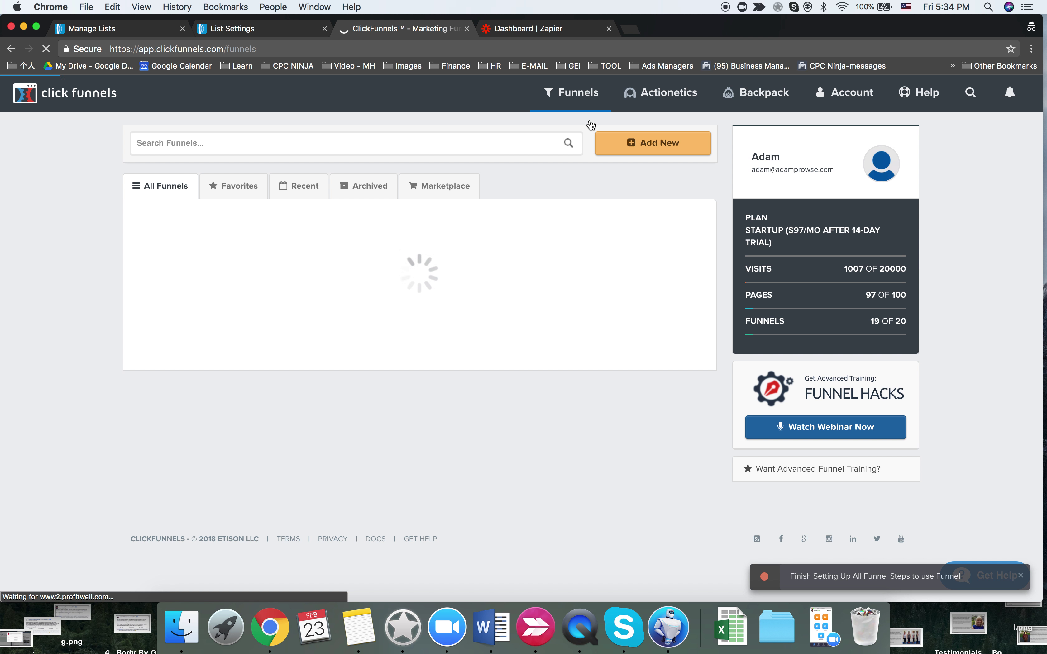
left_click(253, 290)
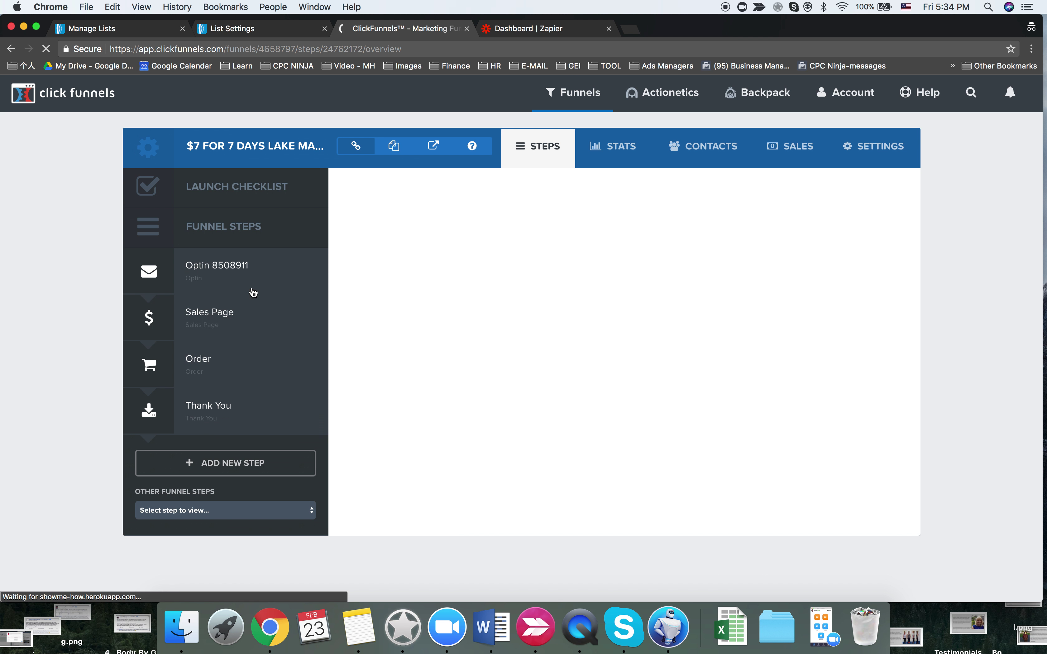
left_click(423, 432)
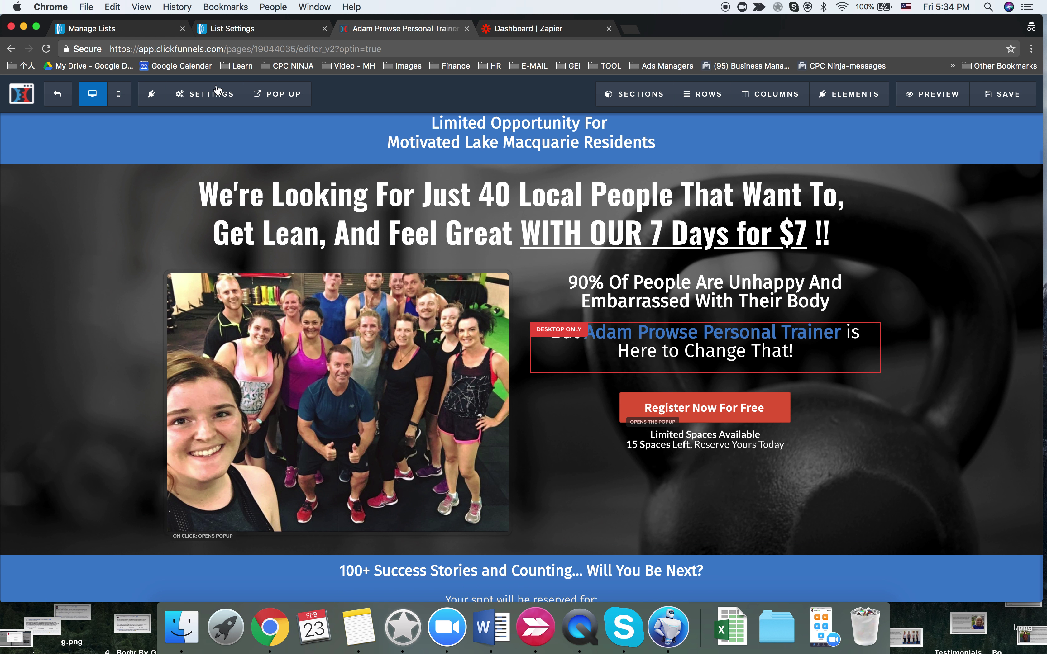
left_click(206, 93)
- Replace the optin page's integration with adamp1 (Aweber) using Integrate Existing Form
left_click(216, 116)
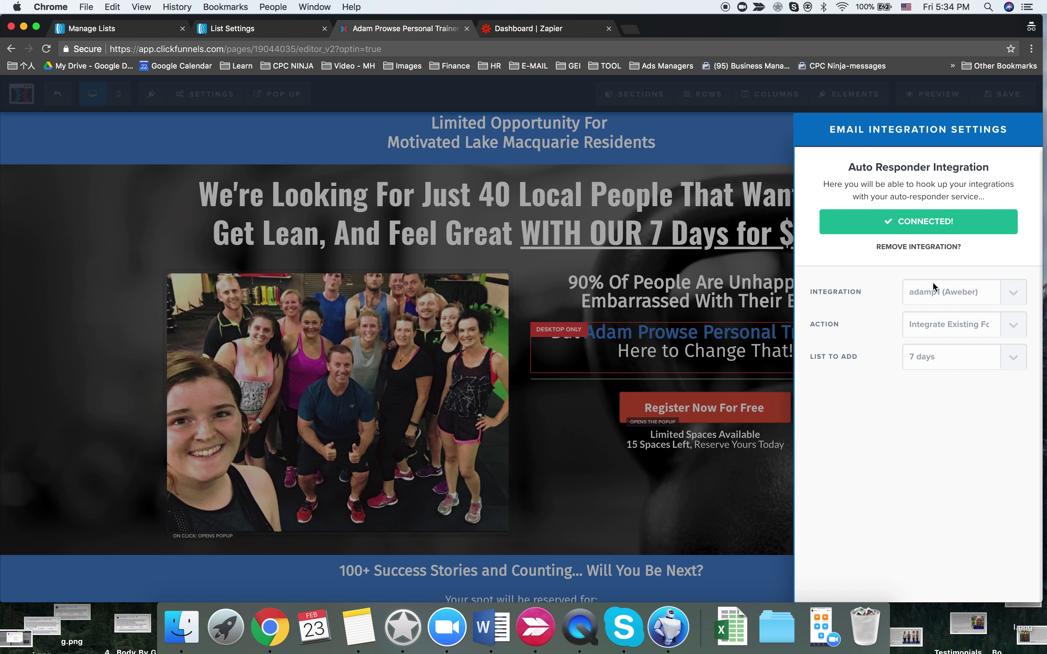
left_click(924, 248)
left_click(945, 273)
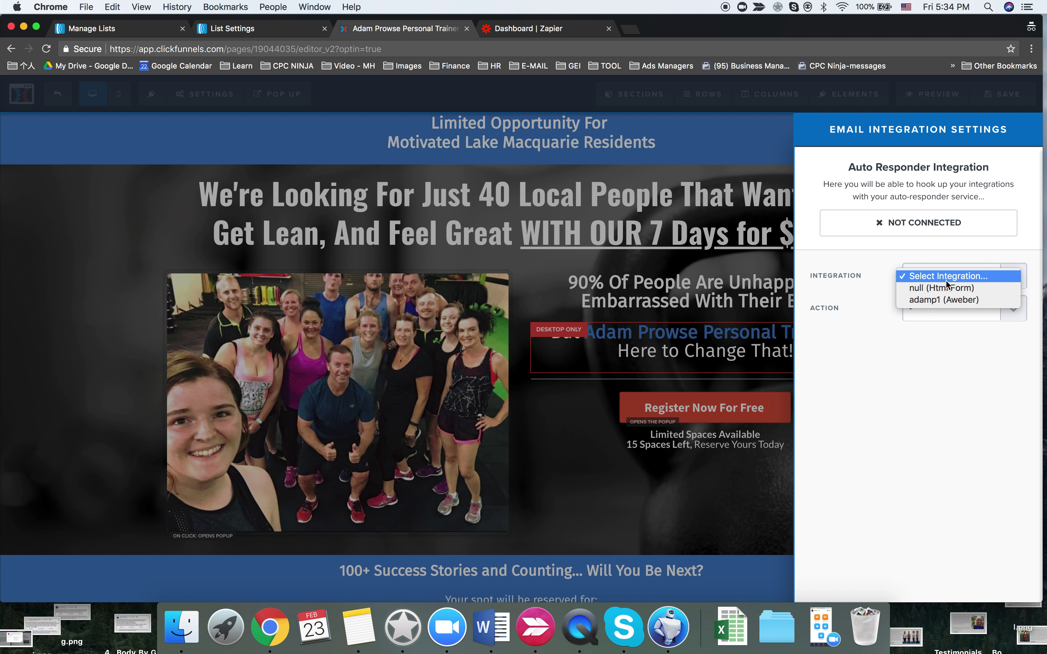
left_click(946, 300)
left_click(940, 311)
left_click(942, 322)
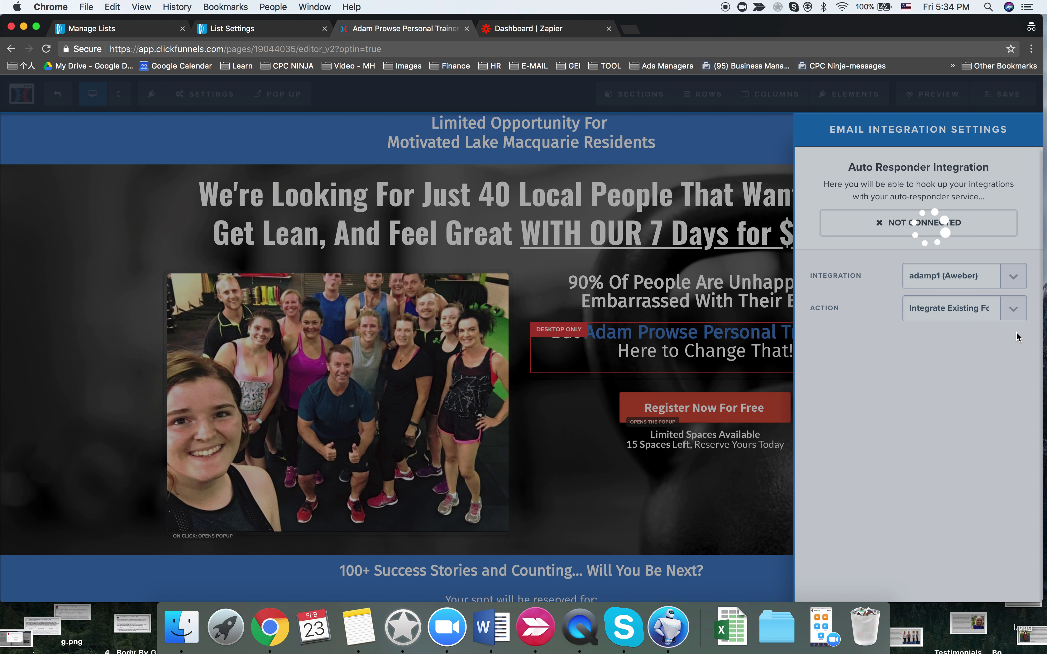
- Pick the '7 days - Lake MacQuarie' AWeber list, save the page and exit the editor
left_click(1003, 368)
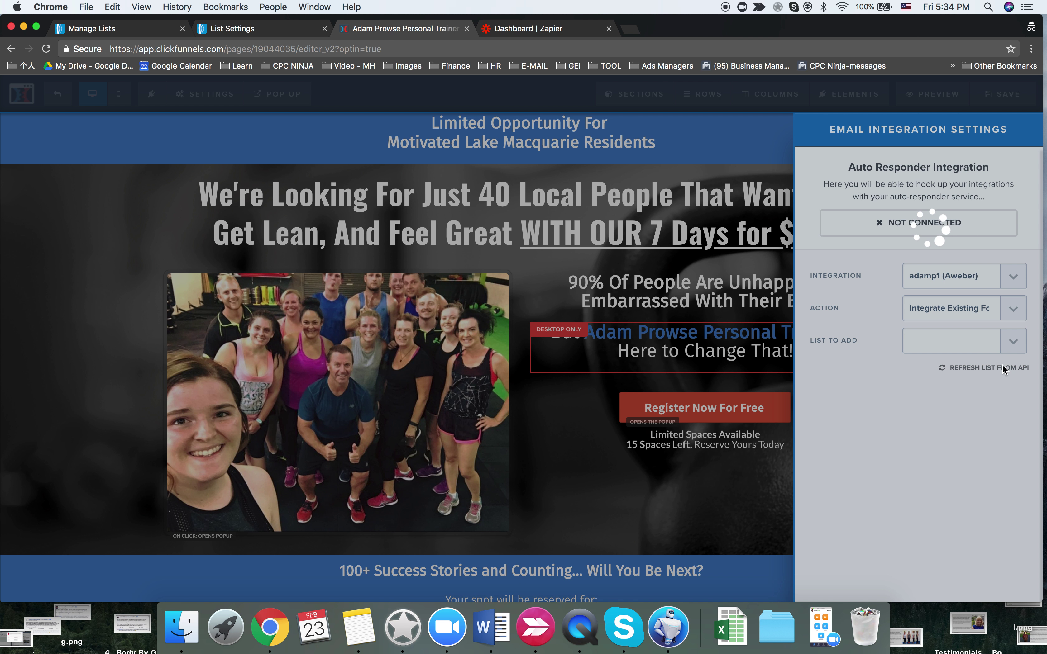
left_click(1004, 342)
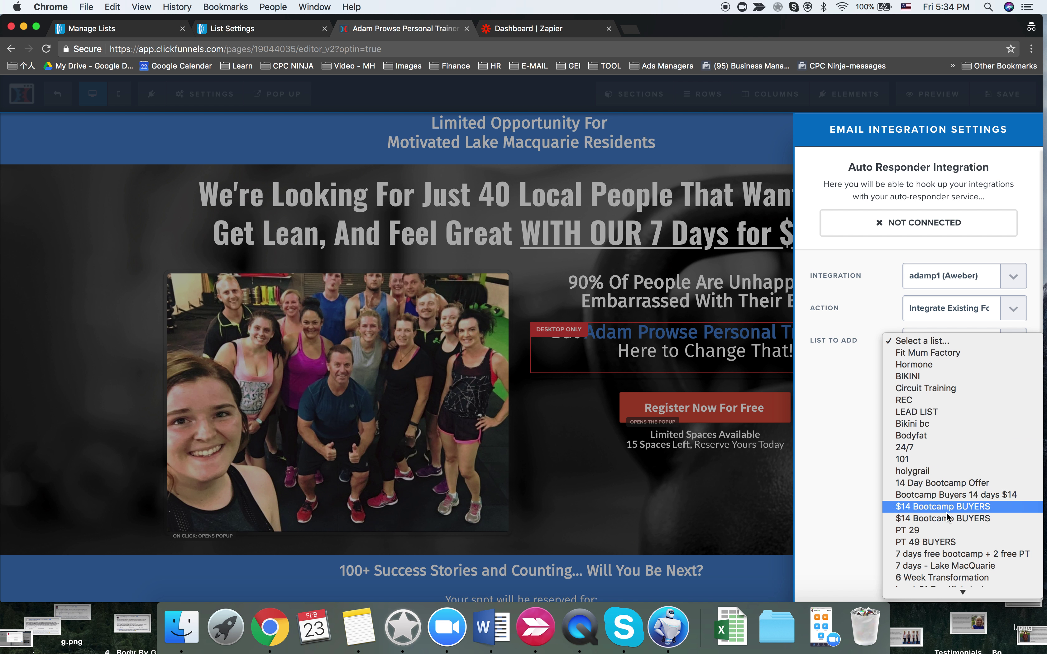
scroll(941, 532, "down", 2)
left_click(937, 522)
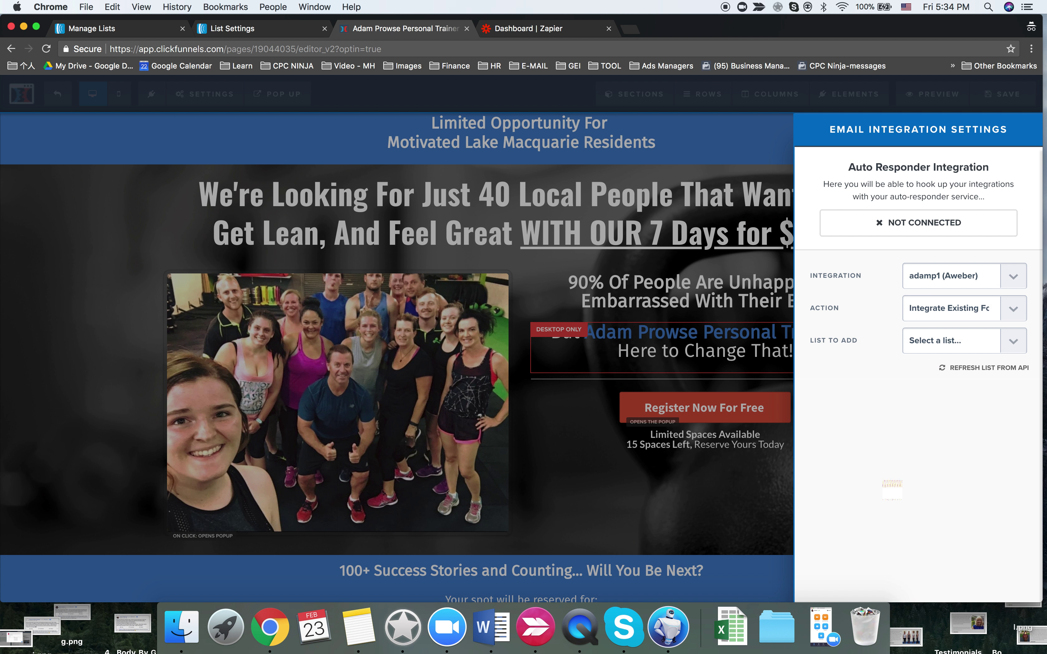
left_click(742, 479)
left_click(1013, 97)
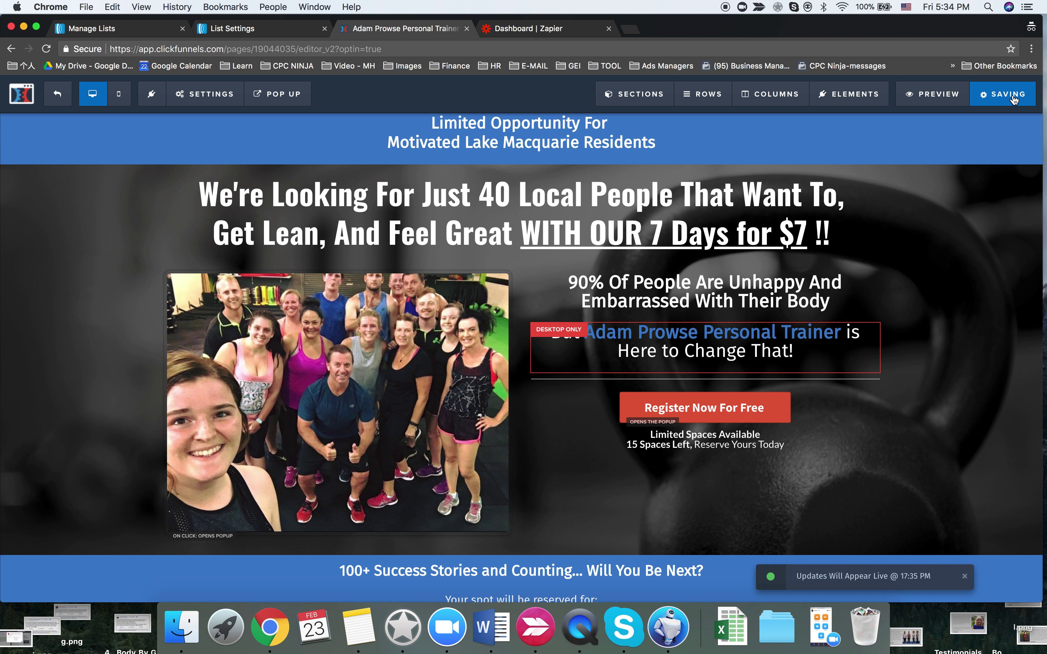
left_click(59, 95)
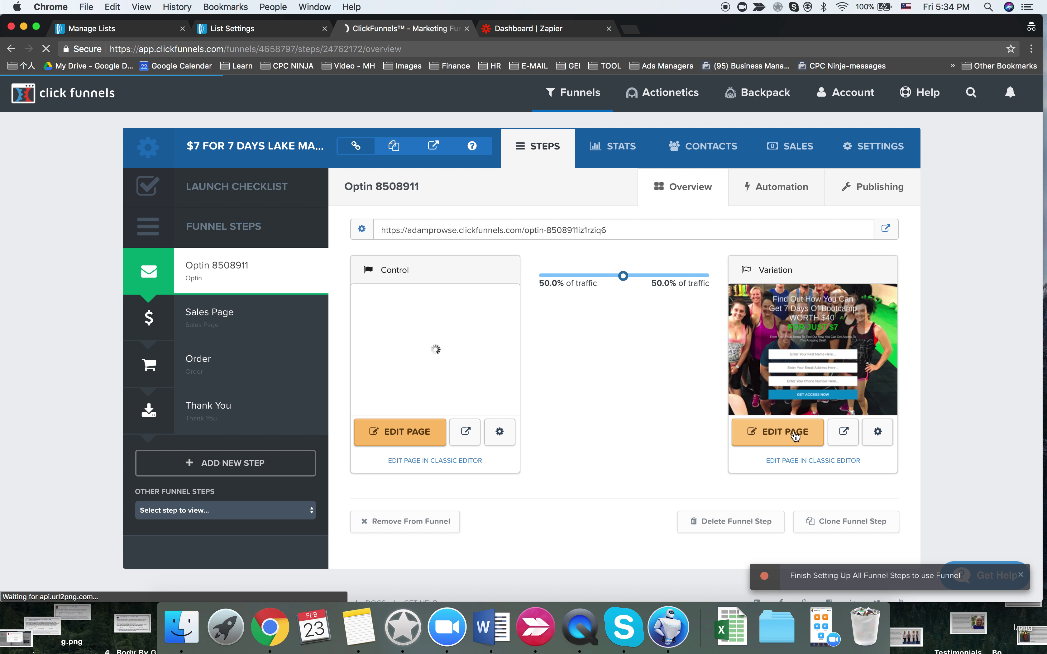
- Edit the Variation page and reconnect its integration to adamp1 (Aweber) via Integrate Existing Form
key("super+bracketleft")
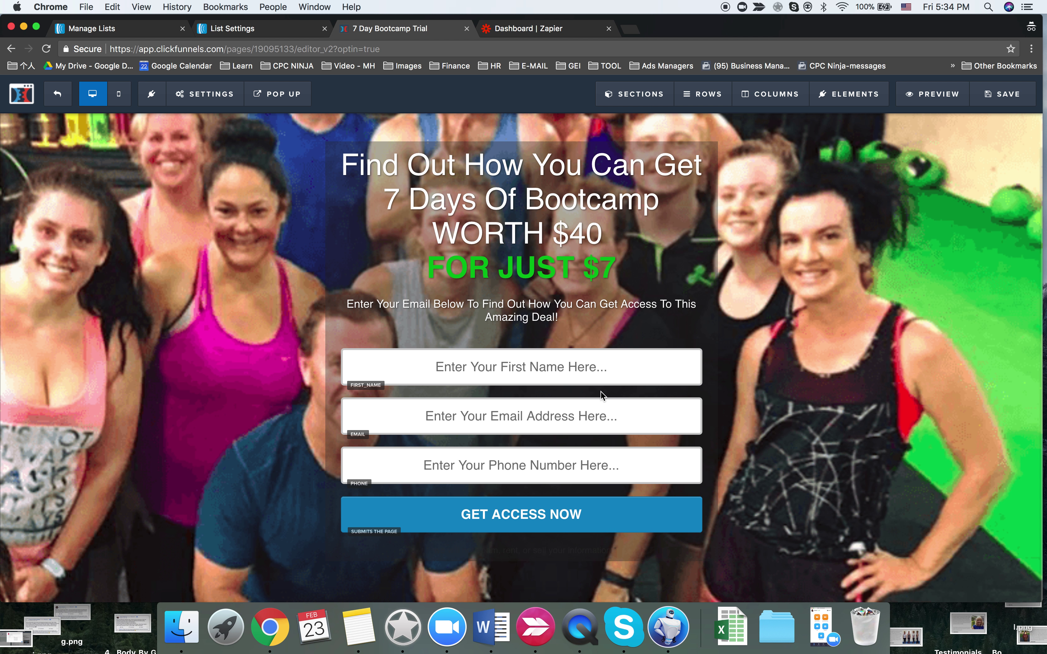
mouse_move(204, 93)
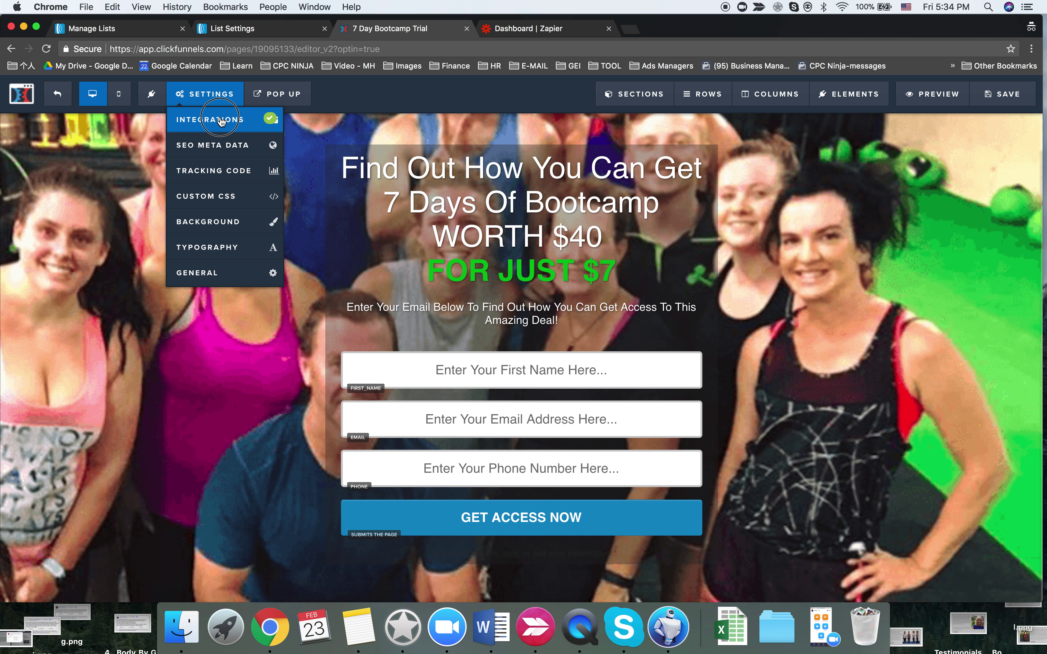
left_click(214, 117)
left_click(950, 245)
left_click(958, 268)
left_click(956, 298)
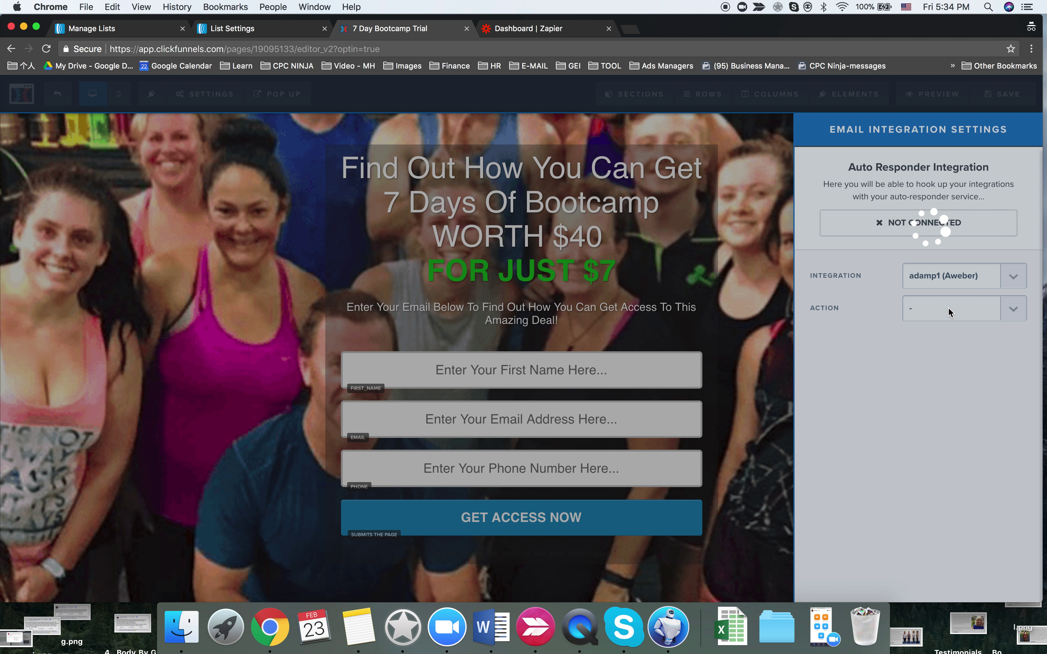
left_click(947, 308)
left_click(943, 318)
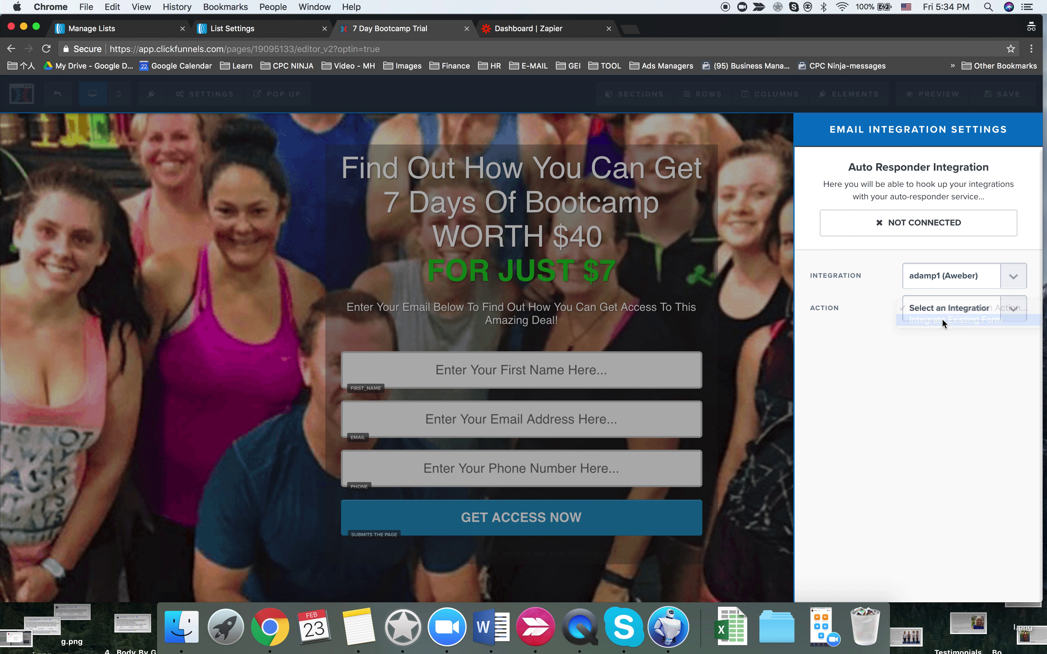
- Choose the '7 days - Lake MacQuarie' list and save the variation page
left_click(947, 341)
scroll(937, 526, "down", 2)
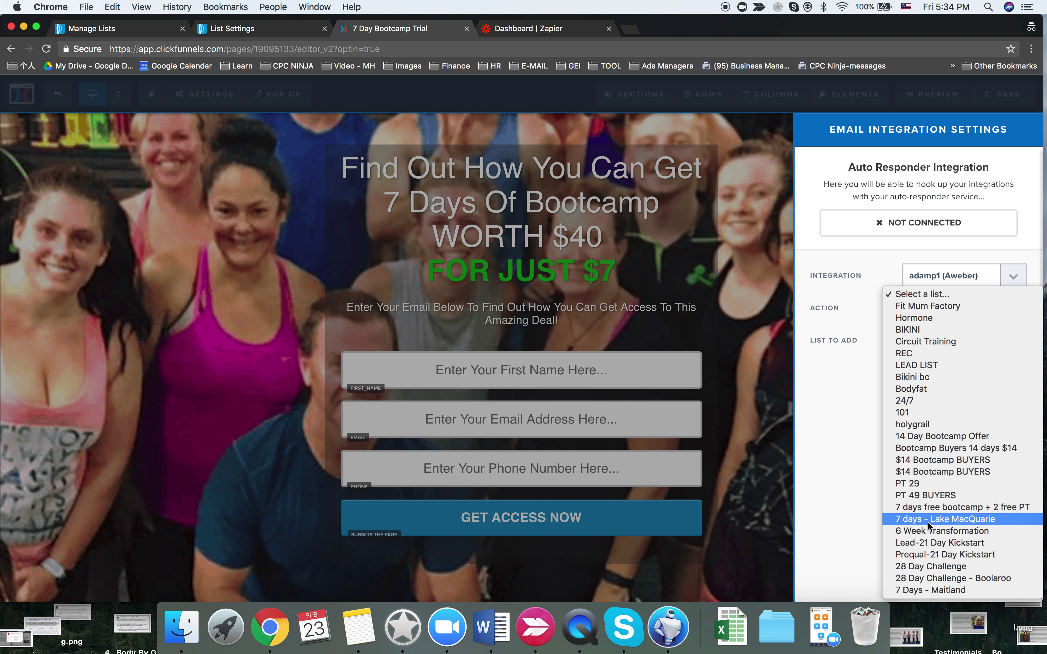
left_click(929, 520)
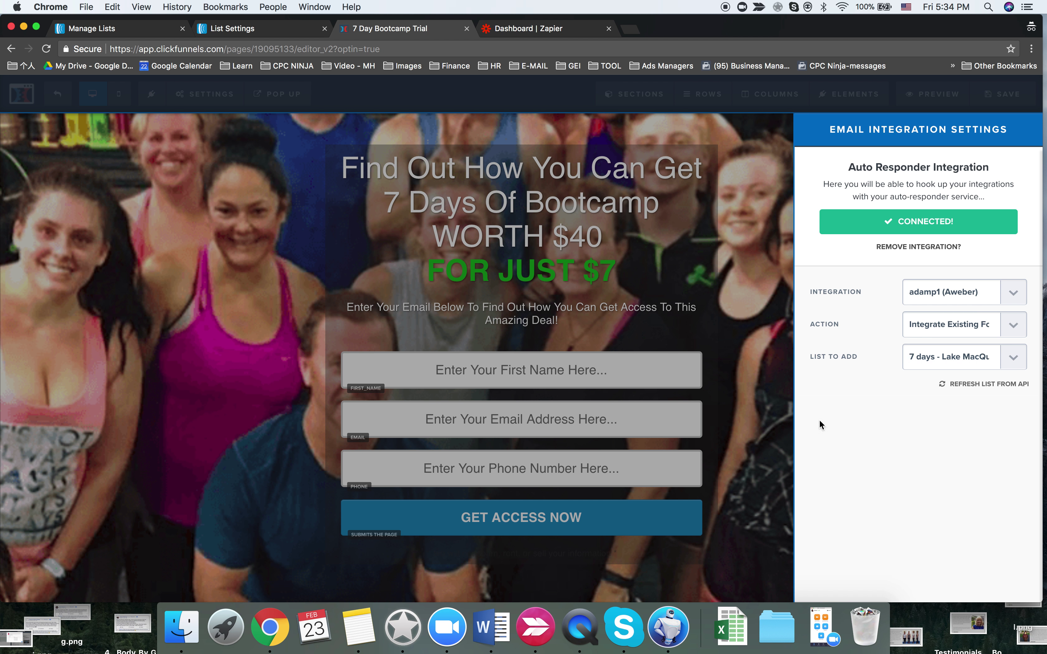
key("Escape")
key("ctrl+s")
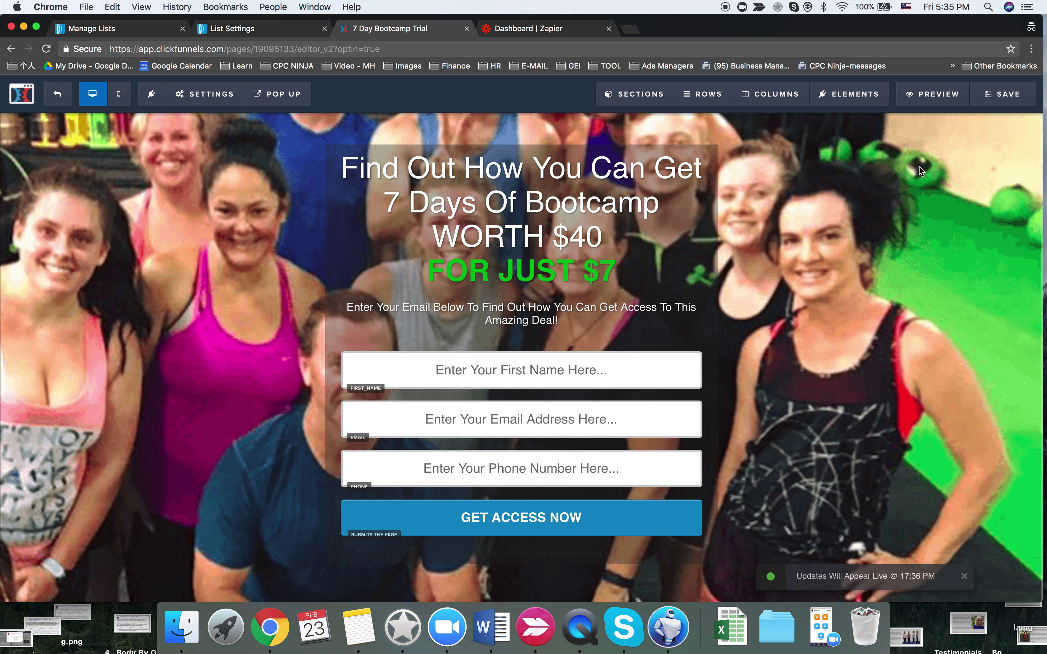
- Preview the optin page, submit a test signup, then close the sales page and return to AWeber
left_click(933, 93)
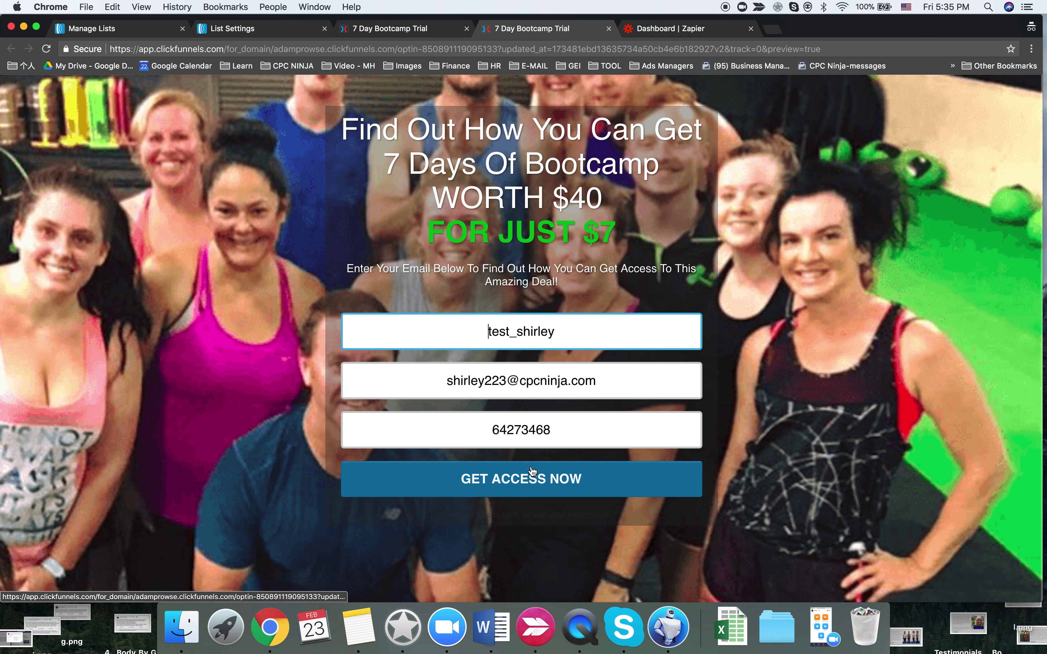
left_click(531, 489)
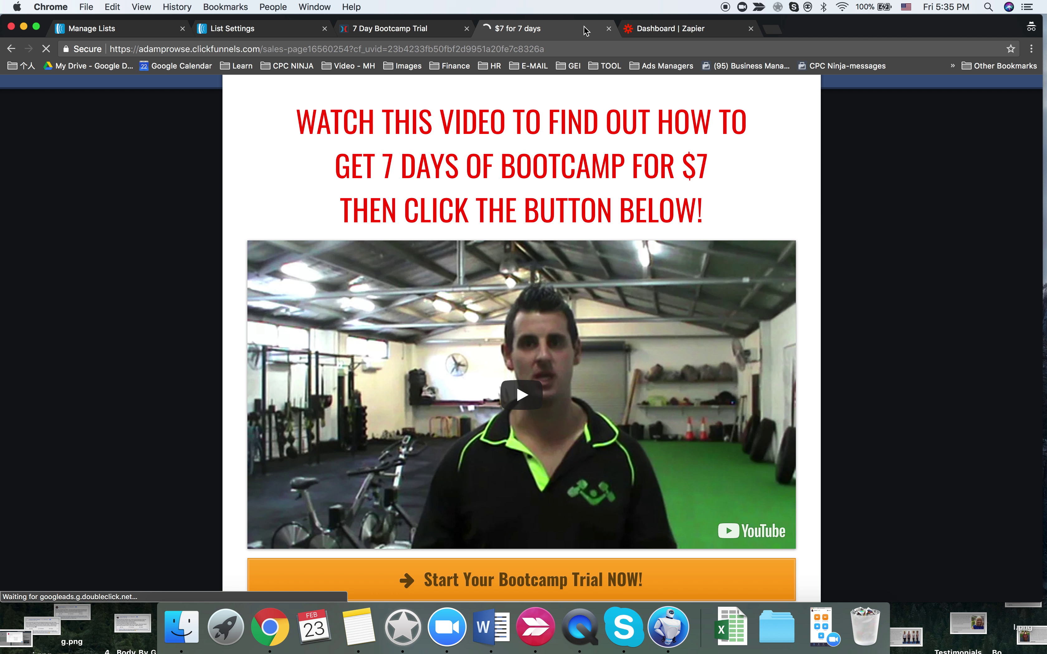
left_click(608, 29)
left_click(259, 28)
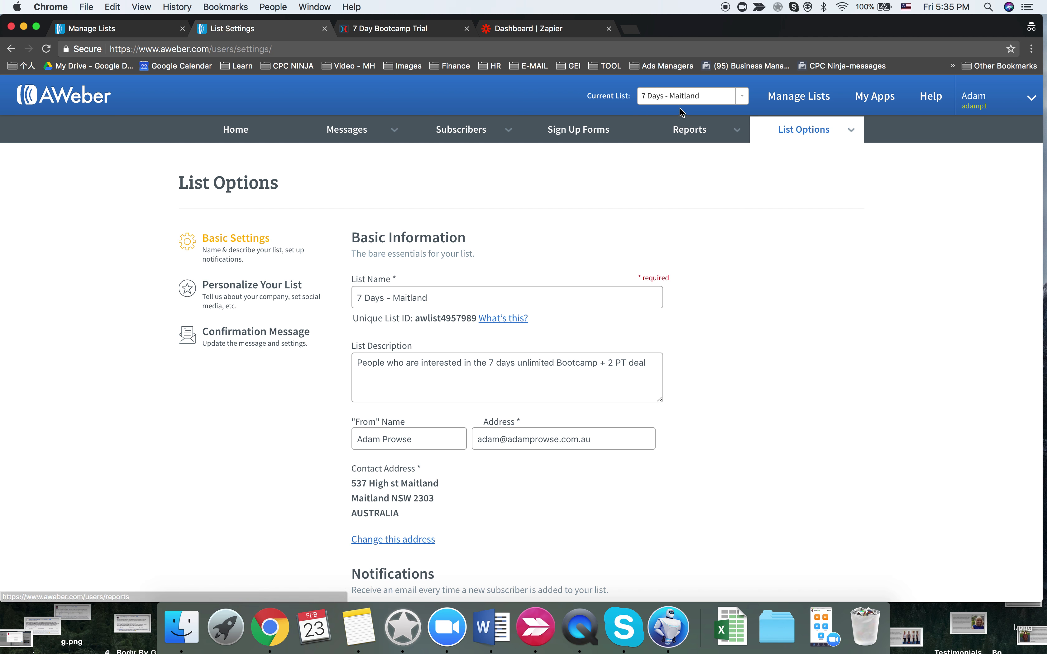
- Make '7 days - Lake MacQuarie' the current AWeber list and view its subscribers
left_click(684, 96)
scroll(688, 134, "up", 1)
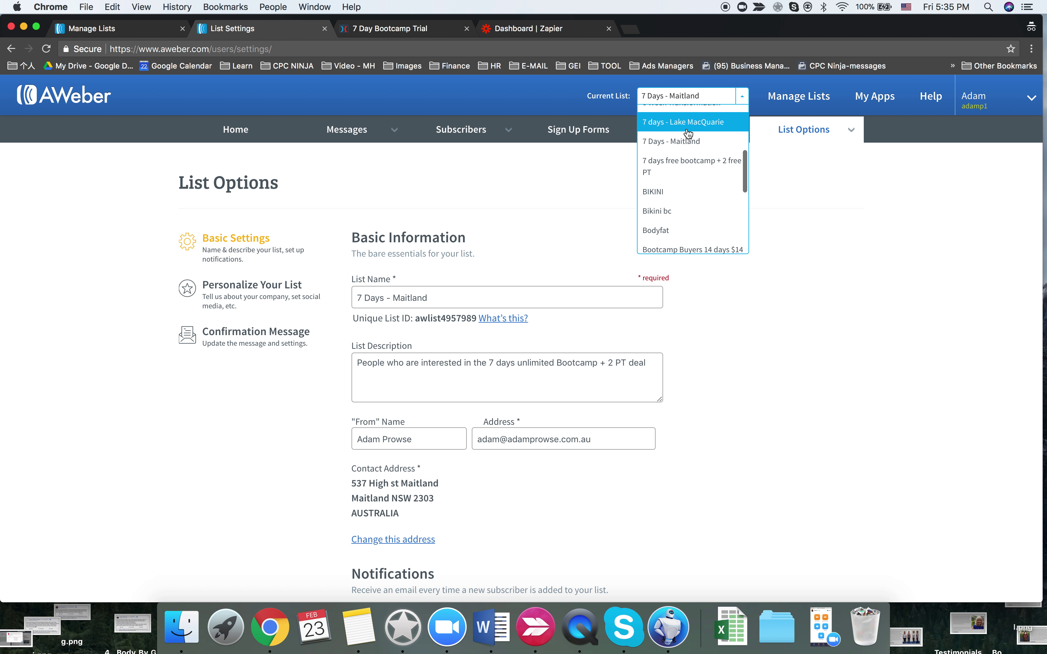
left_click(686, 130)
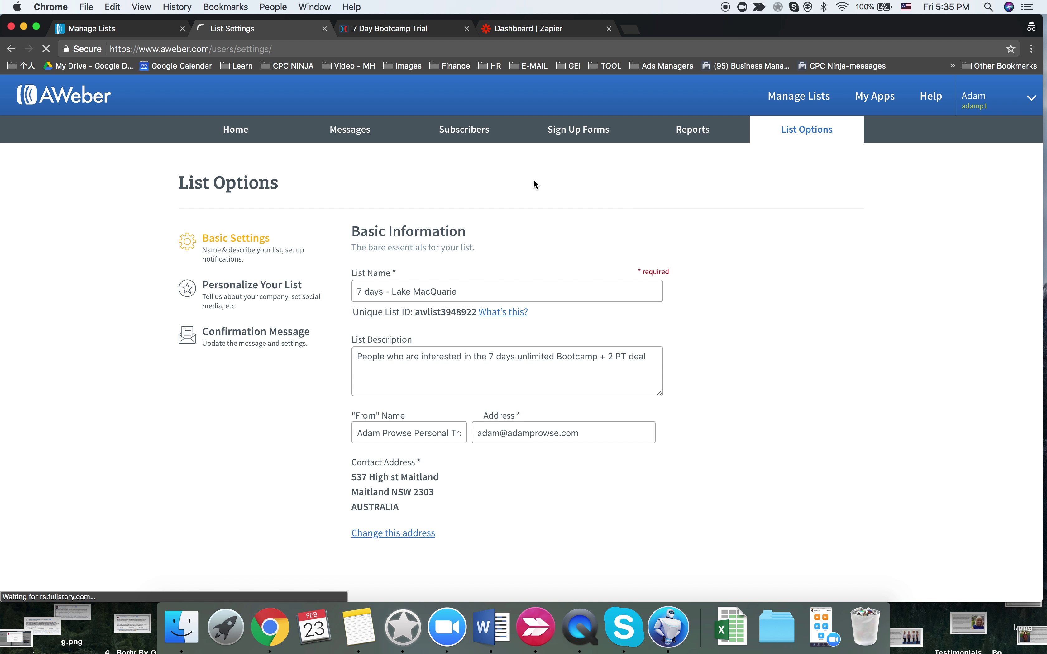
mouse_move(467, 134)
left_click(469, 157)
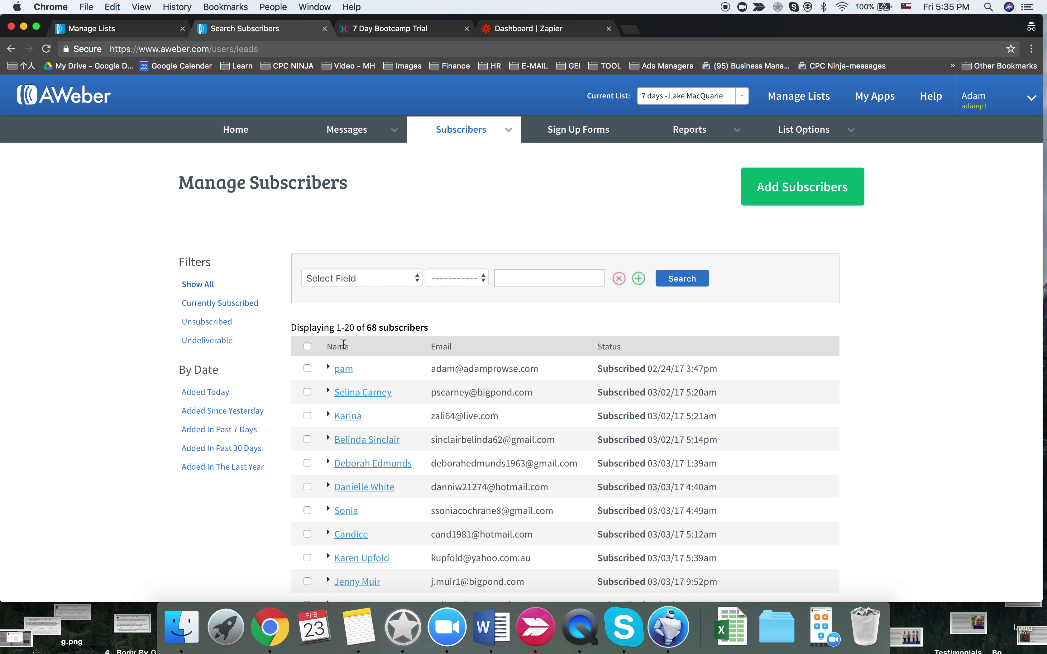
- Check the account overview and Sign Up Forms page, then return to Manage Subscribers
left_click(244, 135)
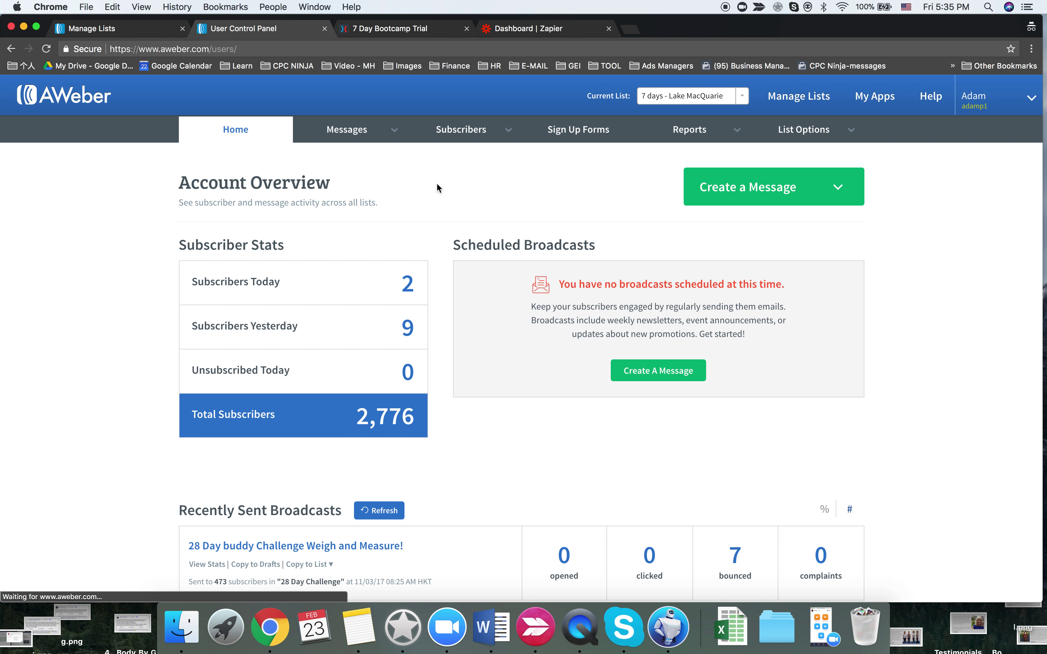
scroll(428, 255, "down", 10)
scroll(424, 253, "down", 5)
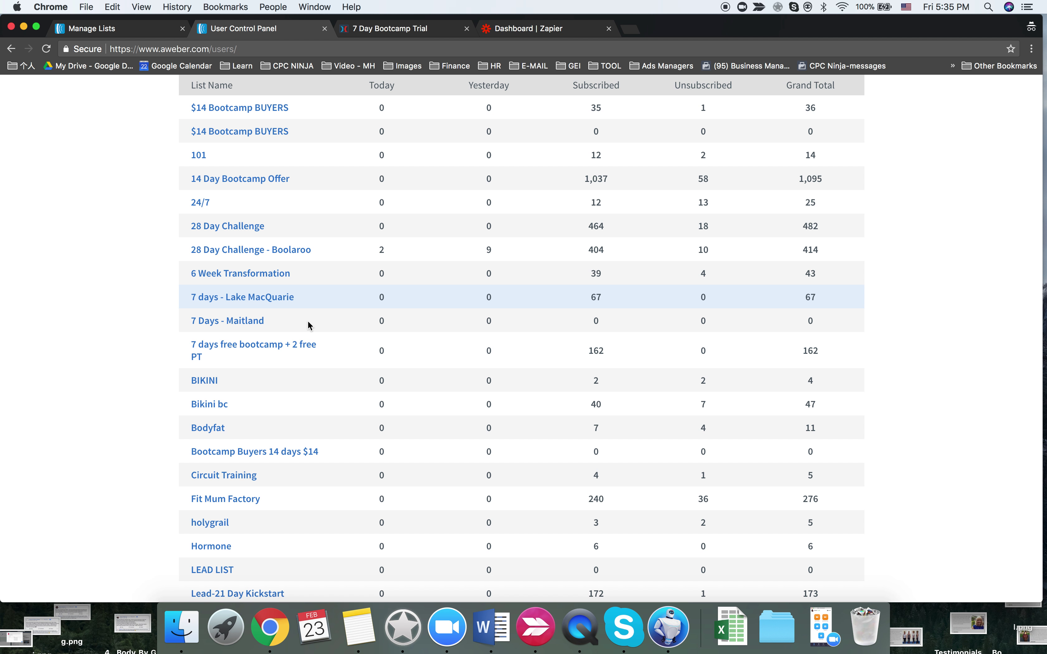
scroll(278, 296, "up", 15)
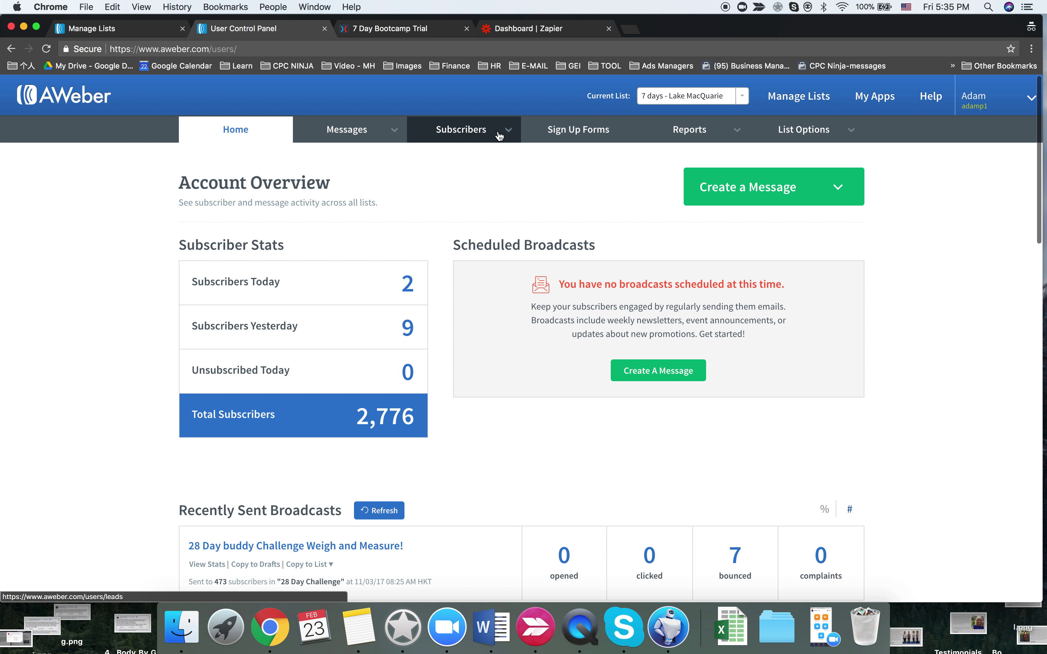
left_click(545, 136)
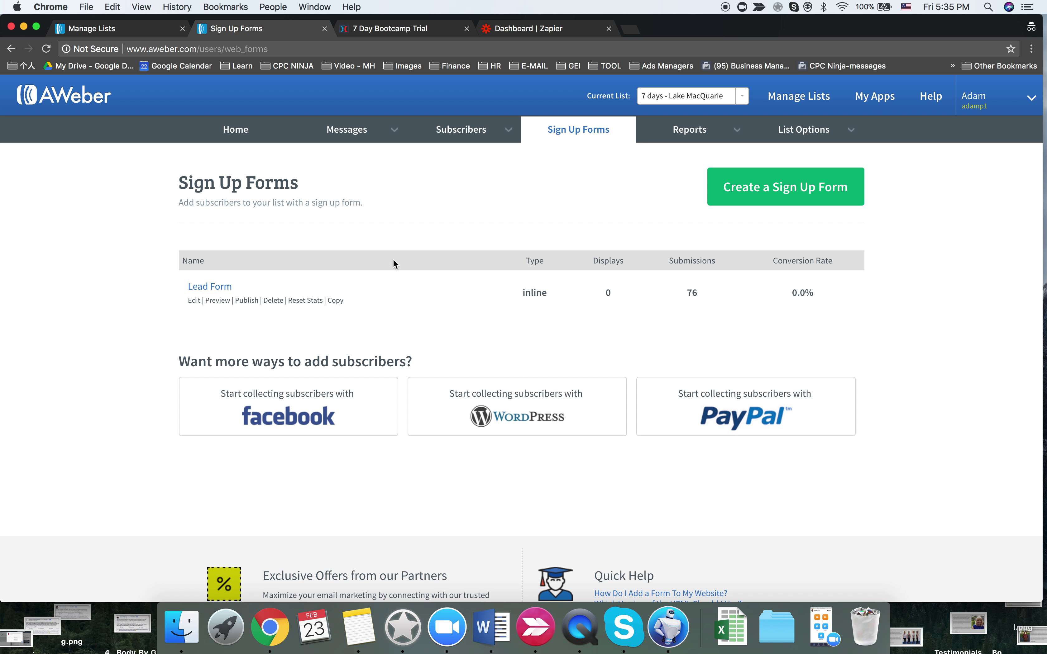
mouse_move(467, 134)
left_click(460, 157)
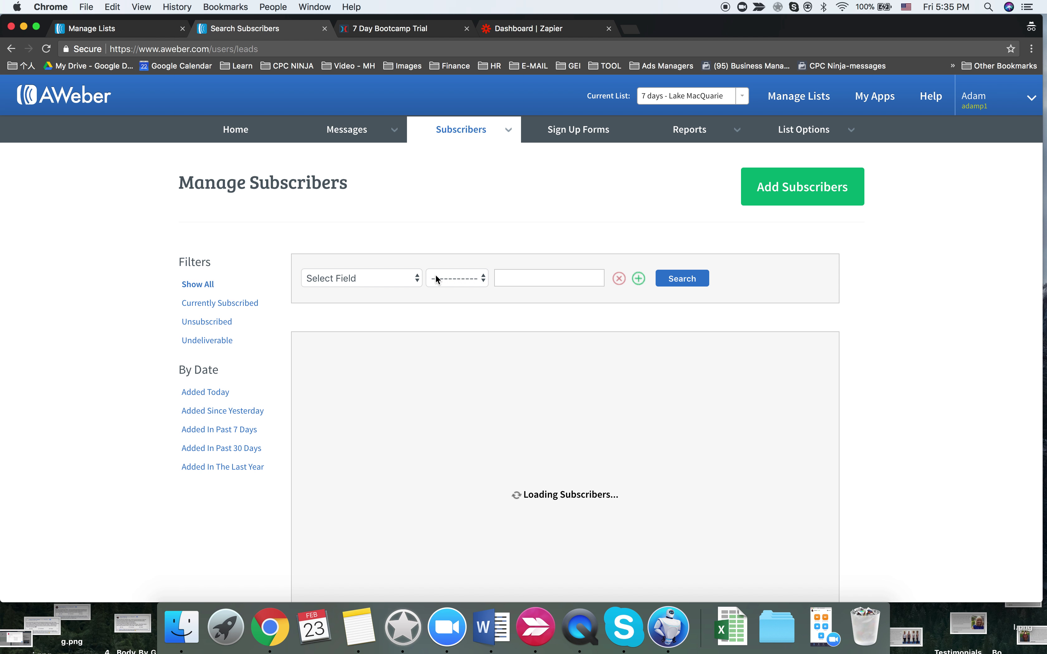
- Browse the Lake MacQuarie subscribers and expand the test signup's details to verify it arrived
left_click(472, 274)
left_click(416, 279)
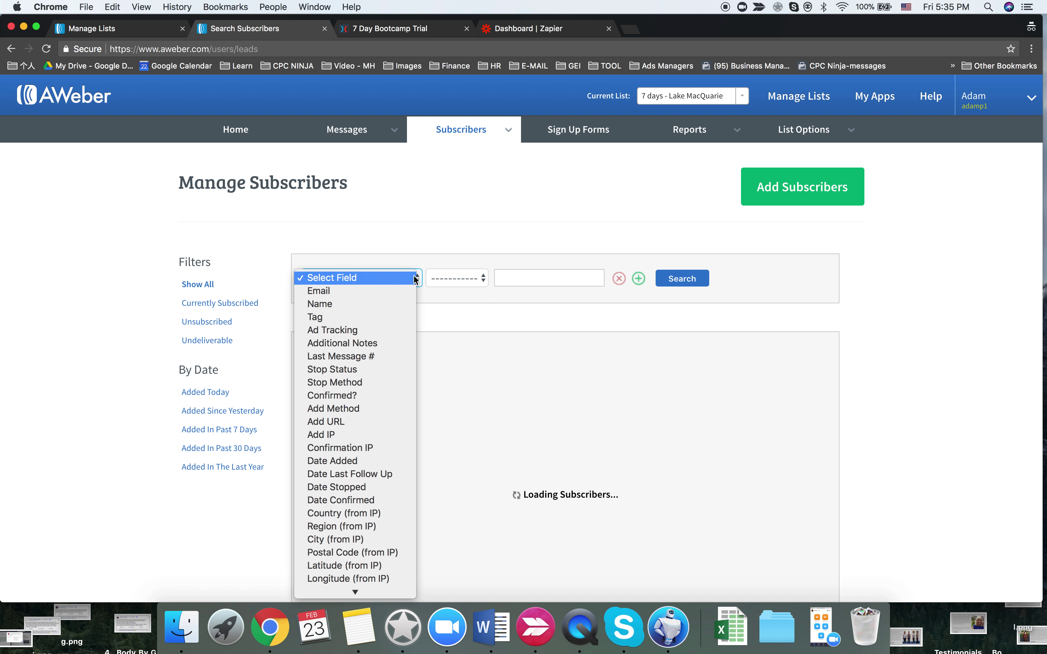
left_click(431, 225)
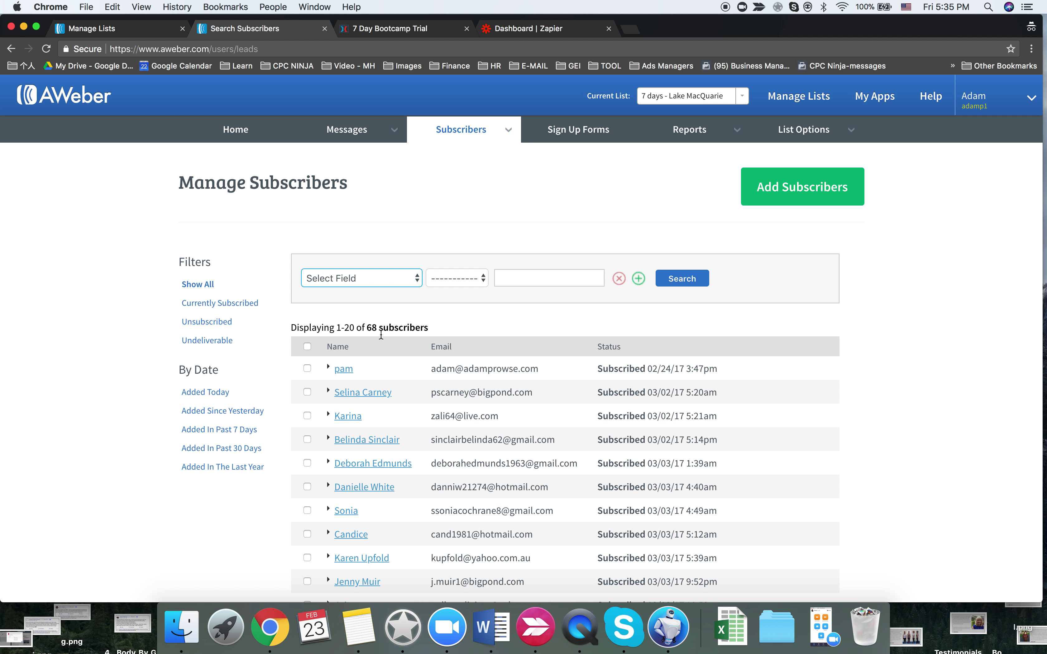
scroll(483, 388, "down", 15)
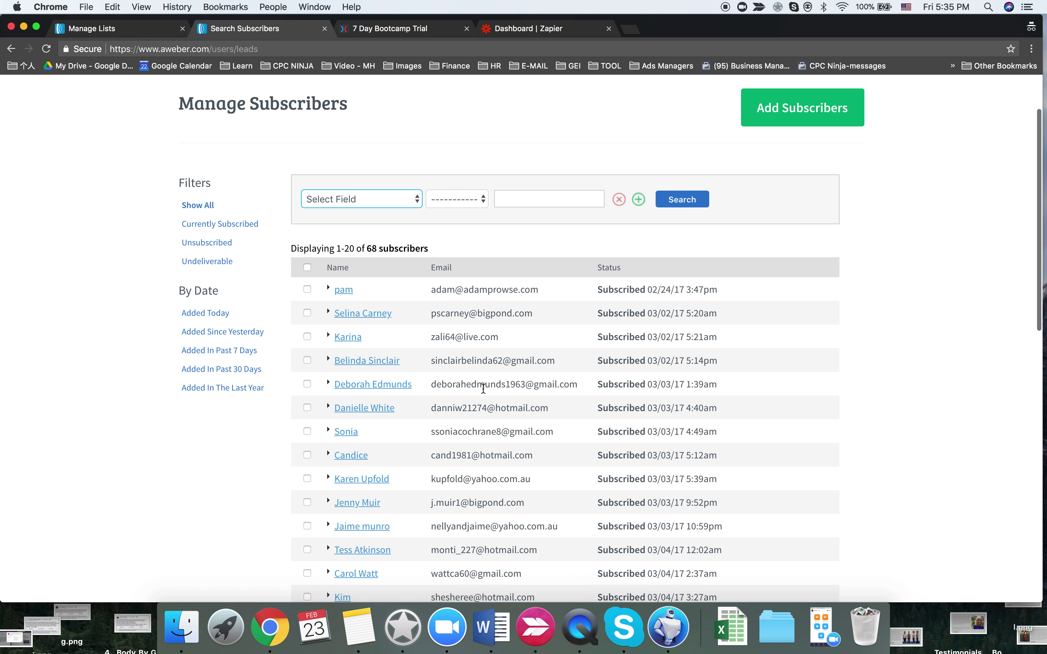
scroll(483, 381, "up", 5)
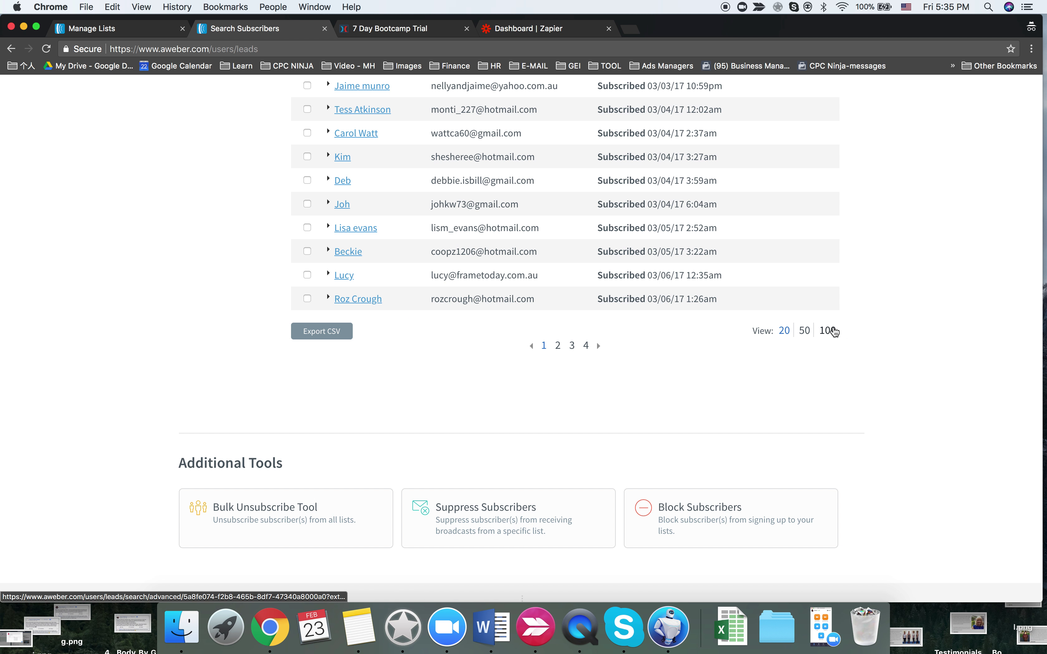
scroll(508, 348, "down", 20)
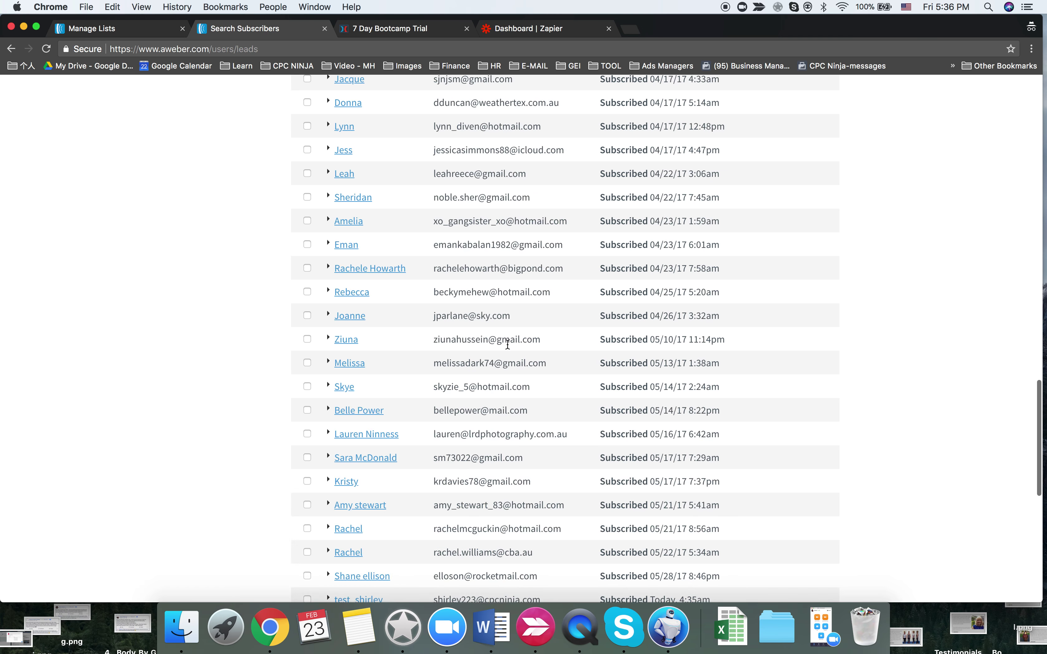
scroll(509, 349, "up", 3)
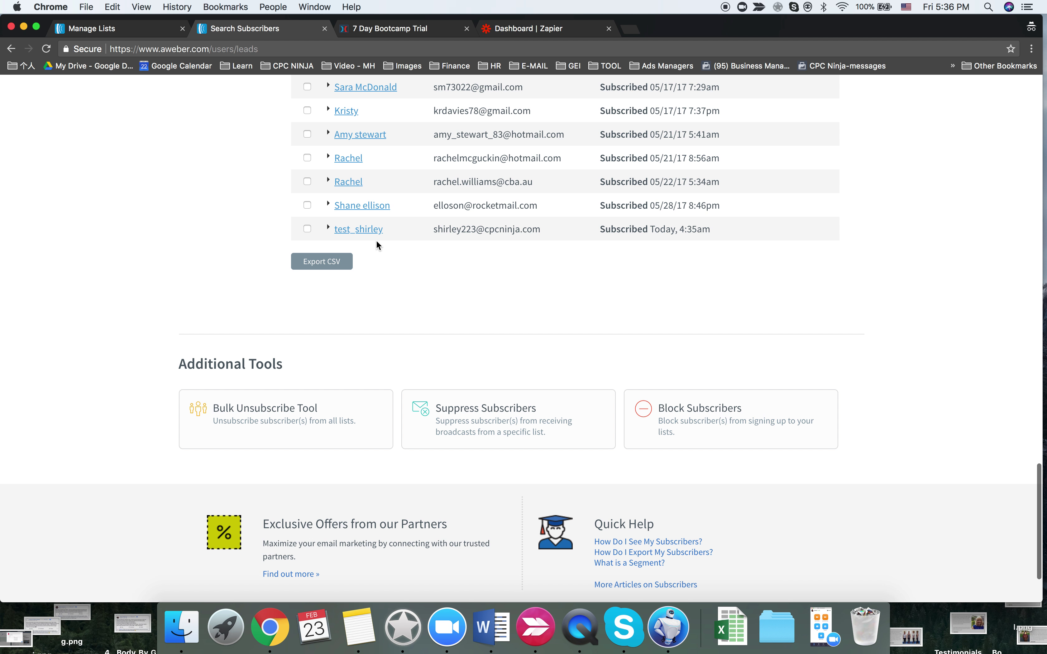
left_click(368, 237)
scroll(472, 351, "down", 5)
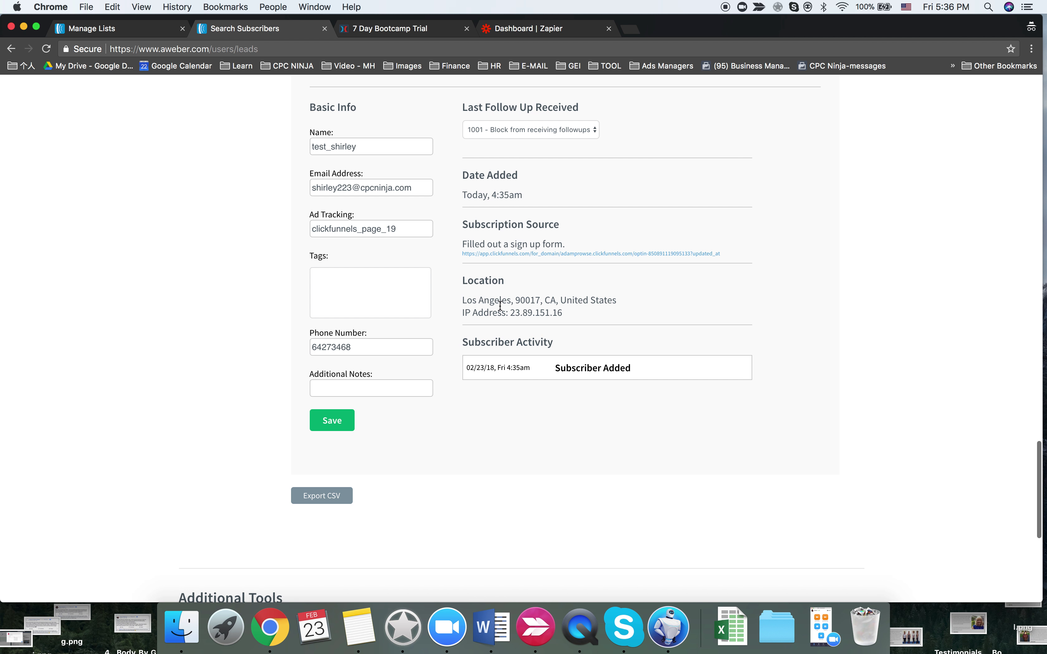
scroll(500, 306, "up", 20)
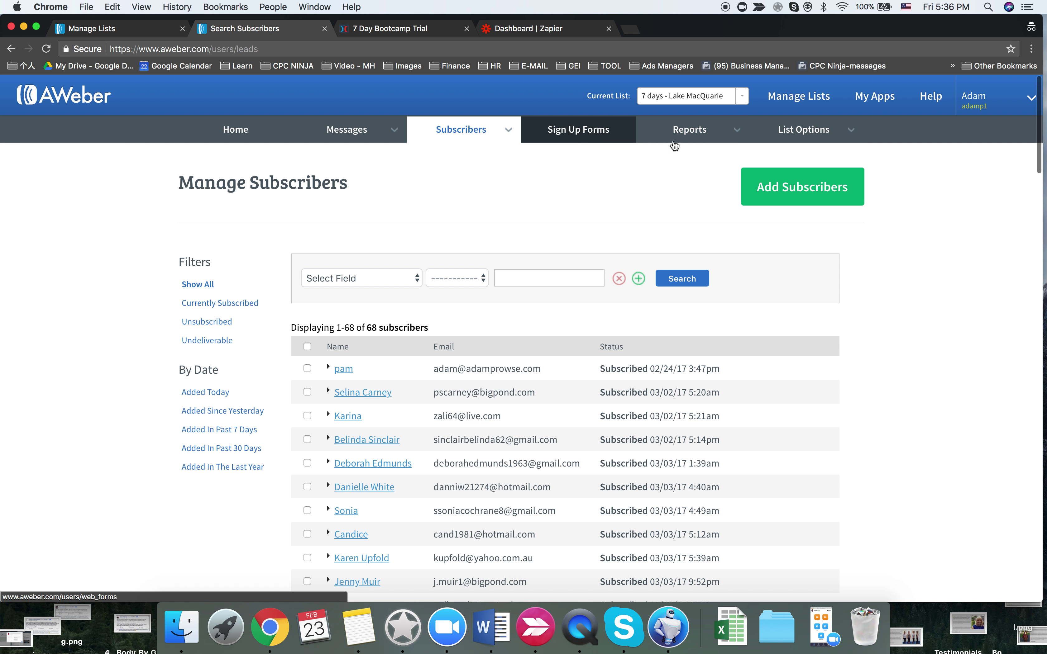
- Open List Settings, copy the notification address, and switch the current list to 7 Days - Maitland
mouse_move(822, 143)
left_click(807, 161)
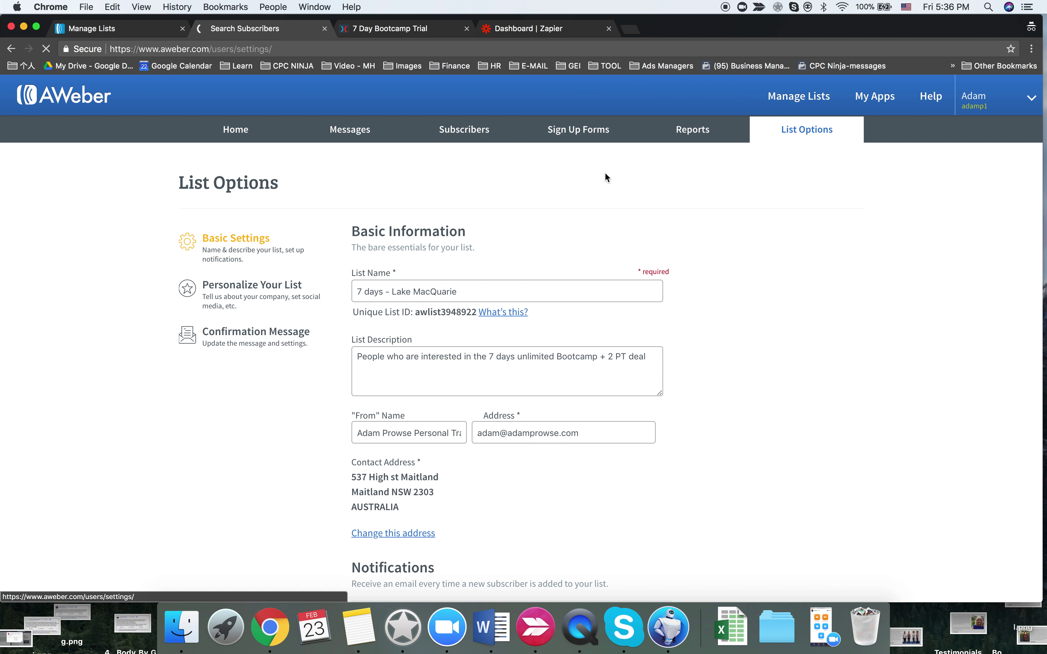
scroll(605, 175, "down", 10)
scroll(409, 455, "up", 2)
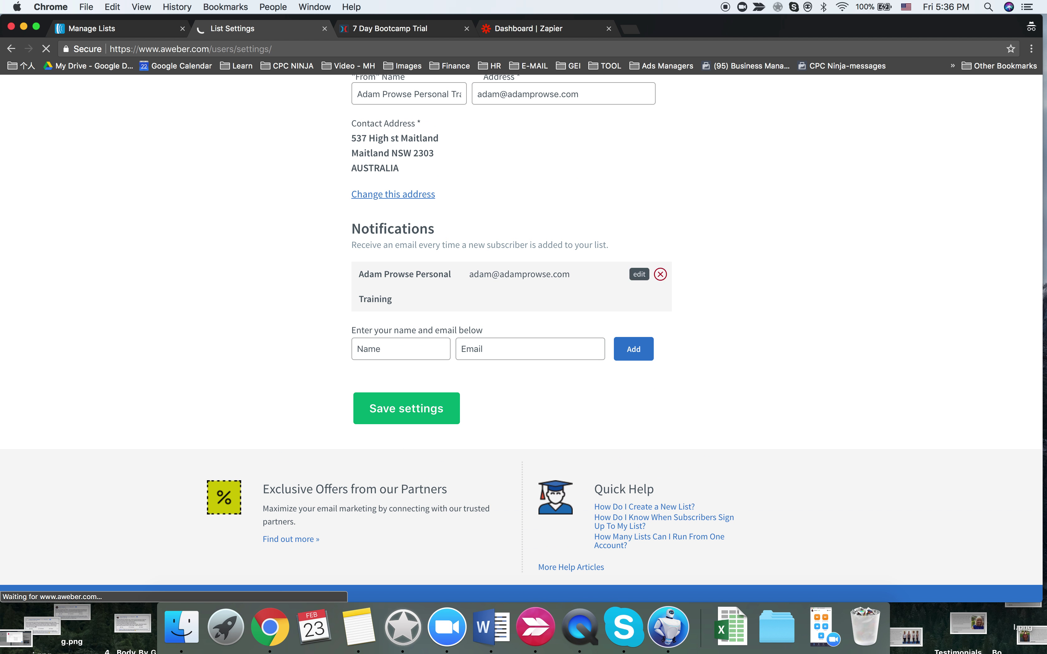
left_click_drag(475, 276, 572, 275)
key("super+c")
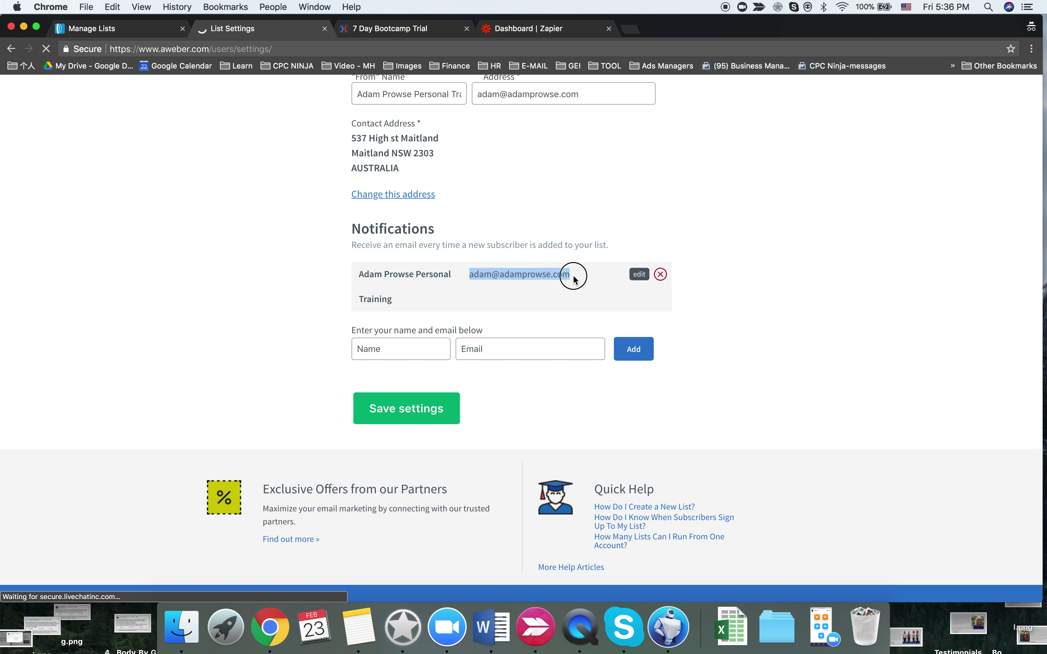
left_click(691, 95)
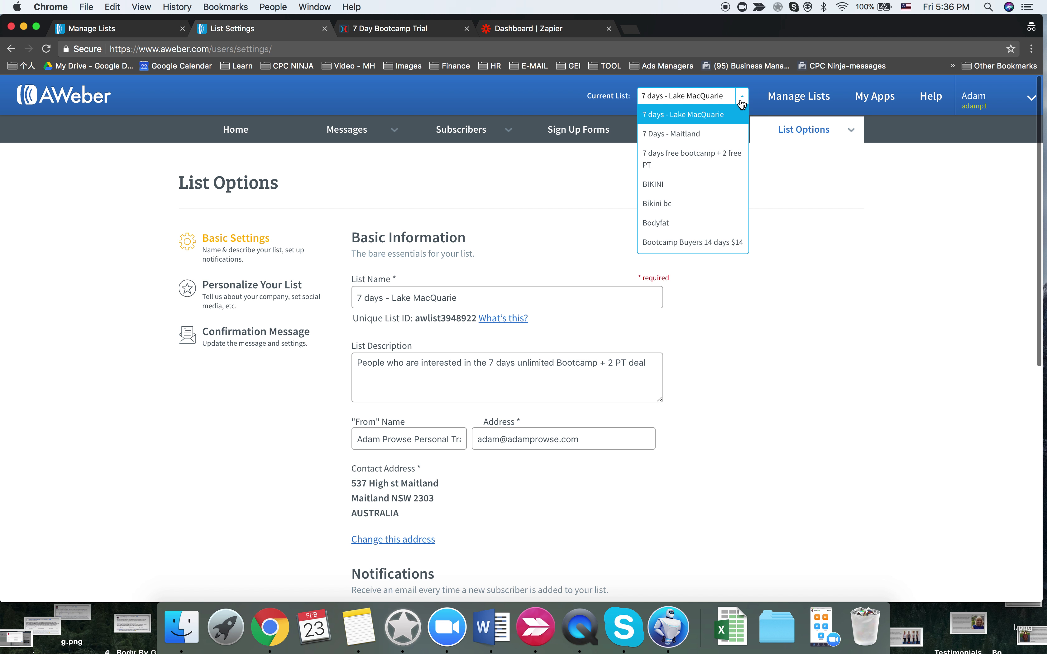
left_click(713, 138)
- Replace the Maitland list's notification recipient with the client's e-mail address and save settings
left_click(532, 394)
scroll(536, 403, "down", 5)
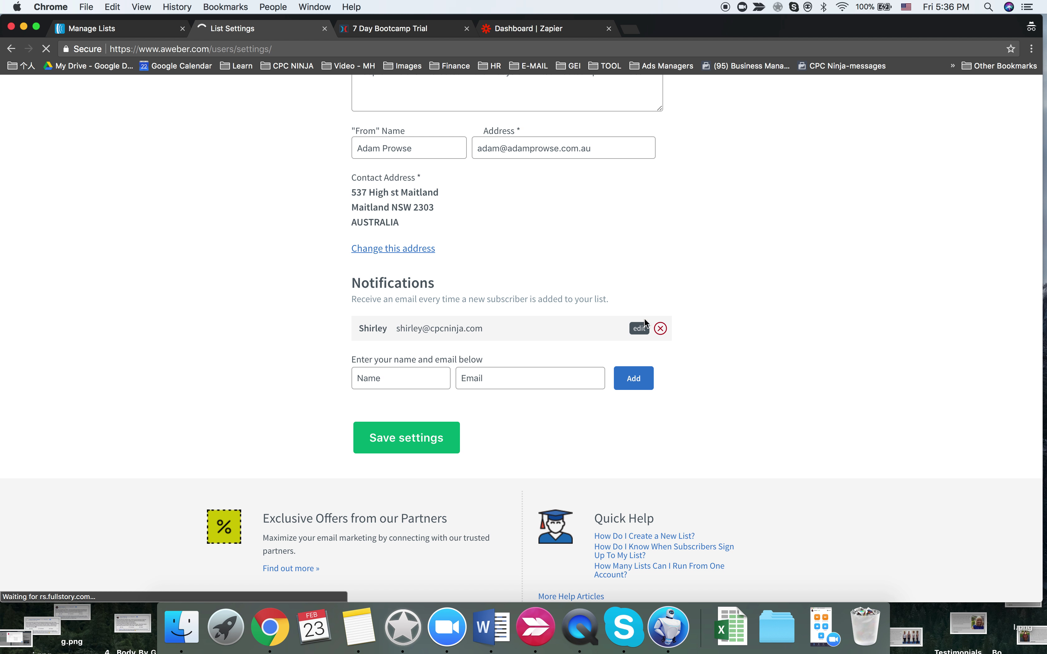
left_click(667, 328)
left_click(626, 194)
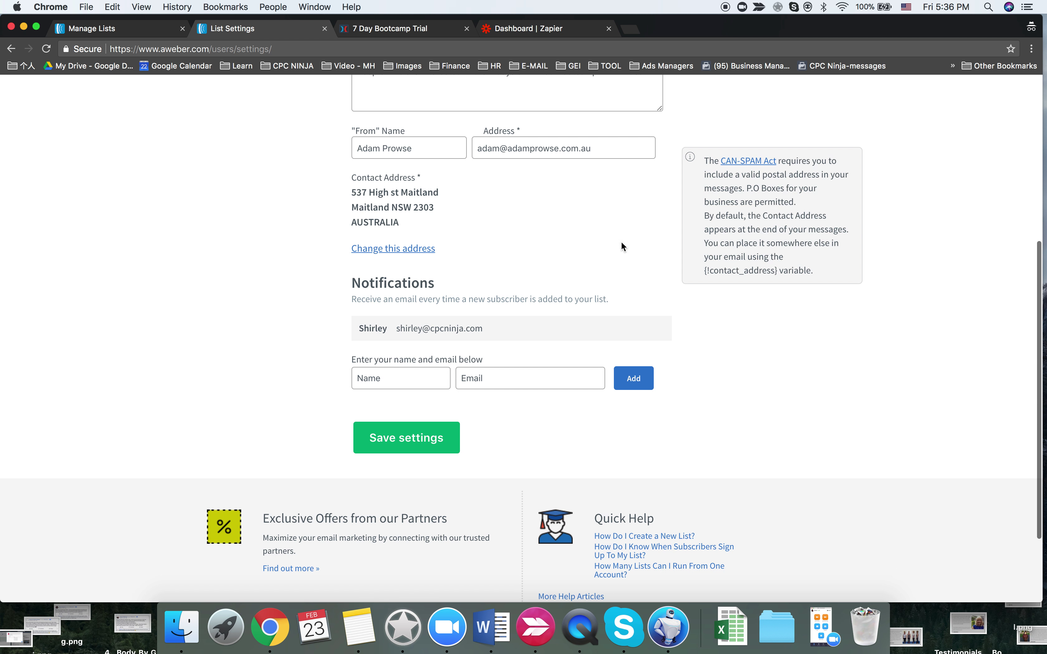
left_click(500, 347)
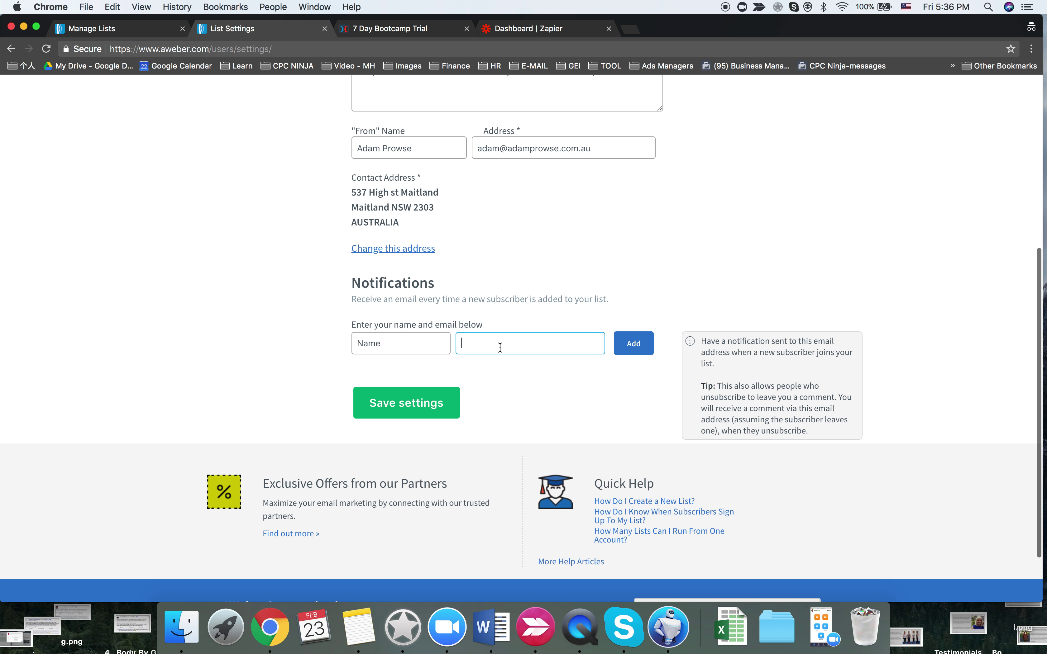
key("super+v")
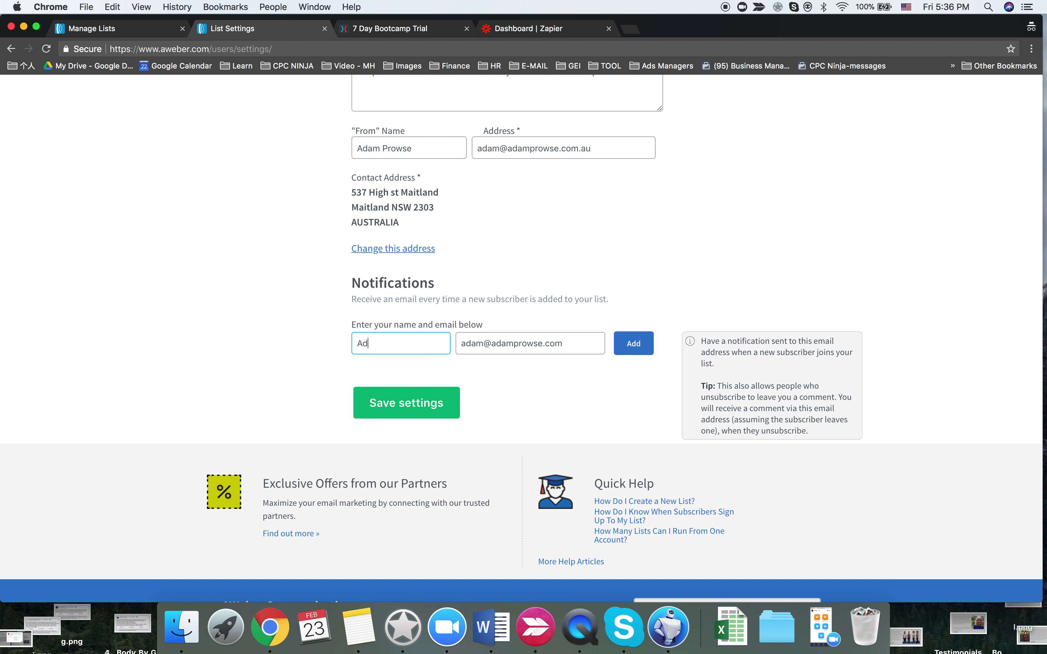
left_click(632, 343)
left_click(444, 437)
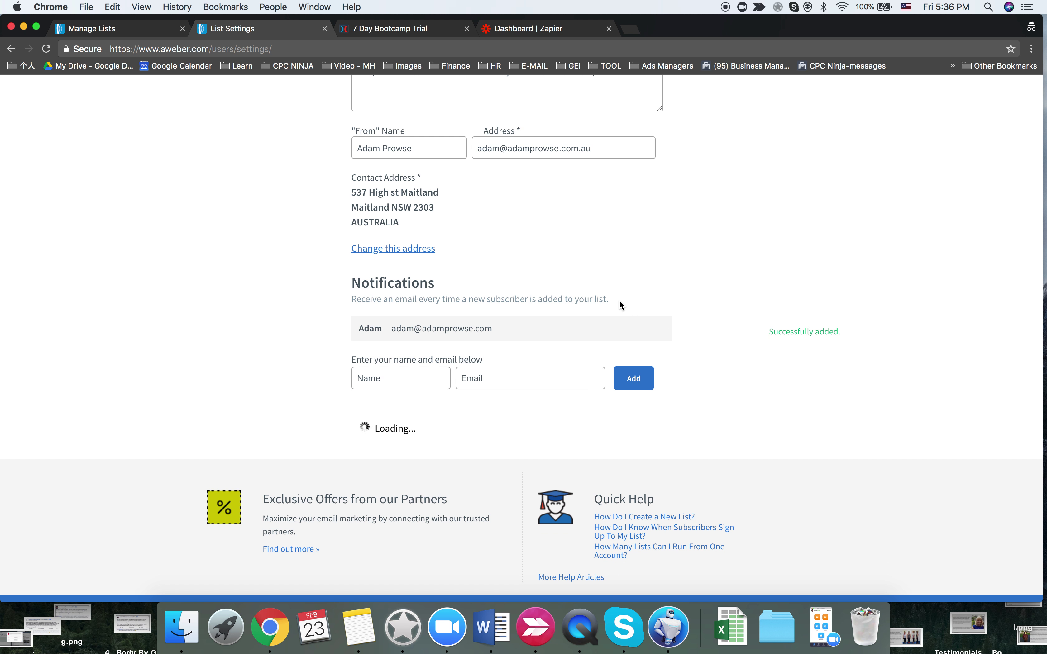
- Confirm the saved settings and go to the TEAM 3 MASTER CLIENT spreadsheet
scroll(620, 301, "up", 1)
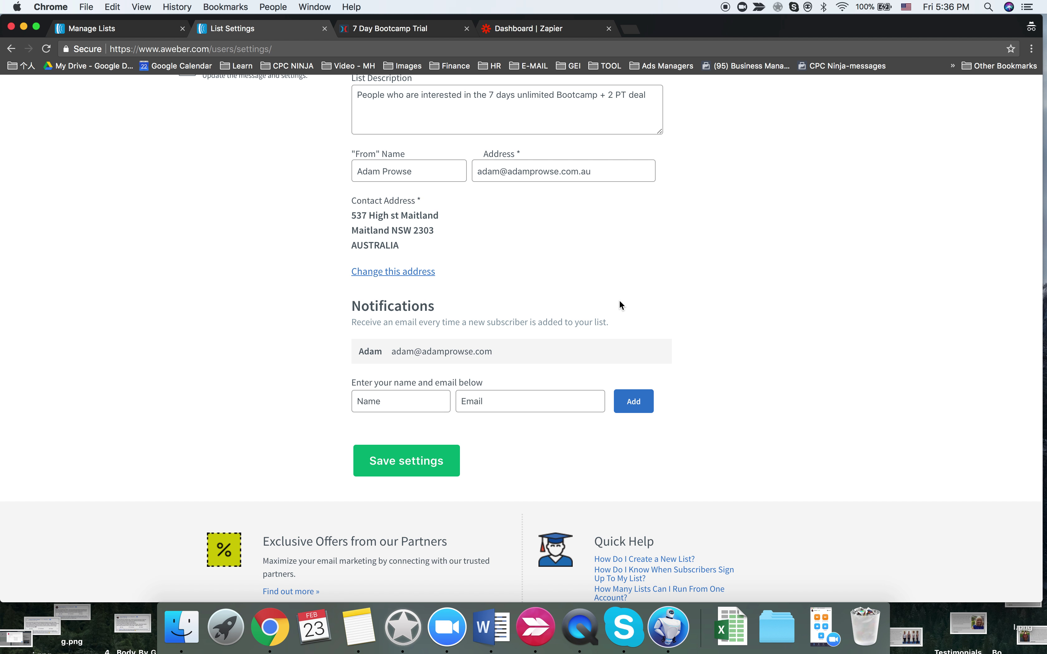
scroll(619, 299, "up", 6)
left_click(619, 299)
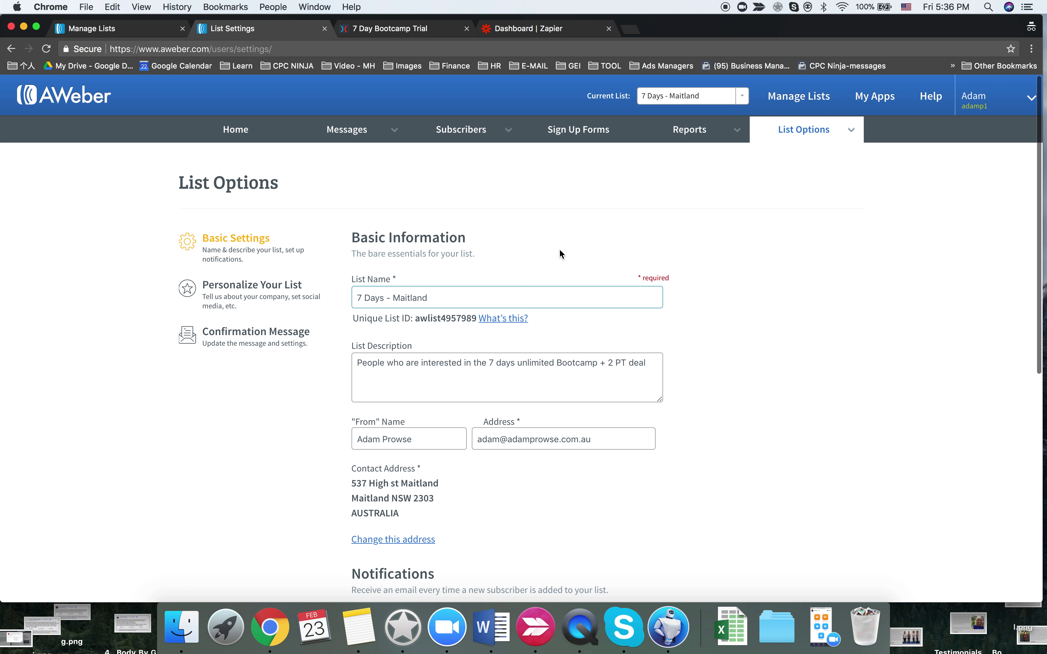
mouse_move(350, 129)
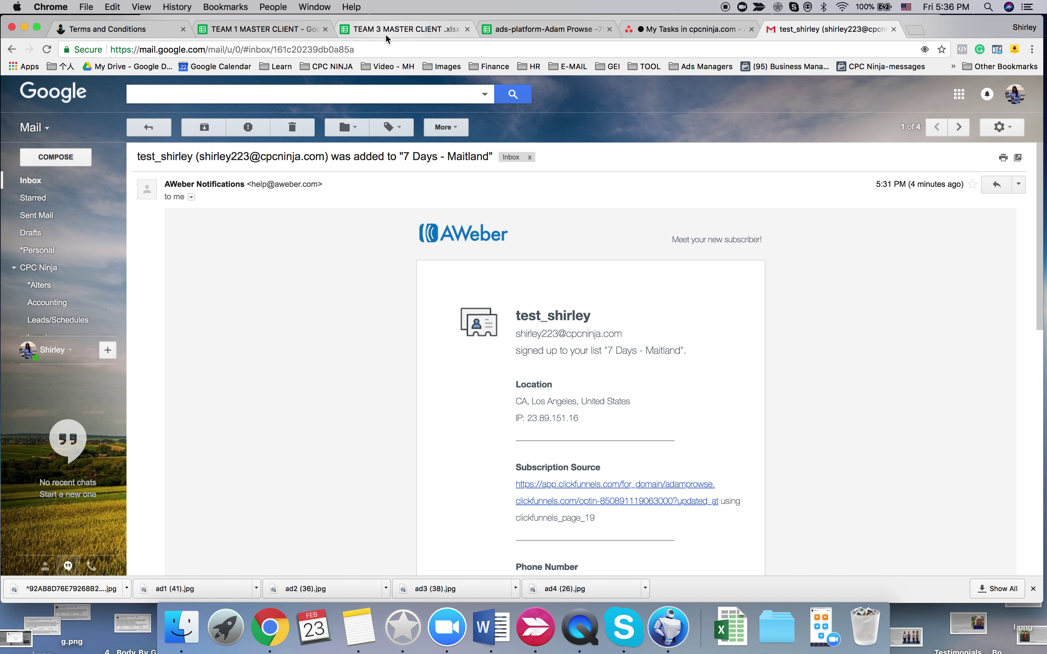
left_click(430, 30)
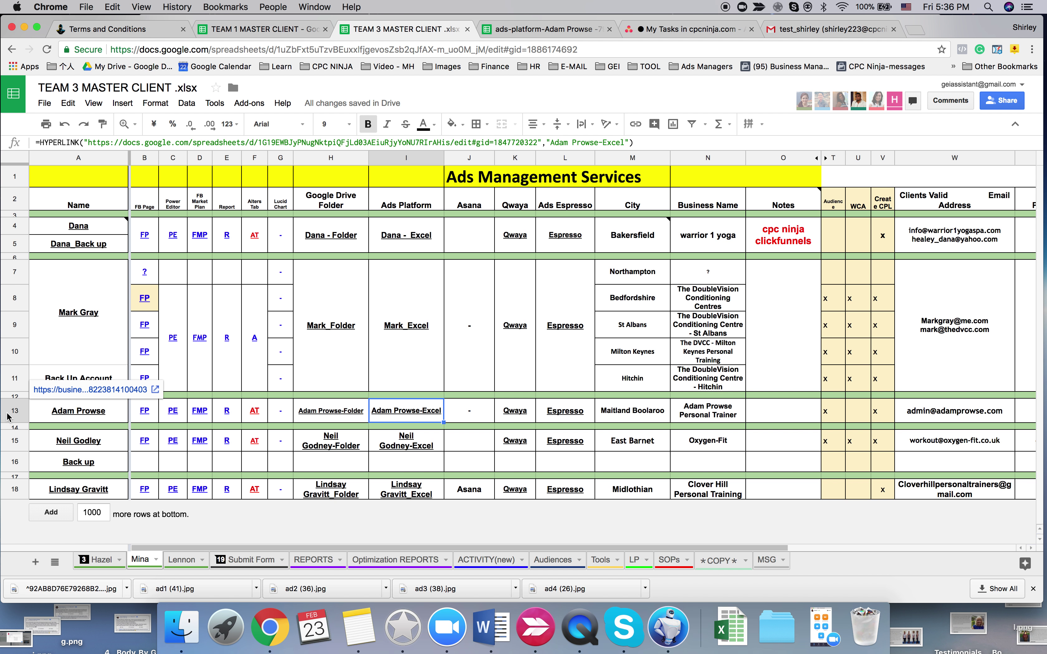
left_click(14, 411)
left_click(910, 417)
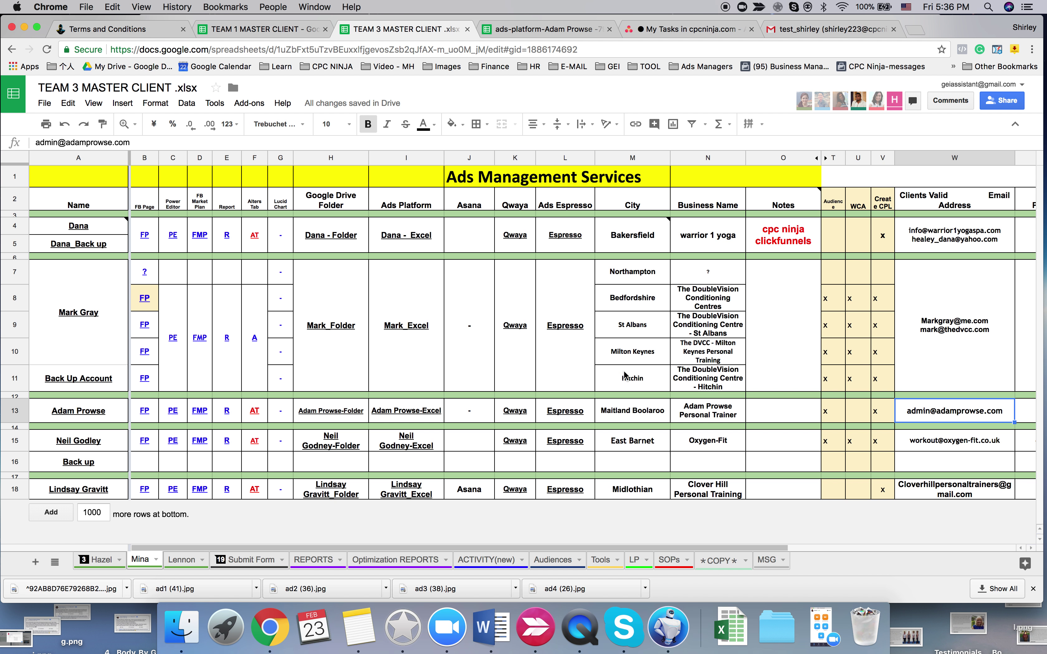
left_click(968, 194)
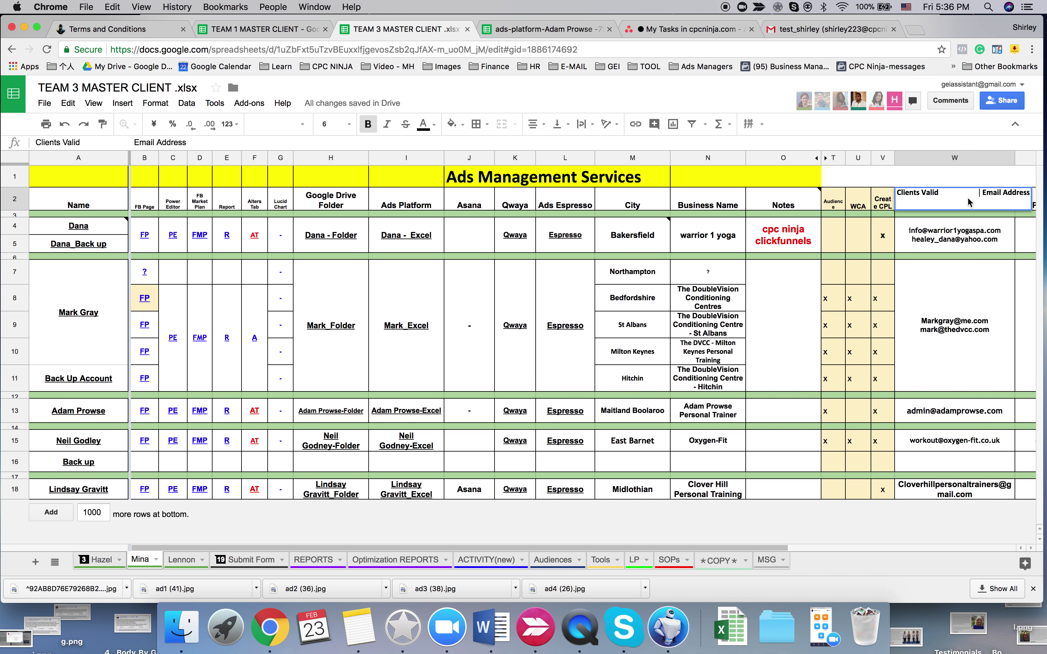
left_click(968, 301)
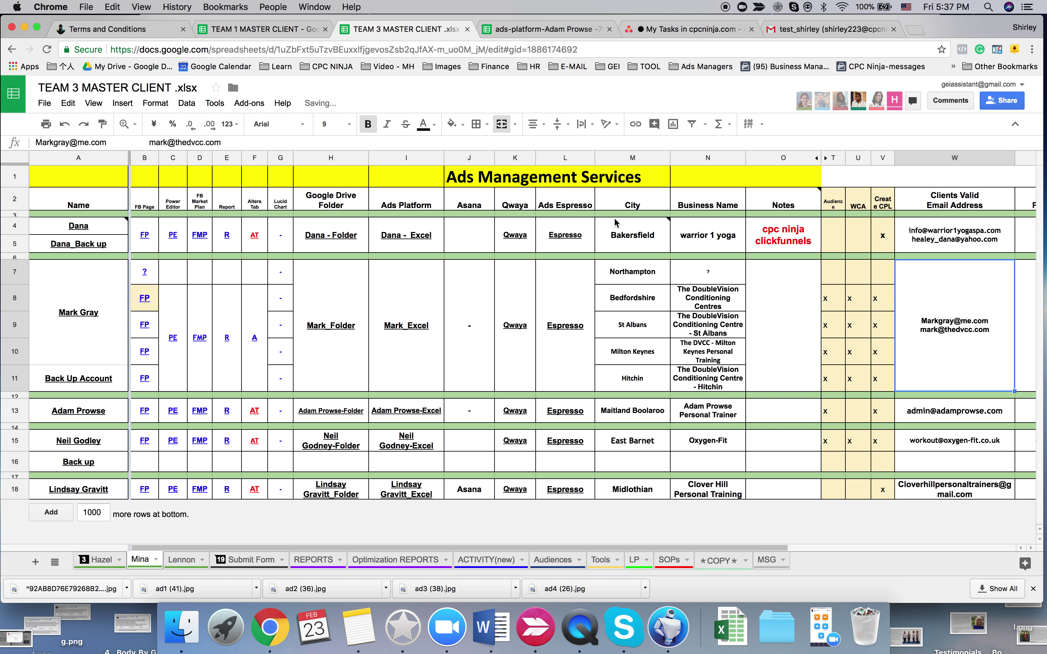